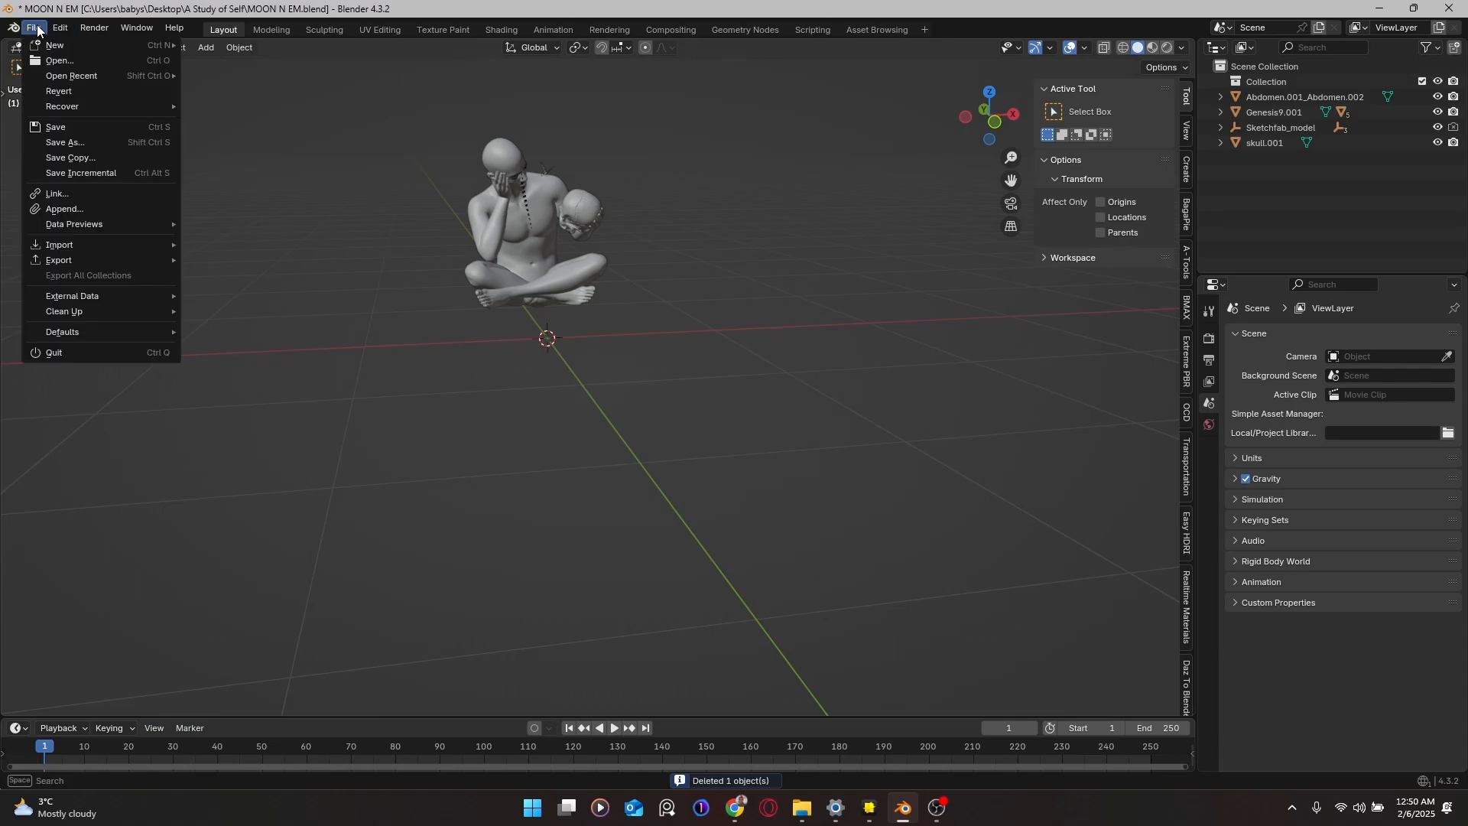
# Step: Import small_rocks.glb as glTF 2.0 and orbit to view the new rocks beside the figure
pyautogui.moveTo(104, 246)
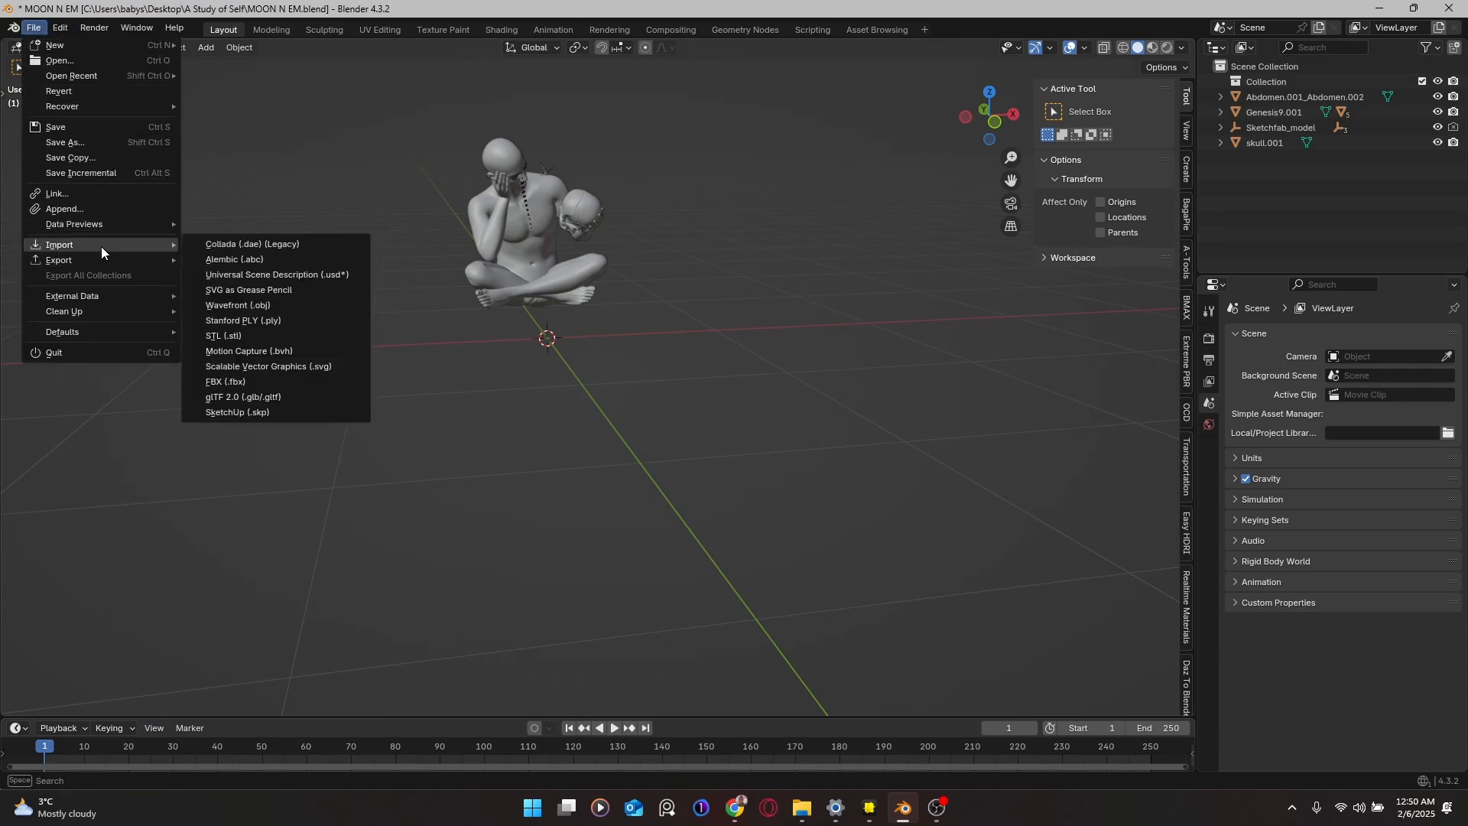
pyautogui.click(234, 397)
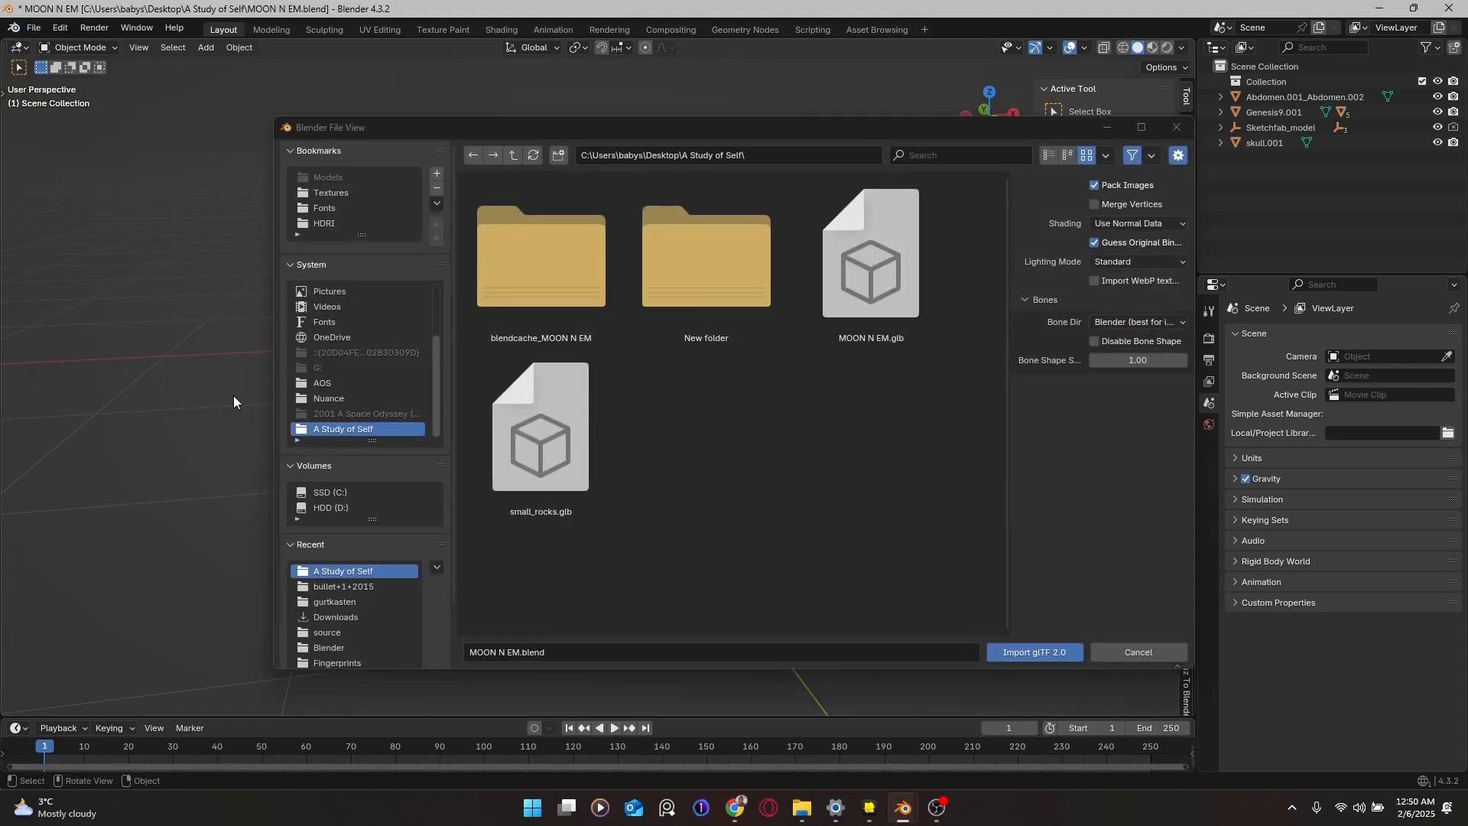
pyautogui.click(608, 416)
pyautogui.click(1053, 643)
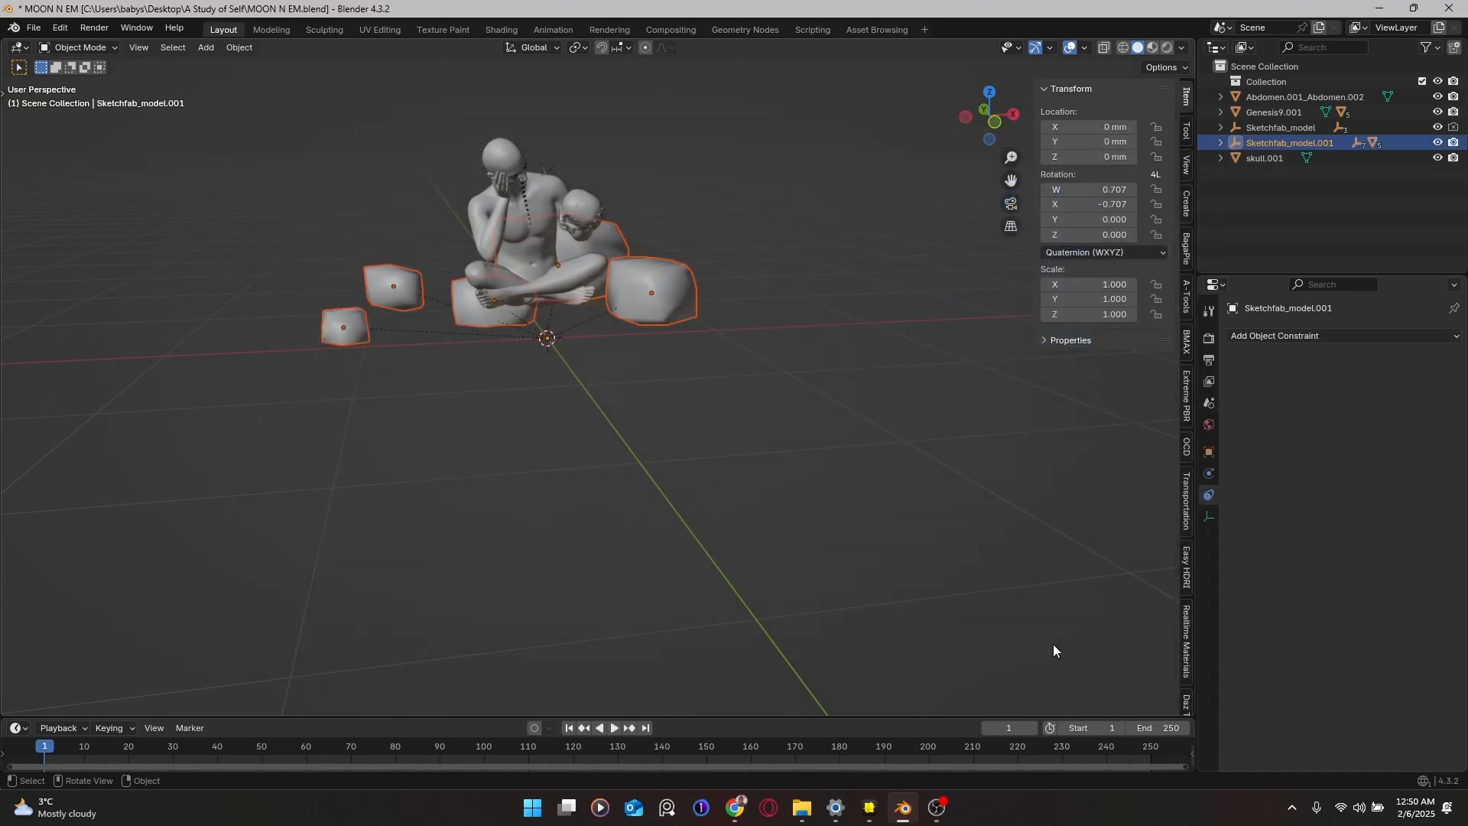
pyautogui.moveTo(1053, 644); pyautogui.dragTo(665, 296, button='middle')
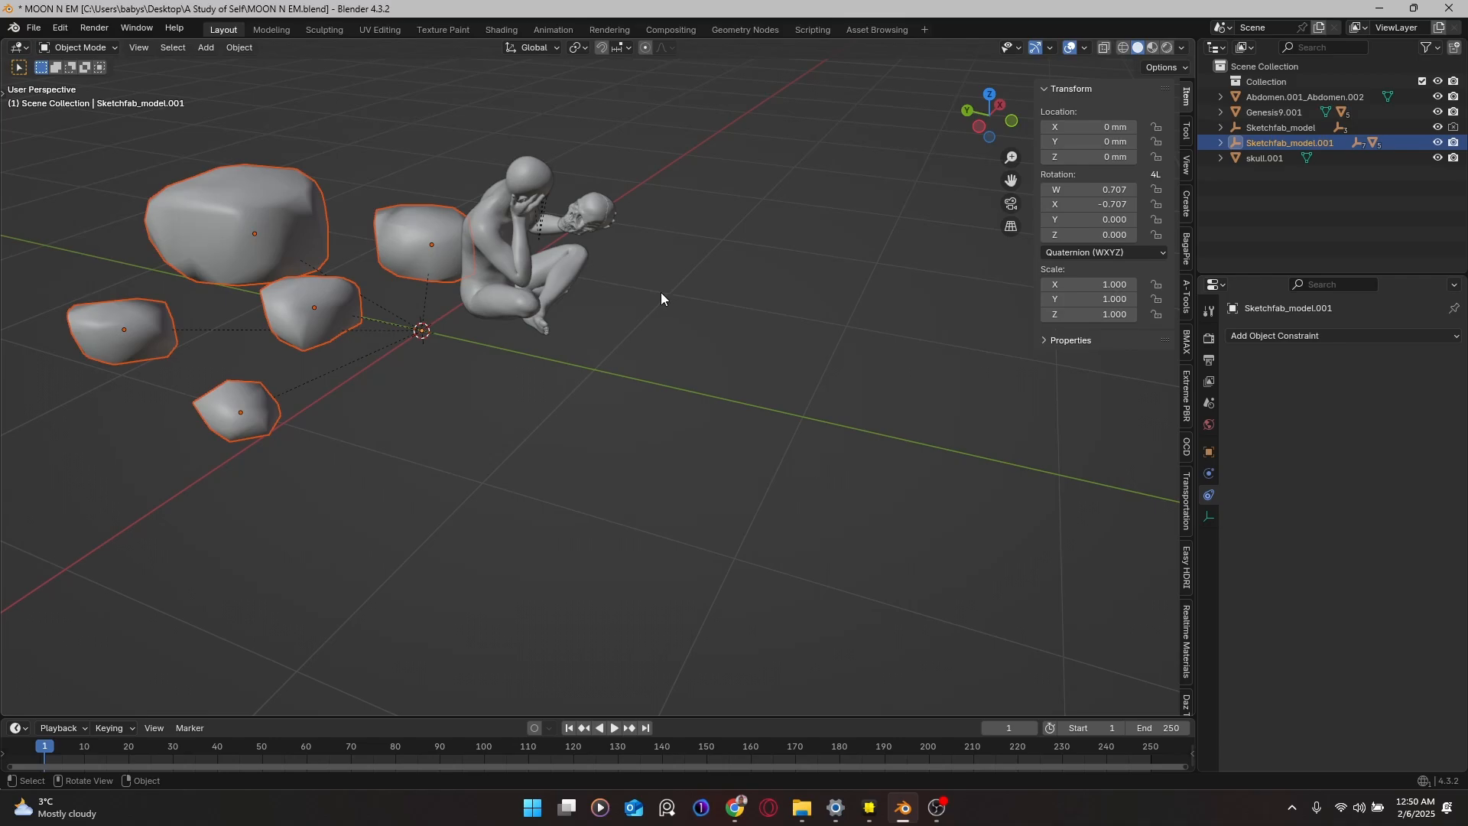
pyautogui.click(718, 238)
pyautogui.moveTo(719, 237)
pyautogui.mouseDown(button='middle')
pyautogui.moveTo(419, 215)
pyautogui.moveTo(448, 220)
pyautogui.moveTo(369, 315)
pyautogui.moveTo(486, 334)
pyautogui.moveTo(516, 287)
pyautogui.mouseUp(button='middle')
# Step: Select a small rock, drop it near the figure's base, and check it from front view
pyautogui.click(523, 336)
pyautogui.moveTo(511, 304); pyautogui.dragTo(612, 373)
pyautogui.press('g')
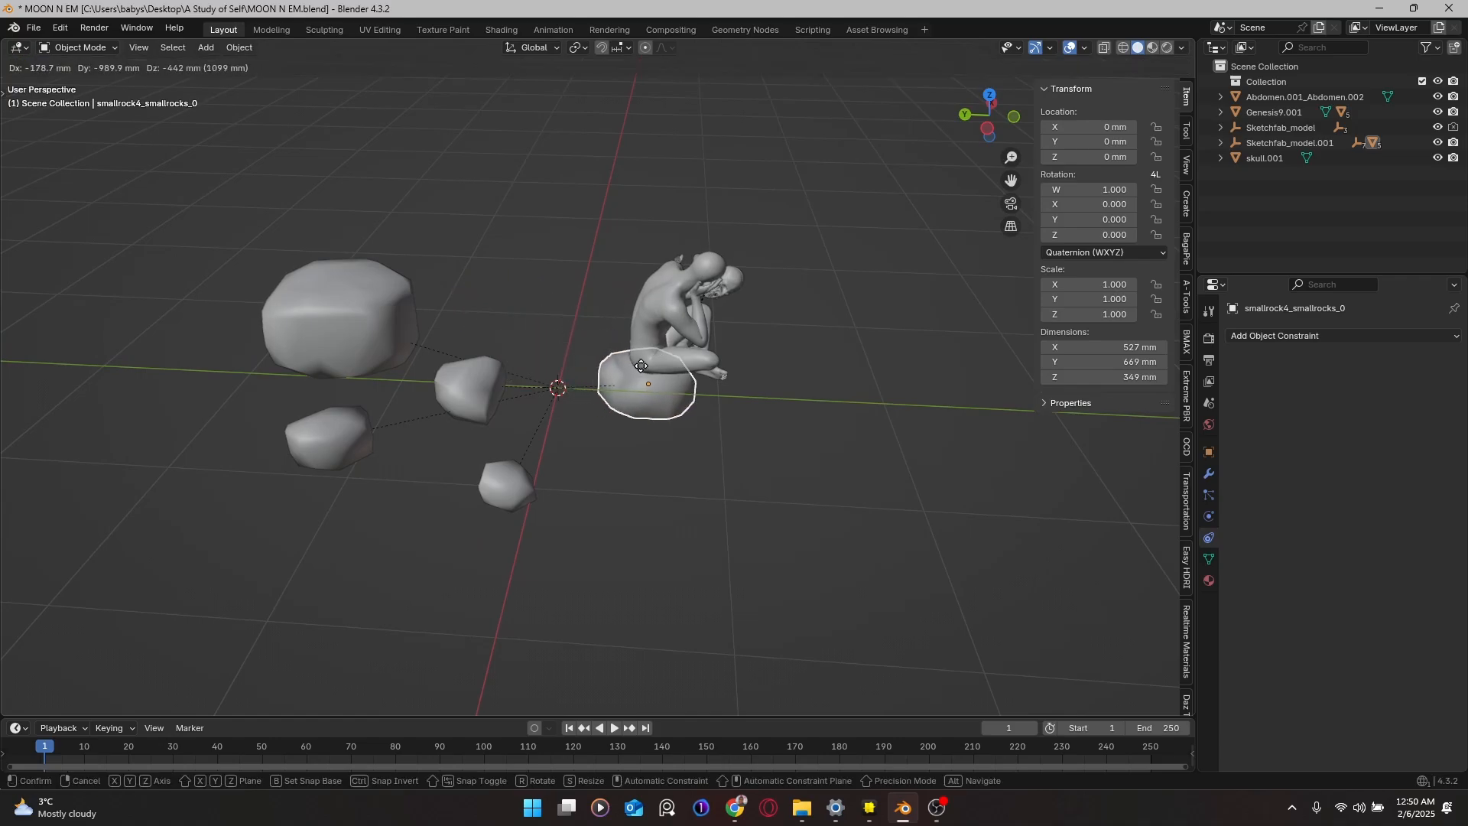
pyautogui.click(654, 346)
pyautogui.moveTo(654, 346); pyautogui.dragTo(506, 312, button='middle')
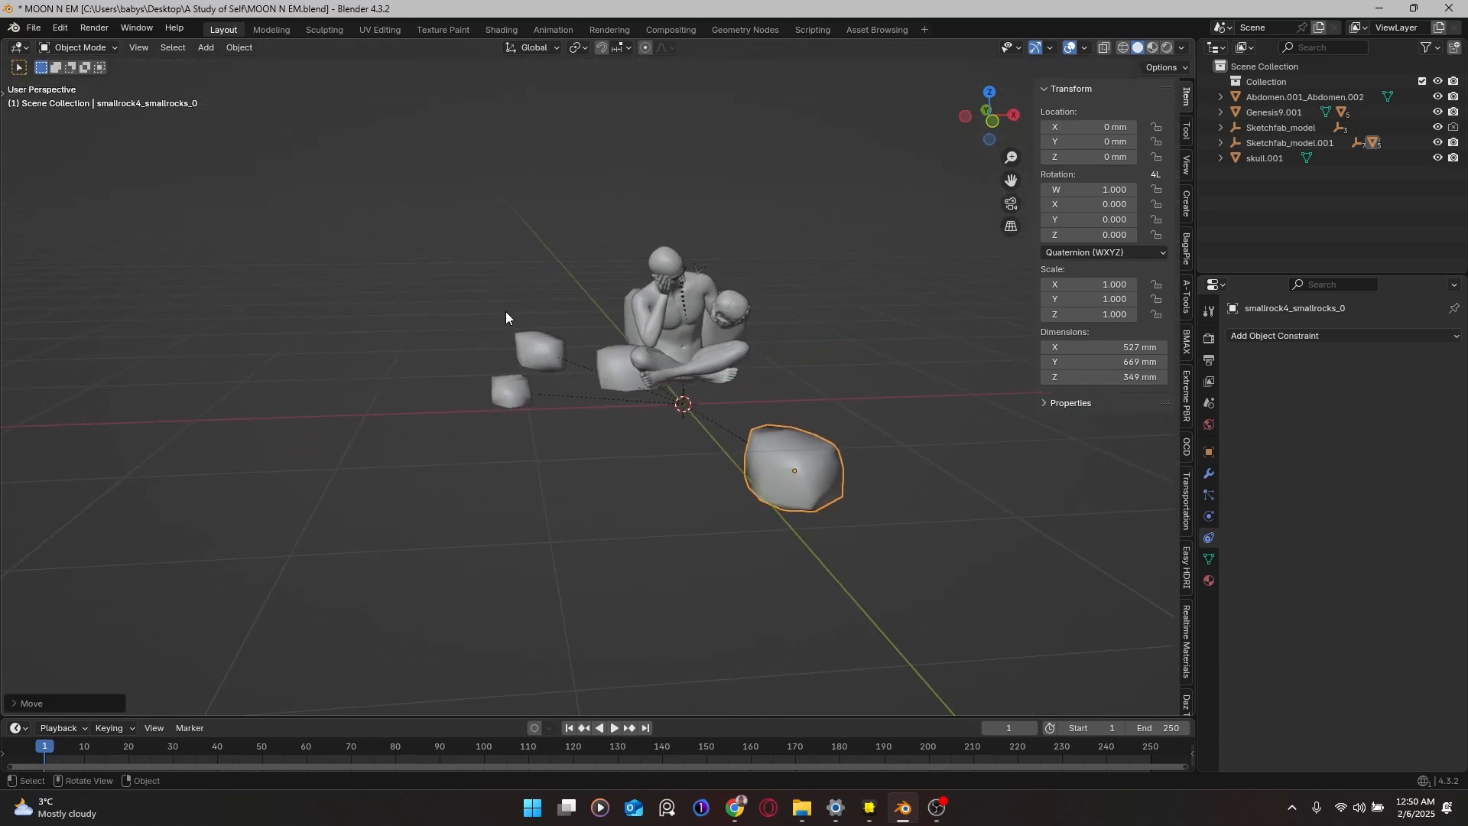
pyautogui.press('KP_1')
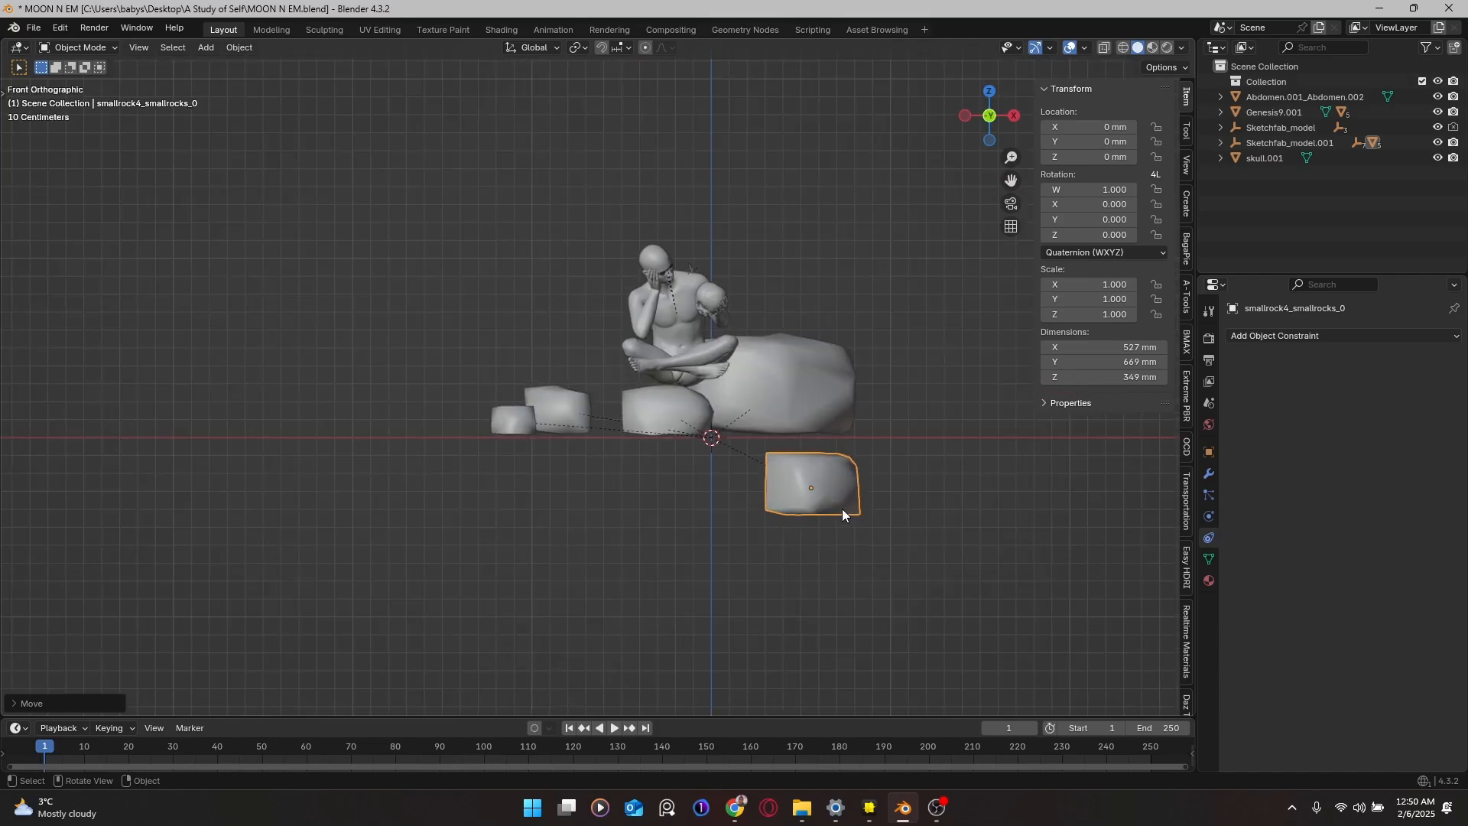
# Step: Move the rock along Y and Z so it sits beneath the figure's centre
pyautogui.press('g')
pyautogui.press('y')
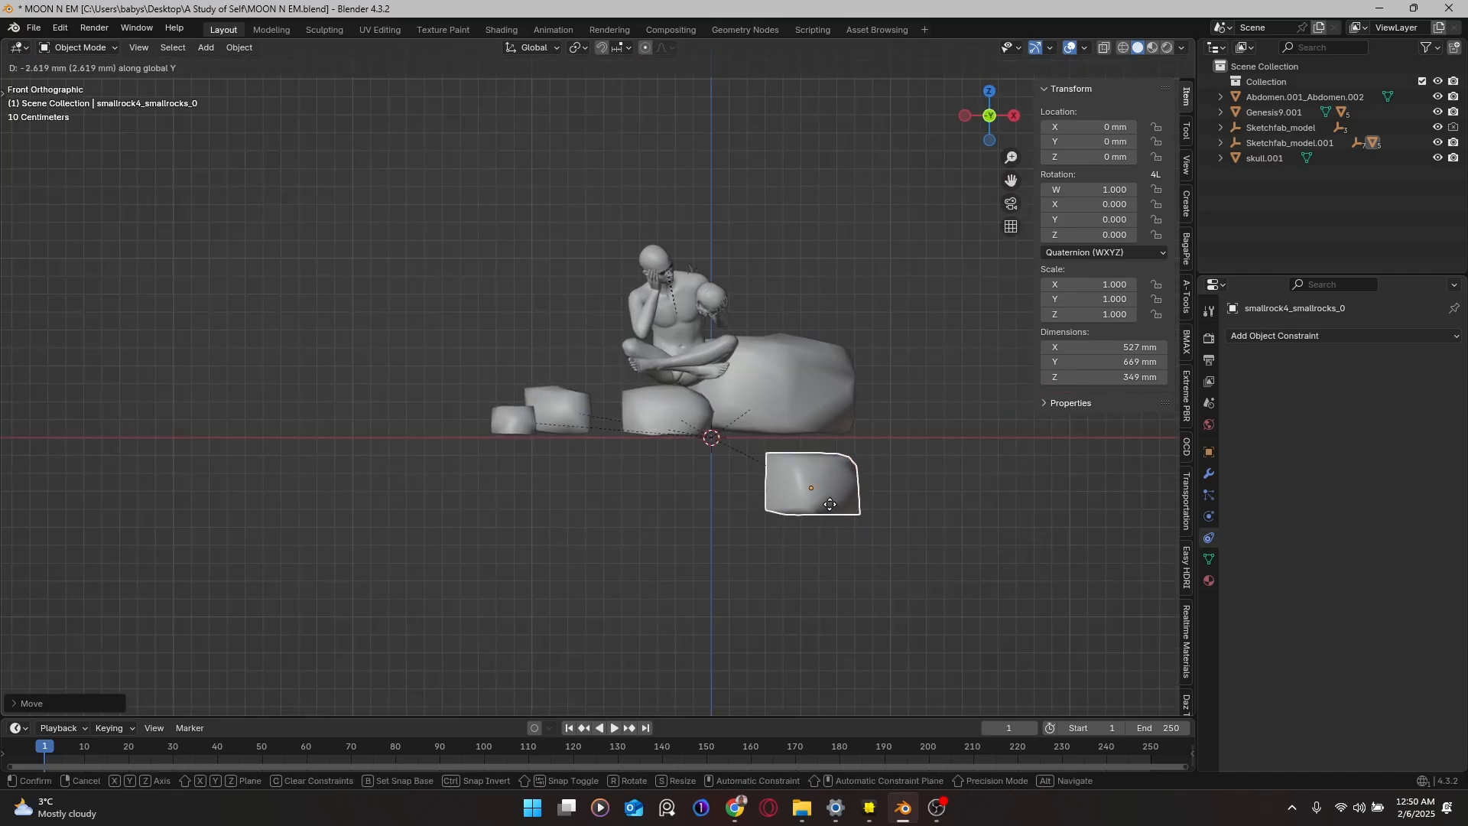
pyautogui.click(721, 490)
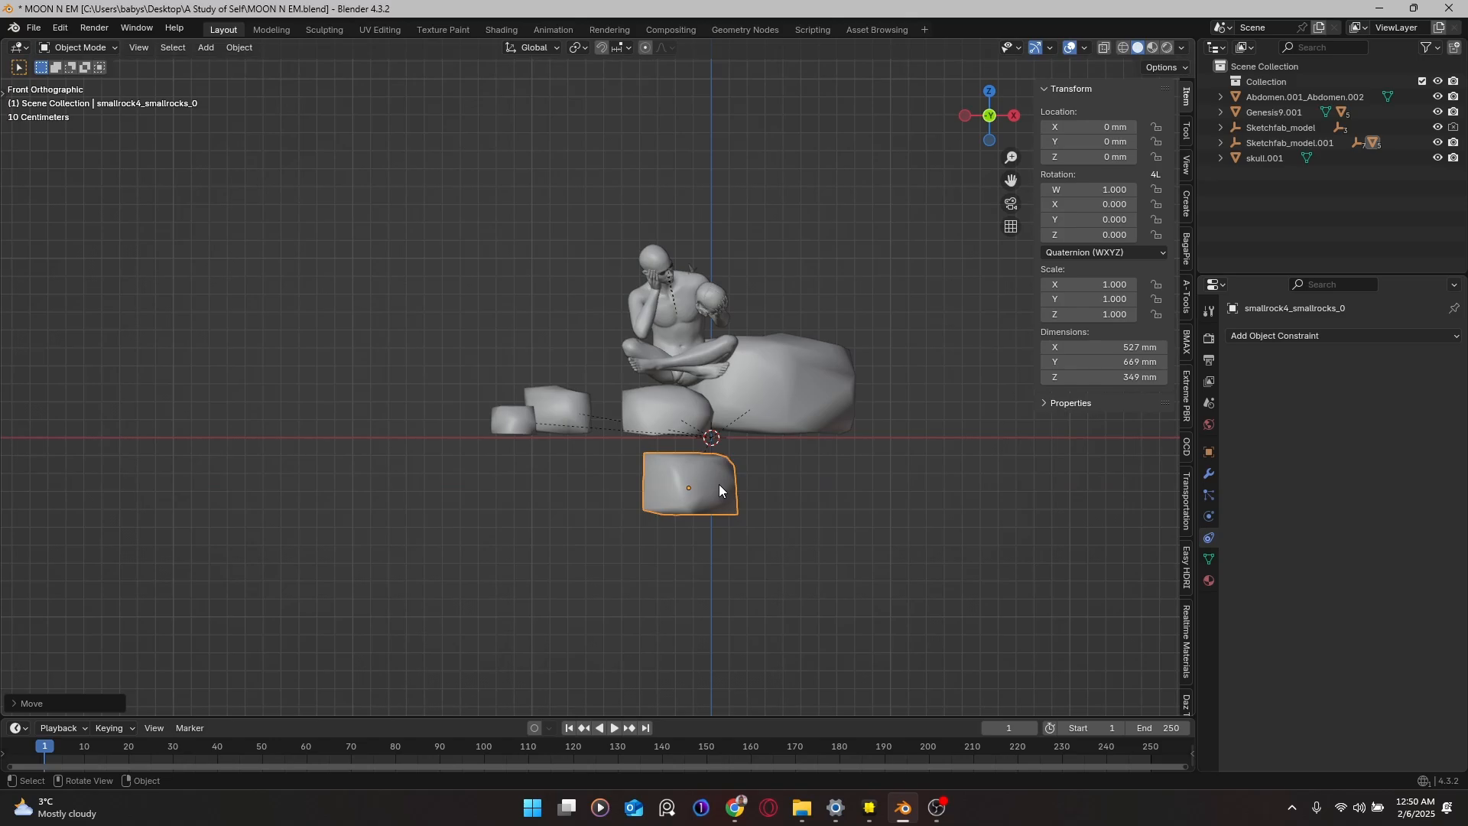
pyautogui.press('g')
pyautogui.press('z')
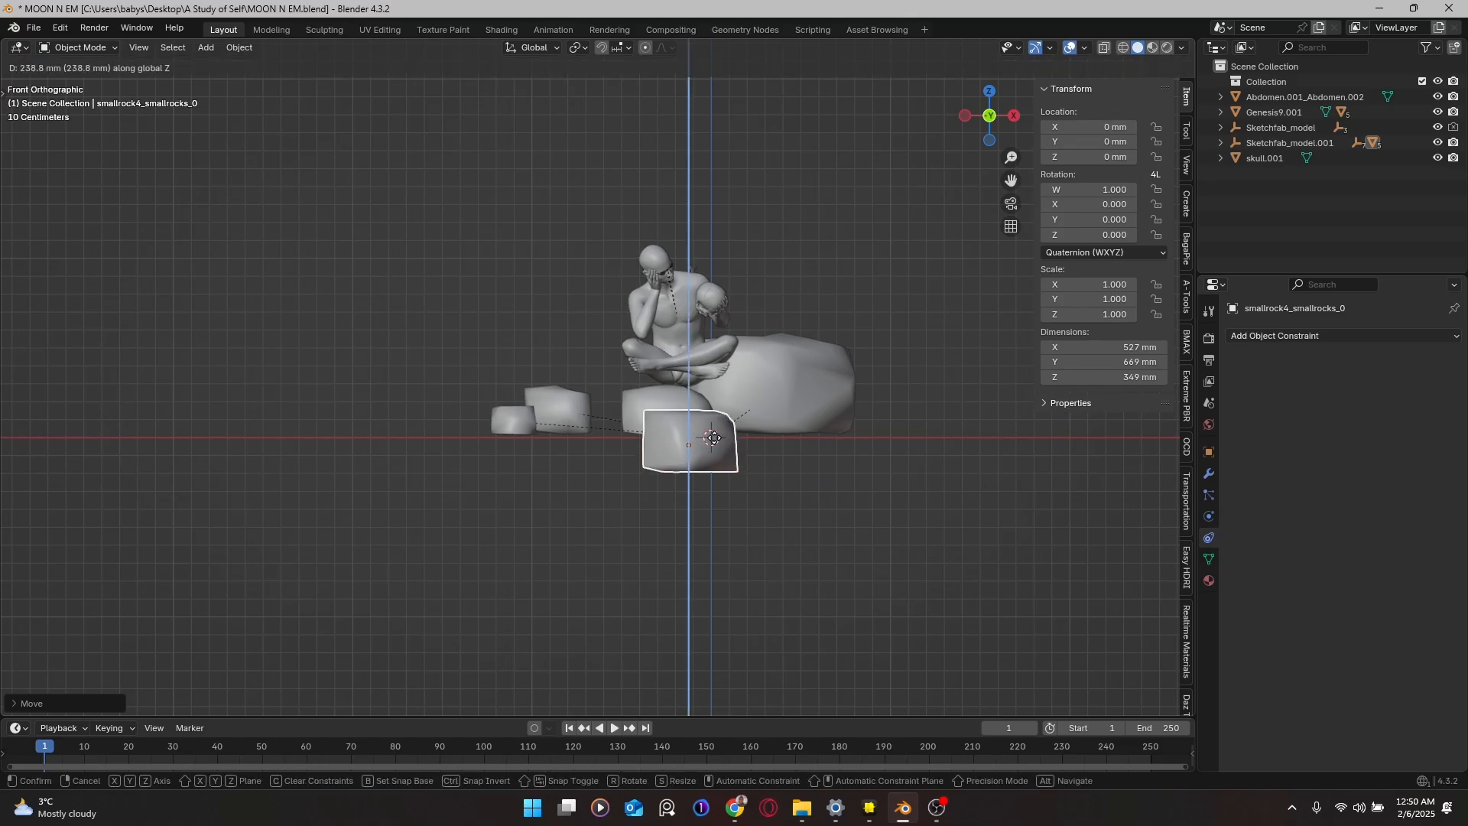
pyautogui.click(708, 407)
pyautogui.moveTo(708, 407); pyautogui.dragTo(722, 360, button='middle')
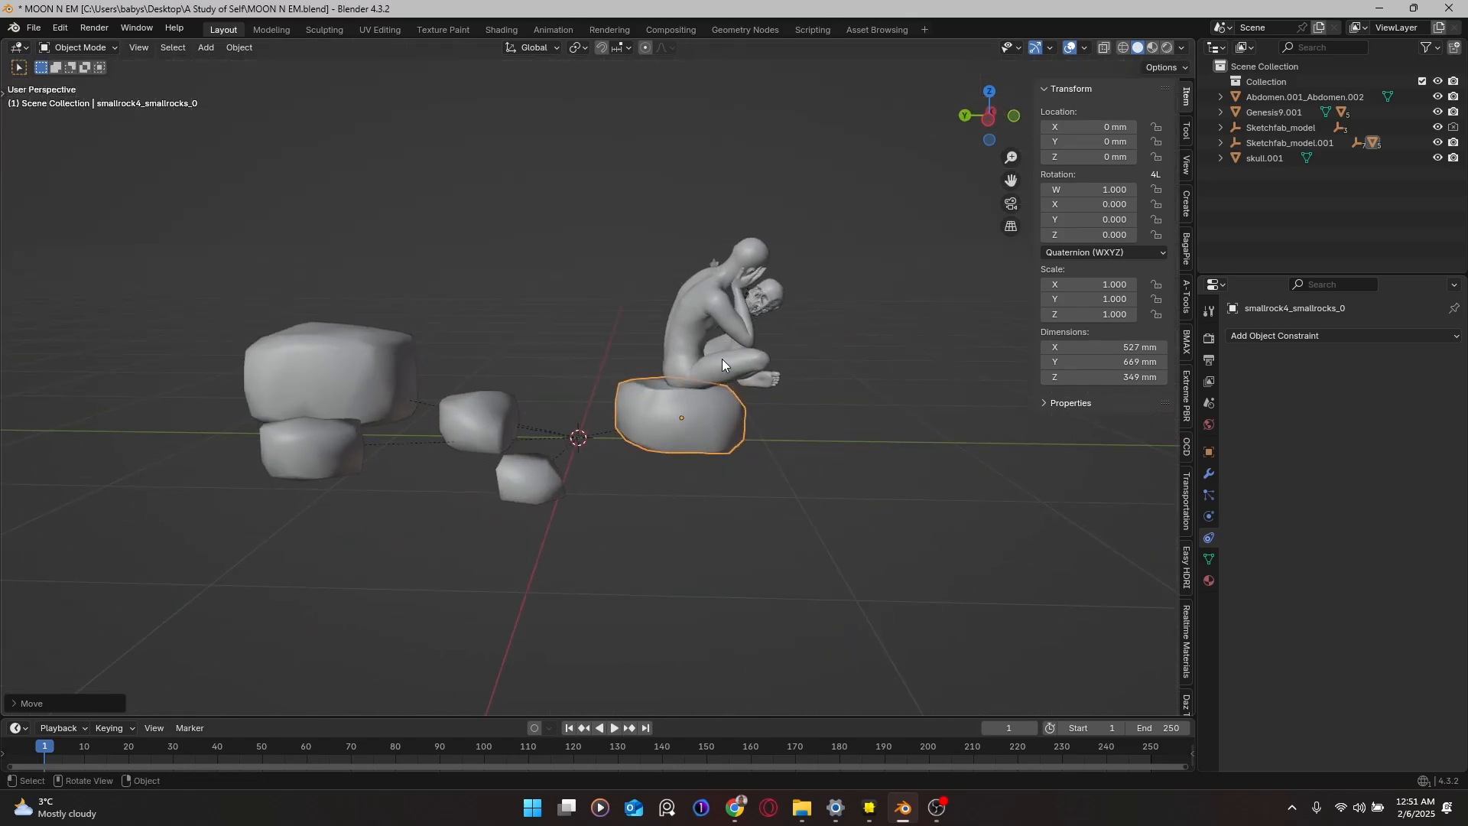
pyautogui.scroll(3, 712, 382)
pyautogui.moveTo(701, 411); pyautogui.dragTo(398, 387, button='middle')
# Step: Adjust the rock along Y, rotate it about X to fit, and check from top view
pyautogui.press('g')
pyautogui.press('y')
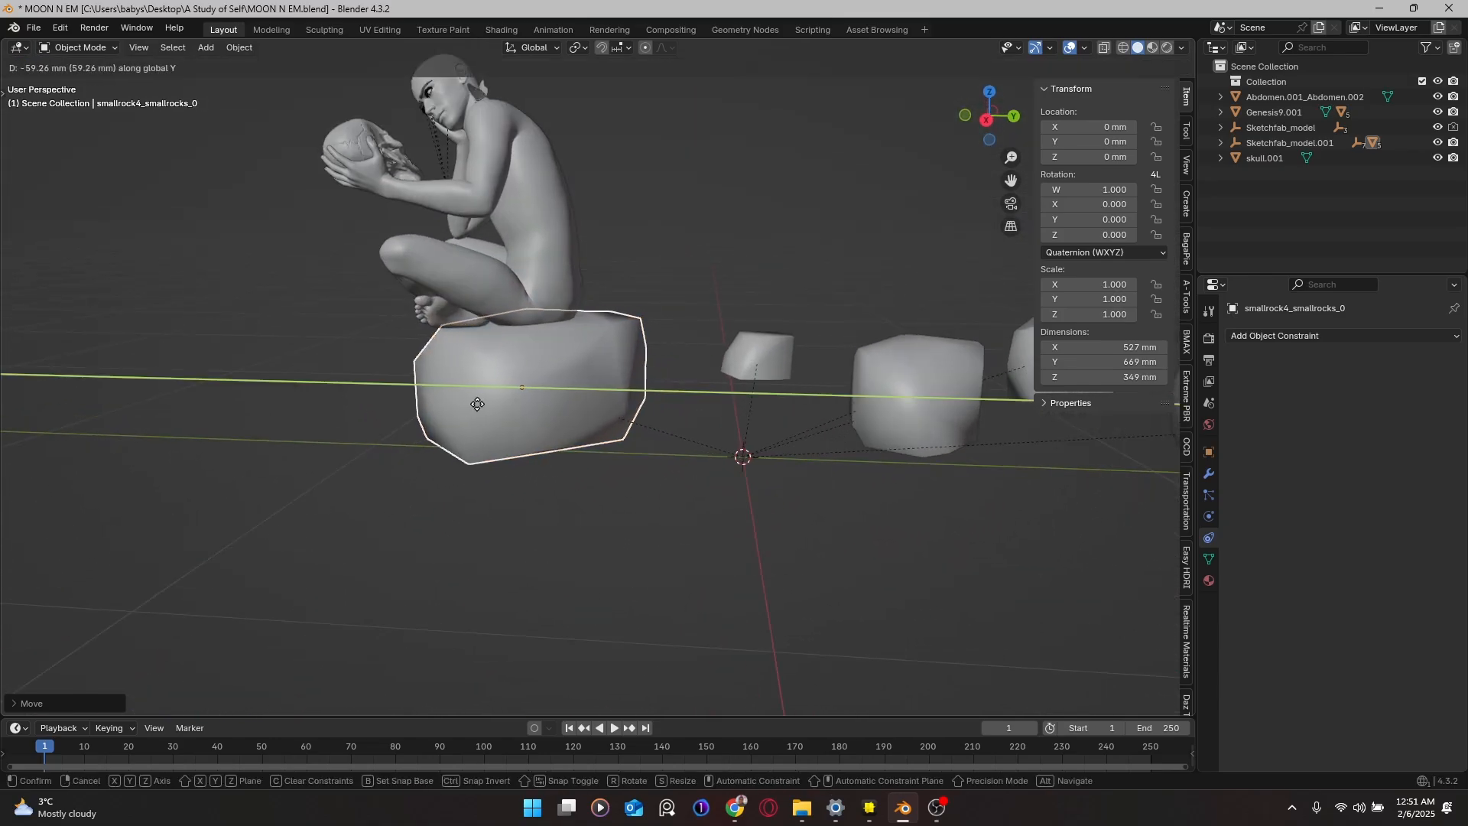
pyautogui.click(447, 397)
pyautogui.moveTo(447, 397); pyautogui.dragTo(566, 404, button='middle')
pyautogui.press('r')
pyautogui.press('x')
pyautogui.press('x')
pyautogui.click(446, 396)
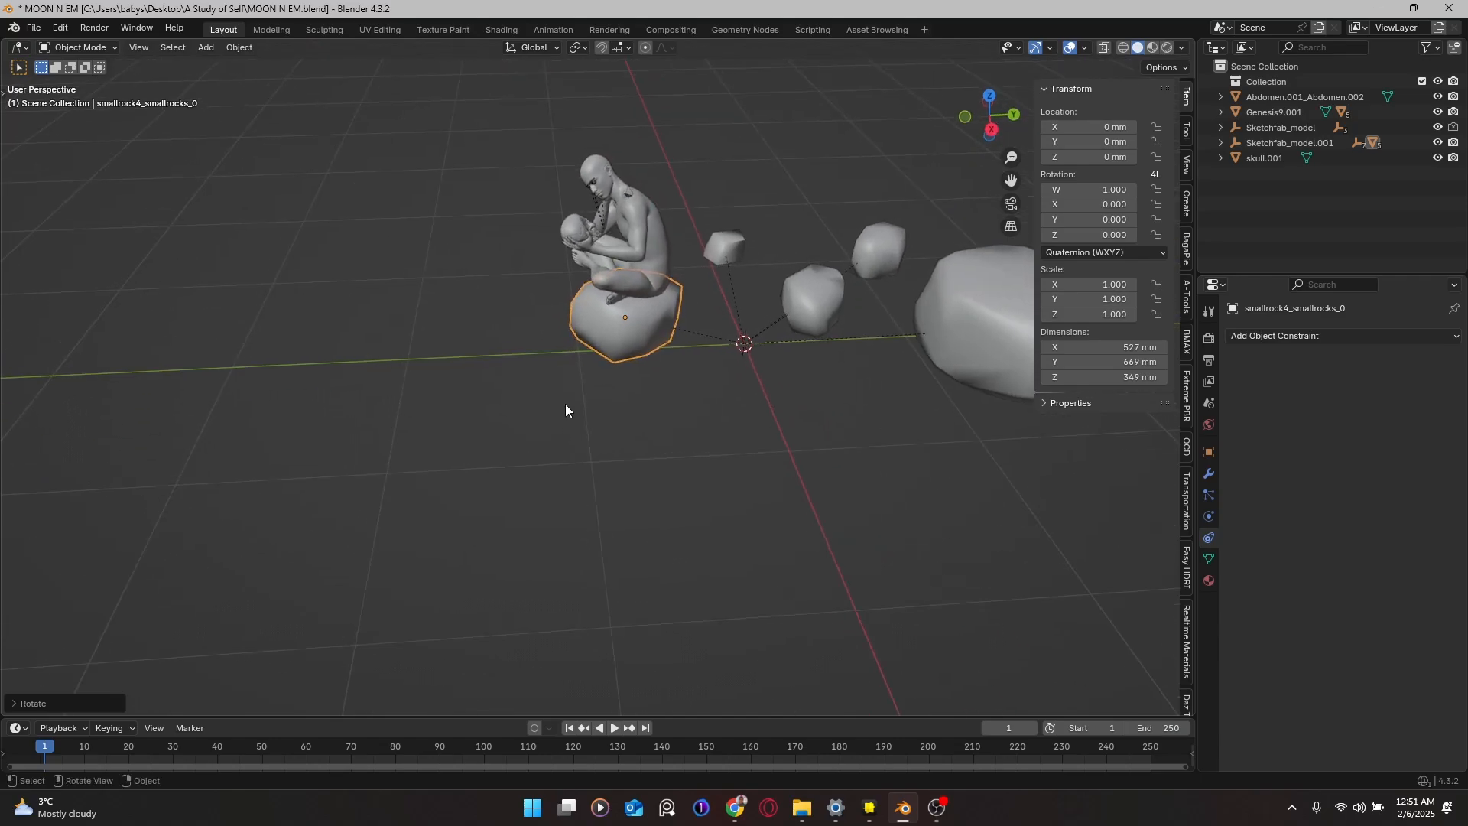
pyautogui.press('KP_7')
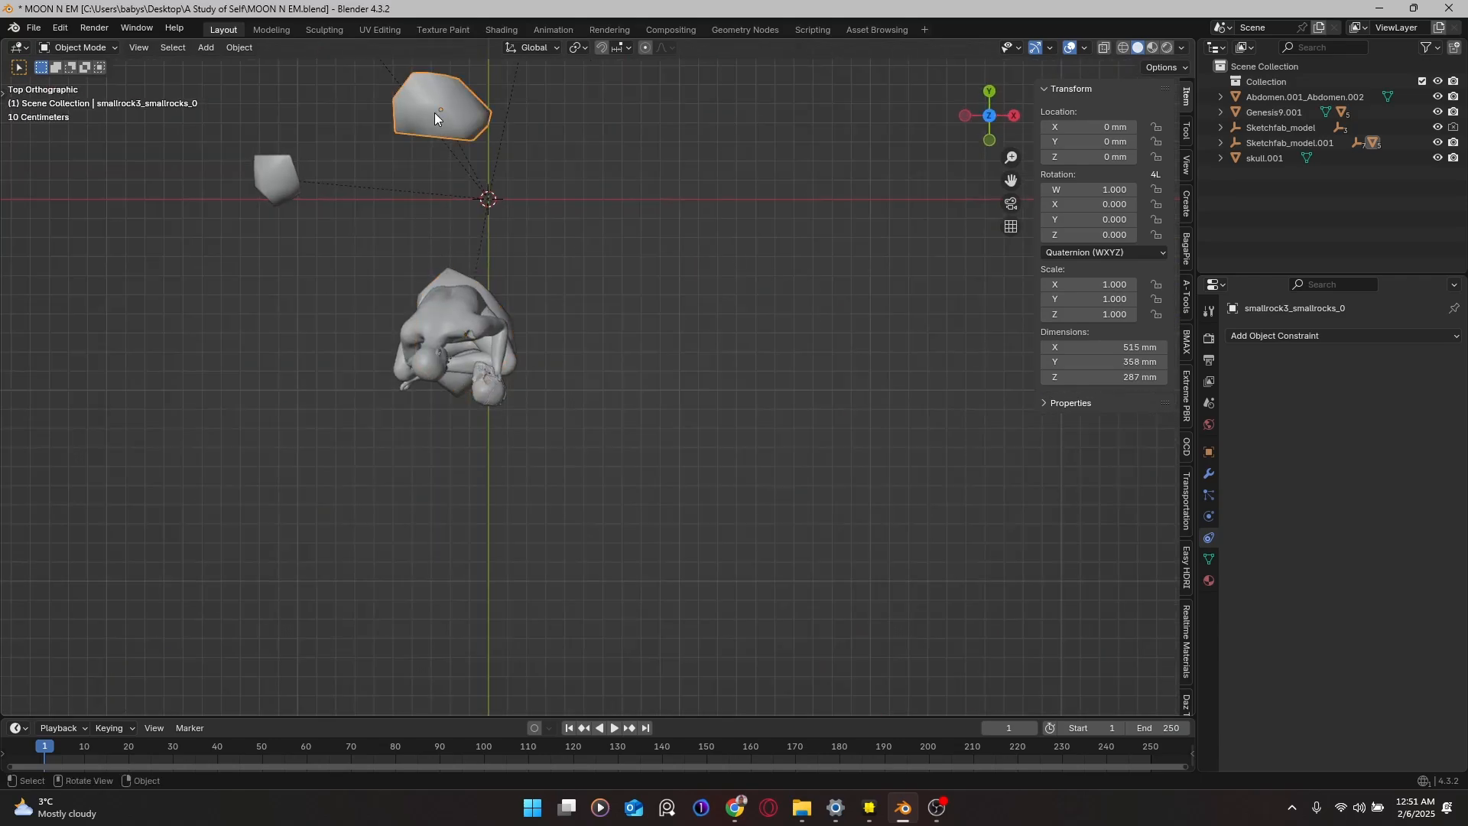
# Step: Move the second rock along X and Y to place it beside the figure
pyautogui.press('g')
pyautogui.press('x')
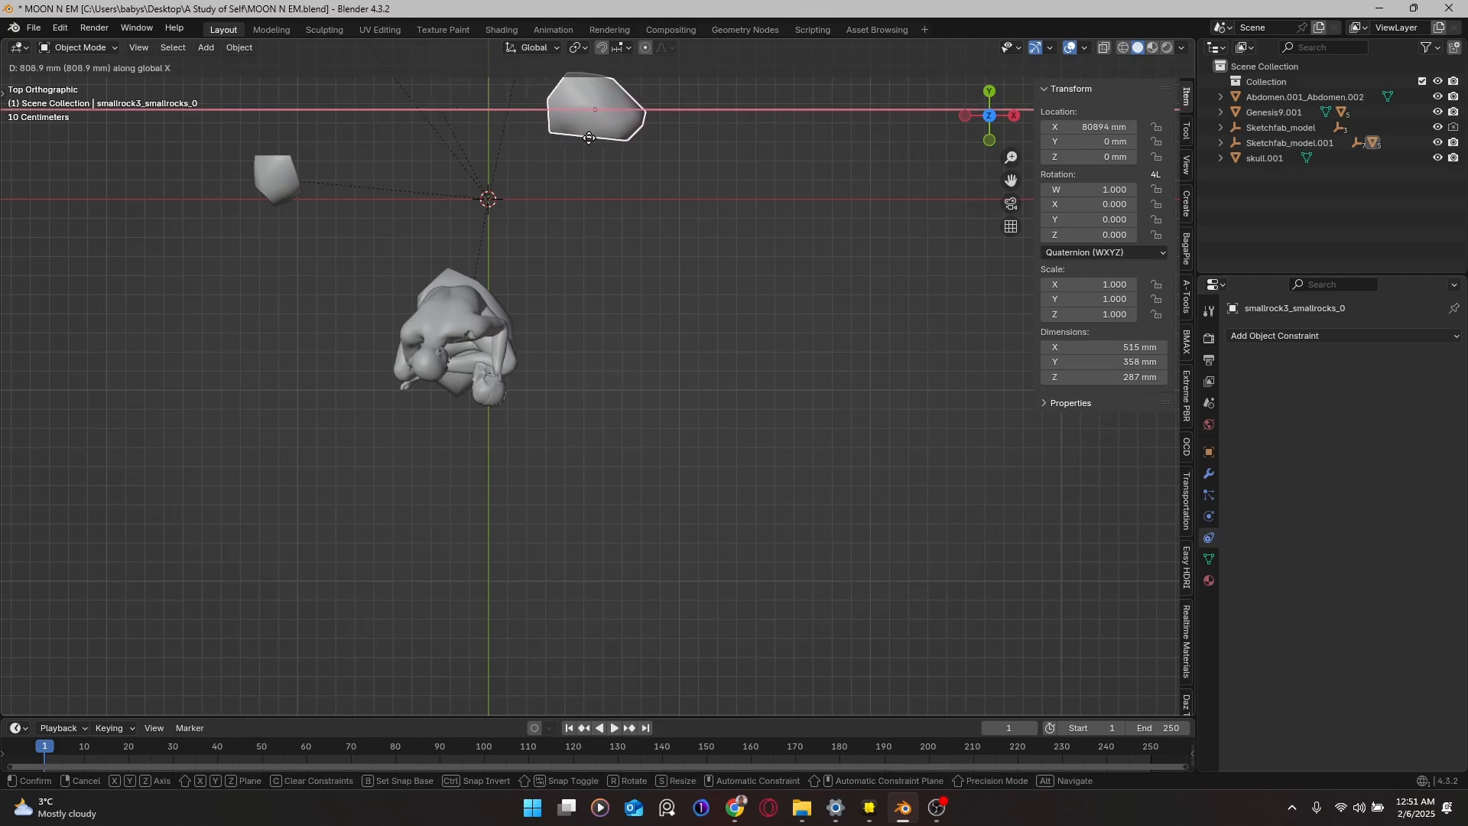
pyautogui.click(589, 138)
pyautogui.press('g')
pyautogui.press('y')
pyautogui.click(533, 362)
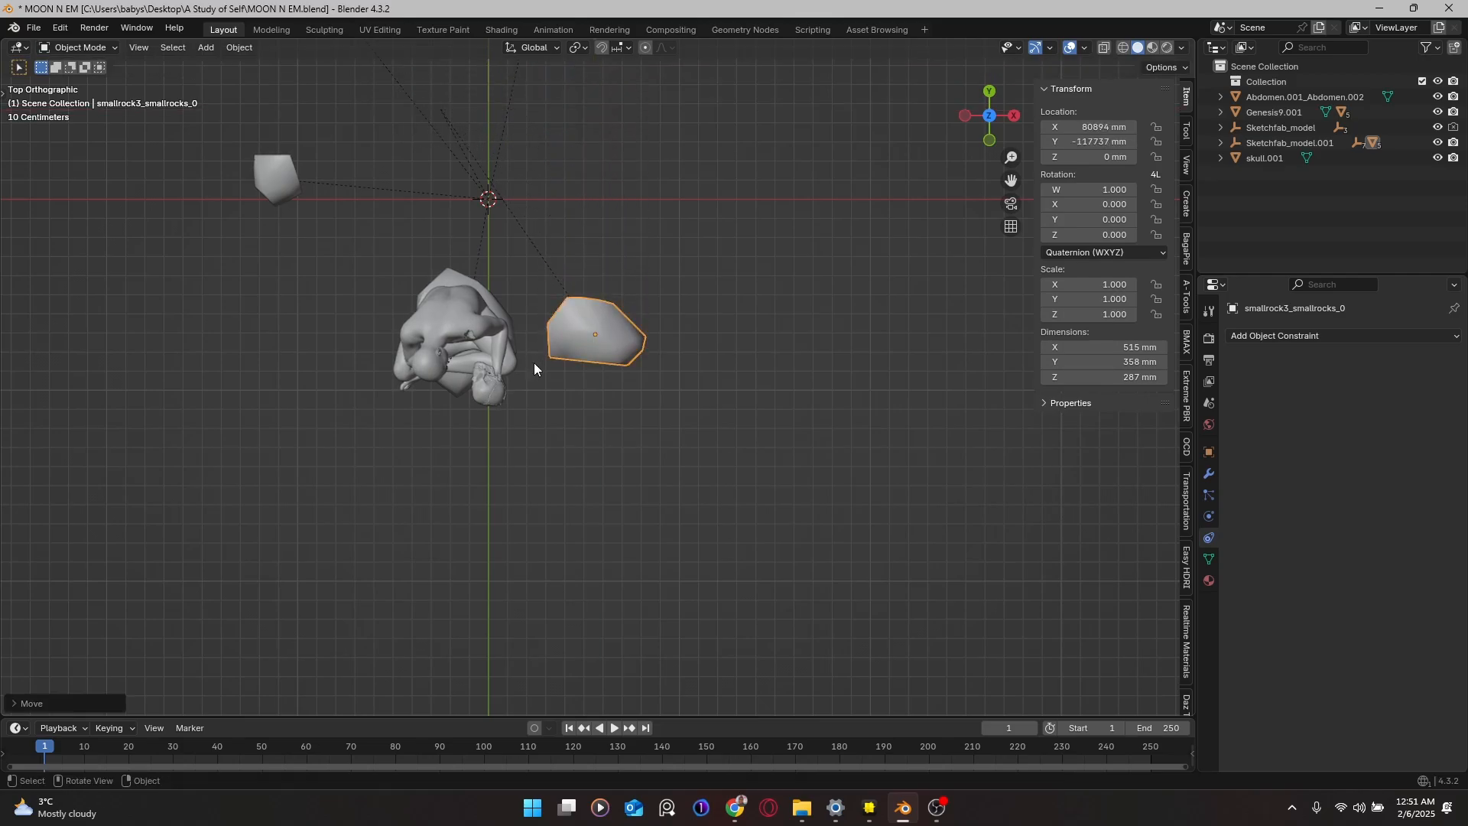
pyautogui.moveTo(534, 362); pyautogui.dragTo(417, 278, button='middle')
pyautogui.scroll(3, 521, 294)
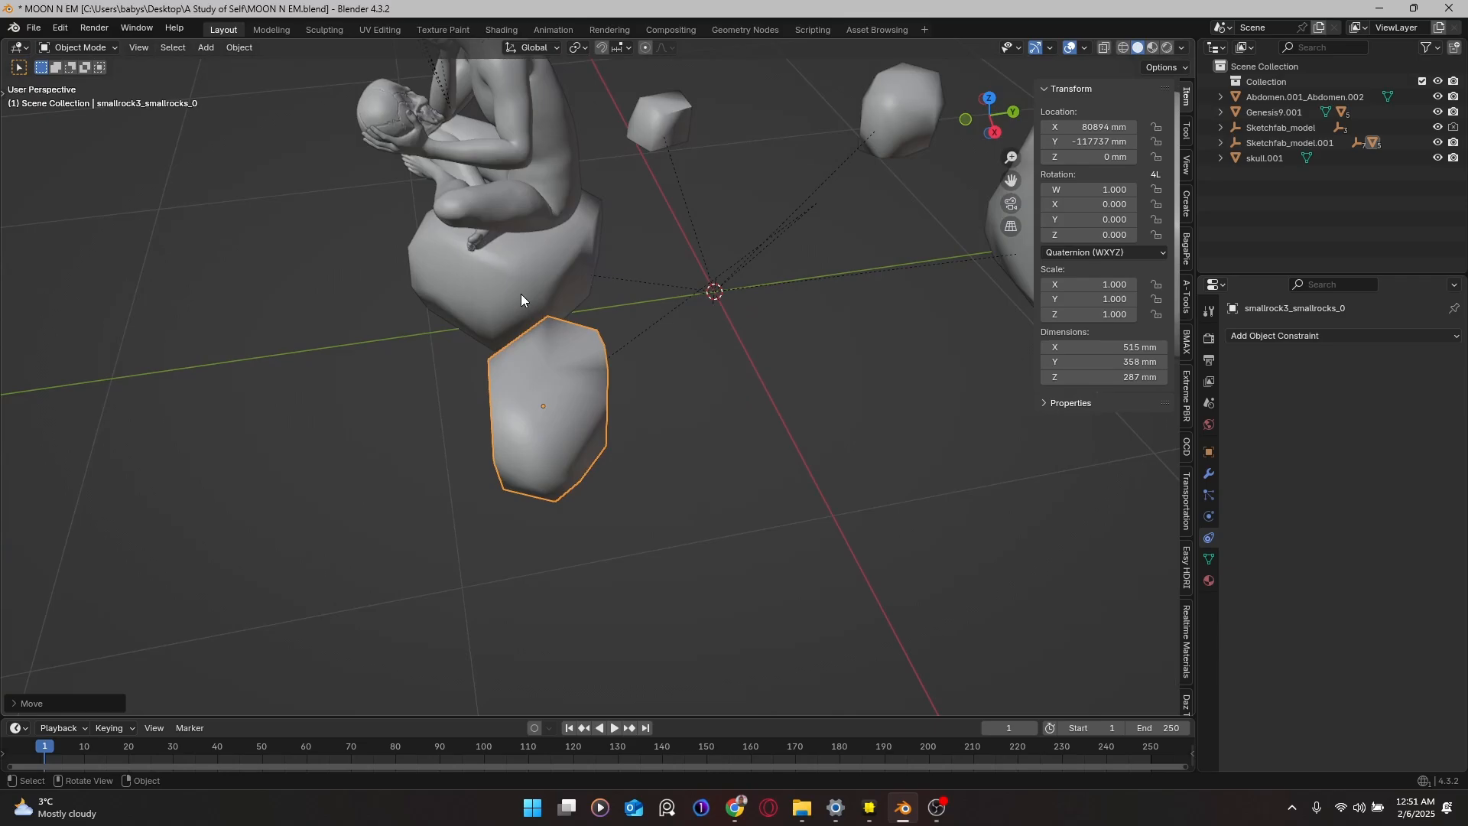
pyautogui.moveTo(520, 294); pyautogui.dragTo(726, 282, button='middle')
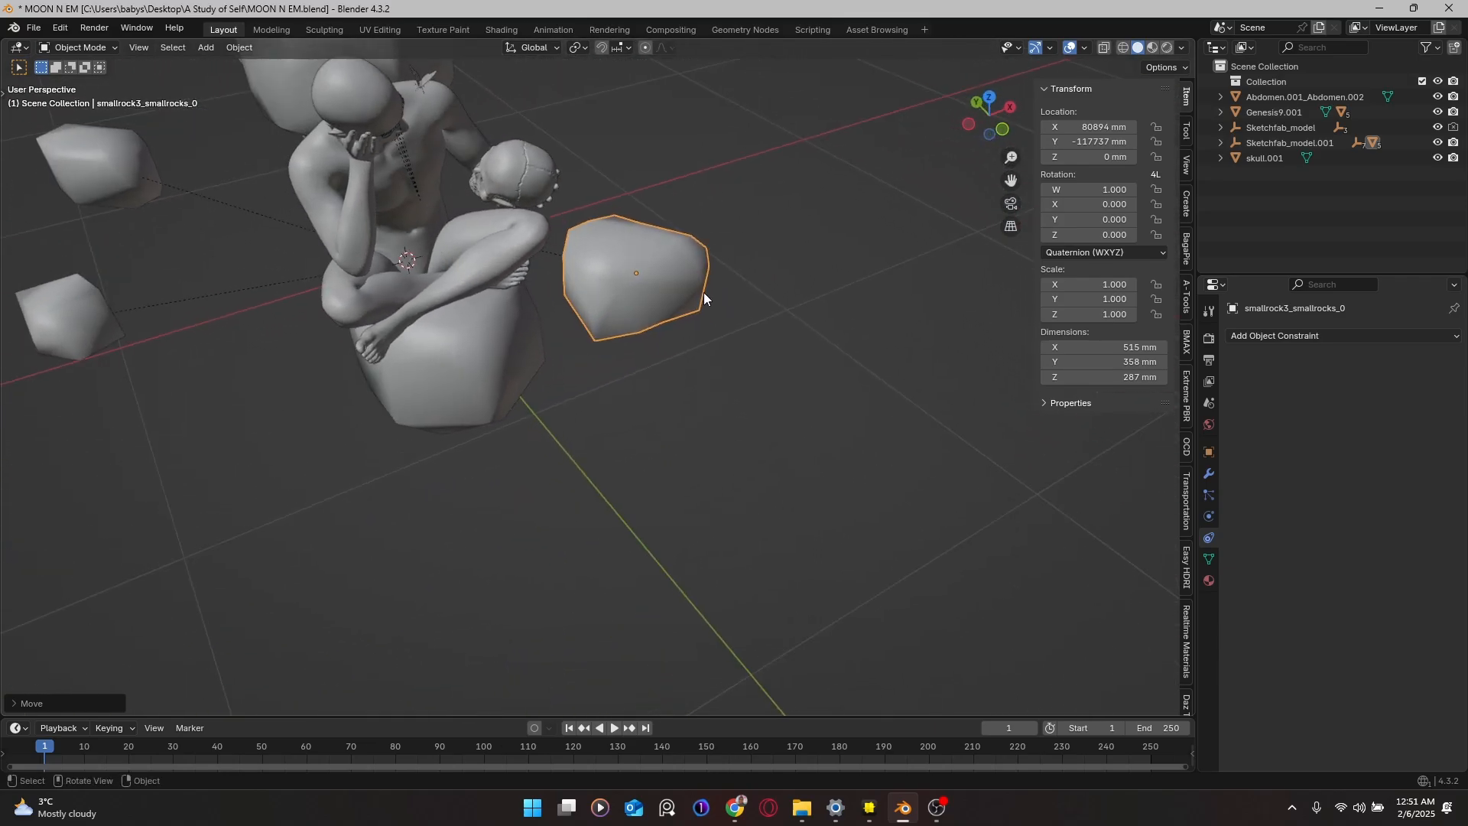
# Step: Rotate the rock about Z, then nudge it along Y and X closer to the figure
pyautogui.press('r')
pyautogui.press('z')
pyautogui.click(618, 322)
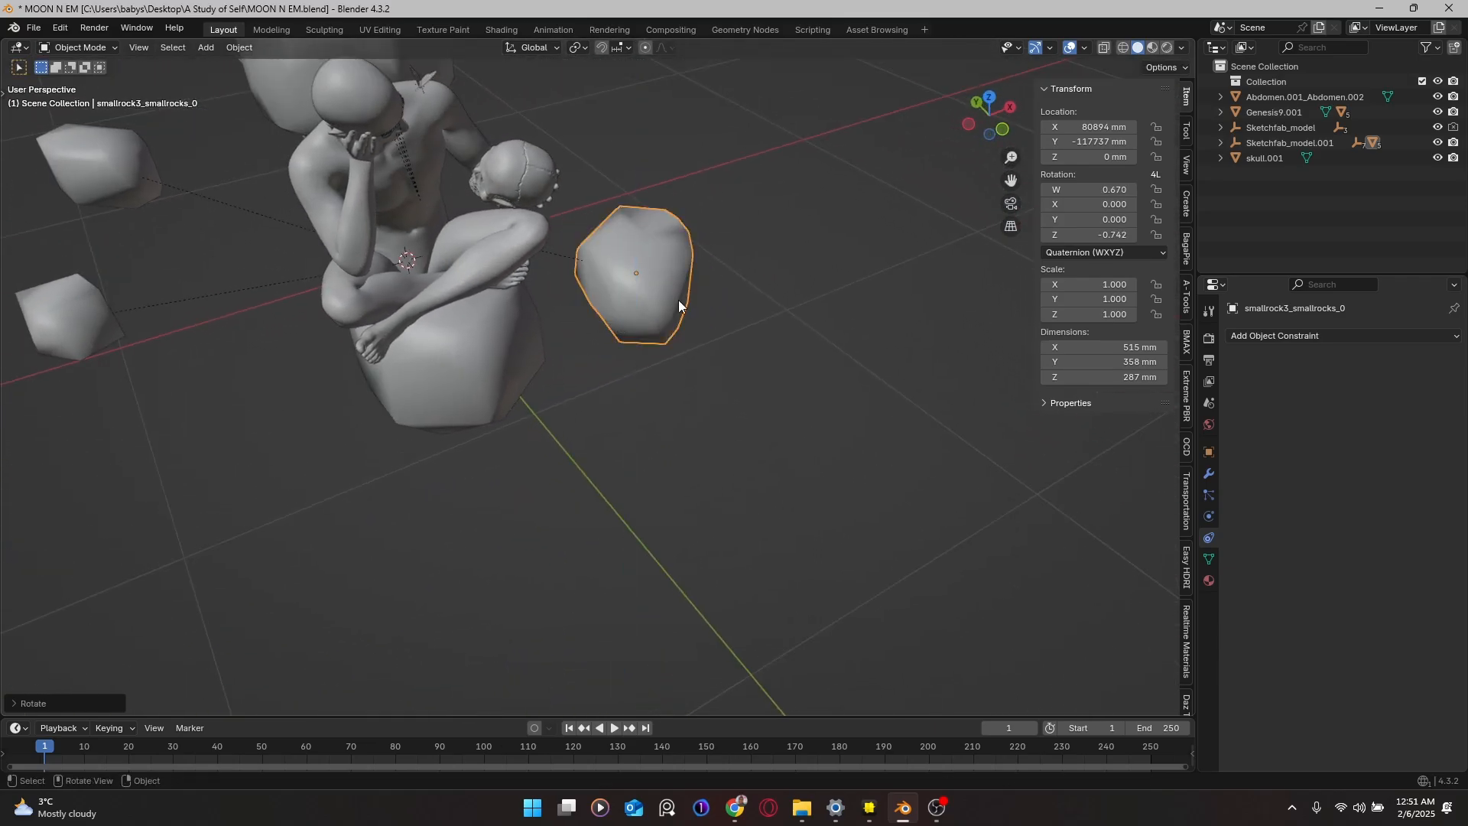
pyautogui.press('g')
pyautogui.press('y')
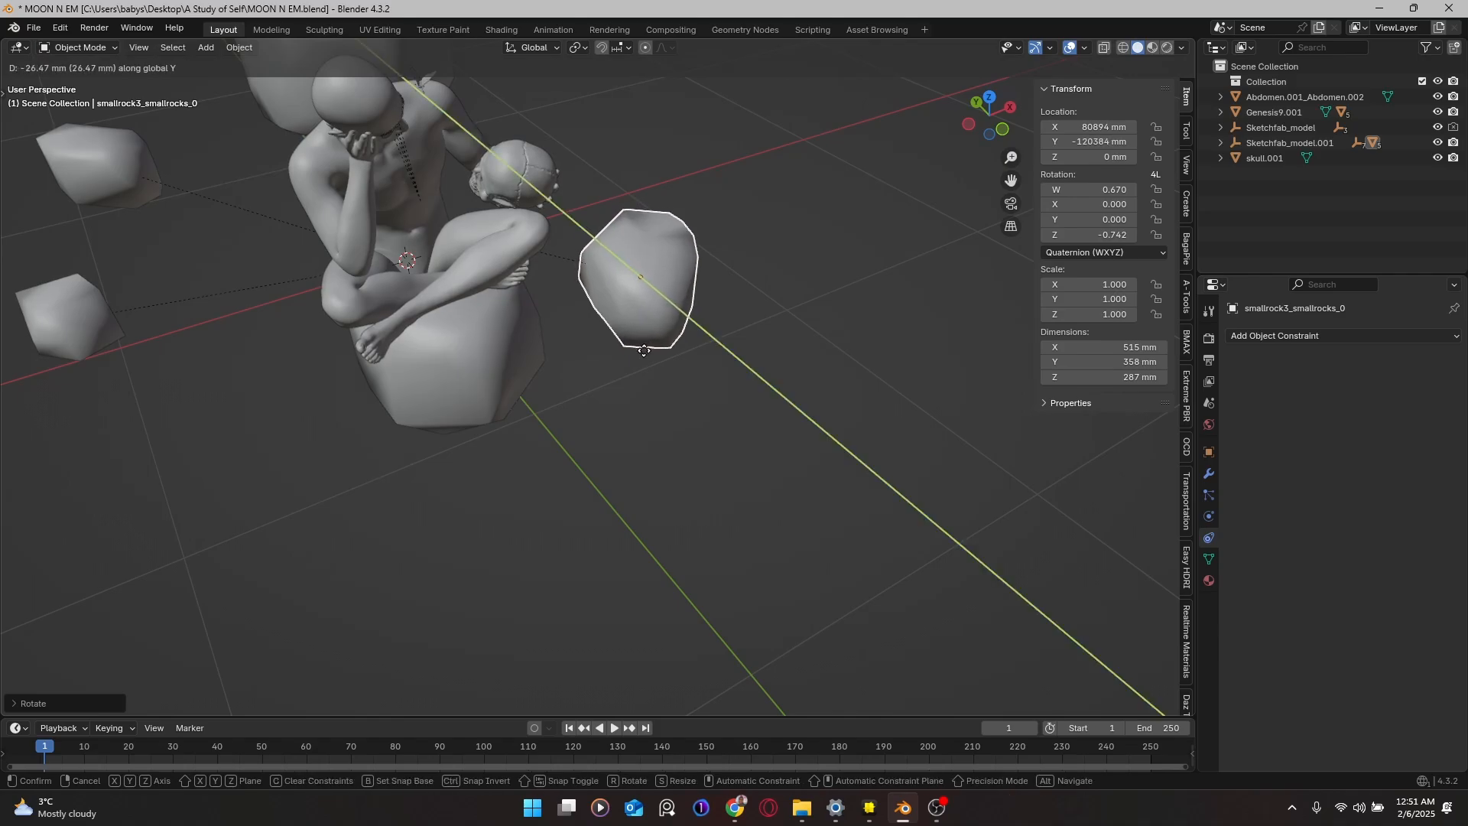
pyautogui.click(657, 378)
pyautogui.press('g')
pyautogui.press('x')
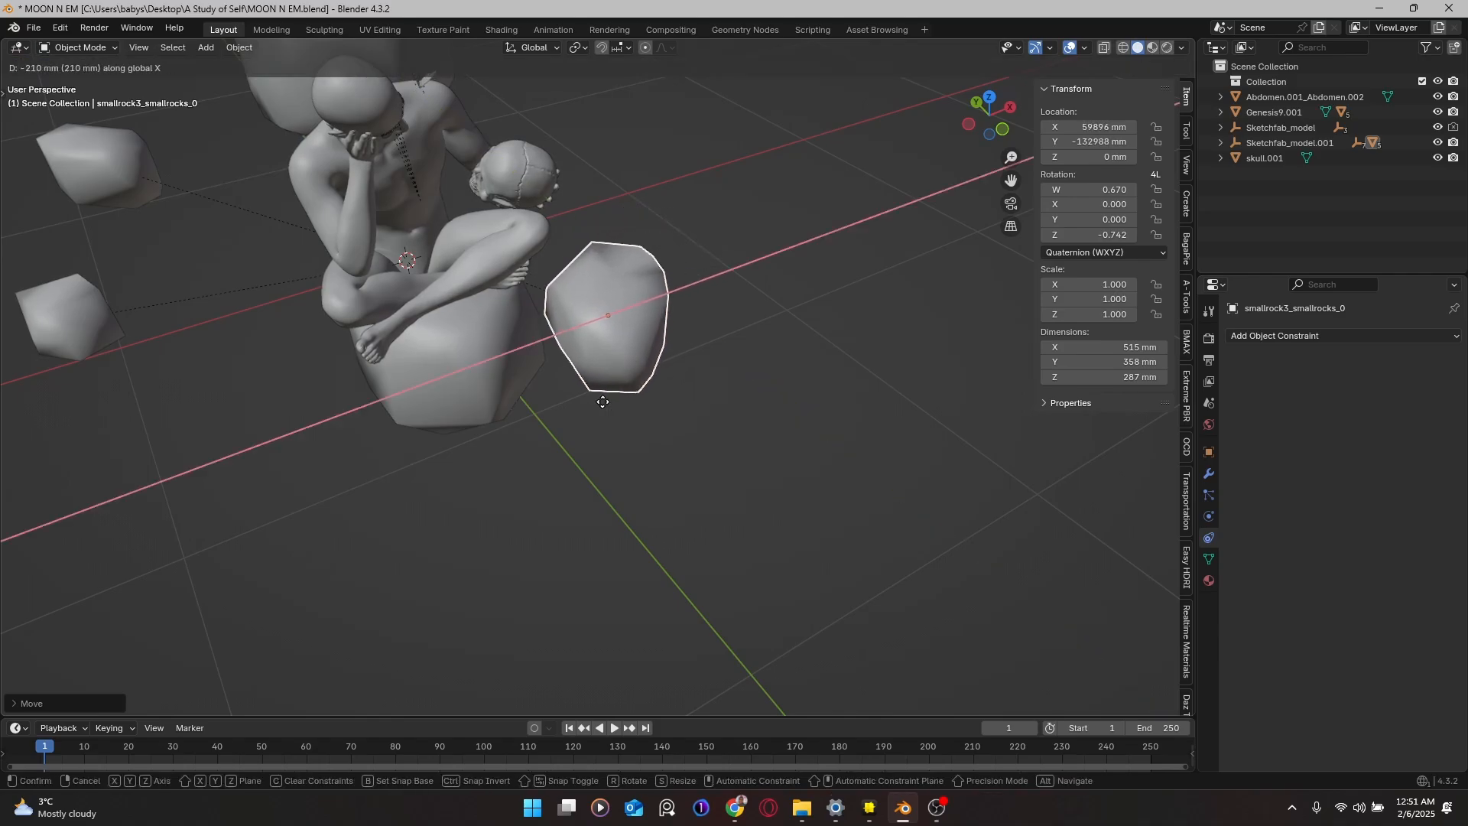
pyautogui.click(591, 411)
pyautogui.moveTo(590, 405)
pyautogui.mouseDown(button='middle')
pyautogui.moveTo(632, 400)
pyautogui.moveTo(590, 406)
pyautogui.mouseUp(button='middle')
pyautogui.scroll(2, 590, 406)
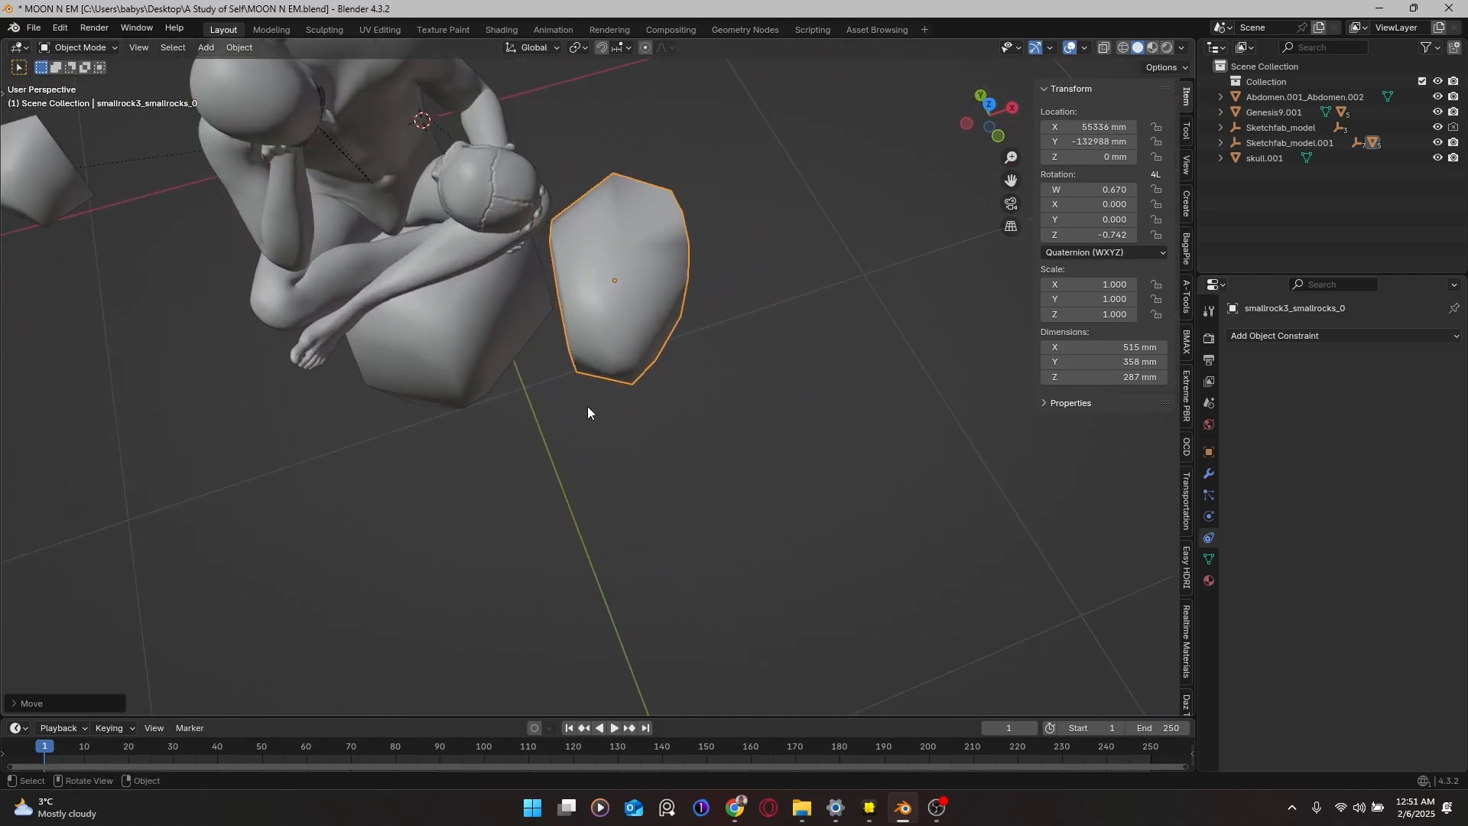
# Step: Re-angle the rock about Z and shift it along its own X and Y axes
pyautogui.press('r')
pyautogui.press('z')
pyautogui.click(604, 365)
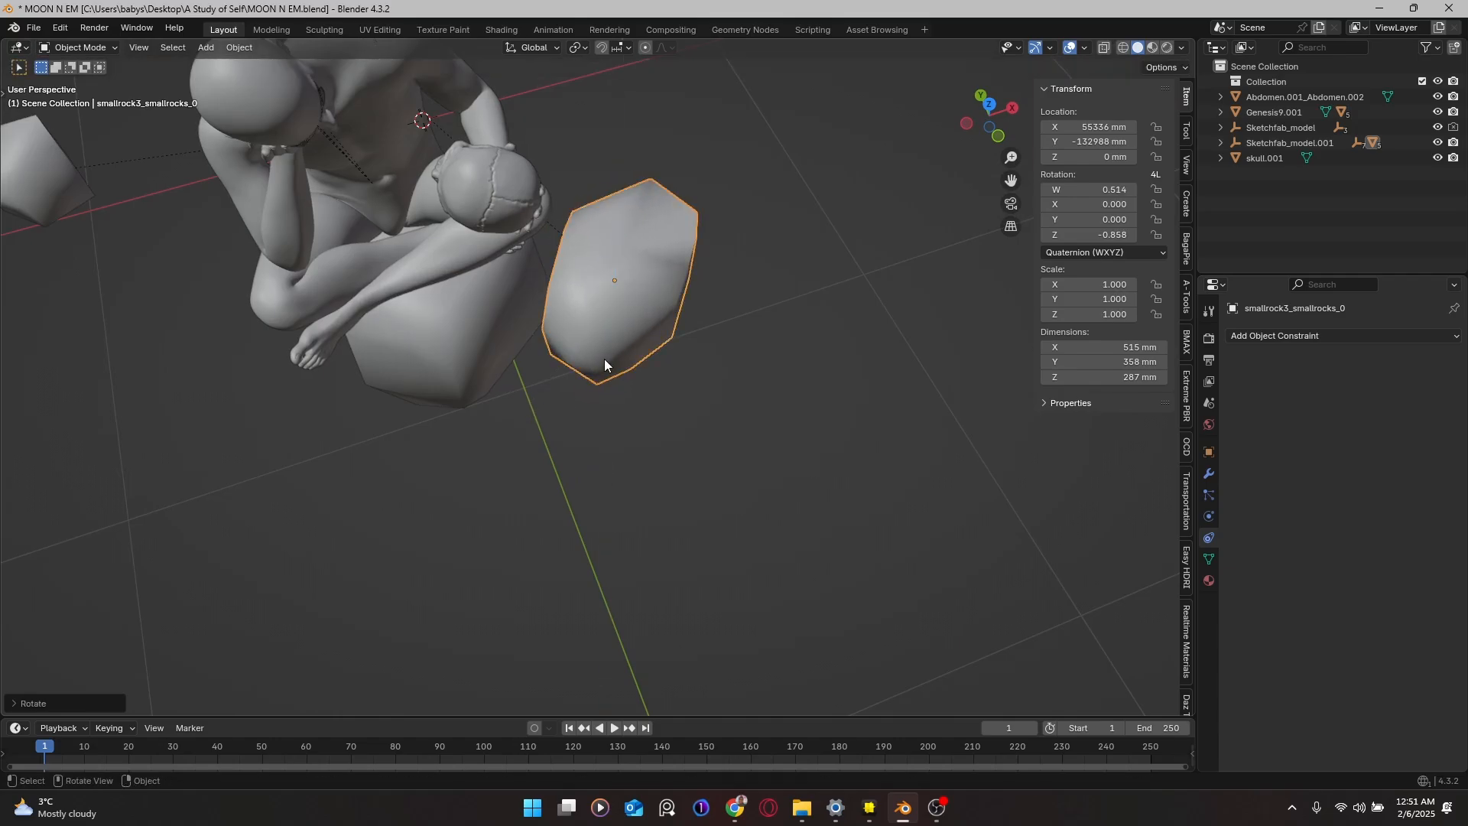
pyautogui.press('g')
pyautogui.press('y')
pyautogui.press('y')
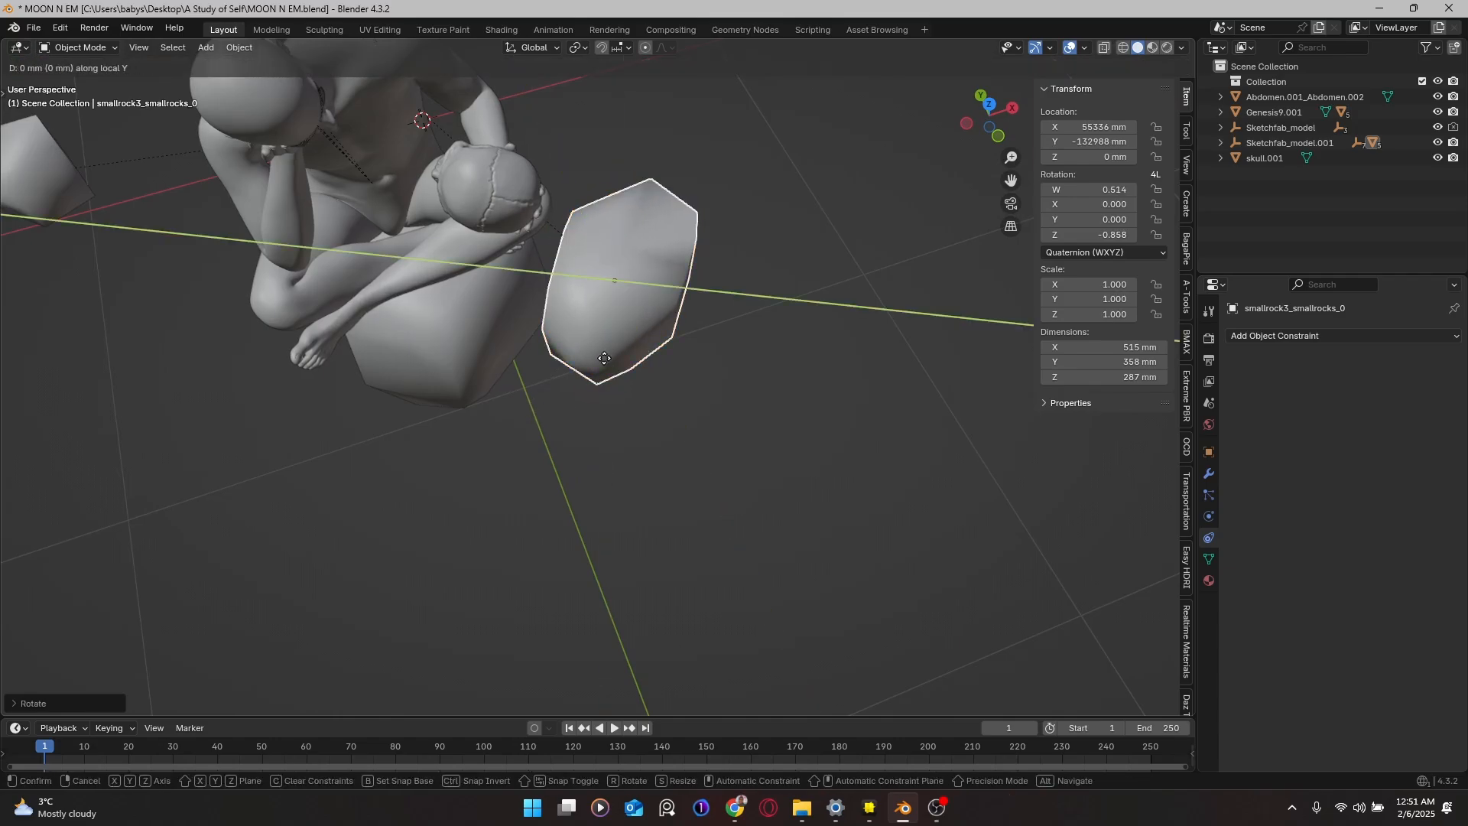
pyautogui.press('x')
pyautogui.press('x')
pyautogui.click(573, 378)
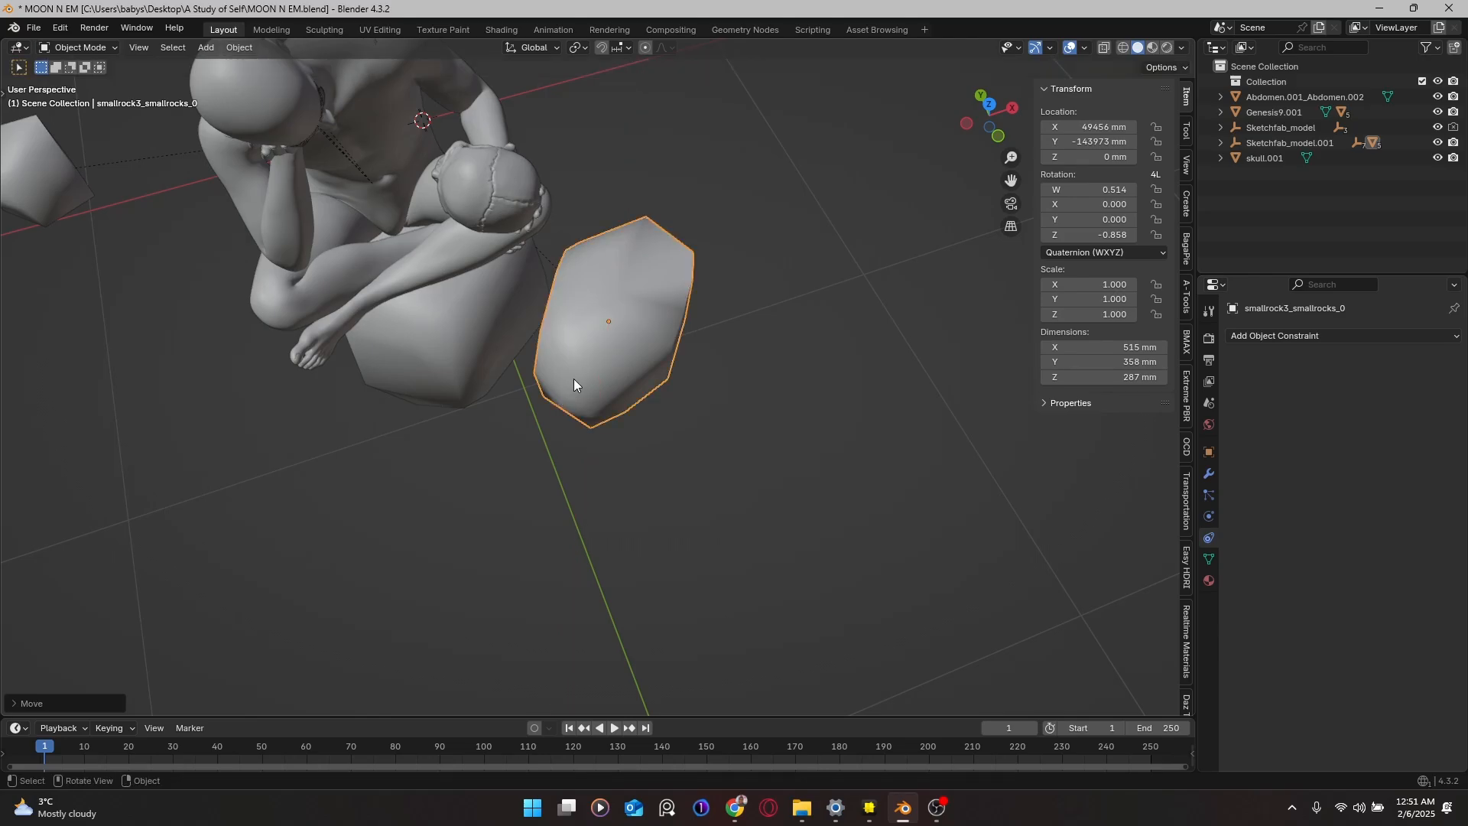
pyautogui.moveTo(573, 379); pyautogui.dragTo(646, 374, button='middle')
pyautogui.press('g')
pyautogui.press('y')
pyautogui.press('y')
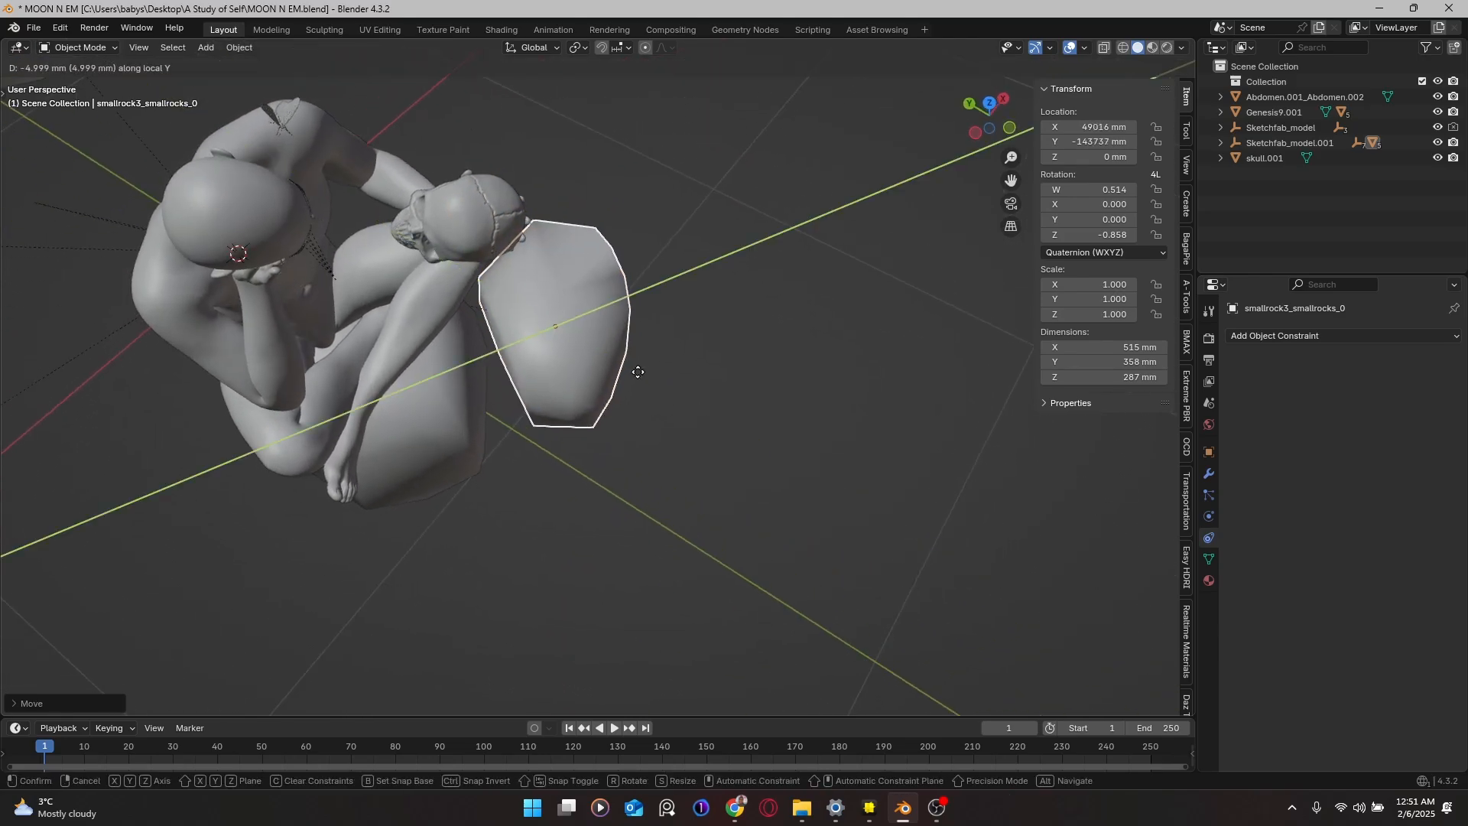
pyautogui.click(624, 381)
# Step: Rotate the rock twice more about Z, slide it along X to 40117 mm, then select the lower-left rock
pyautogui.press('r')
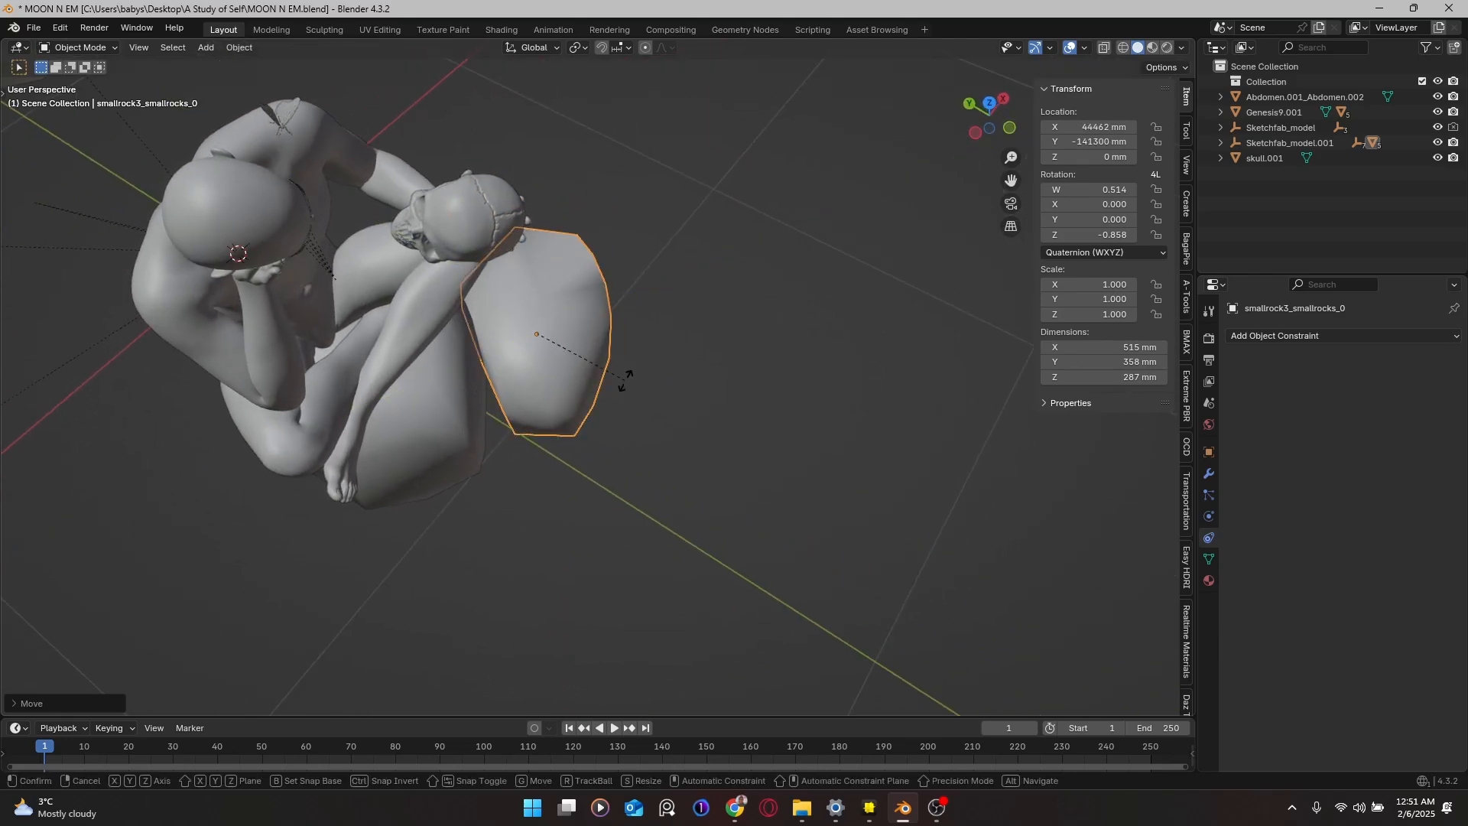
pyautogui.press('z')
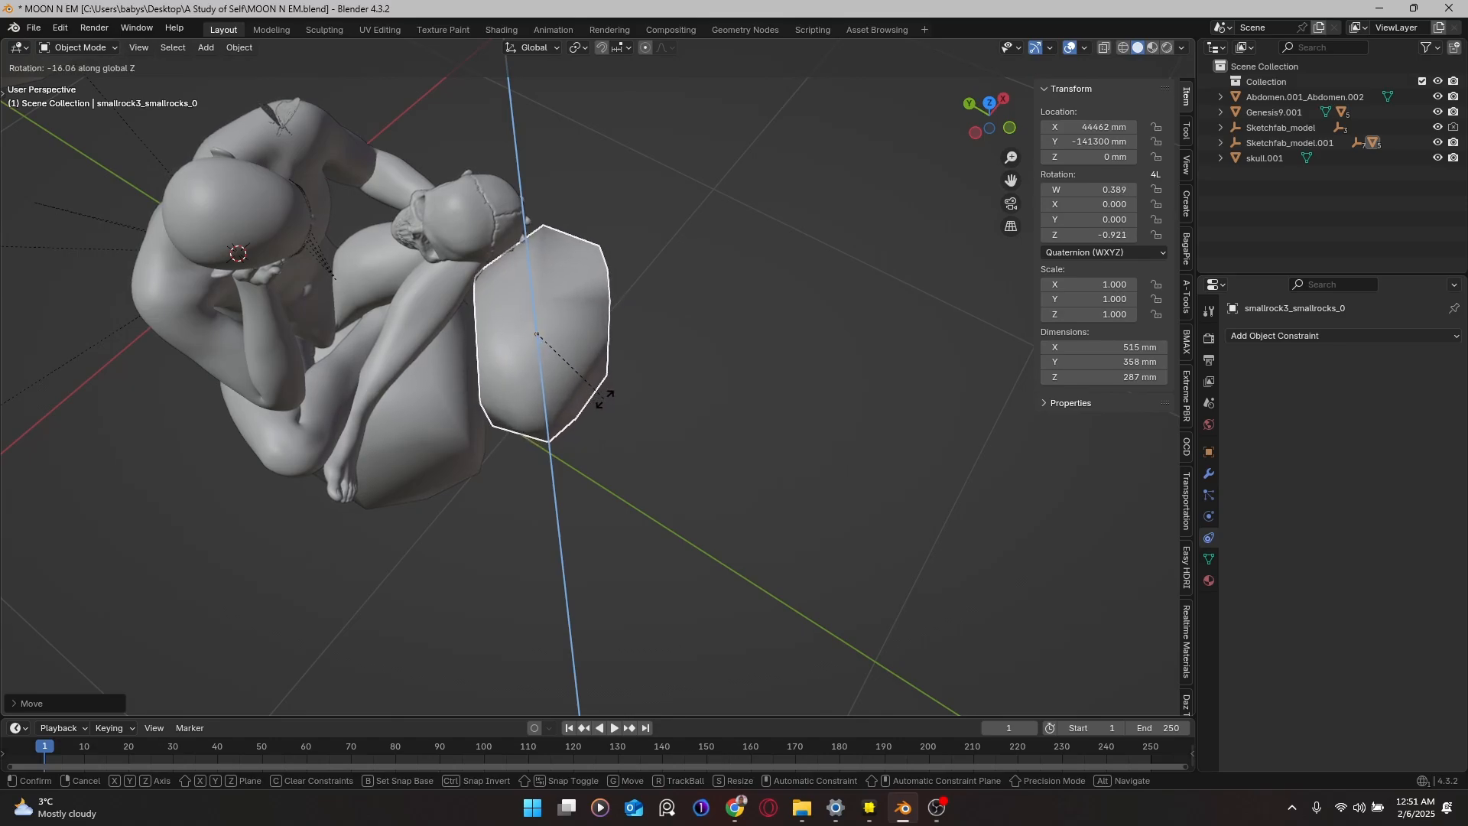
pyautogui.click(604, 398)
pyautogui.moveTo(604, 399); pyautogui.dragTo(466, 278, button='middle')
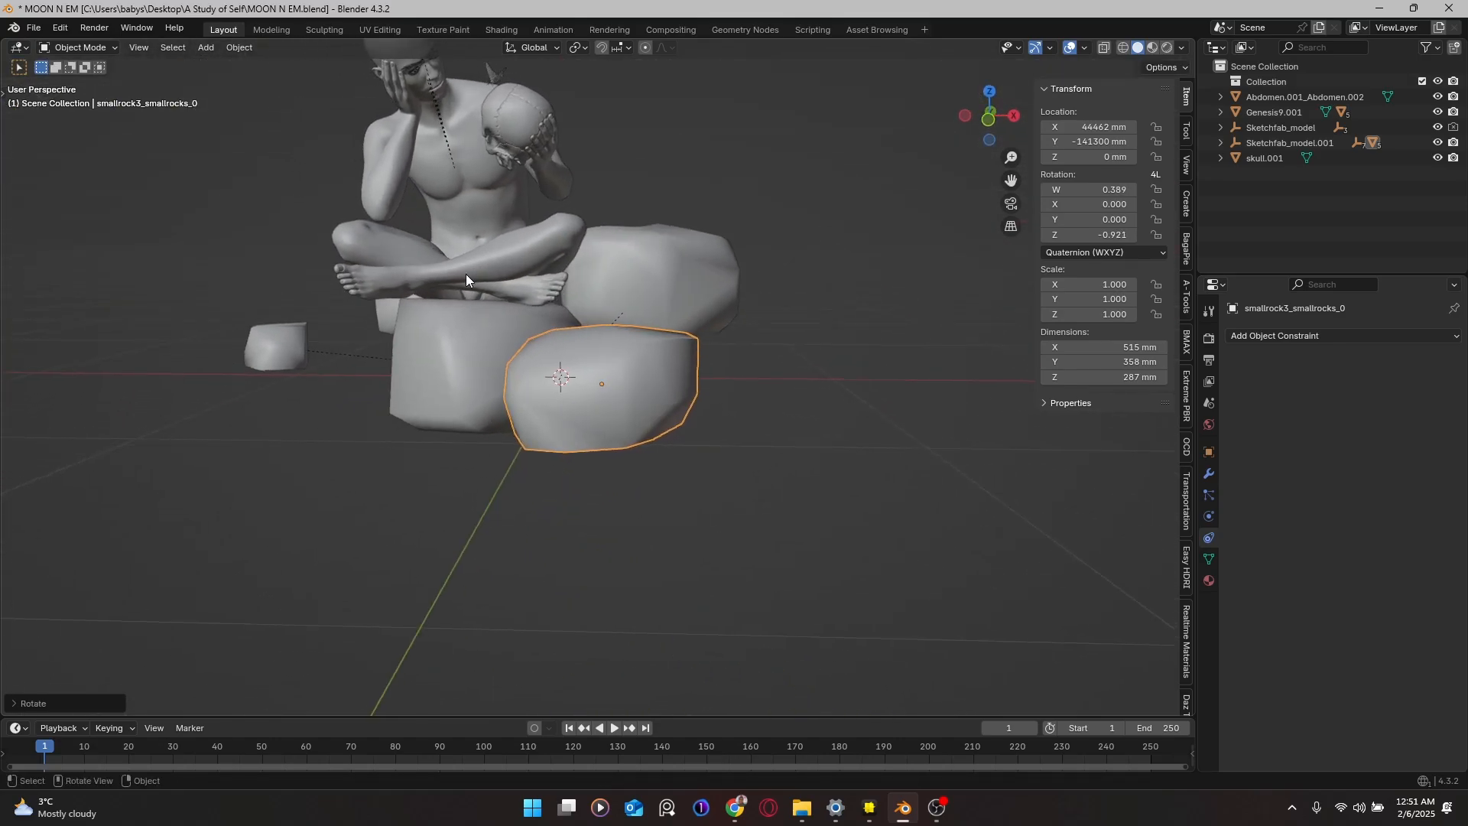
pyautogui.press('r')
pyautogui.press('z')
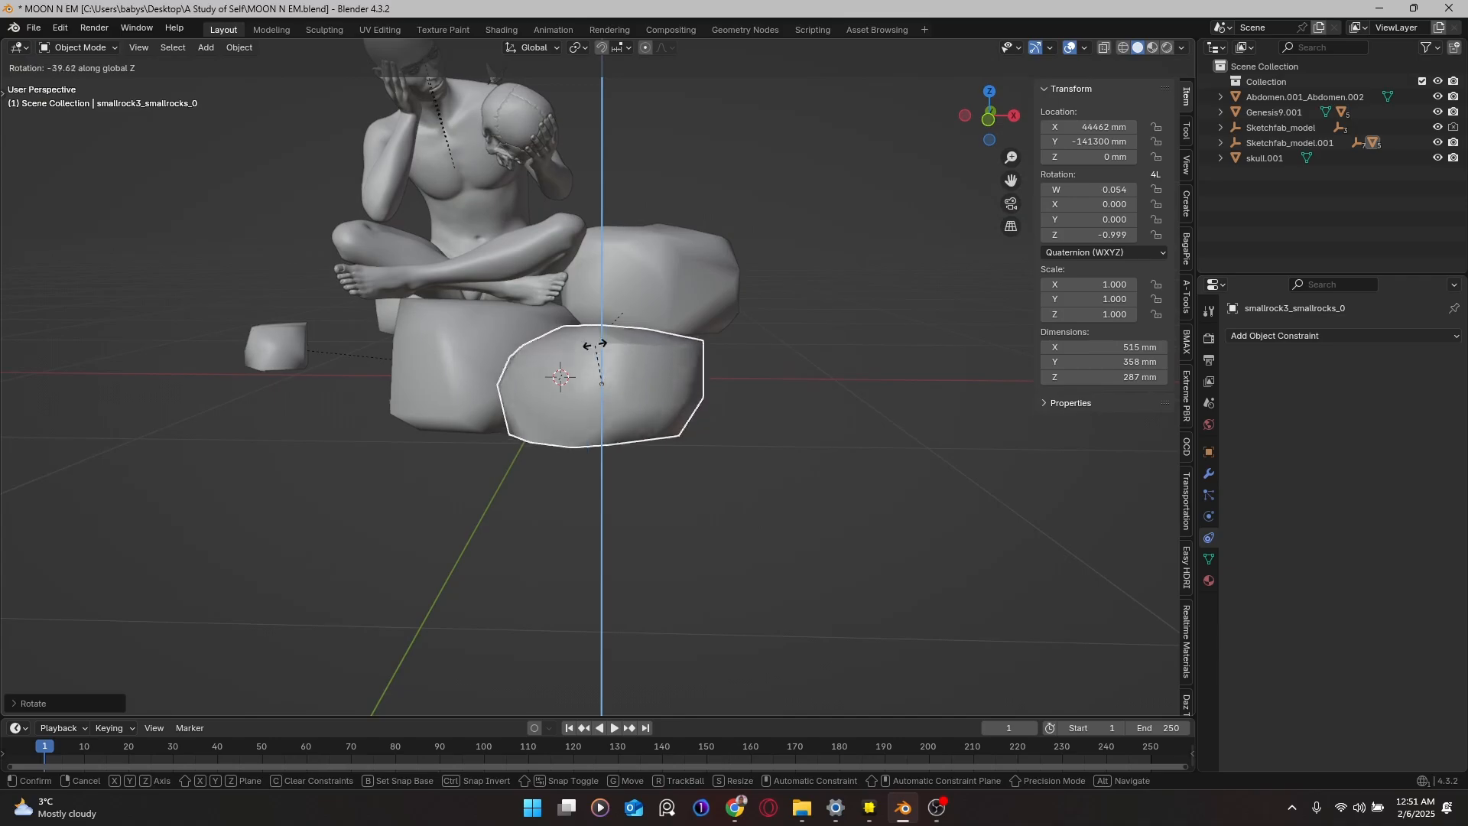
pyautogui.click(474, 385)
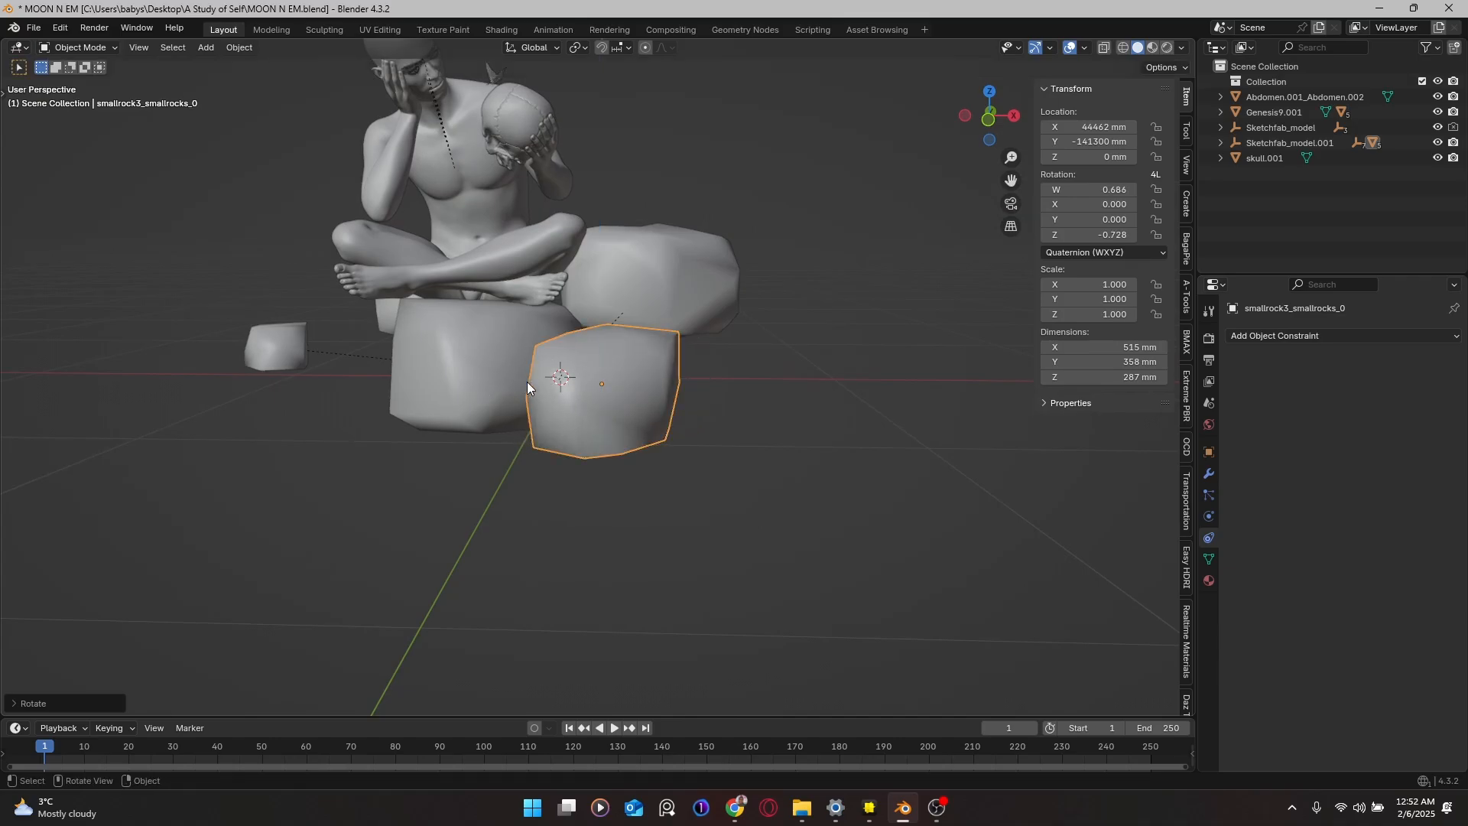
pyautogui.moveTo(526, 383); pyautogui.dragTo(576, 427, button='middle')
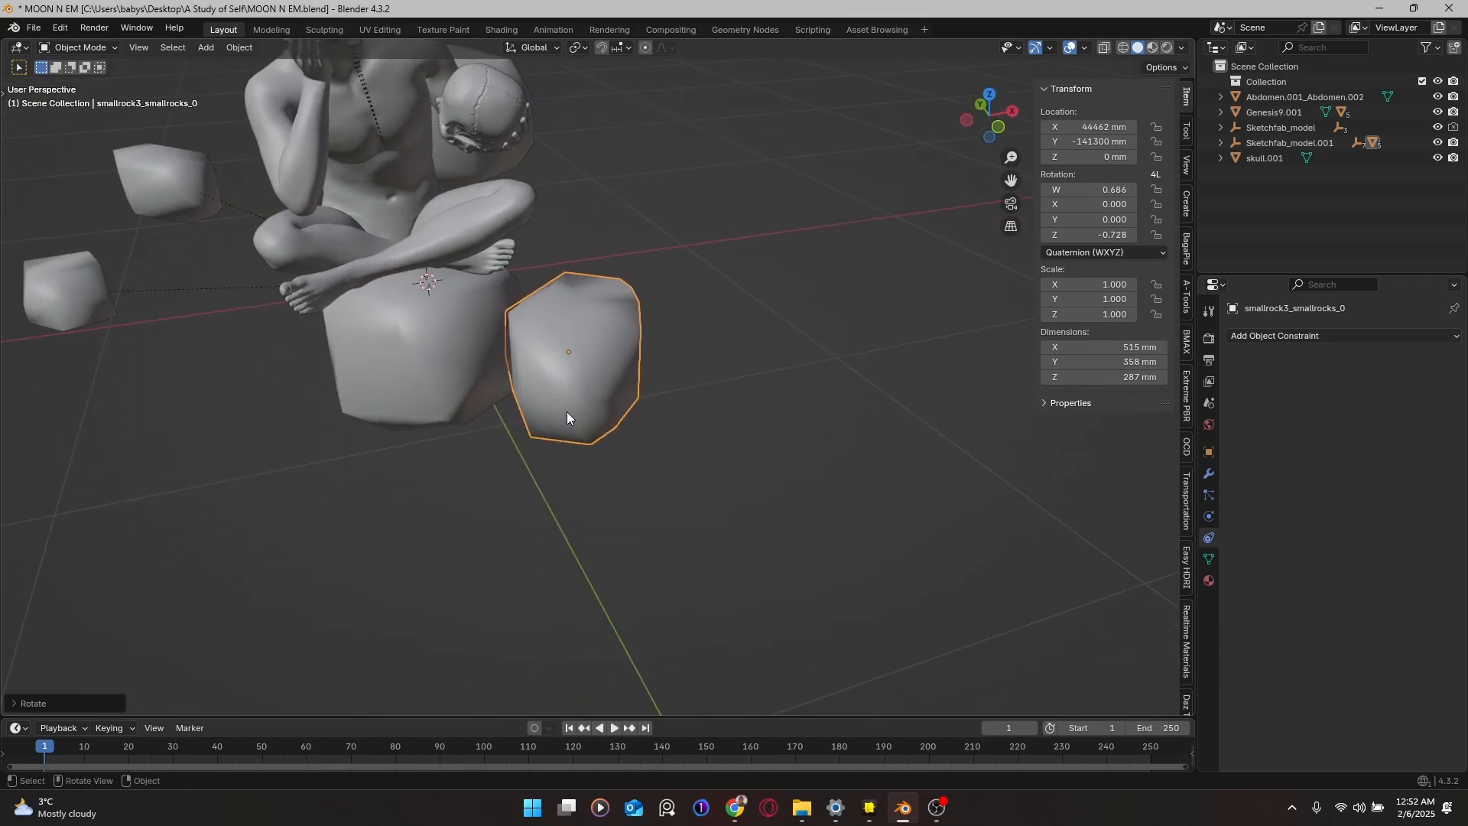
pyautogui.press('g')
pyautogui.press('x')
pyautogui.click(549, 391)
pyautogui.moveTo(549, 391); pyautogui.dragTo(428, 315, button='middle')
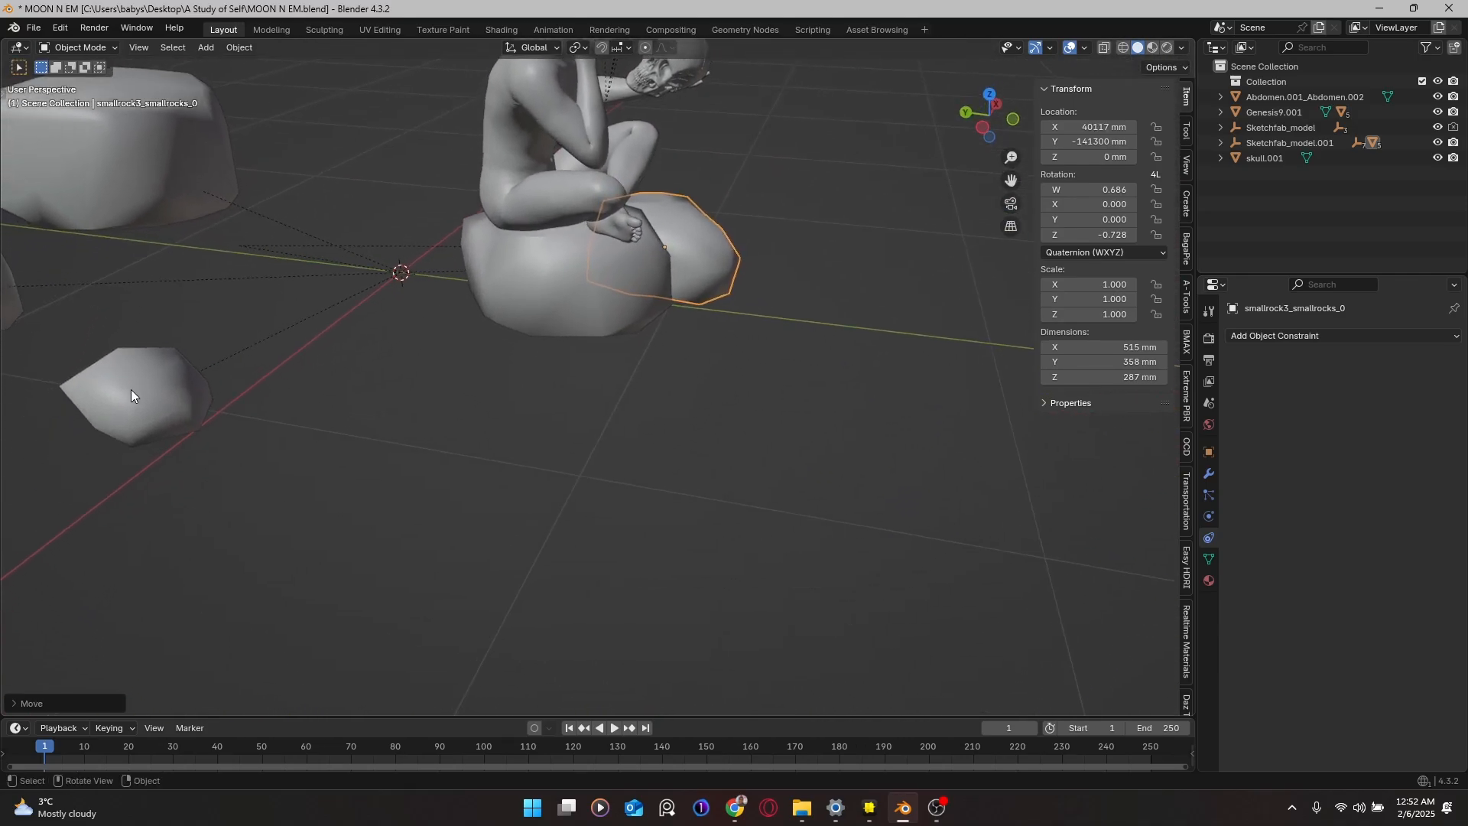
pyautogui.click(131, 389)
pyautogui.moveTo(260, 365); pyautogui.dragTo(167, 411, button='middle')
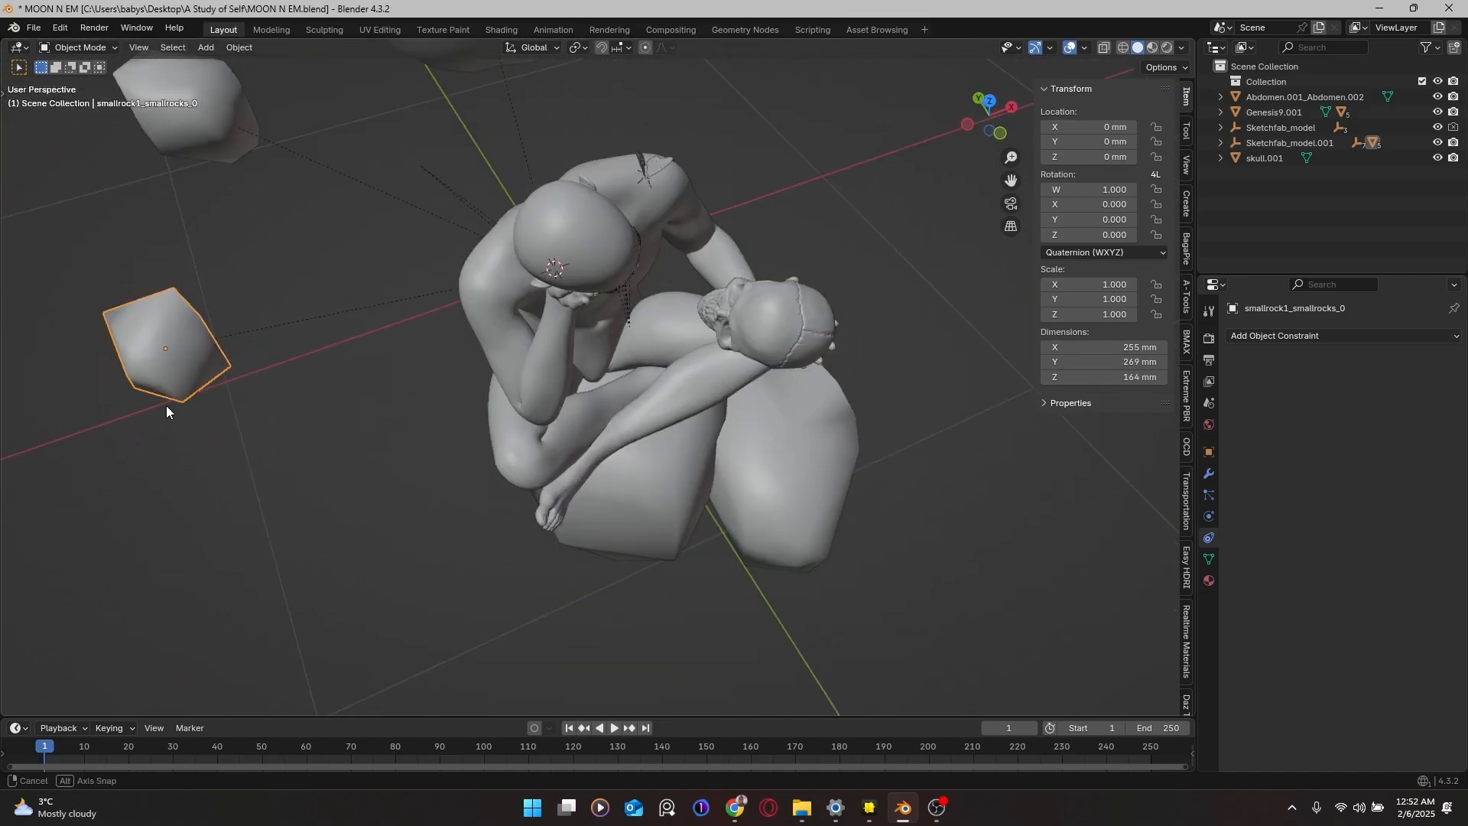
# Step: From top view, move the small rock along Y and X to sit in front of the figure
pyautogui.press('KP_7')
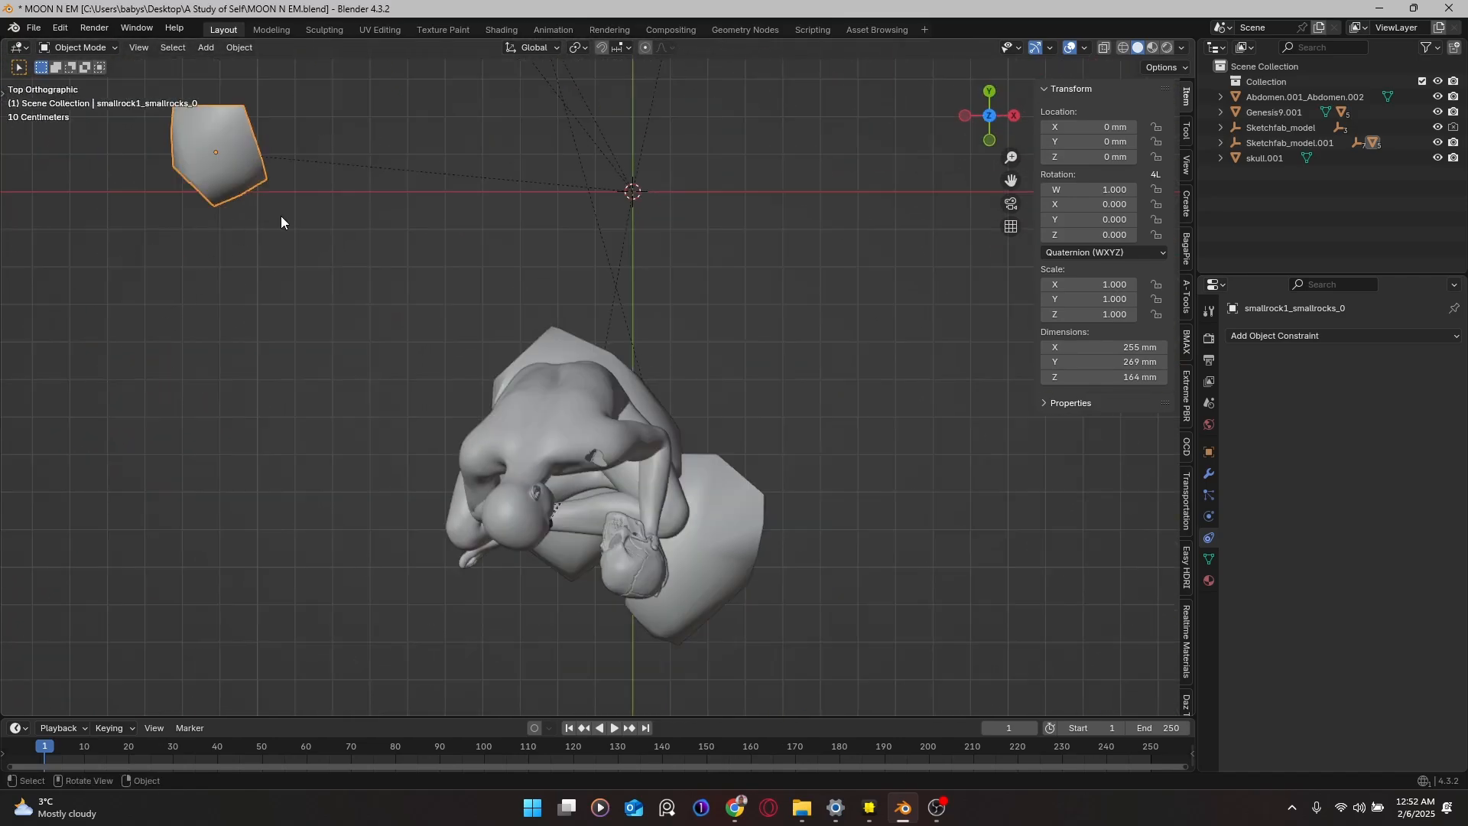
pyautogui.scroll(-3, 360, 352)
pyautogui.press('g')
pyautogui.press('y')
pyautogui.click(392, 608)
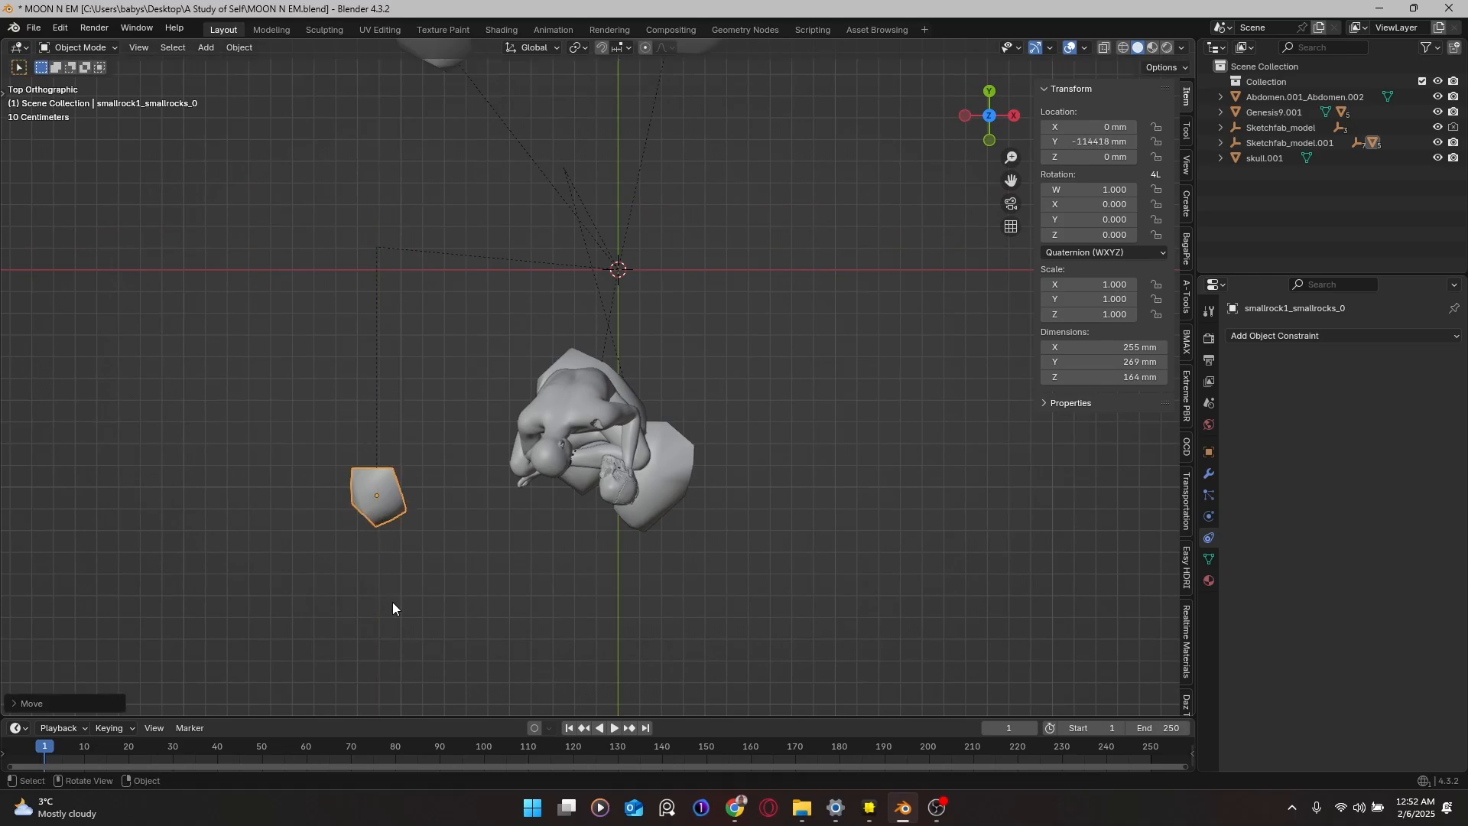
pyautogui.press('g')
pyautogui.press('x')
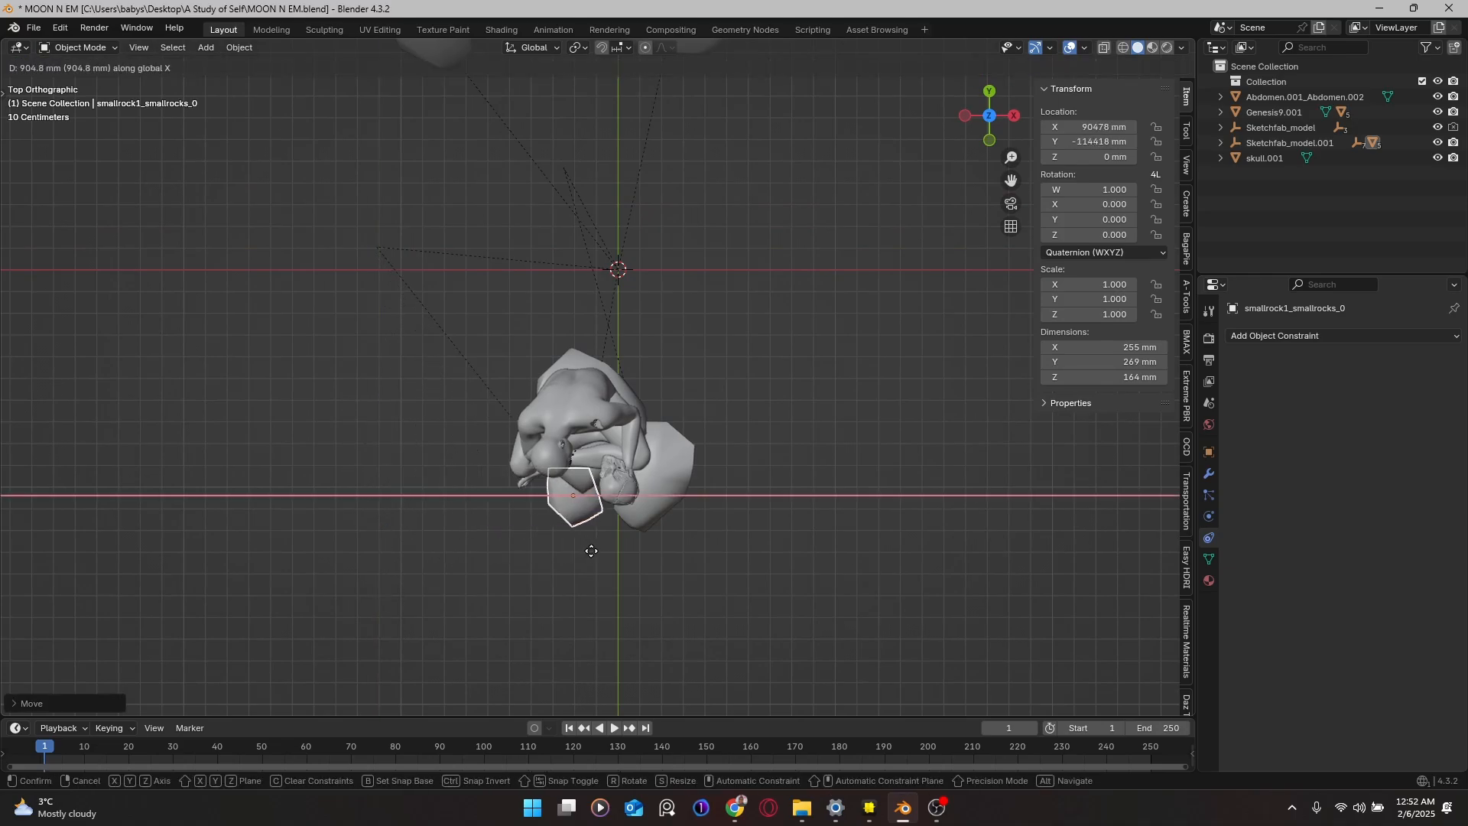
pyautogui.click(601, 551)
pyautogui.moveTo(605, 528); pyautogui.dragTo(613, 410, button='middle')
pyautogui.press('g')
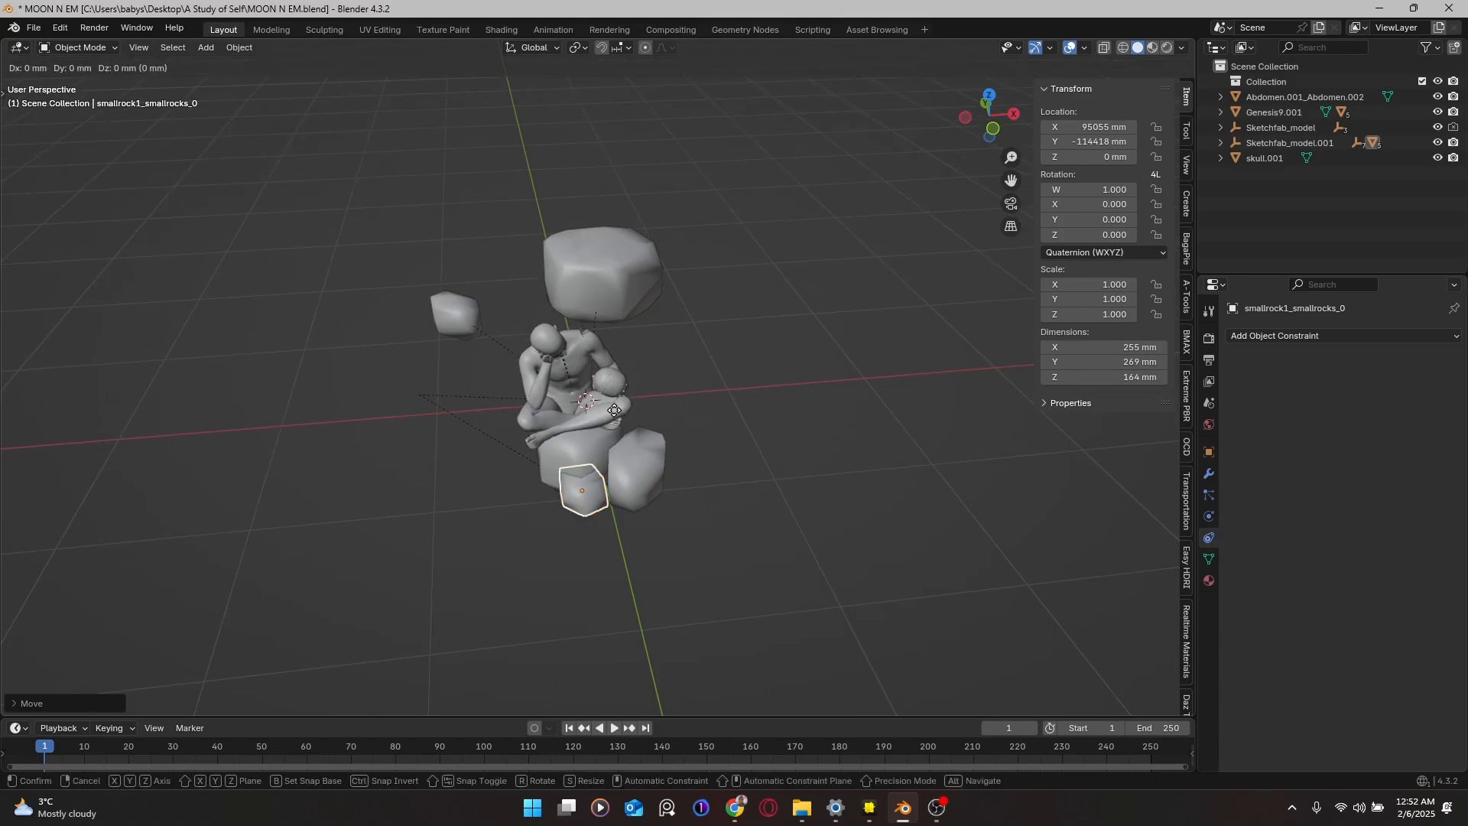
pyautogui.press('x')
pyautogui.click(622, 416)
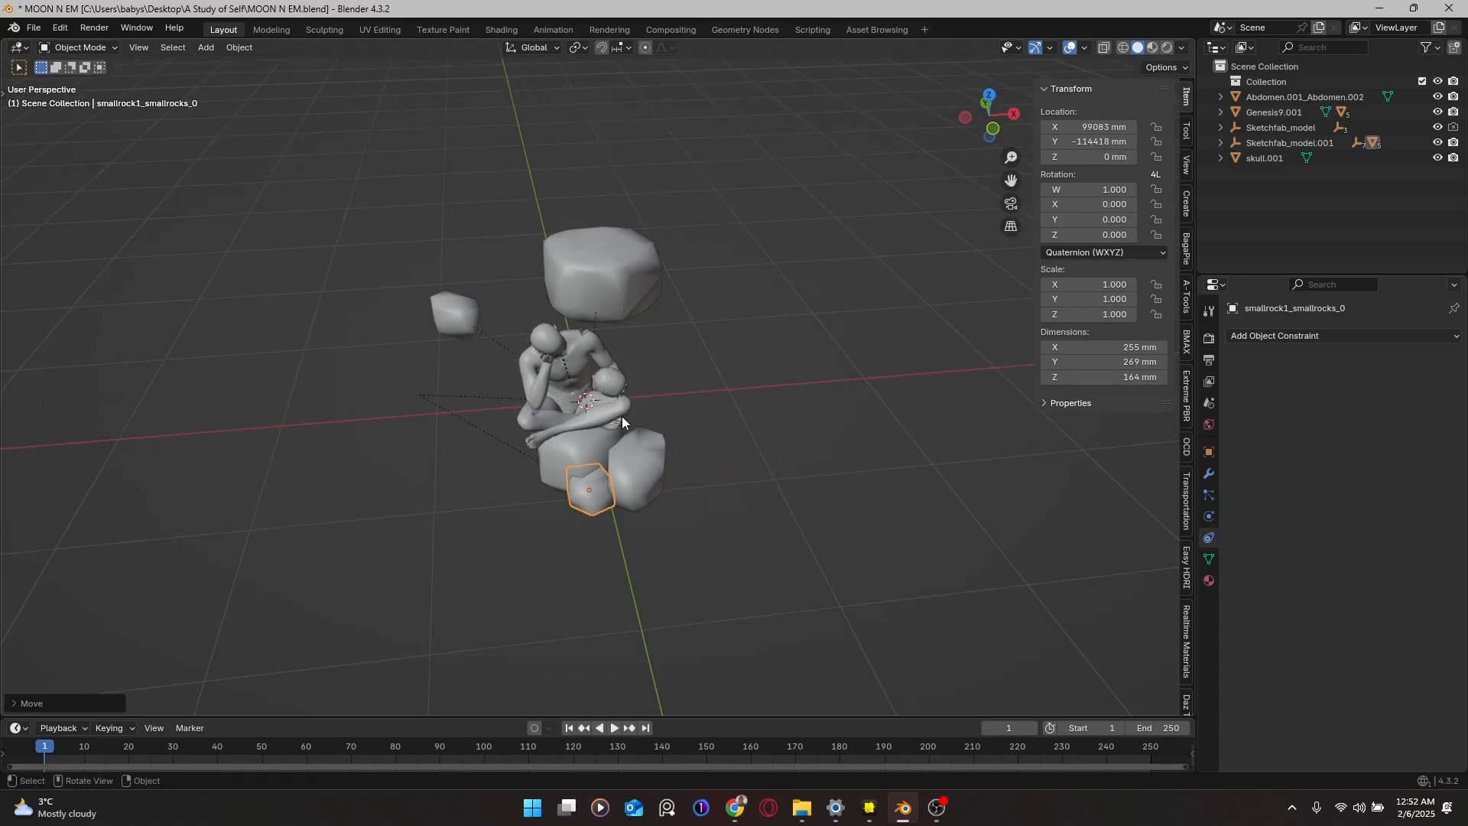
pyautogui.moveTo(621, 416); pyautogui.dragTo(615, 338, button='middle')
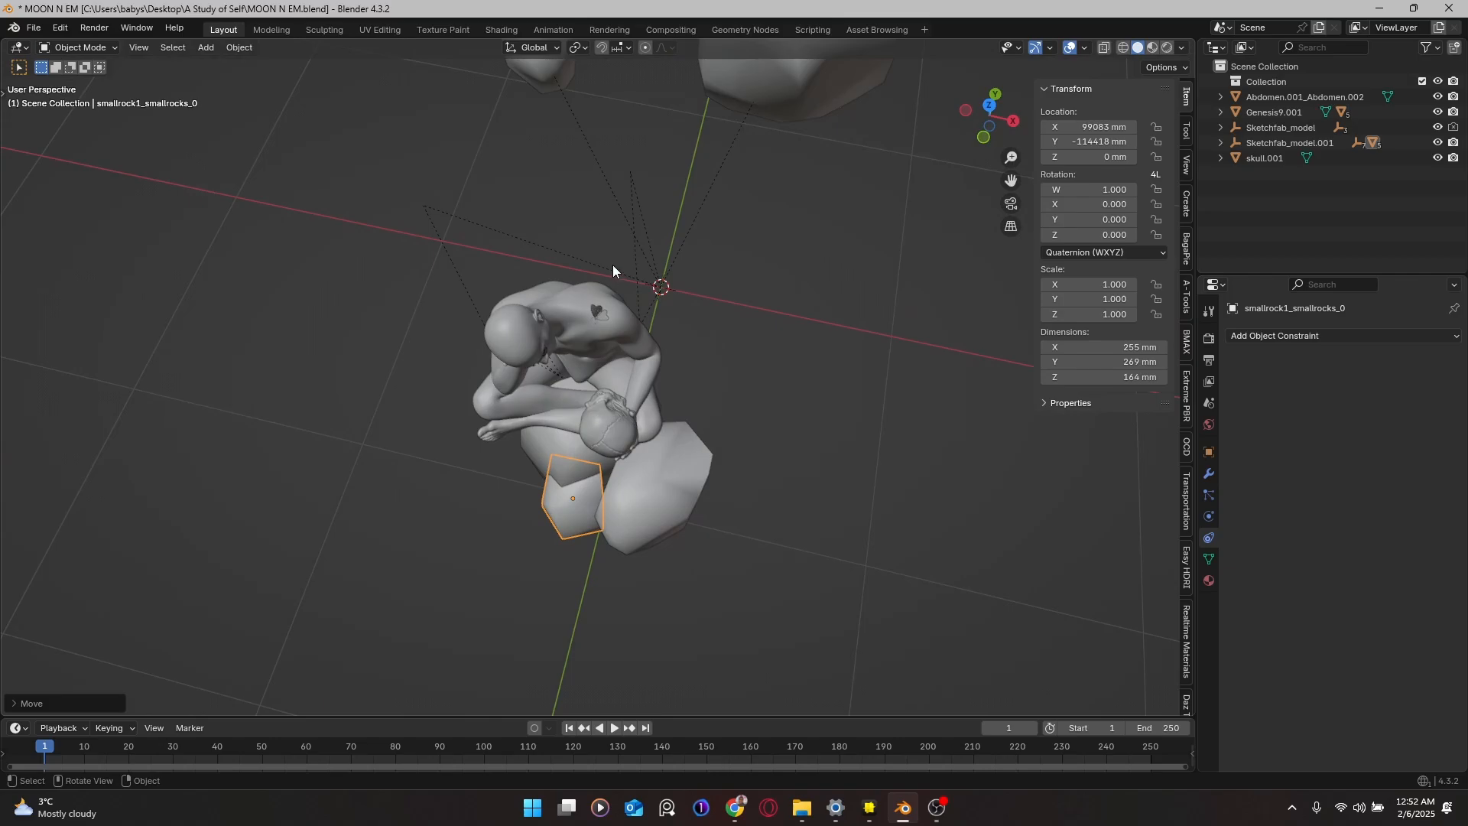
pyautogui.moveTo(613, 264); pyautogui.dragTo(785, 403, button='middle')
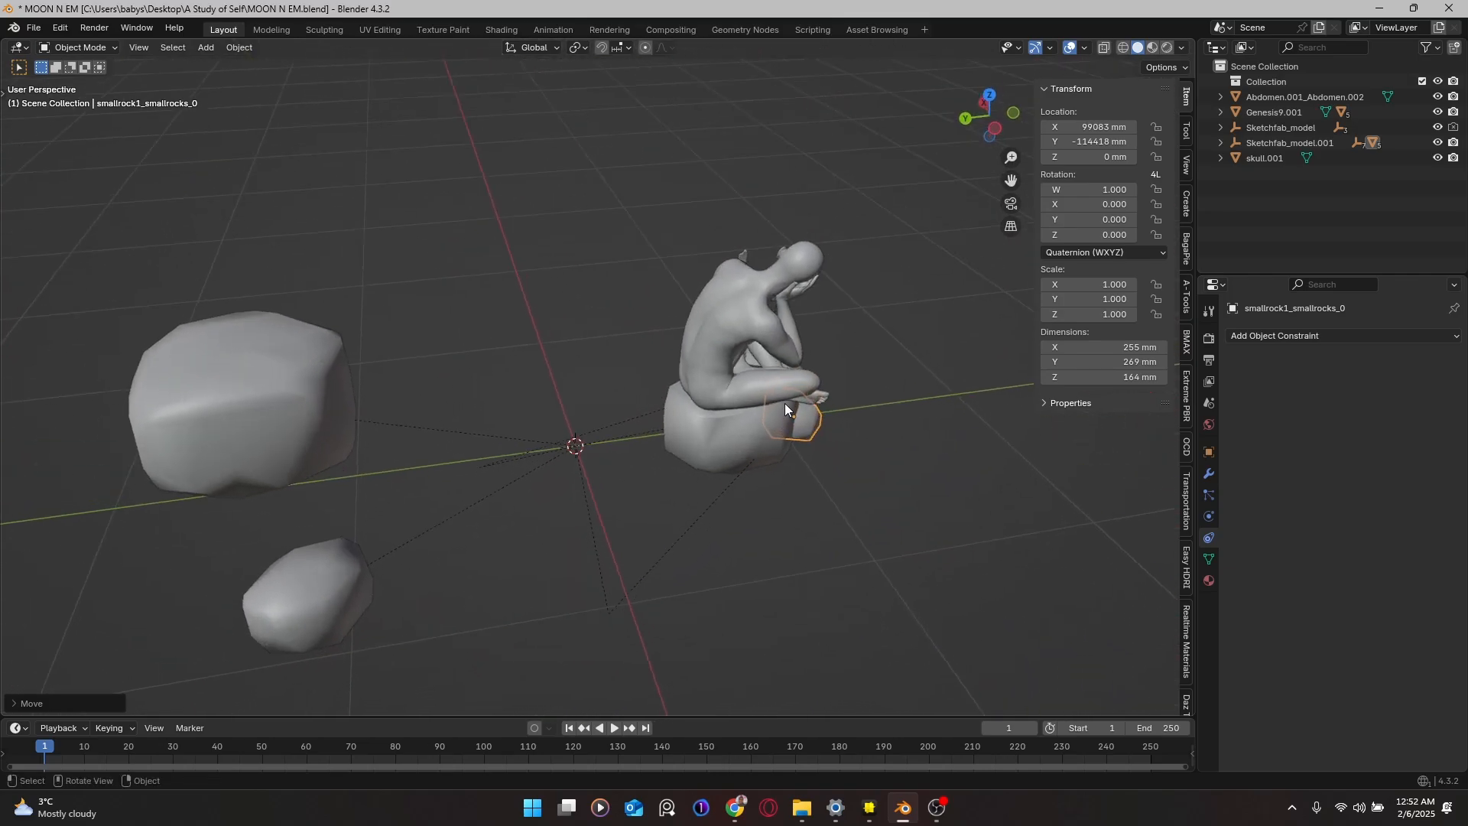
pyautogui.moveTo(339, 436); pyautogui.dragTo(298, 436, button='middle')
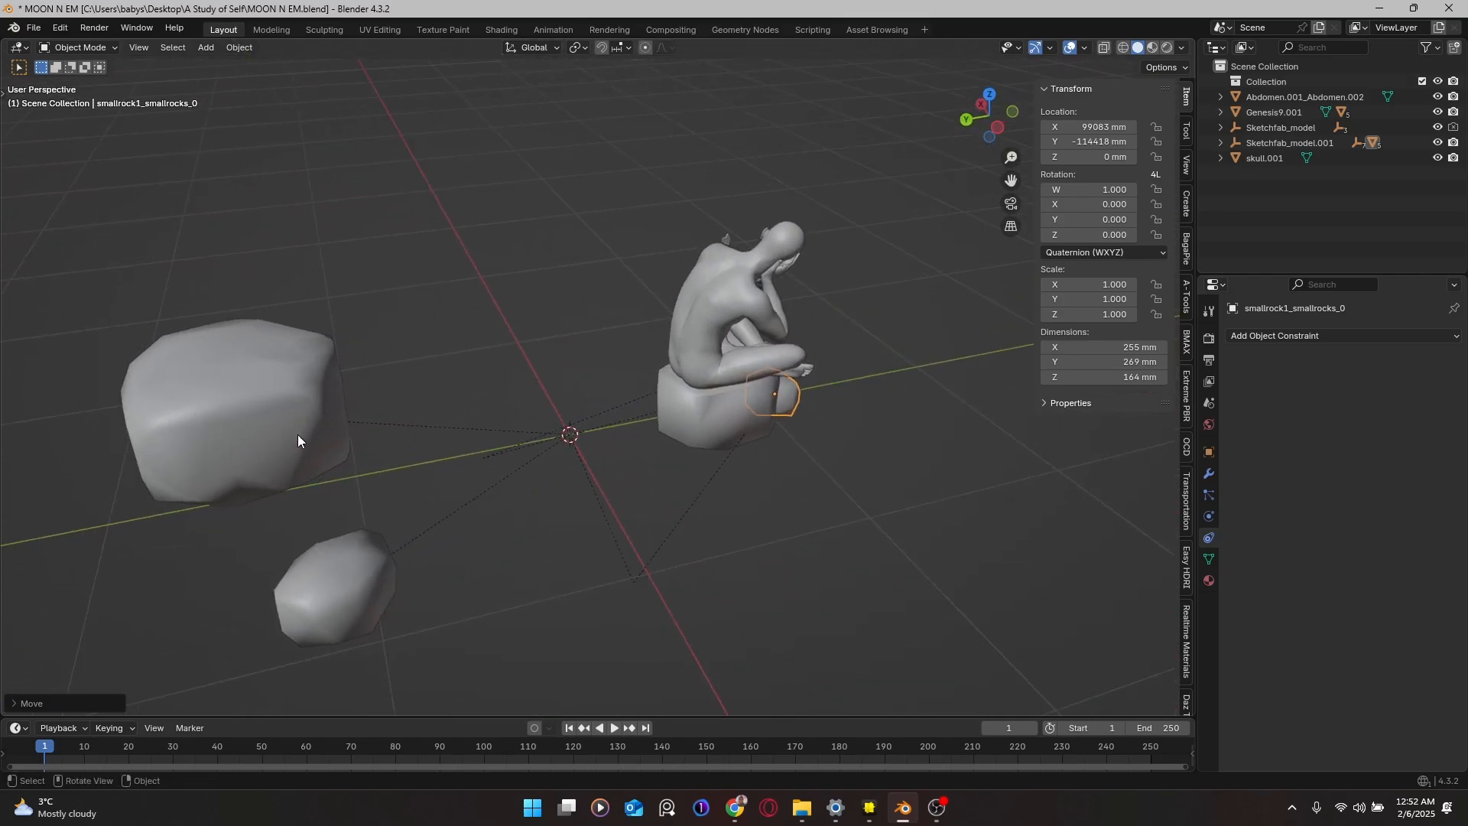
# Step: Select the large rock, move it along Y beside the figure, and rotate it about Z
pyautogui.click(276, 439)
pyautogui.press('g')
pyautogui.press('y')
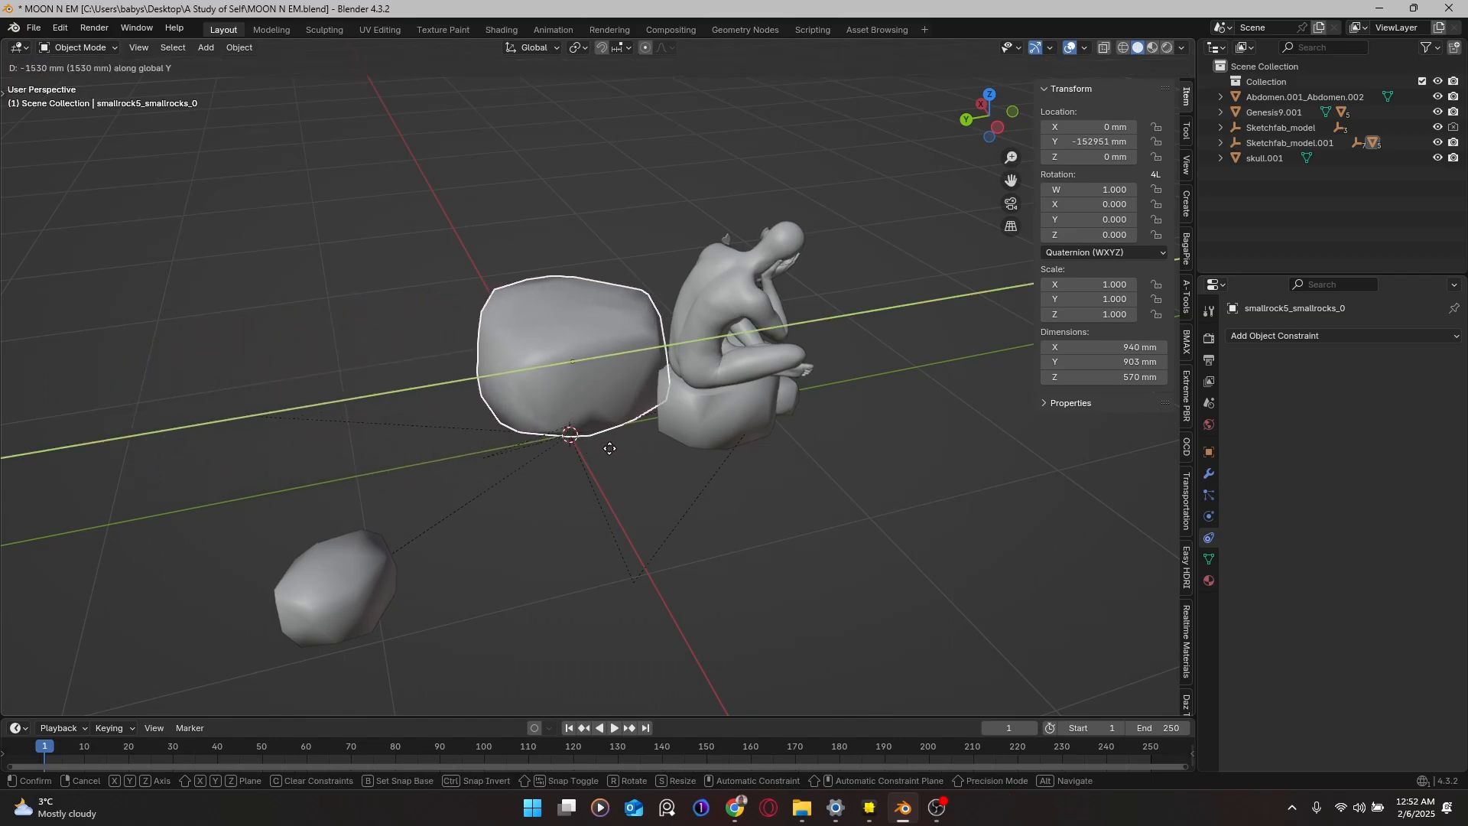
pyautogui.click(609, 455)
pyautogui.moveTo(608, 455); pyautogui.dragTo(503, 496, button='middle')
pyautogui.press('r')
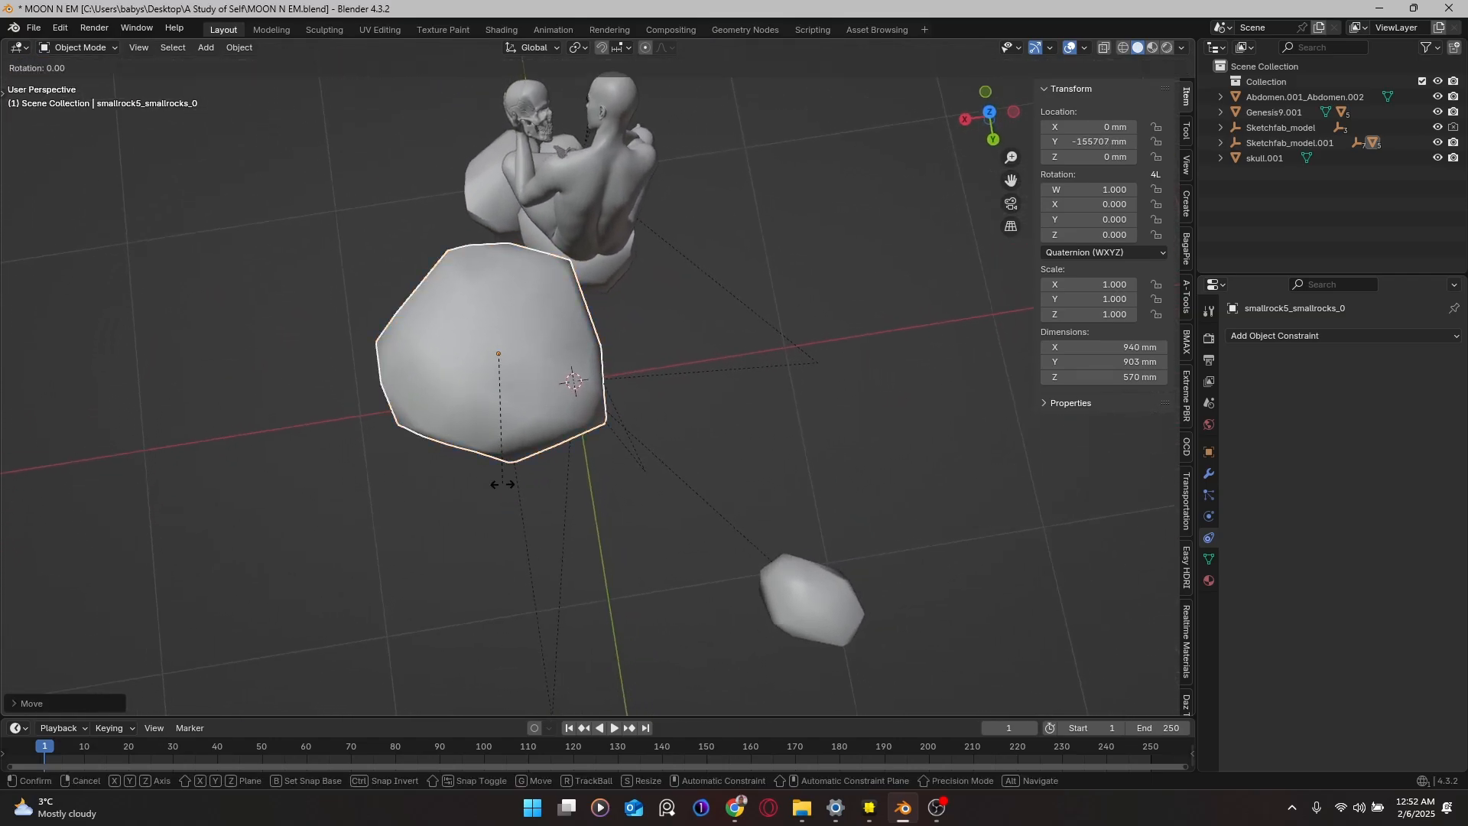
pyautogui.press('z')
pyautogui.click(631, 419)
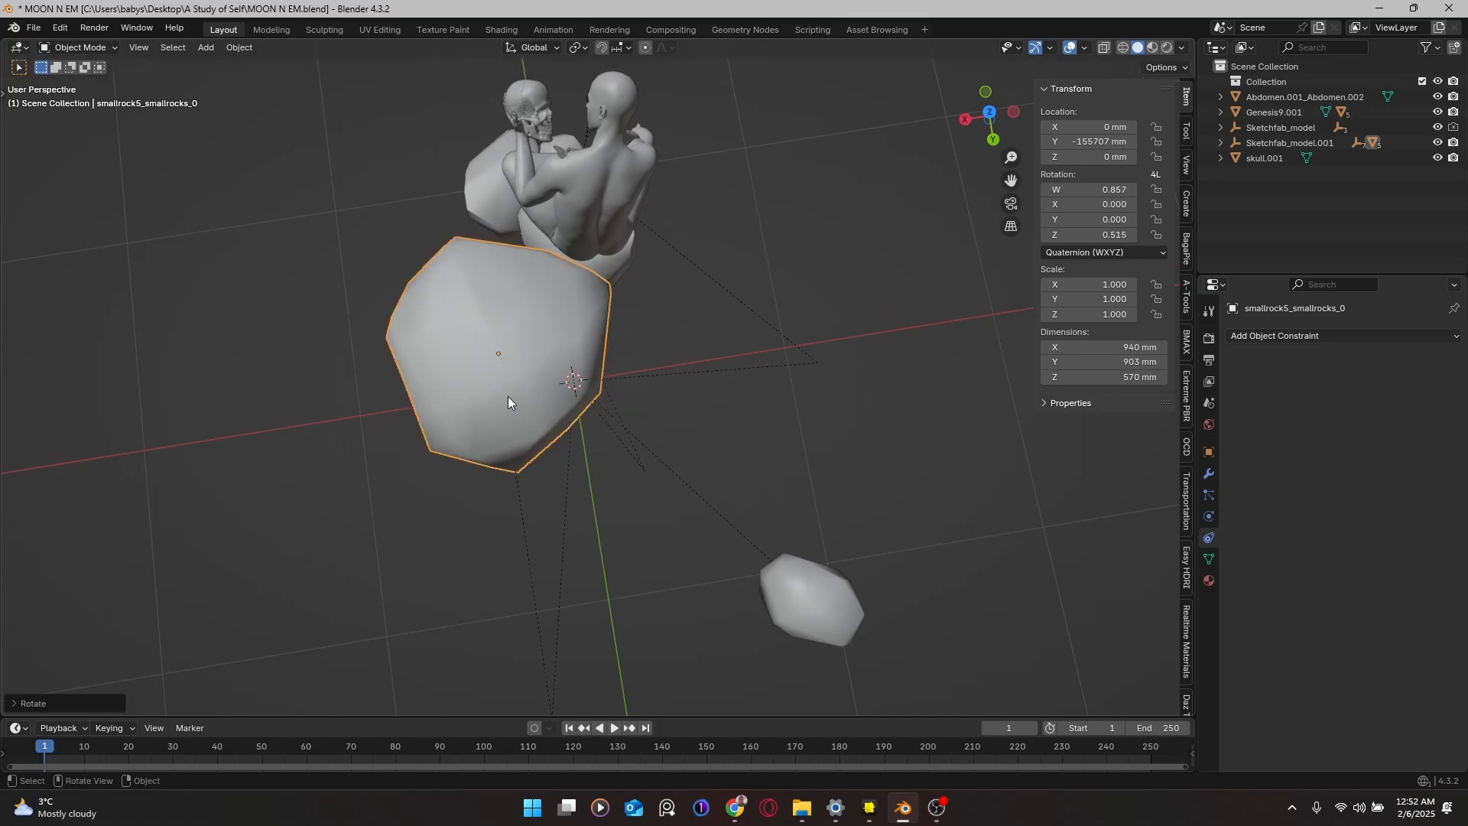
# Step: Shift the large rock along X and Y to close in on the figure's base
pyautogui.press('g')
pyautogui.press('x')
pyautogui.click(574, 388)
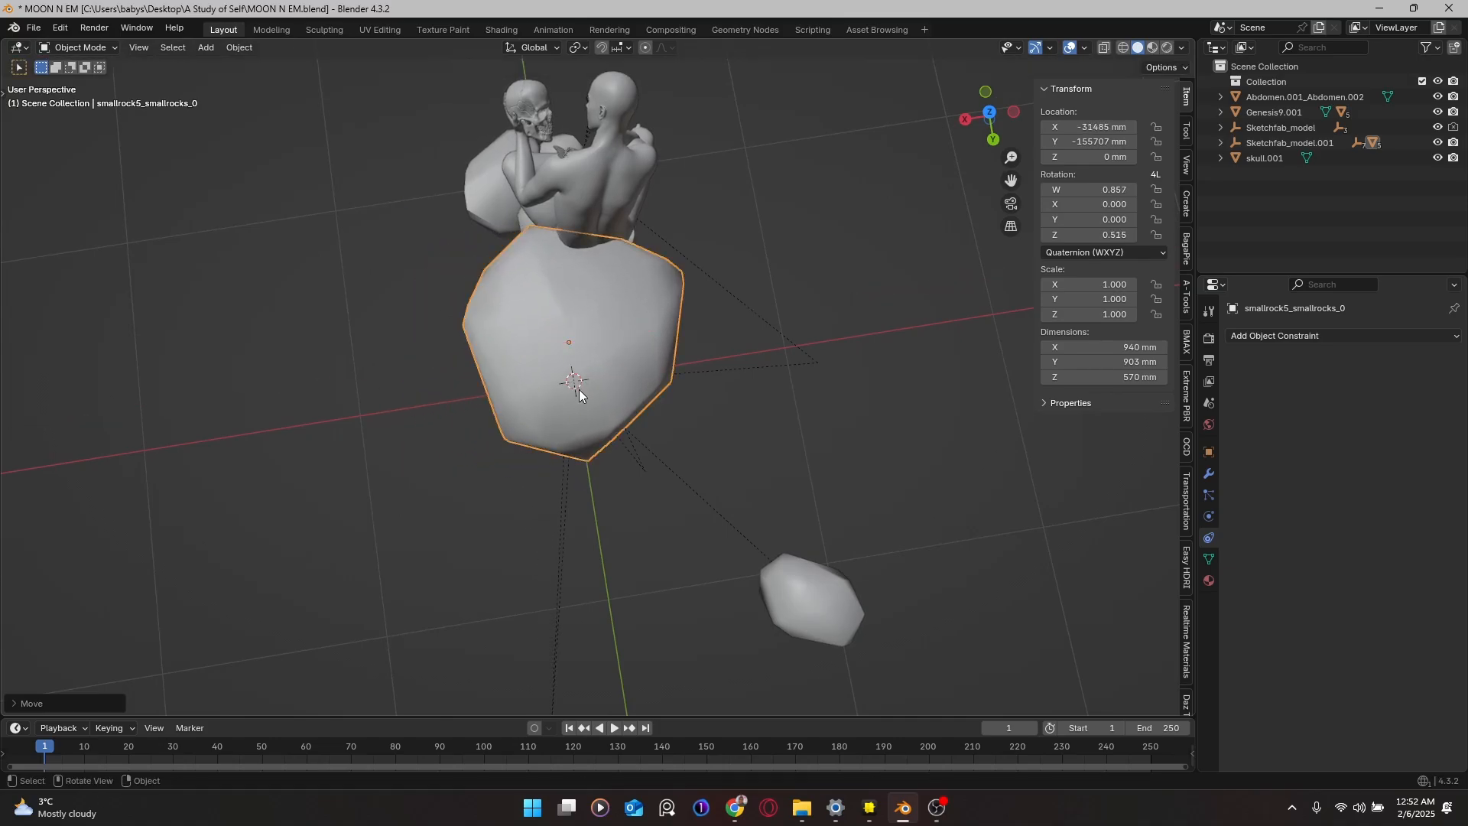
pyautogui.moveTo(579, 388); pyautogui.dragTo(746, 258, button='middle')
pyautogui.moveTo(490, 422); pyautogui.dragTo(469, 406, button='middle')
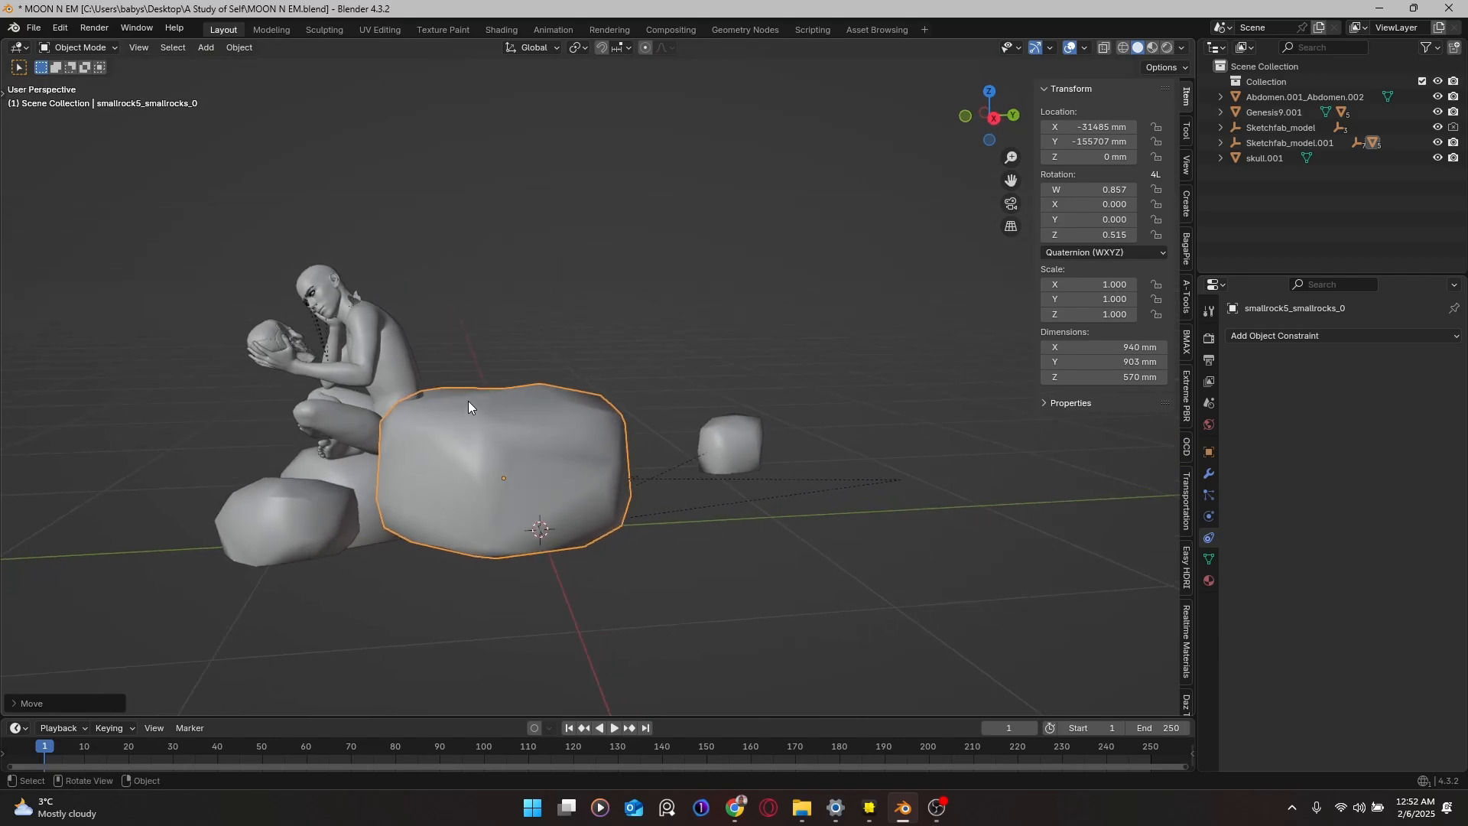
pyautogui.press('g')
pyautogui.press('y')
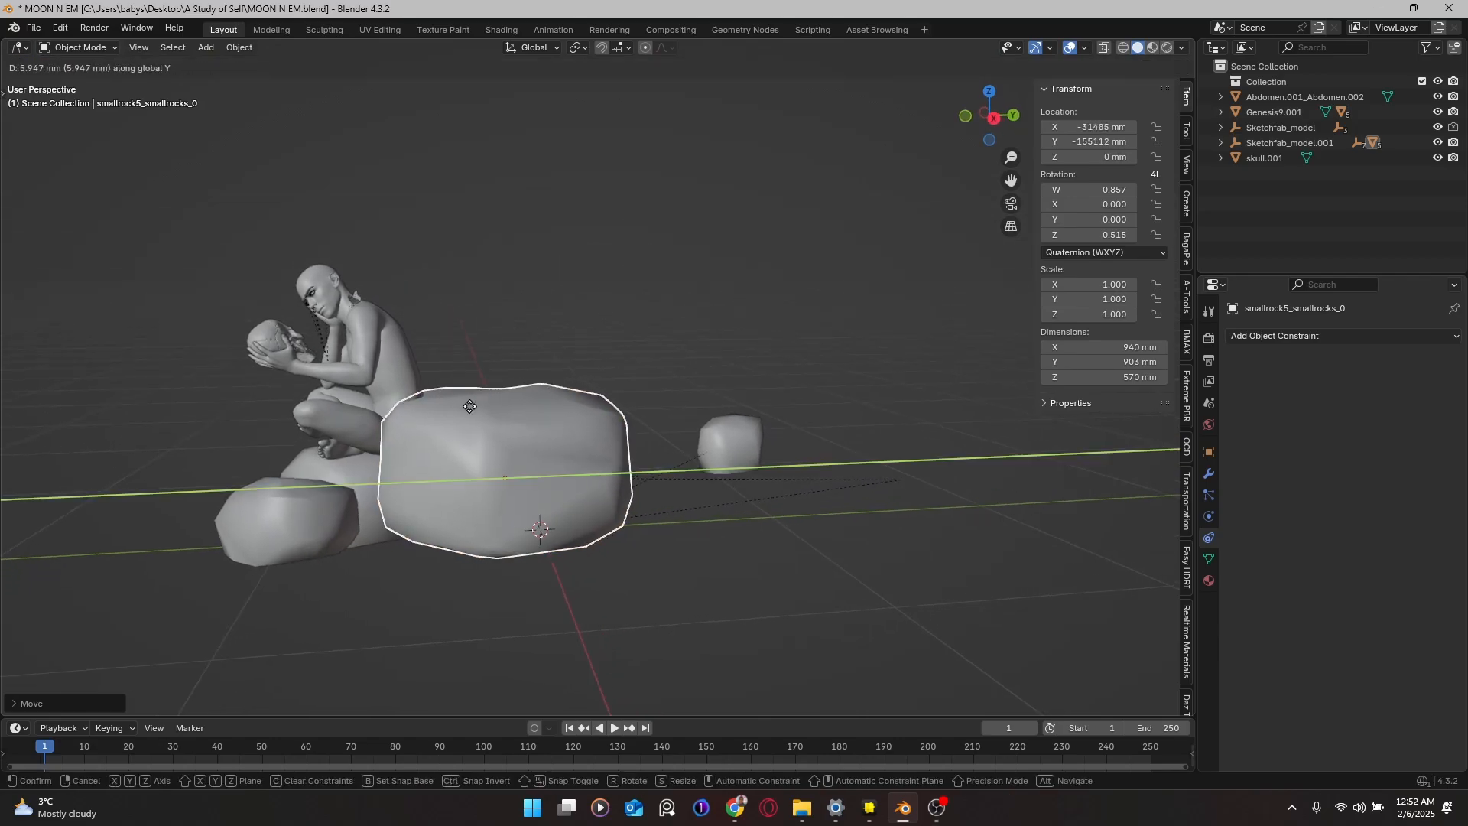
pyautogui.click(492, 409)
pyautogui.moveTo(494, 410); pyautogui.dragTo(533, 429, button='middle')
pyautogui.moveTo(694, 436); pyautogui.dragTo(393, 435, button='middle')
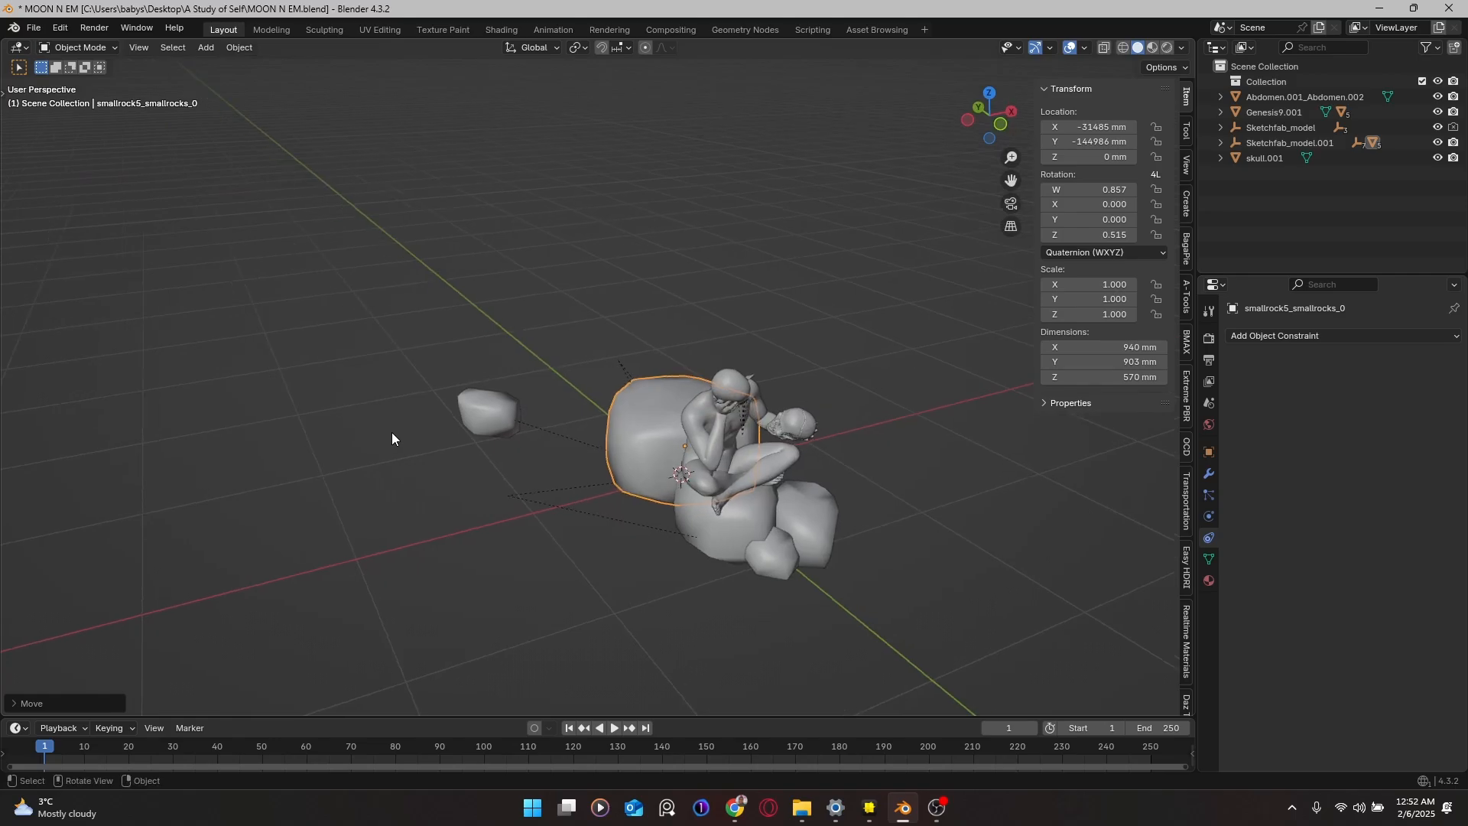
# Step: Move smallrock2 along Y and X to X 45696 mm, Y -156820 mm against the seat rock
pyautogui.click(493, 405)
pyautogui.moveTo(530, 452); pyautogui.dragTo(536, 465, button='middle')
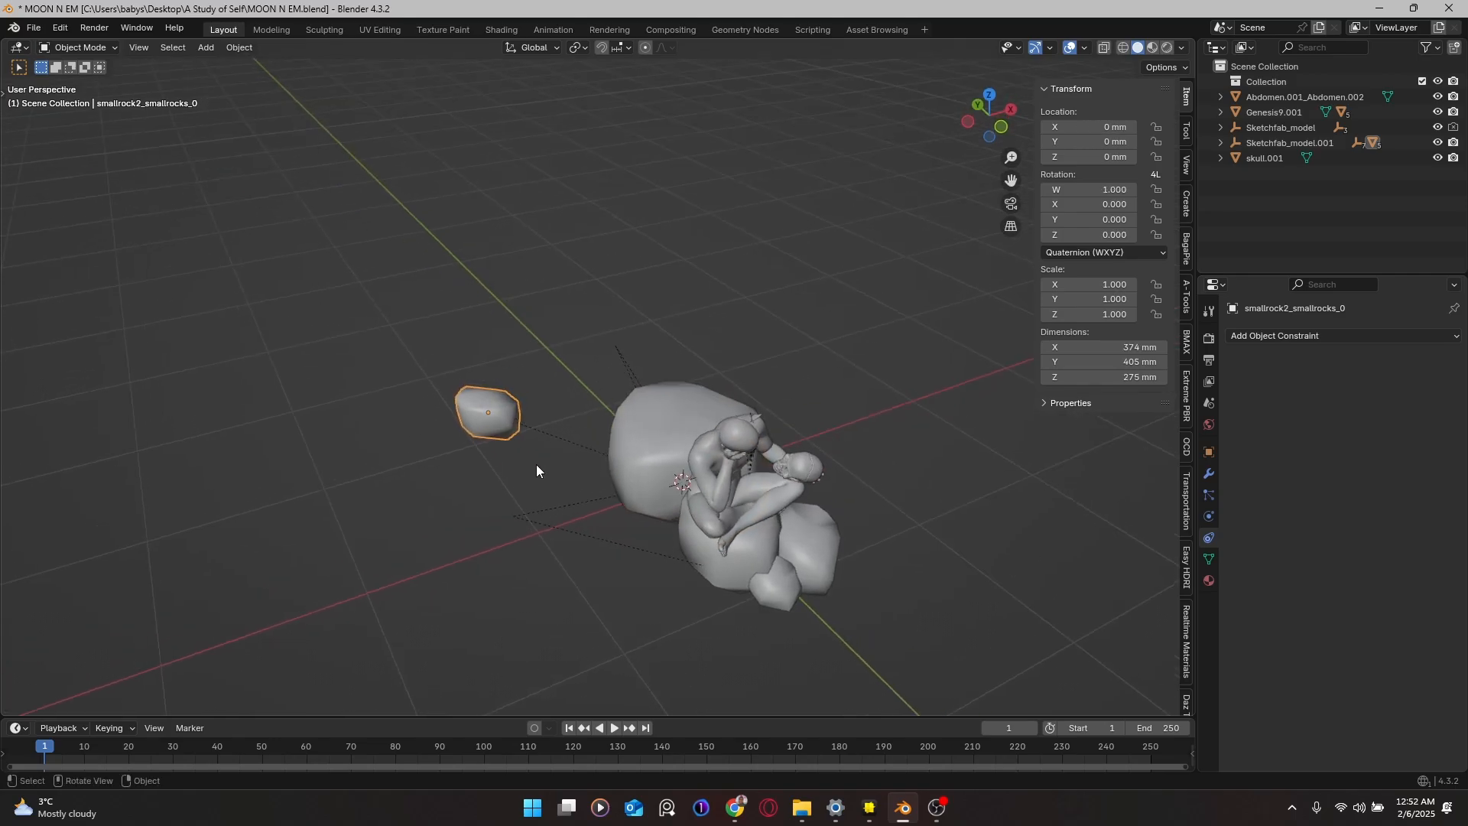
pyautogui.press('KP_7')
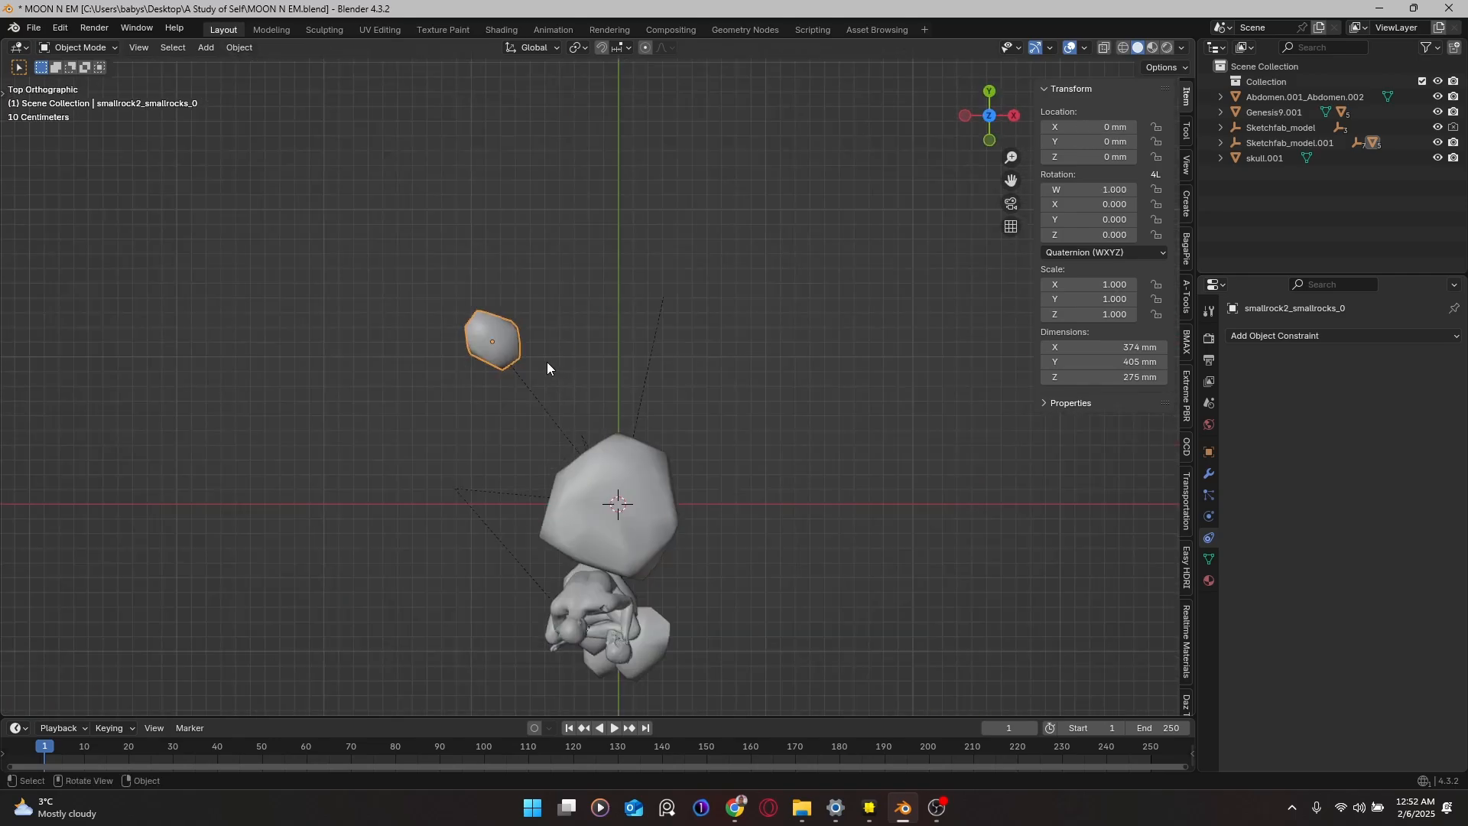
pyautogui.press('g')
pyautogui.press('y')
pyautogui.click(554, 599)
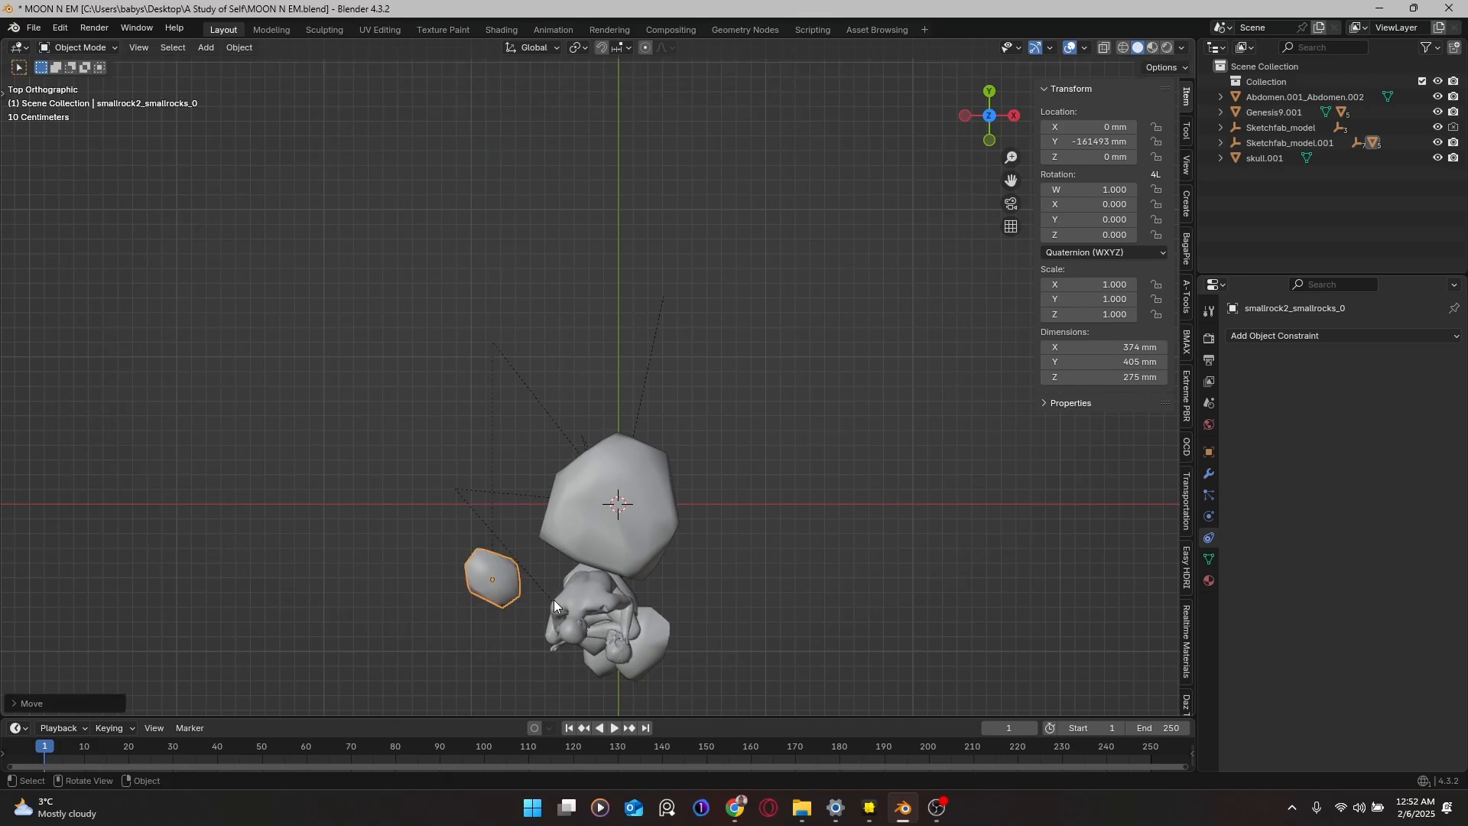
pyautogui.press('g')
pyautogui.press('x')
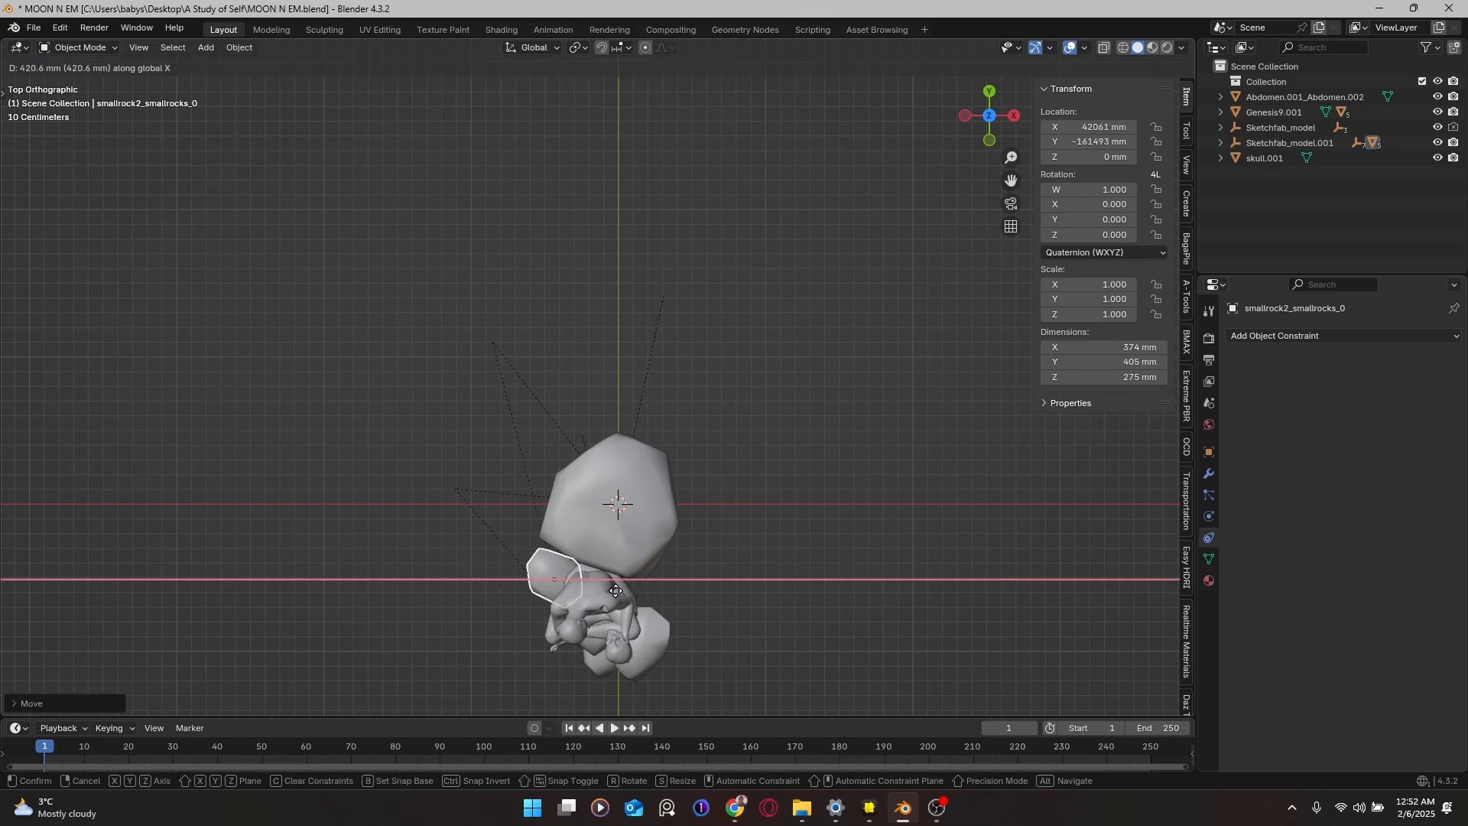
pyautogui.click(621, 589)
pyautogui.press('g')
pyautogui.press('y')
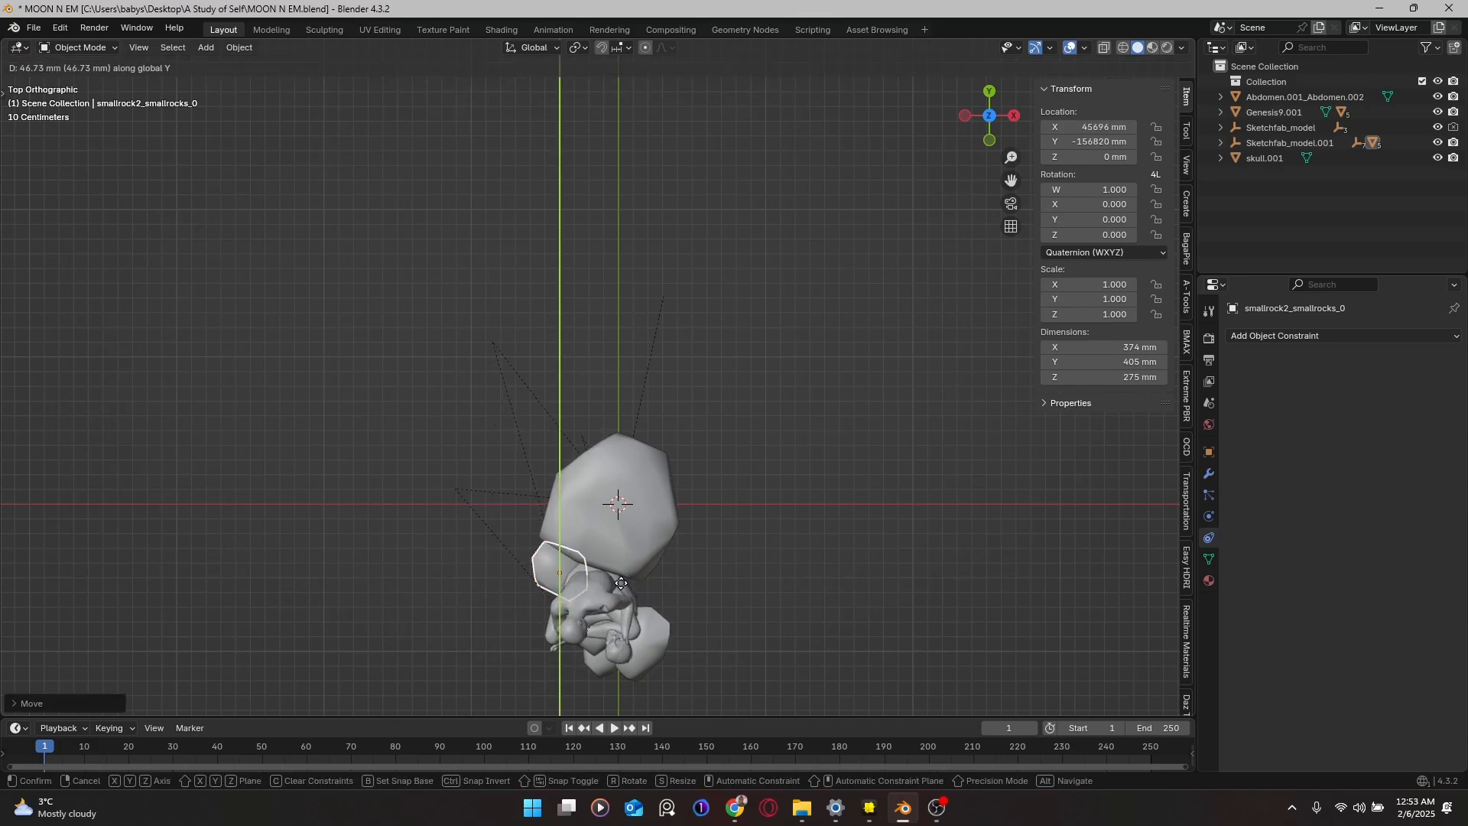
pyautogui.click(604, 563)
pyautogui.moveTo(605, 559); pyautogui.dragTo(704, 361, button='middle')
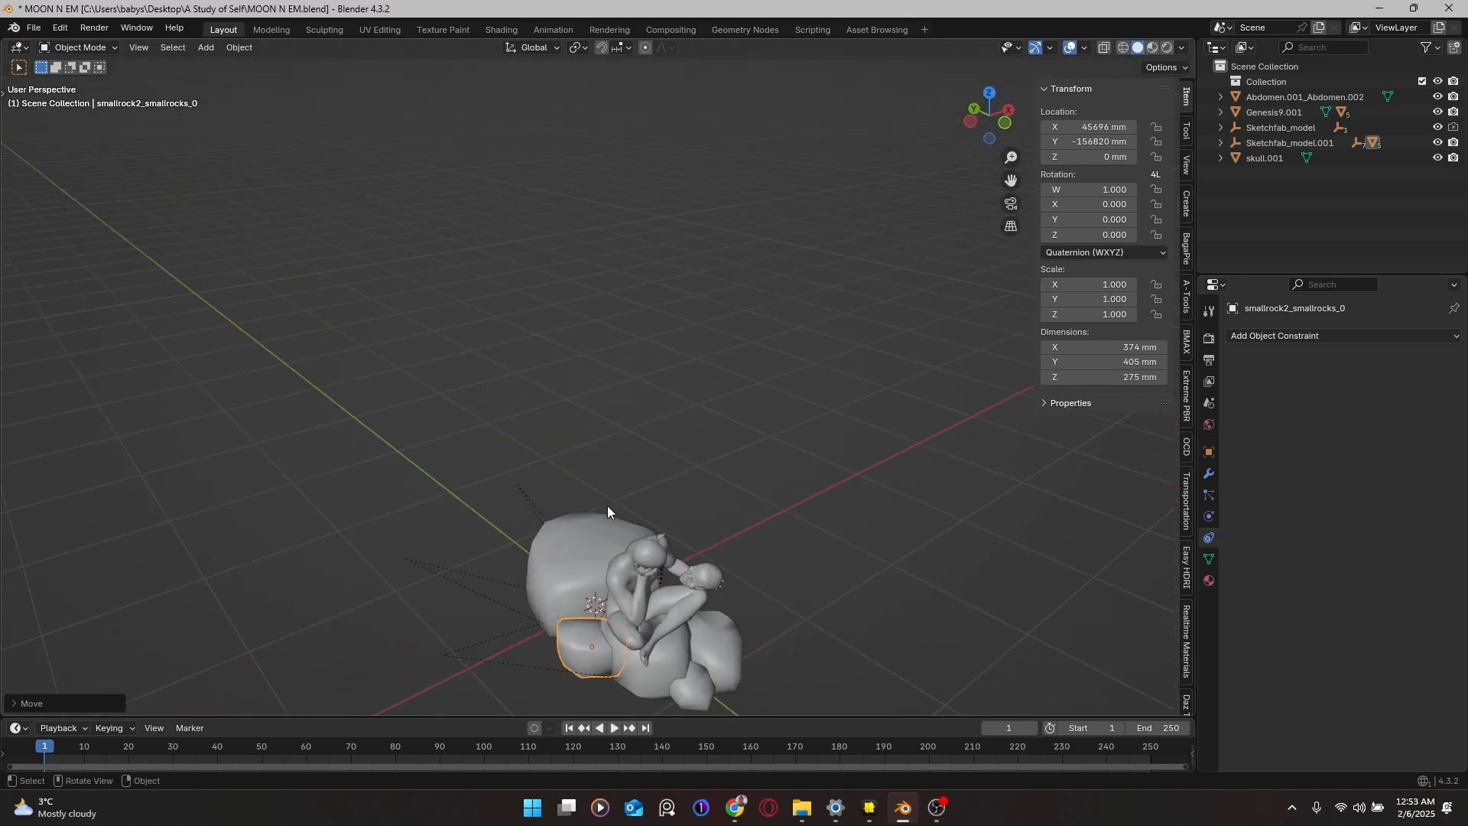
pyautogui.moveTo(607, 507); pyautogui.dragTo(438, 462, button='middle')
# Step: Save MOON N EM.blend, then select and frame the skull and enter Edit Mode
pyautogui.hotkey('ctrl', 's')
pyautogui.scroll(5, 544, 430)
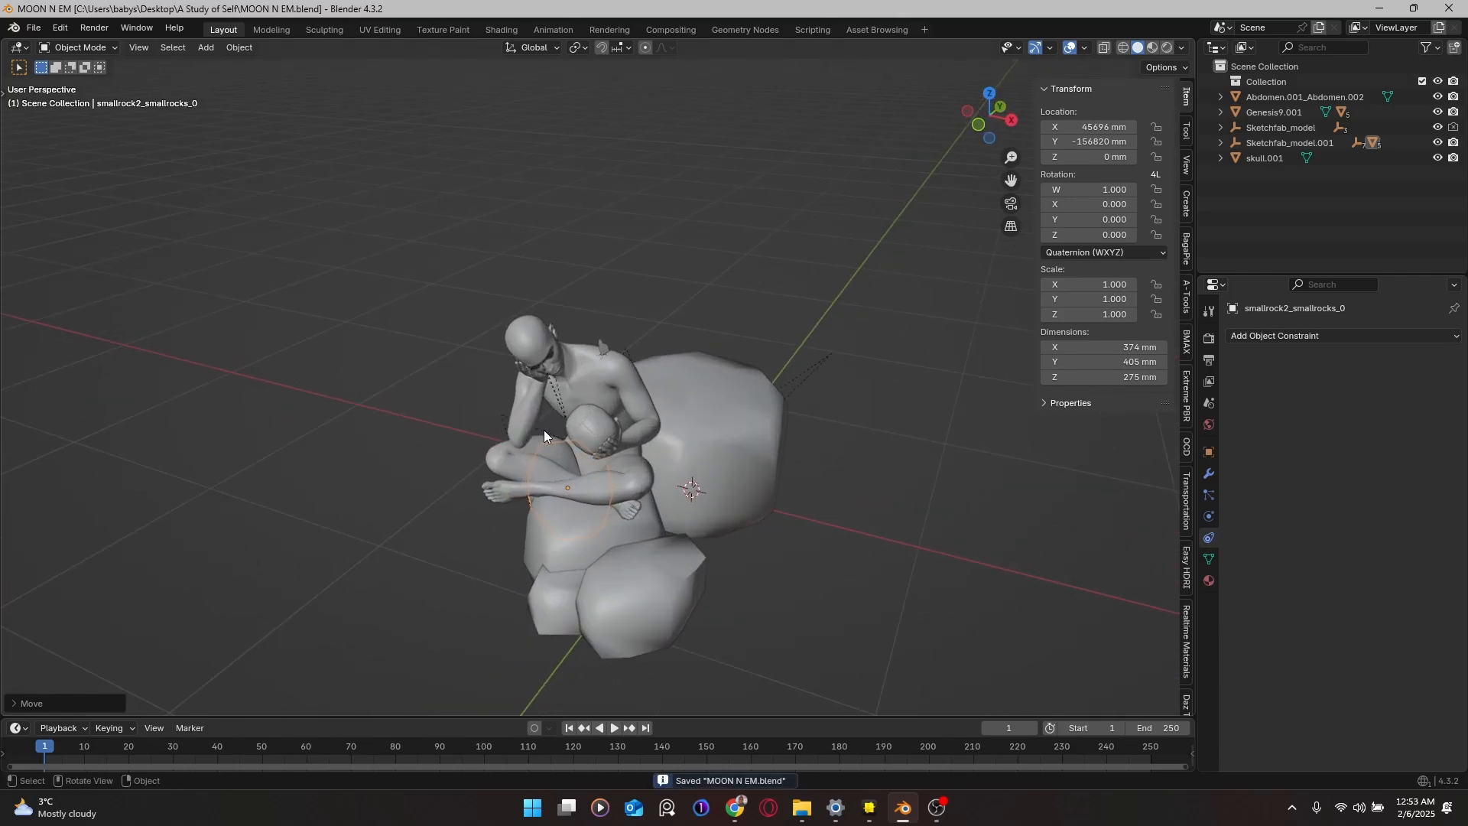
pyautogui.click(590, 454)
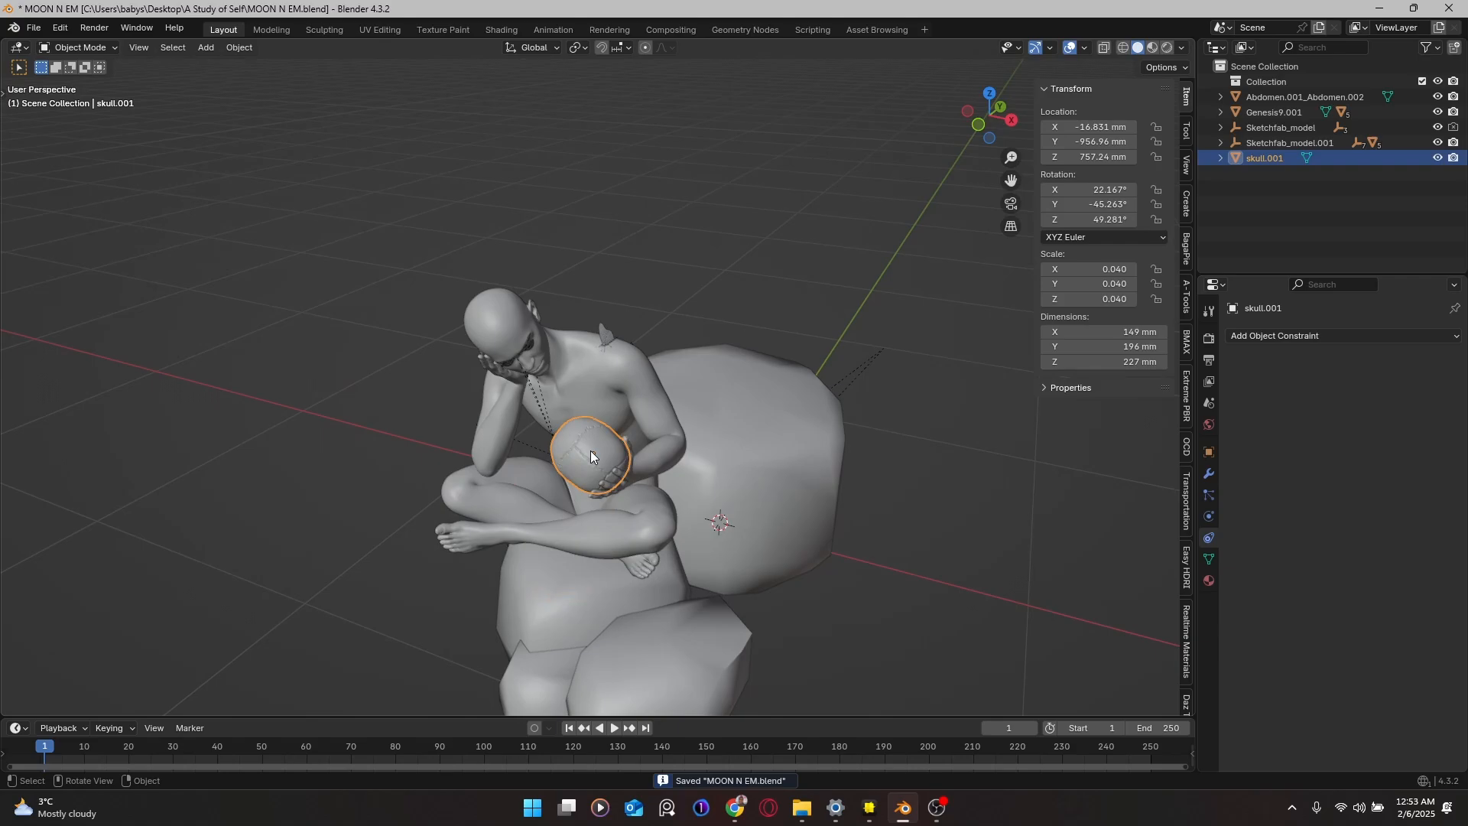
pyautogui.press('KP_Decimal')
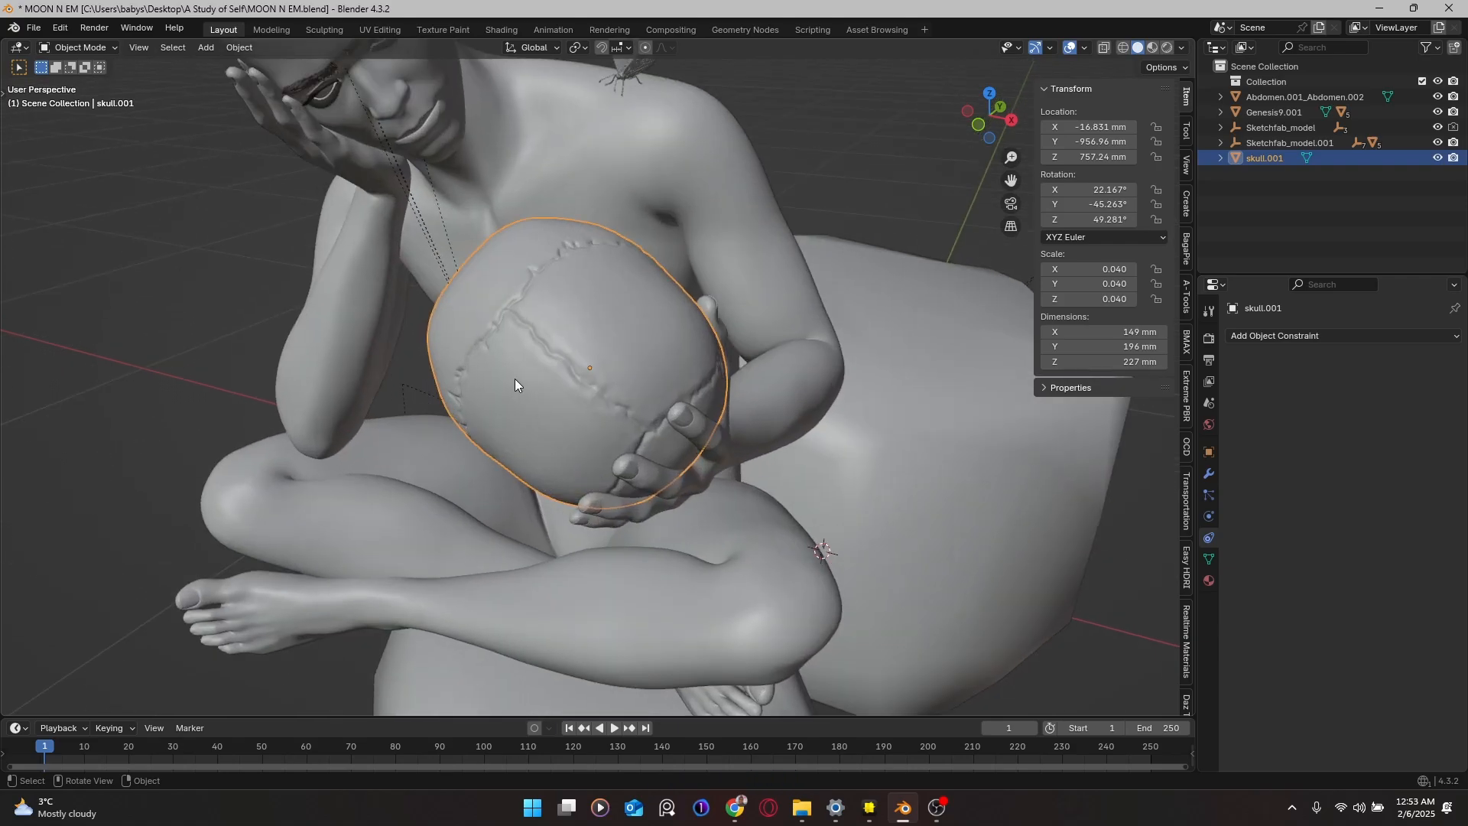
pyautogui.press('Tab')
pyautogui.scroll(4, 513, 365)
pyautogui.scroll(4, 512, 365)
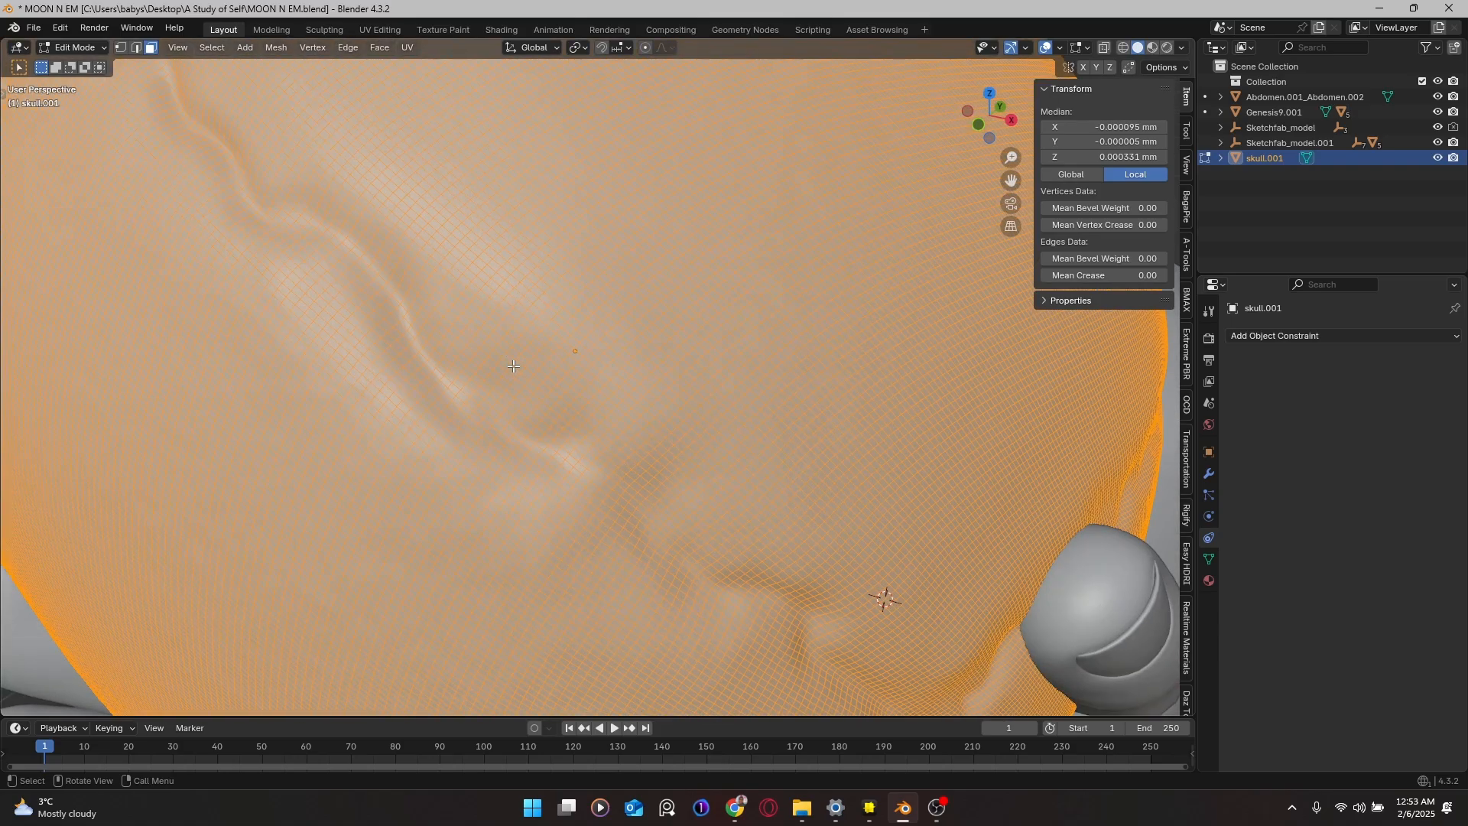
# Step: Add a Decimate modifier to the skull in Un-Subdivide mode with 35 iterations, leaving 4493 faces
pyautogui.click(1210, 477)
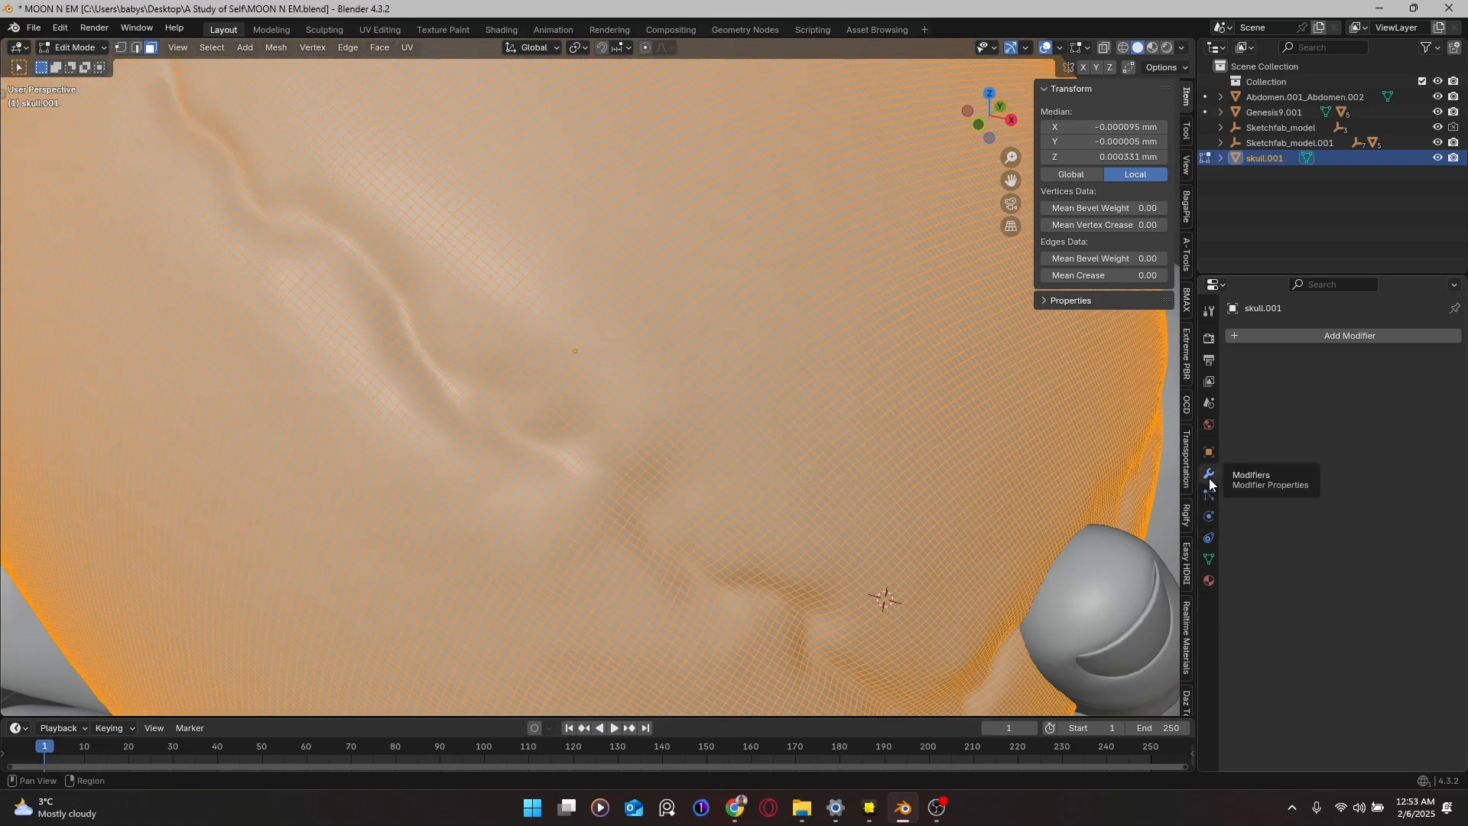
pyautogui.click(1281, 334)
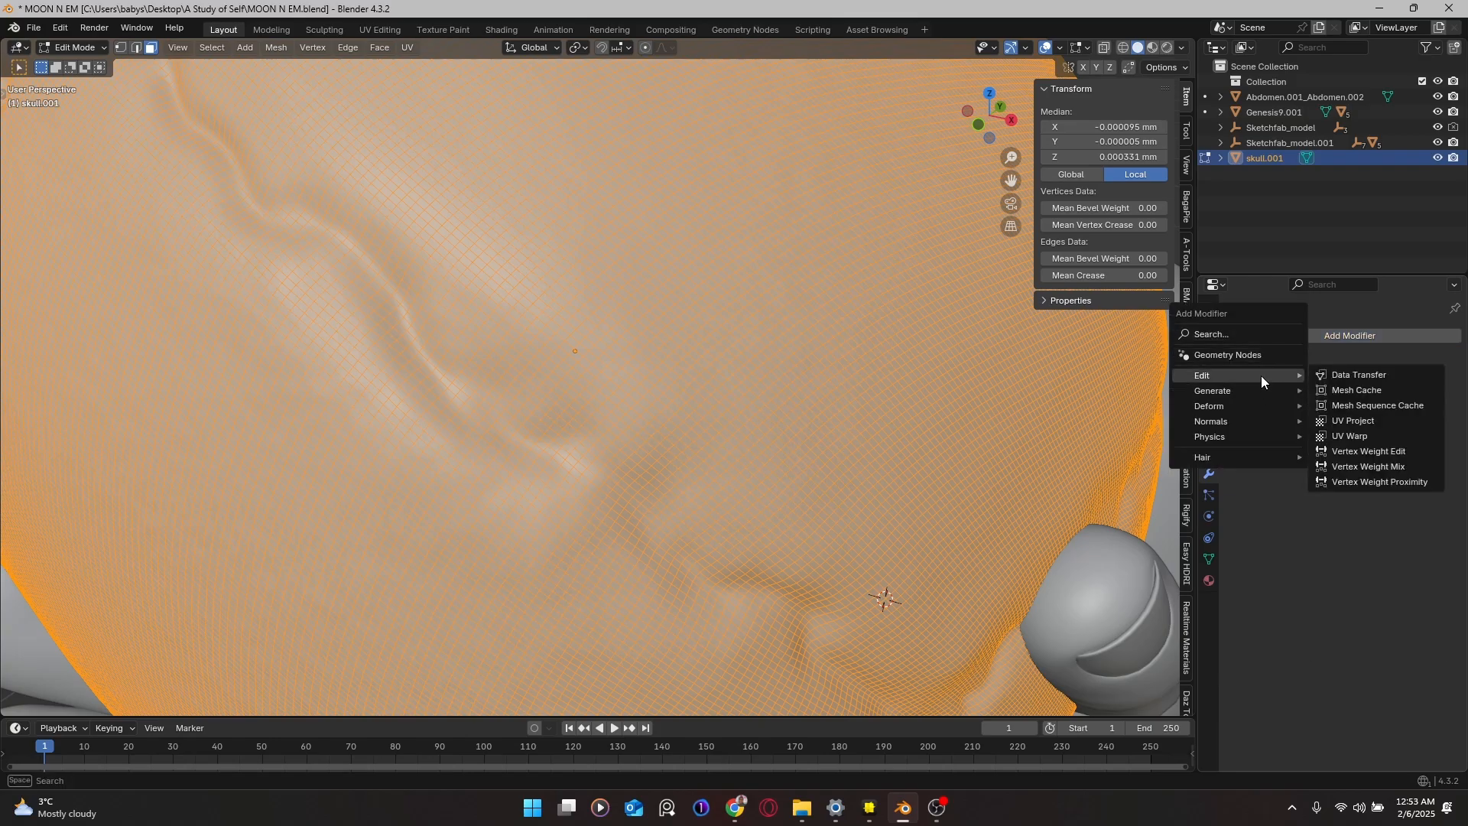
pyautogui.moveTo(1262, 393)
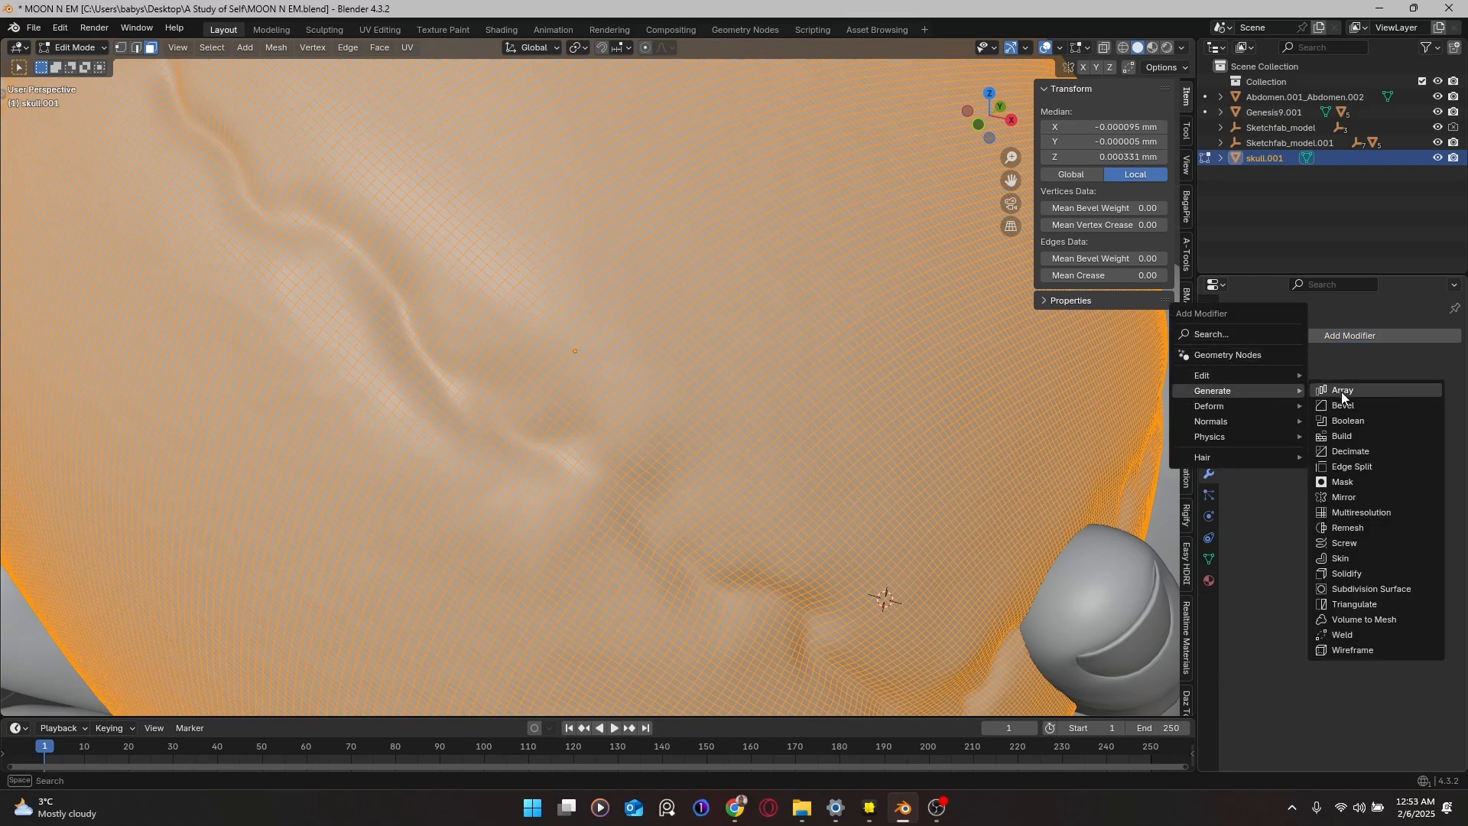
pyautogui.click(1369, 451)
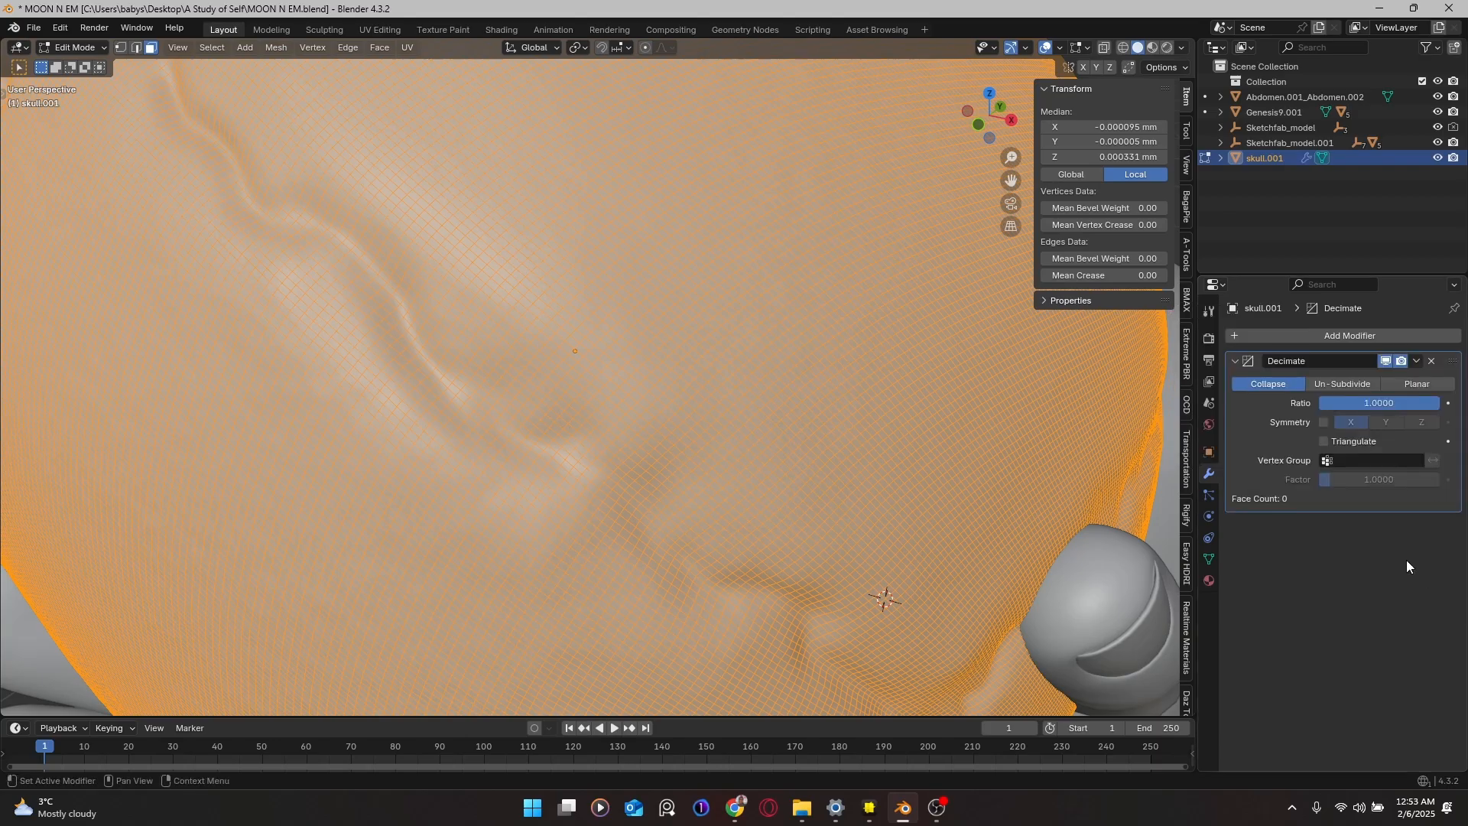
pyautogui.click(1351, 382)
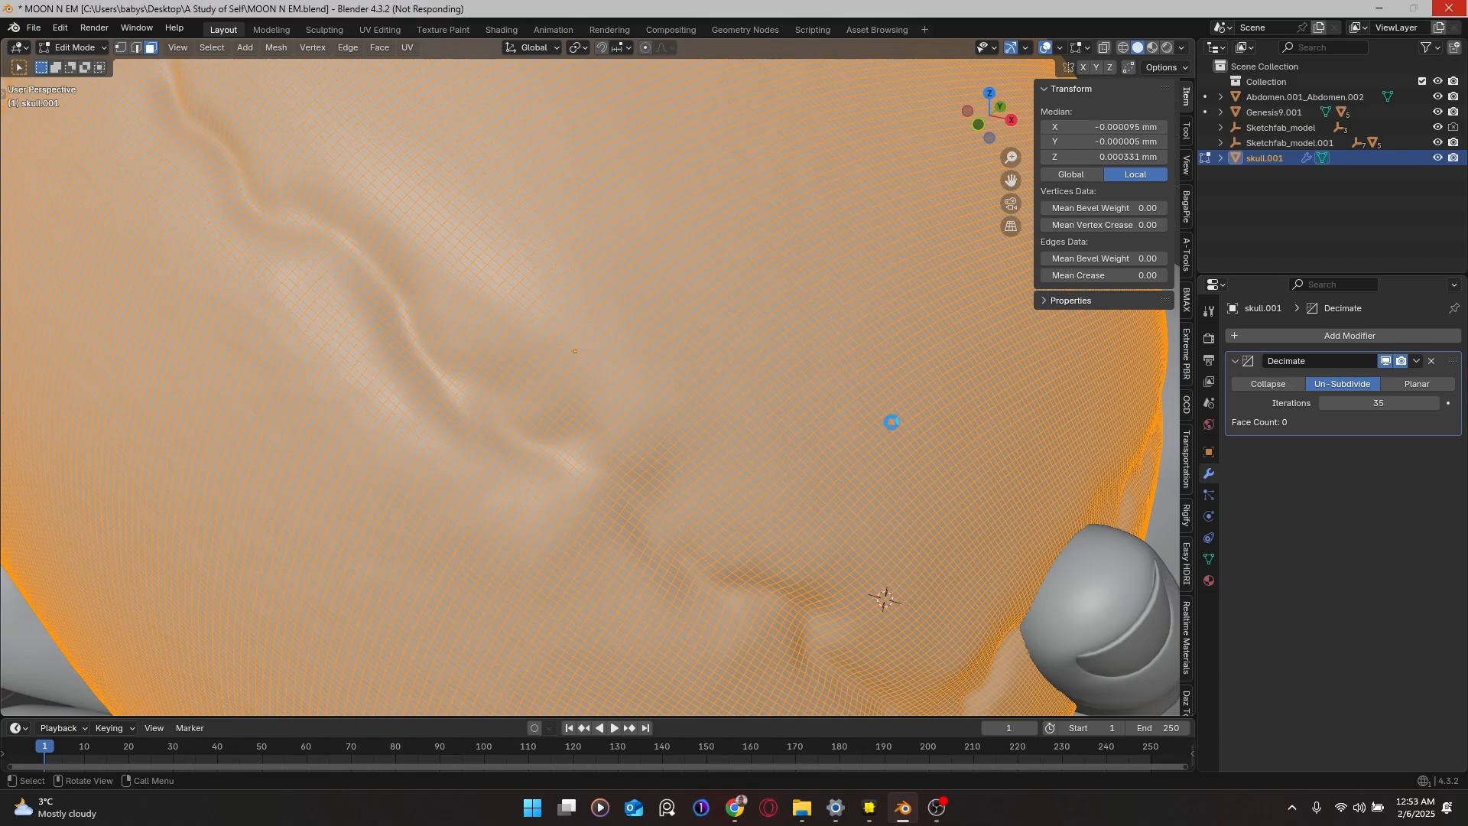
pyautogui.press('Tab')
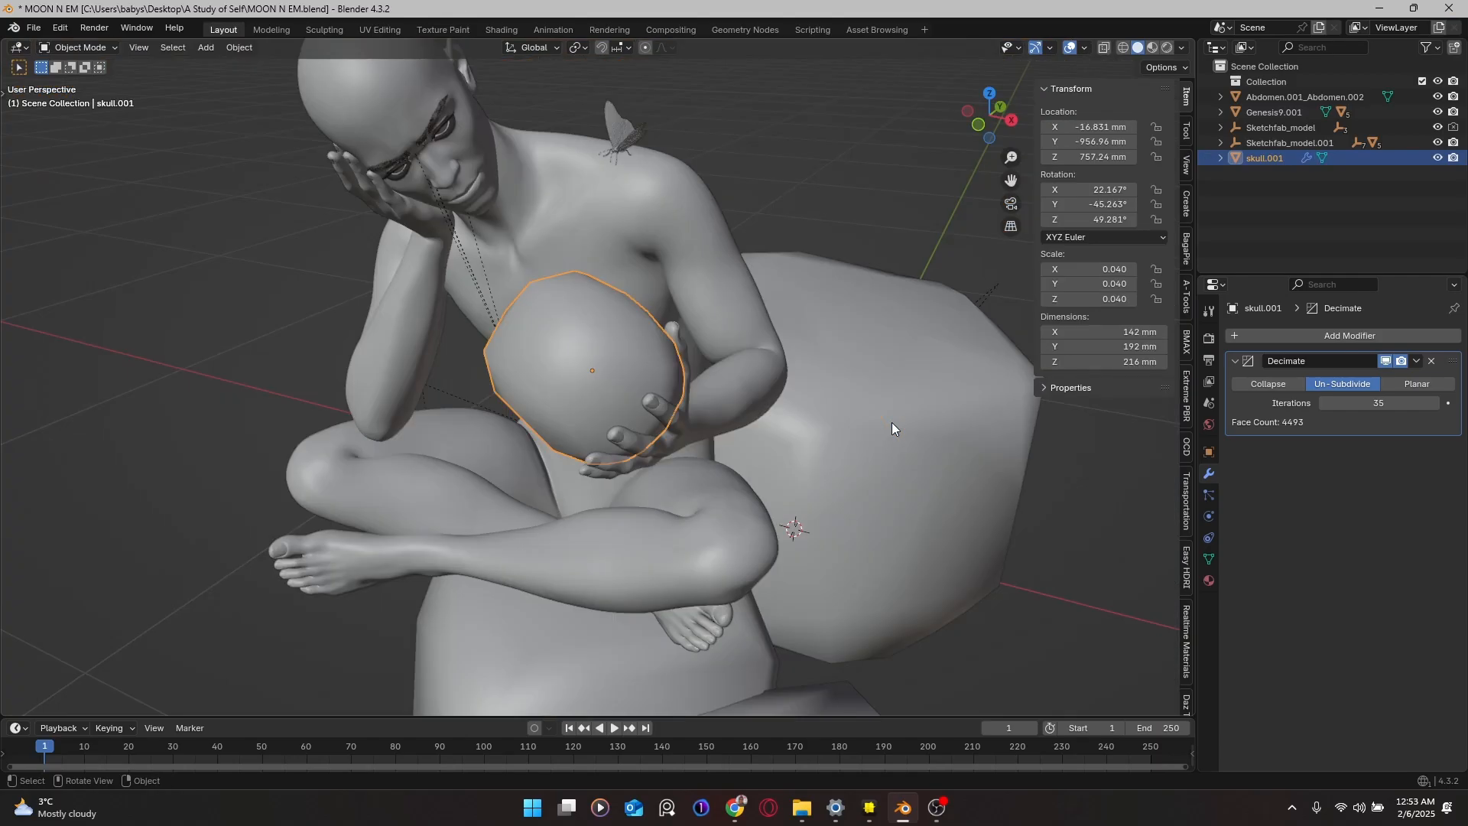
pyautogui.moveTo(413, 366); pyautogui.dragTo(563, 344, button='middle')
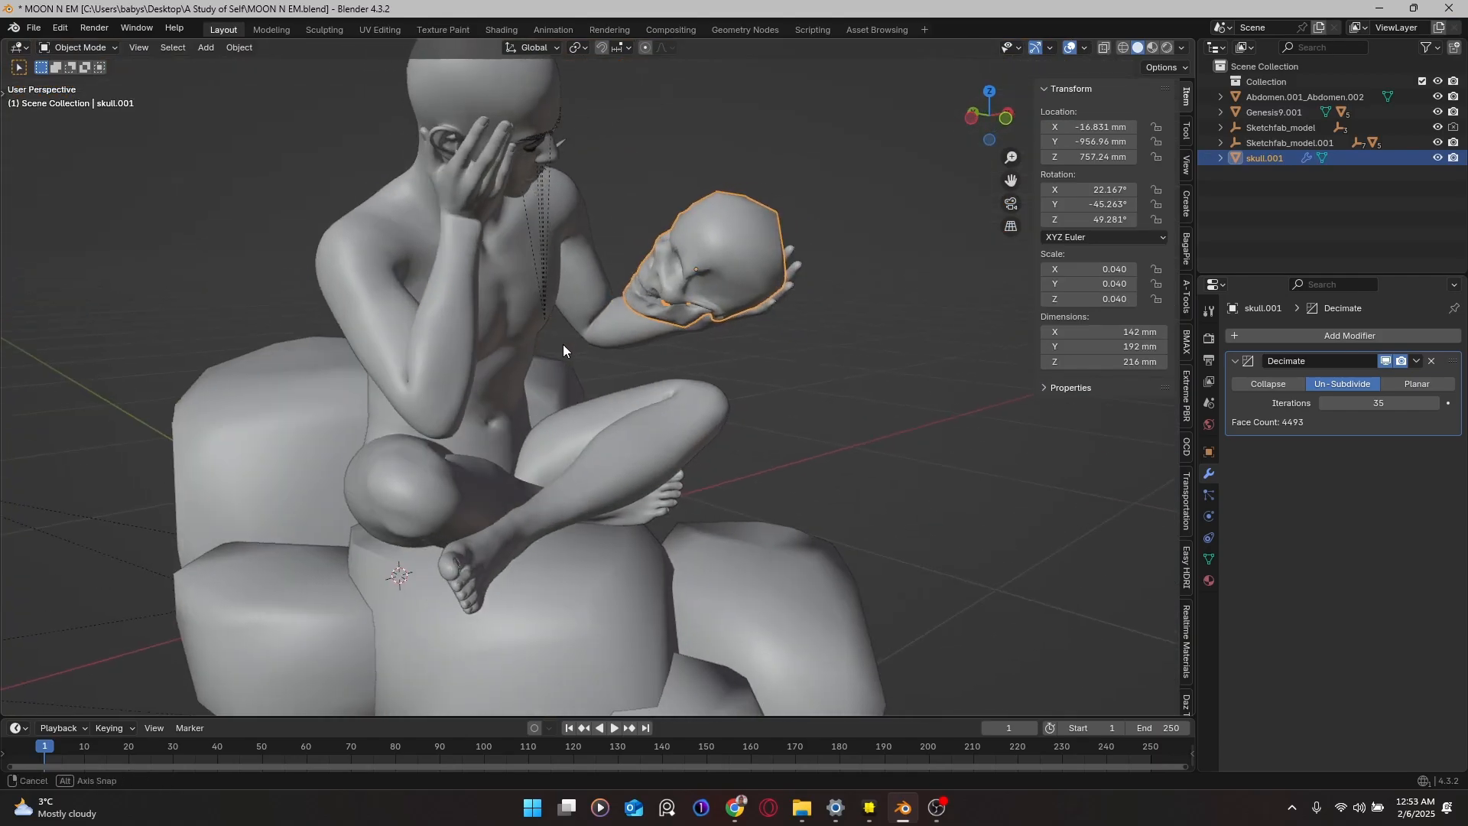
pyautogui.scroll(3, 580, 323)
pyautogui.scroll(-1, 719, 251)
pyautogui.keyDown('shift'); pyautogui.moveTo(718, 250); pyautogui.dragTo(663, 370, button='middle'); pyautogui.keyUp('shift')
pyautogui.scroll(3, 527, 386)
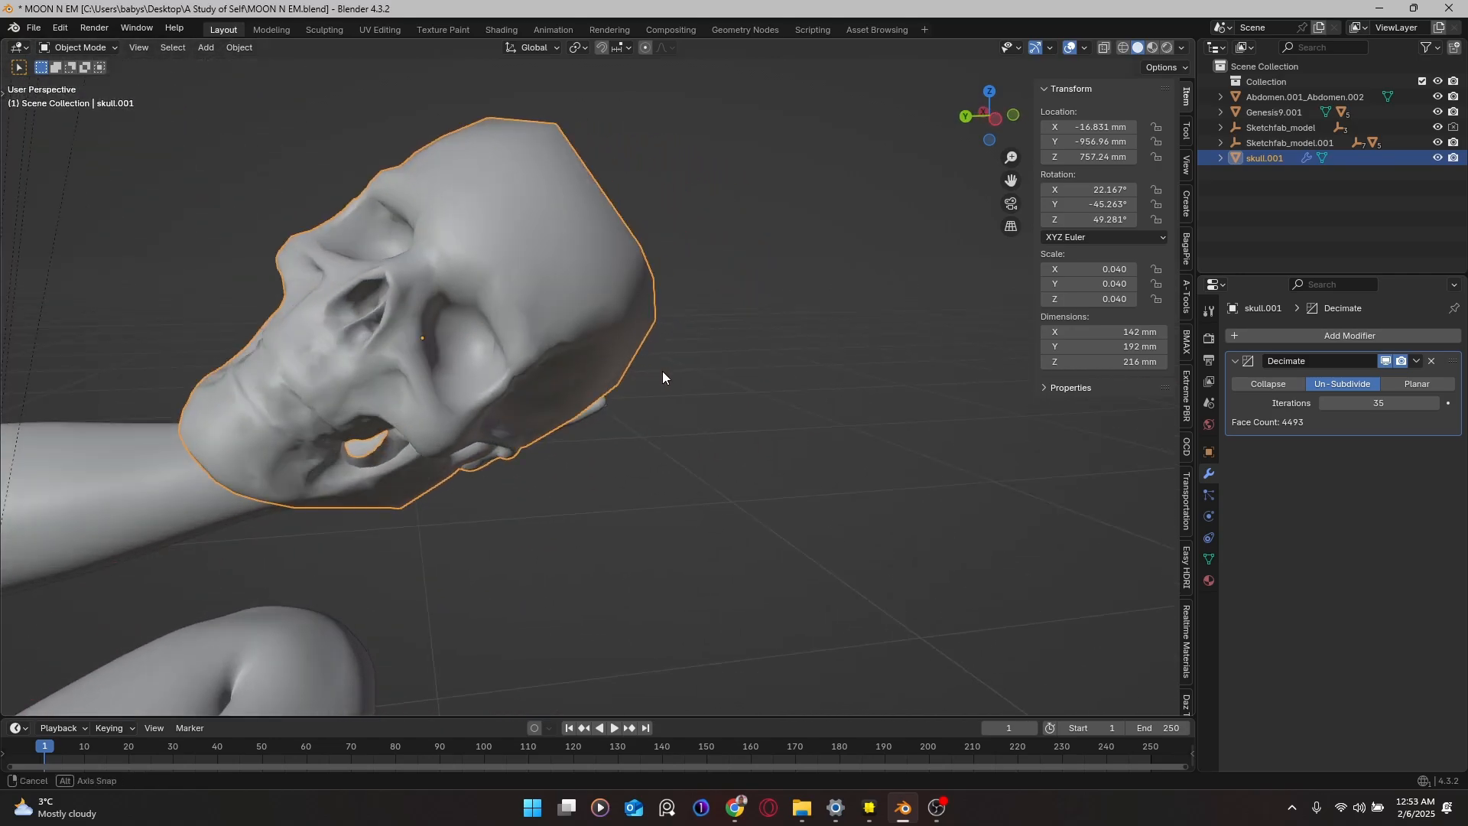
# Step: Try 5 Un-Subdivide iterations on the skull's Decimate modifier and inspect the mesh in Edit Mode
pyautogui.click(1403, 400)
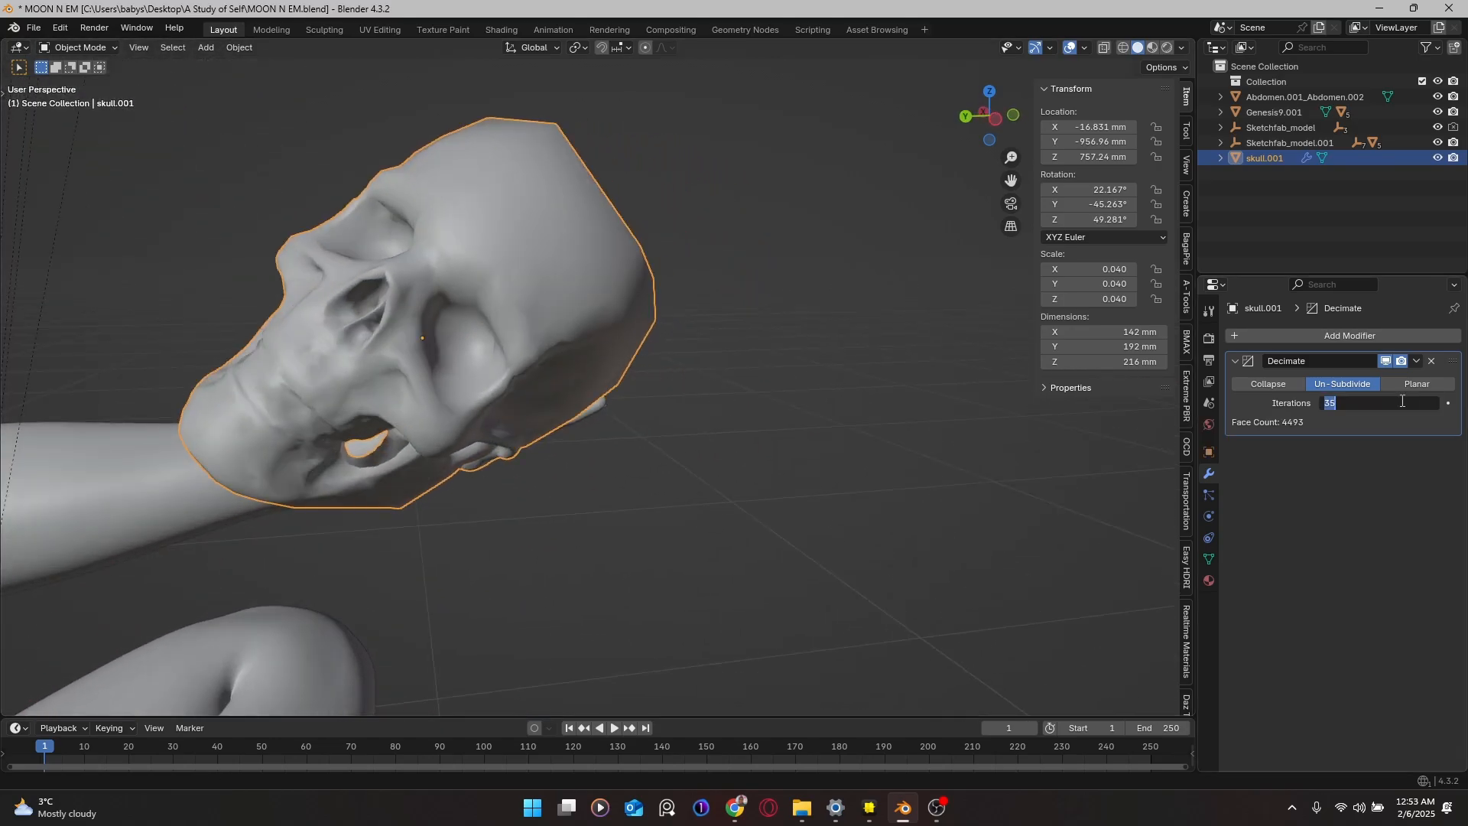
pyautogui.write('5')
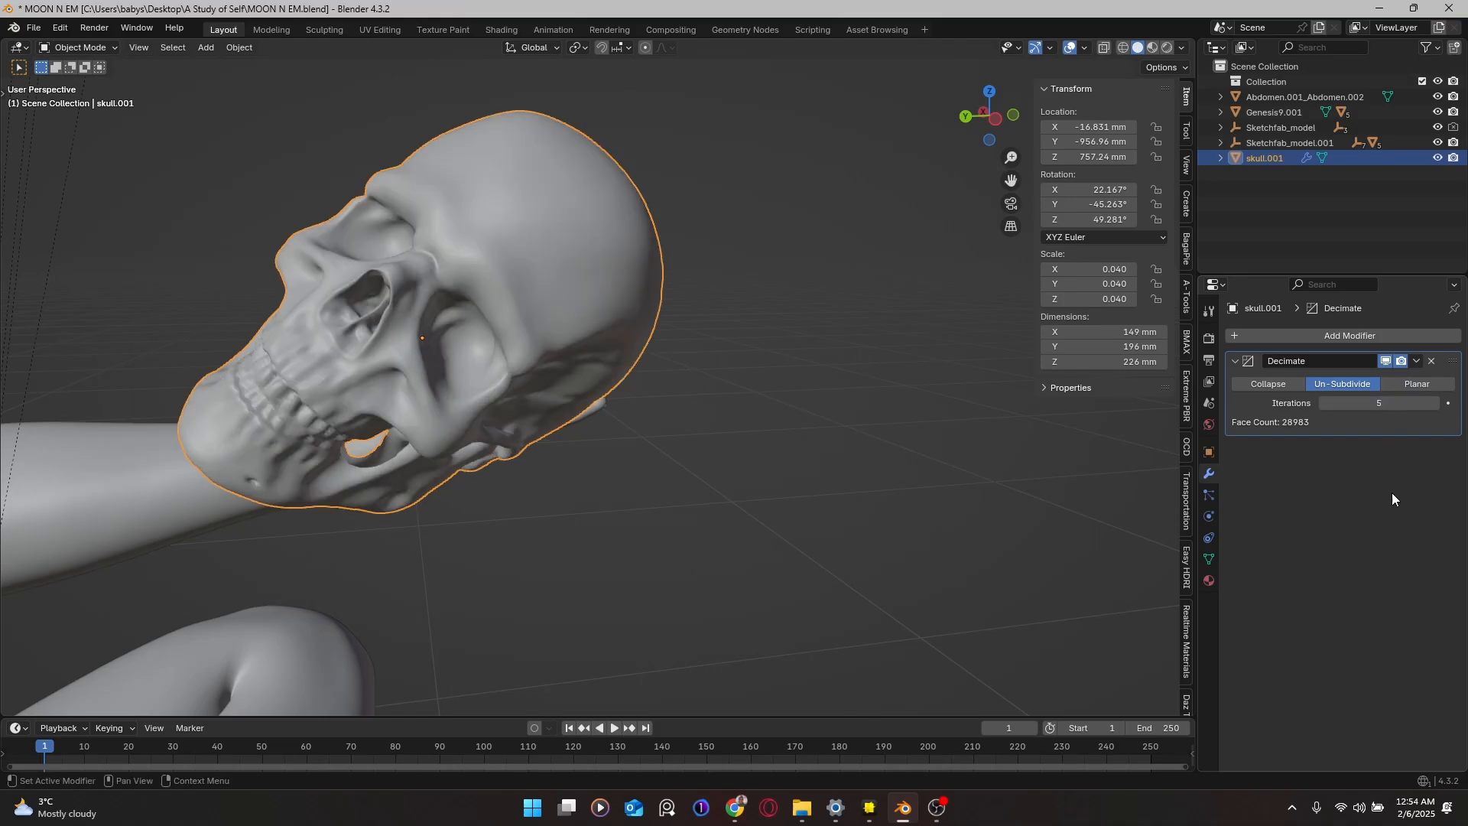
pyautogui.moveTo(691, 373); pyautogui.dragTo(521, 324, button='middle')
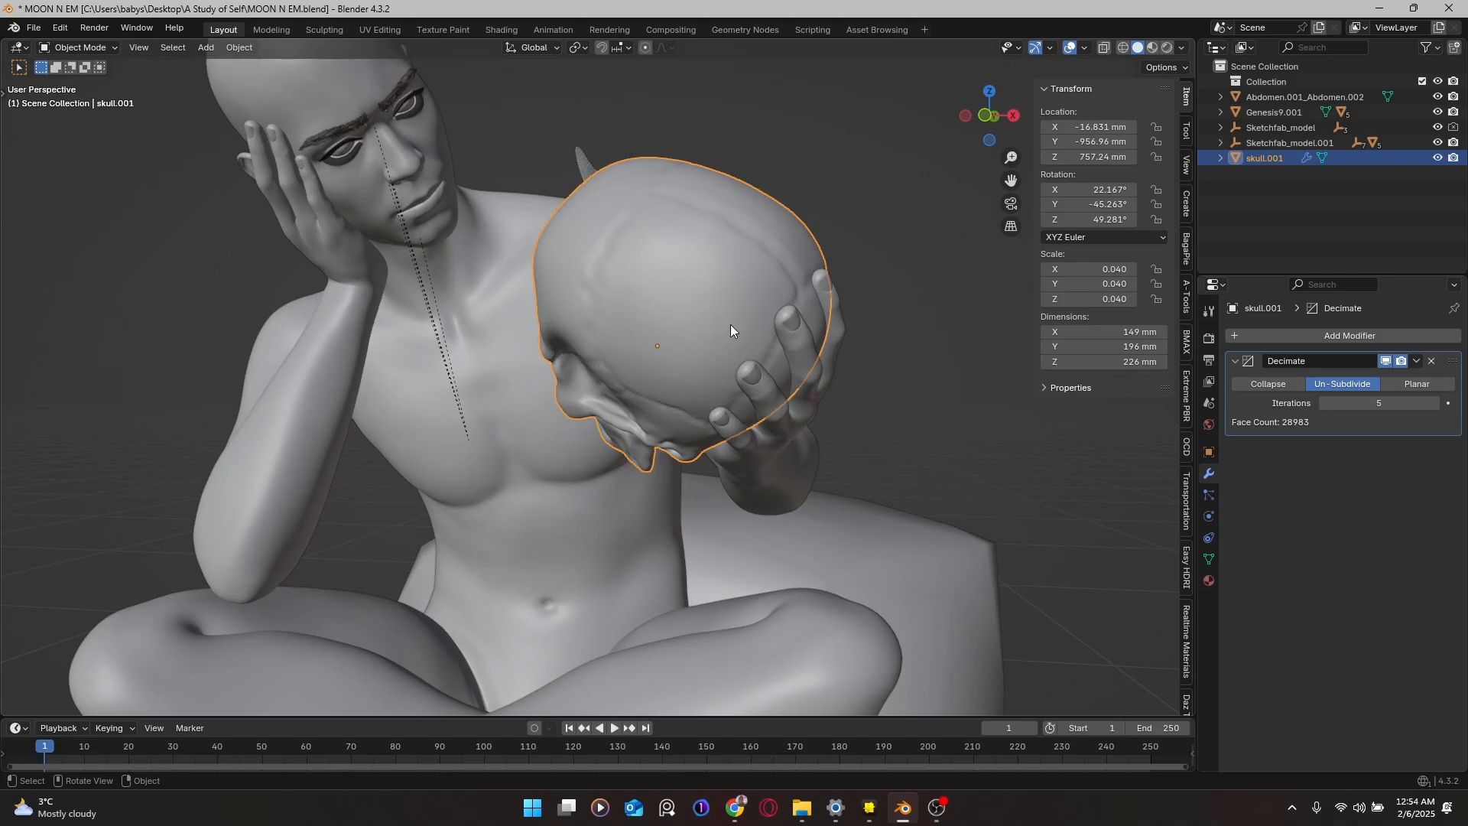
pyautogui.press('Tab')
pyautogui.scroll(2, 735, 288)
pyautogui.scroll(2, 735, 288)
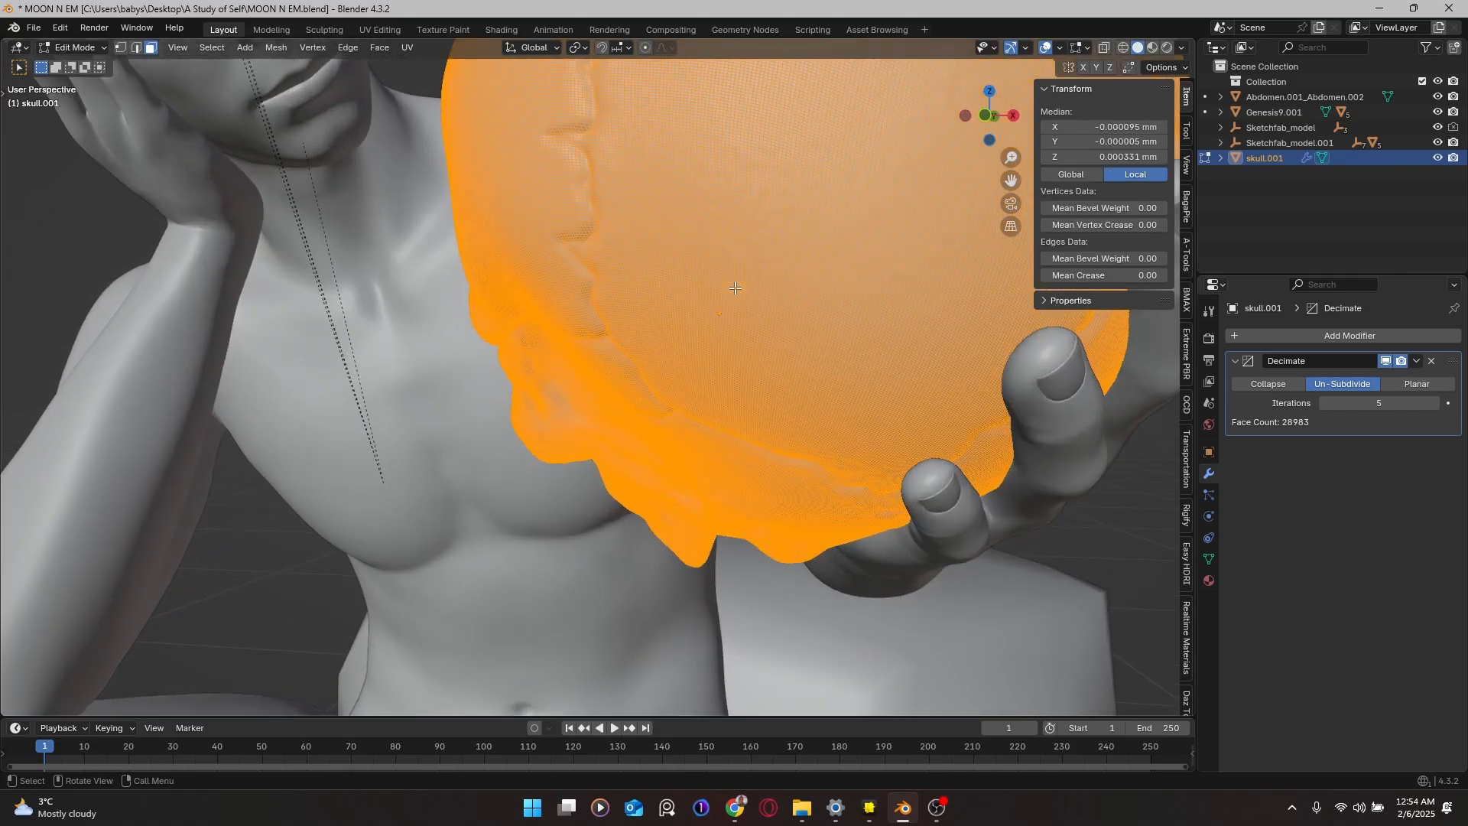
pyautogui.scroll(3, 735, 287)
pyautogui.moveTo(735, 288); pyautogui.dragTo(906, 230, button='middle')
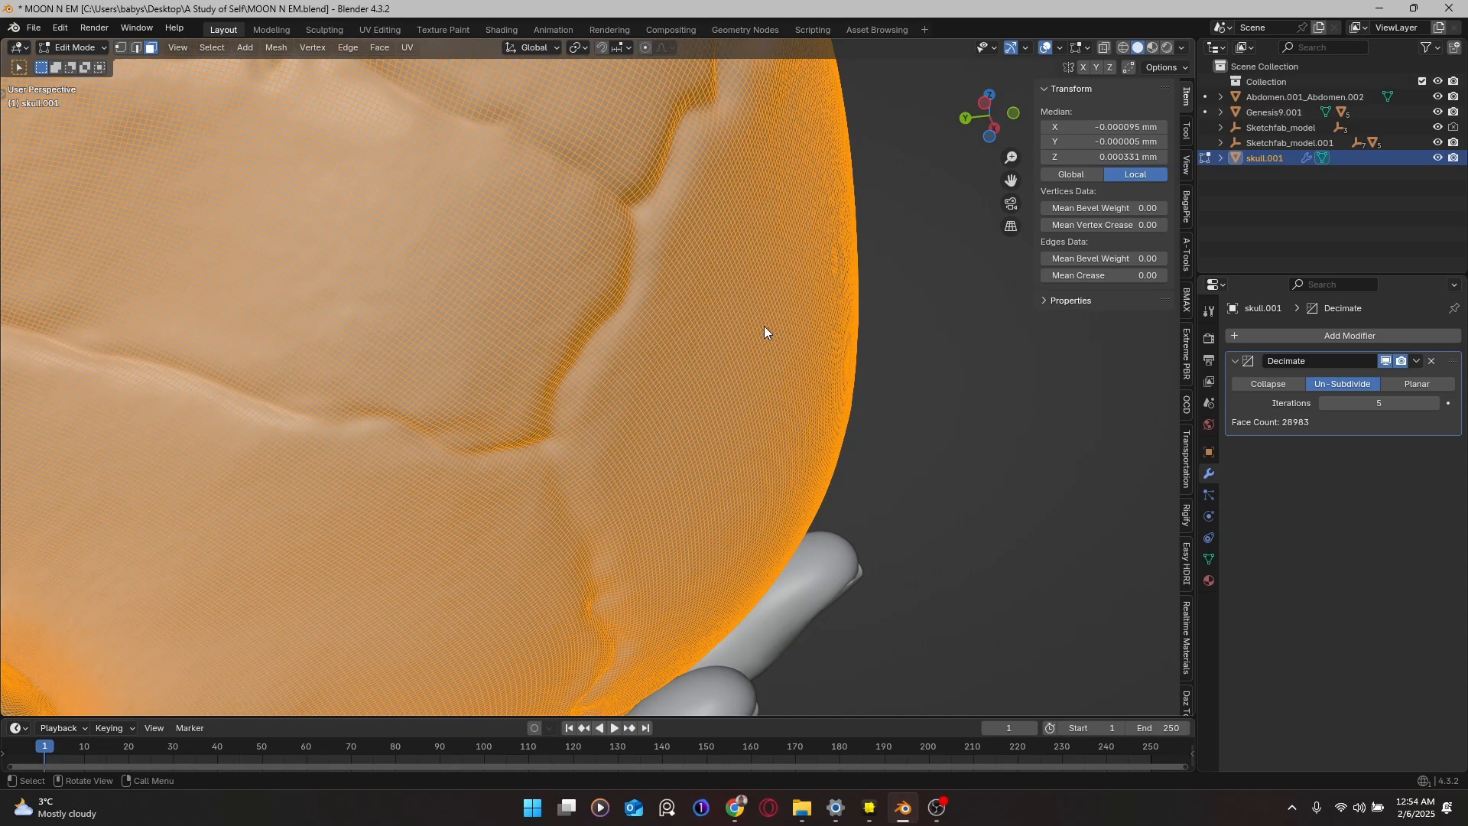
pyautogui.press('Tab')
# Step: Raise the Decimate iterations to 10 so the skull keeps detail at 4608 faces
pyautogui.scroll(-11, 764, 327)
pyautogui.scroll(5, 645, 323)
pyautogui.scroll(-2, 647, 323)
pyautogui.moveTo(647, 331); pyautogui.dragTo(502, 363, button='middle')
pyautogui.scroll(2, 503, 362)
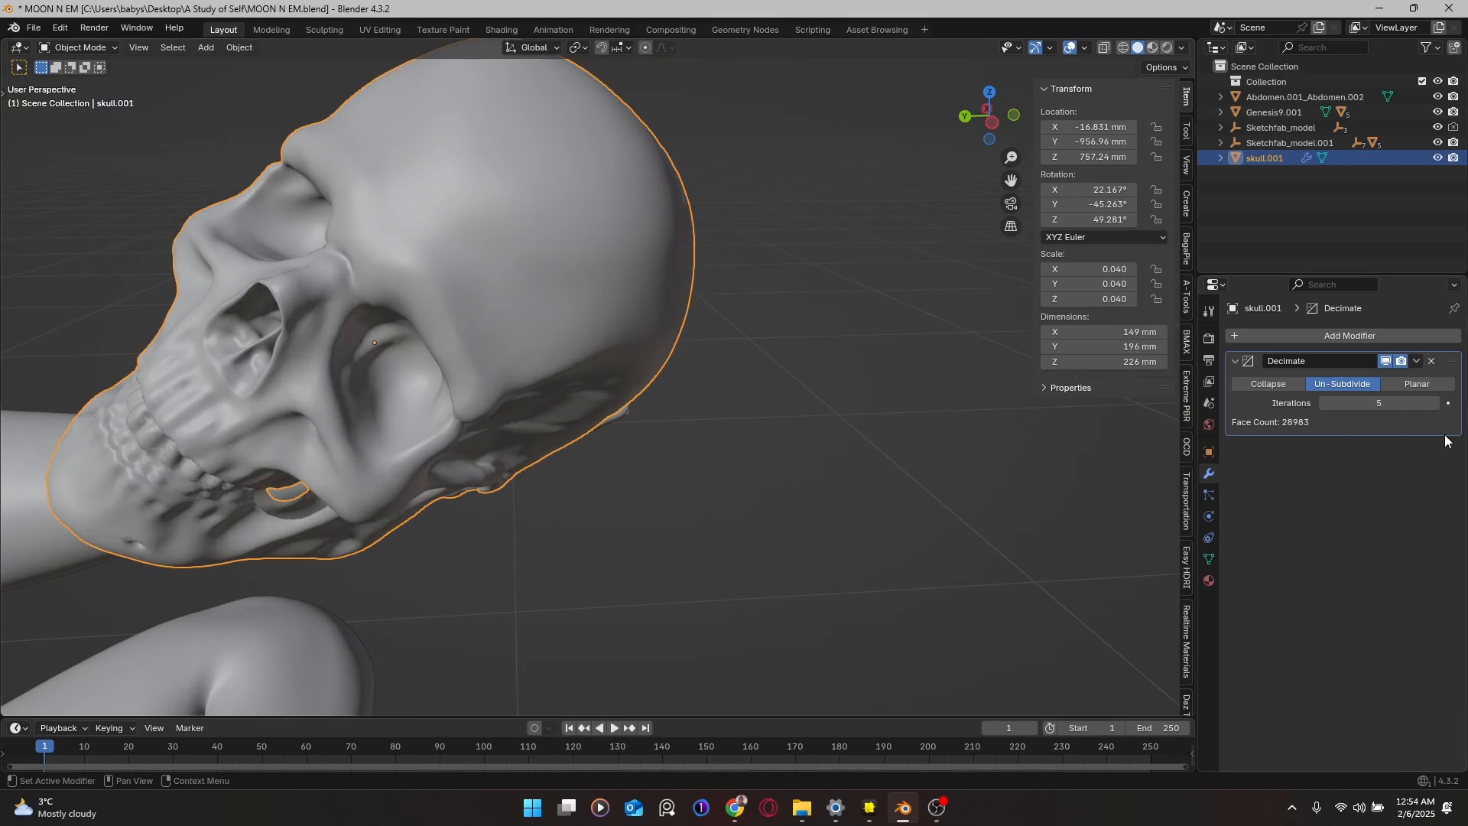
pyautogui.click(1400, 399)
pyautogui.write('10')
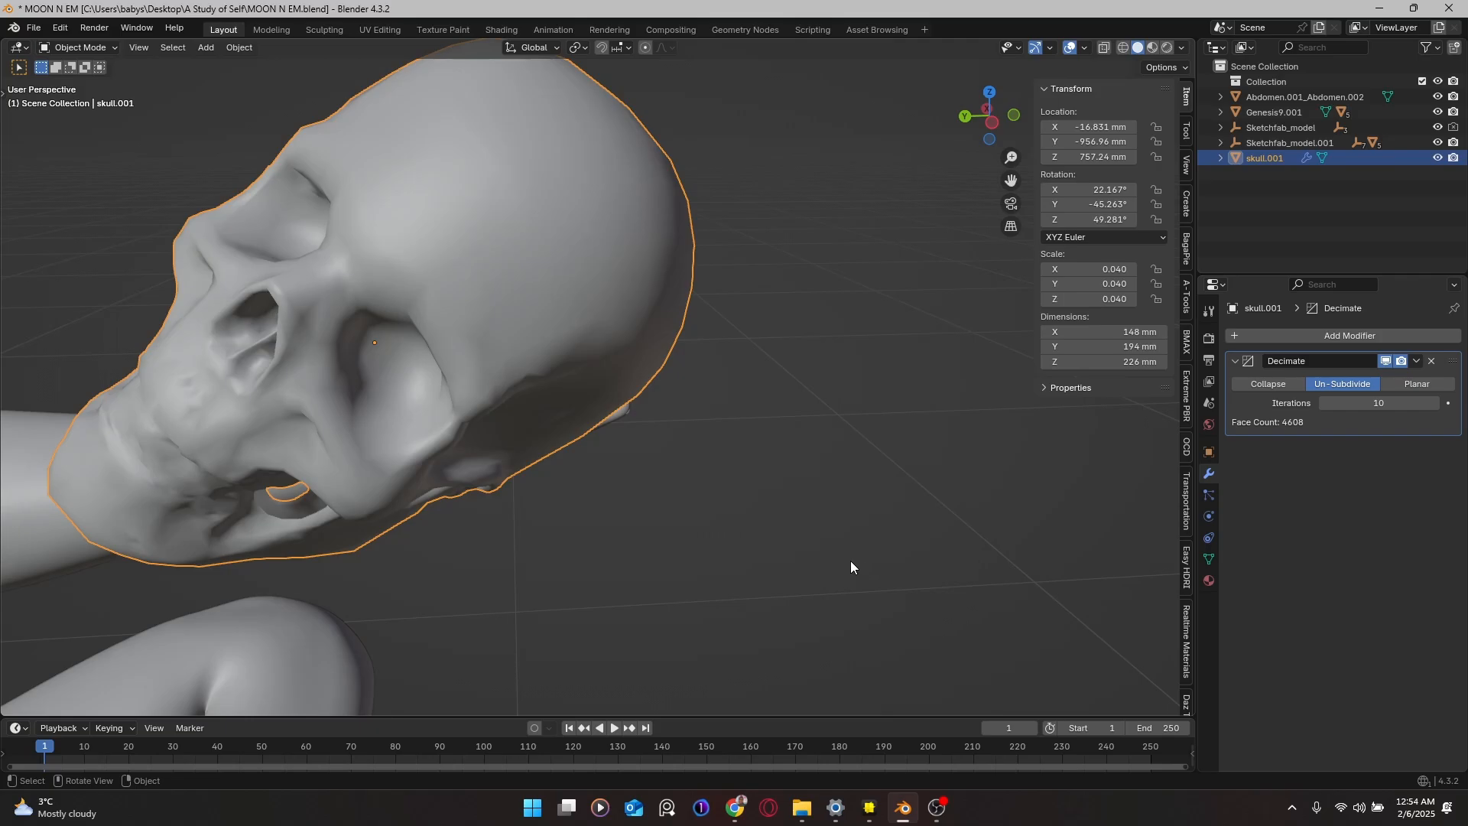
pyautogui.moveTo(563, 381); pyautogui.dragTo(521, 324, button='middle')
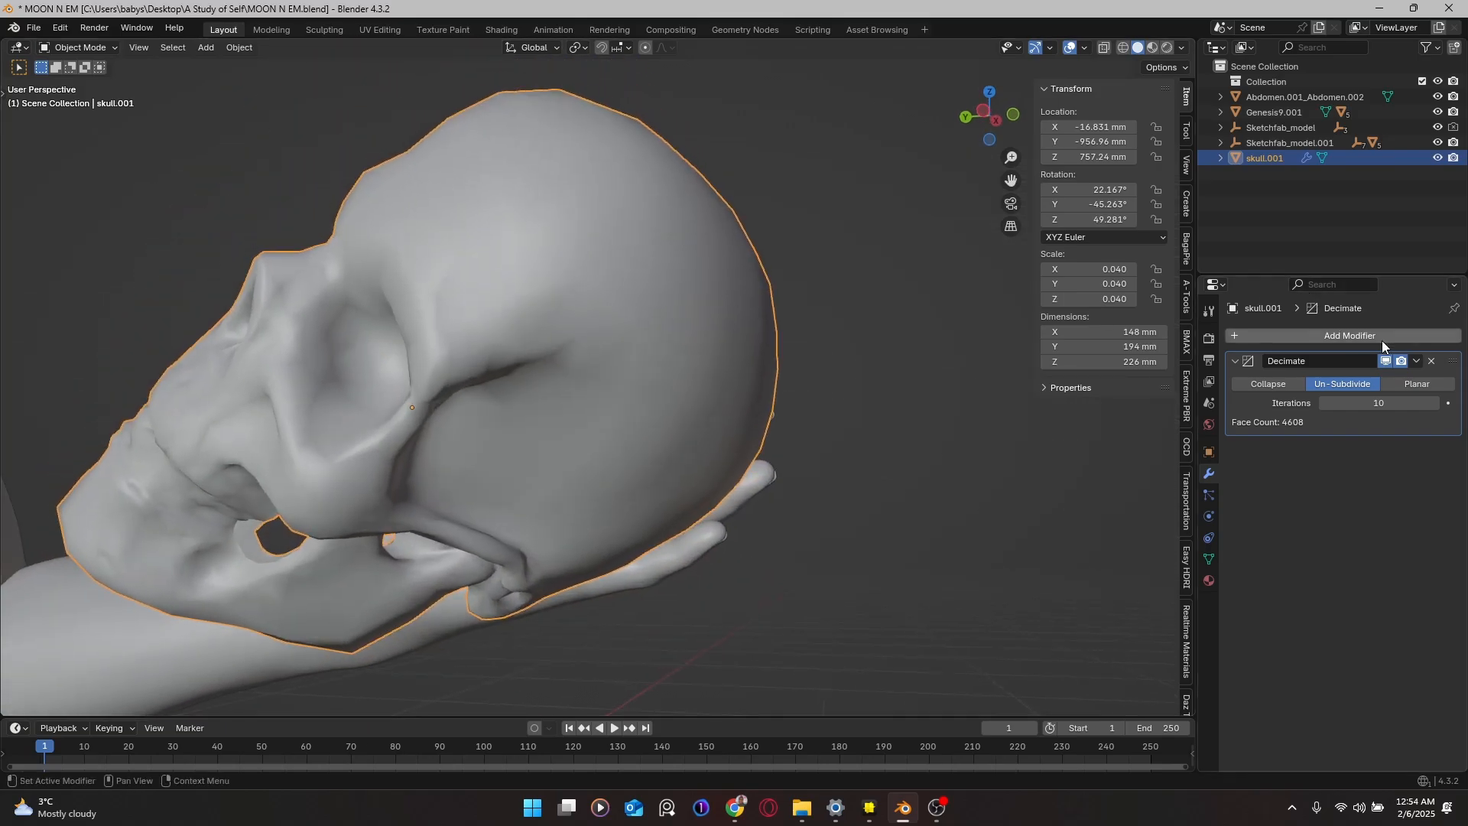
pyautogui.click(1417, 361)
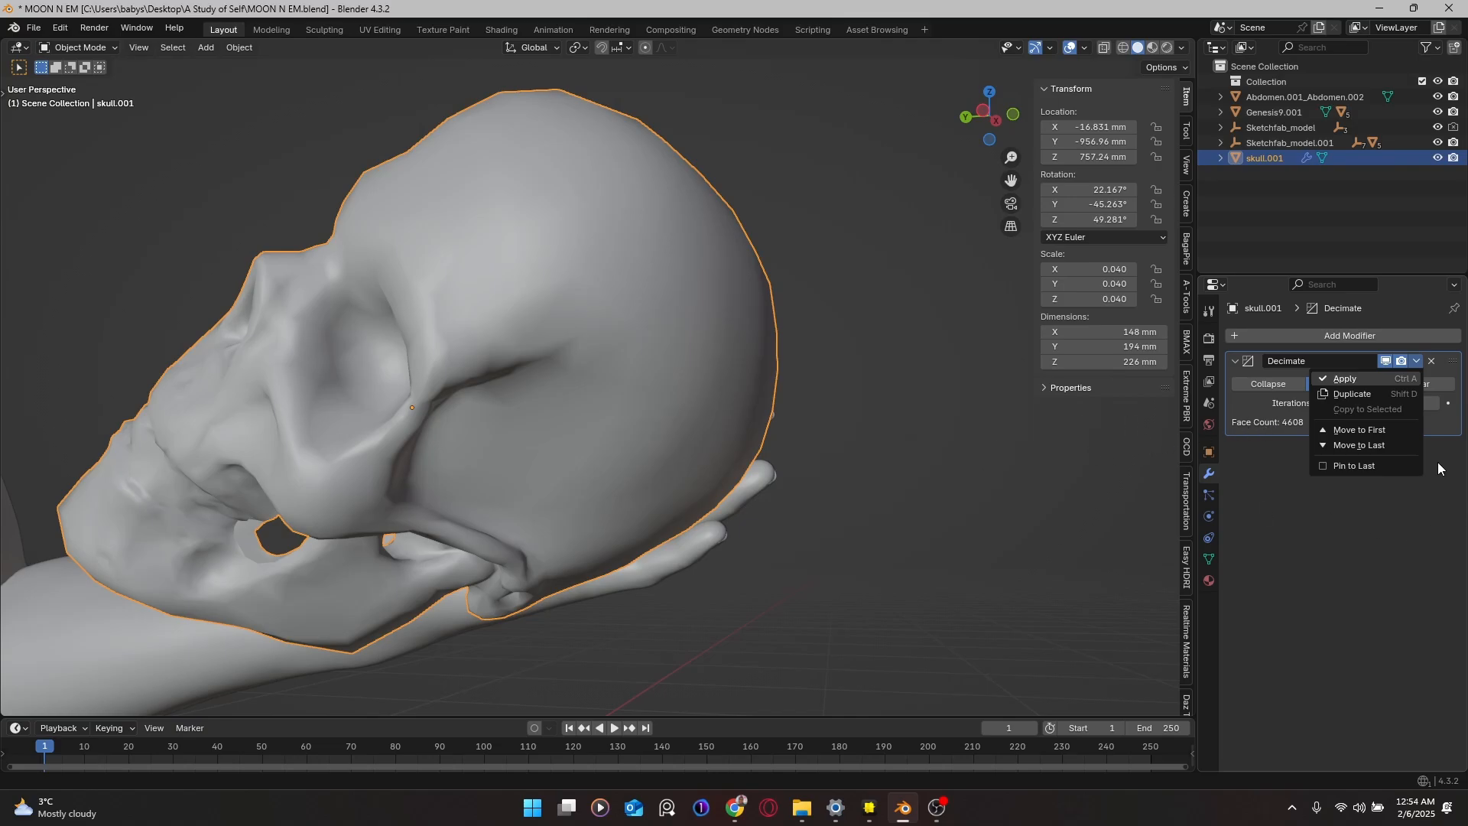
# Step: Apply the Decimate modifier to skull.001 and check the reduced mesh in Edit Mode
pyautogui.click(1346, 380)
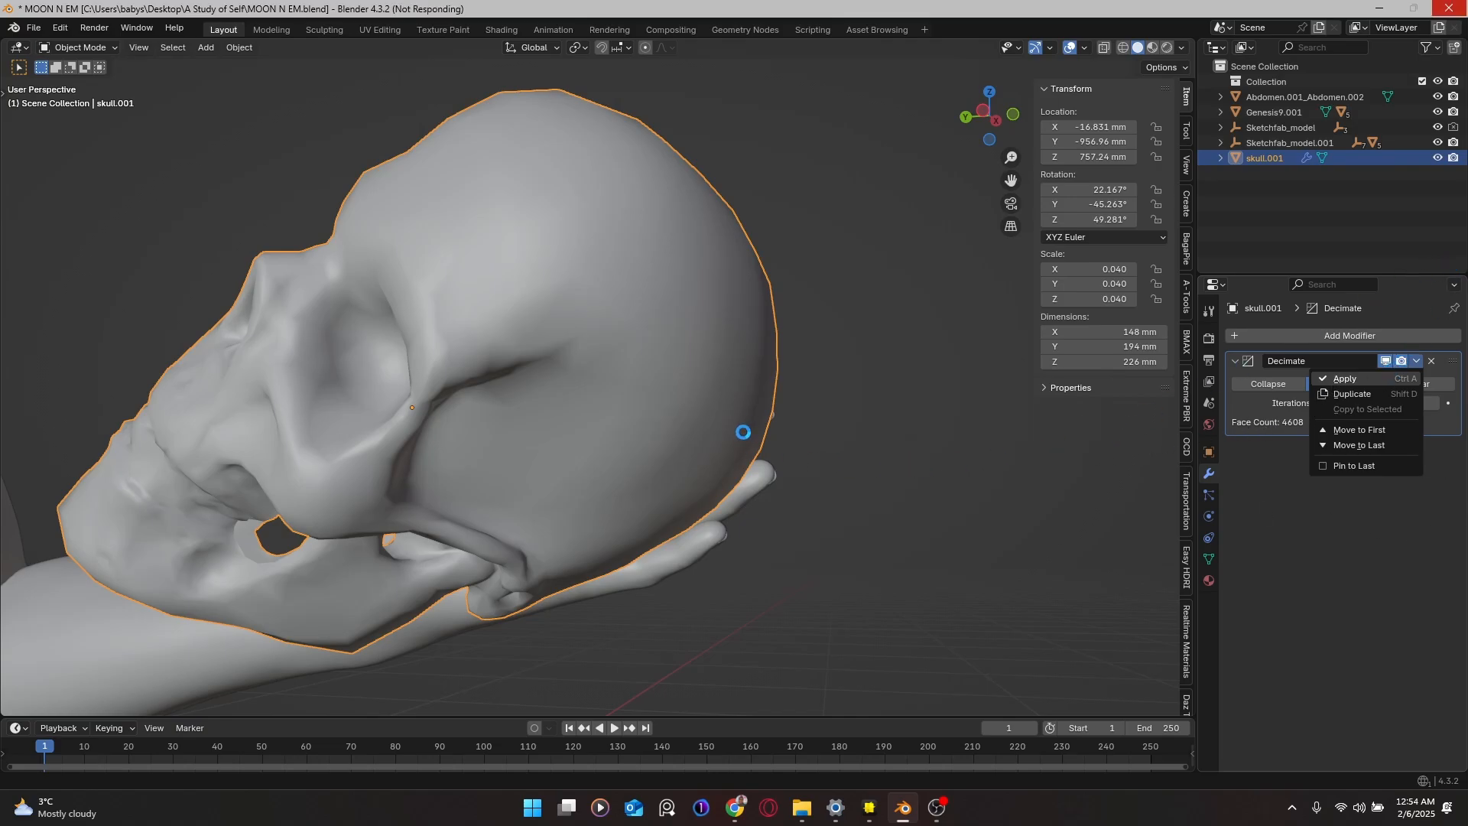
pyautogui.press('Tab')
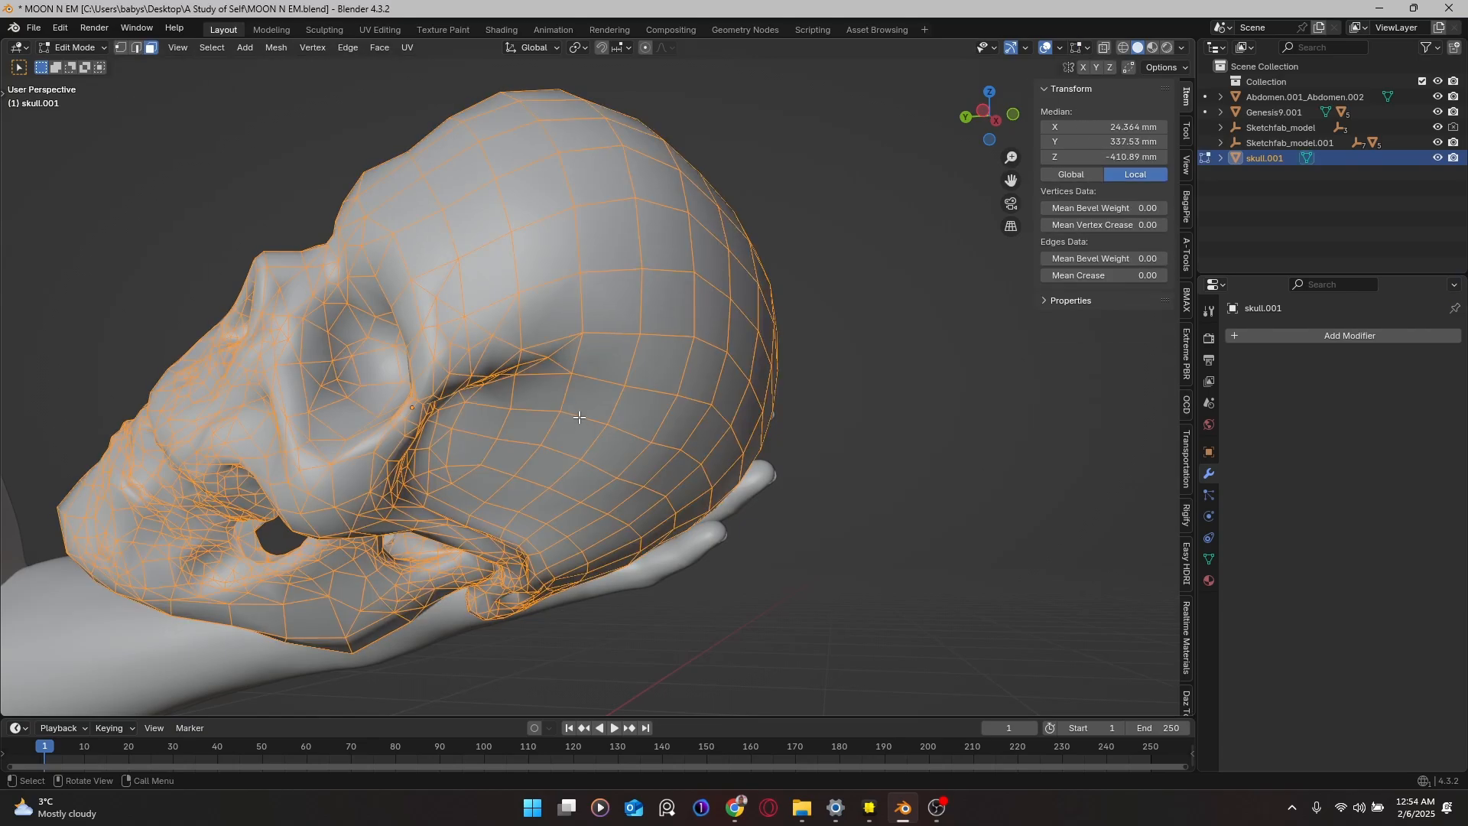
pyautogui.press('Tab')
pyautogui.moveTo(576, 411); pyautogui.dragTo(543, 430, button='middle')
pyautogui.scroll(-5, 469, 409)
pyautogui.scroll(3, 419, 444)
pyautogui.scroll(5, 396, 446)
# Step: Delete the eyelashes object from the figure's face
pyautogui.keyDown('shift'); pyautogui.moveTo(396, 447); pyautogui.dragTo(643, 358, button='middle'); pyautogui.keyUp('shift')
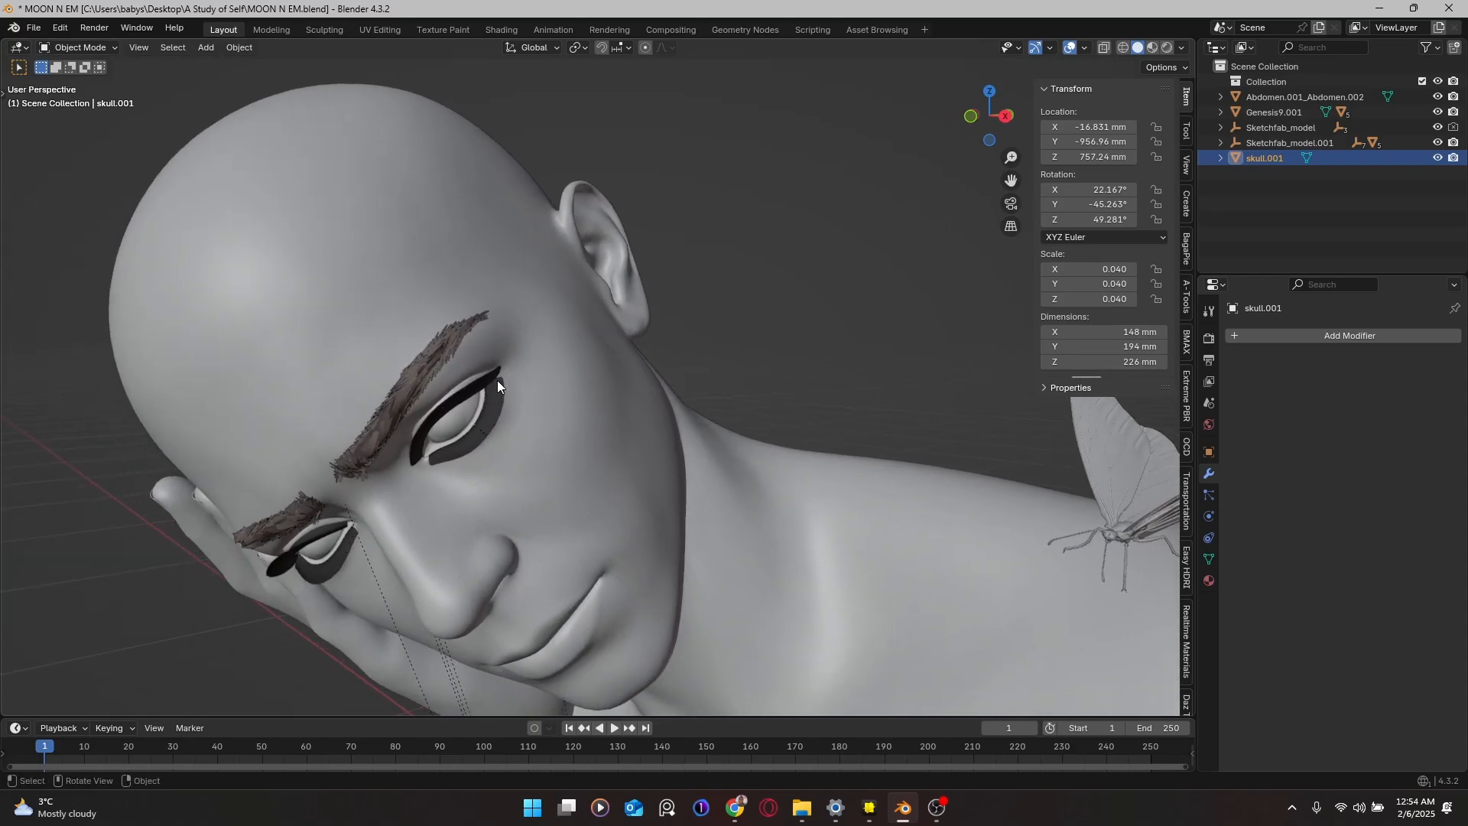
pyautogui.click(490, 399)
pyautogui.press('x')
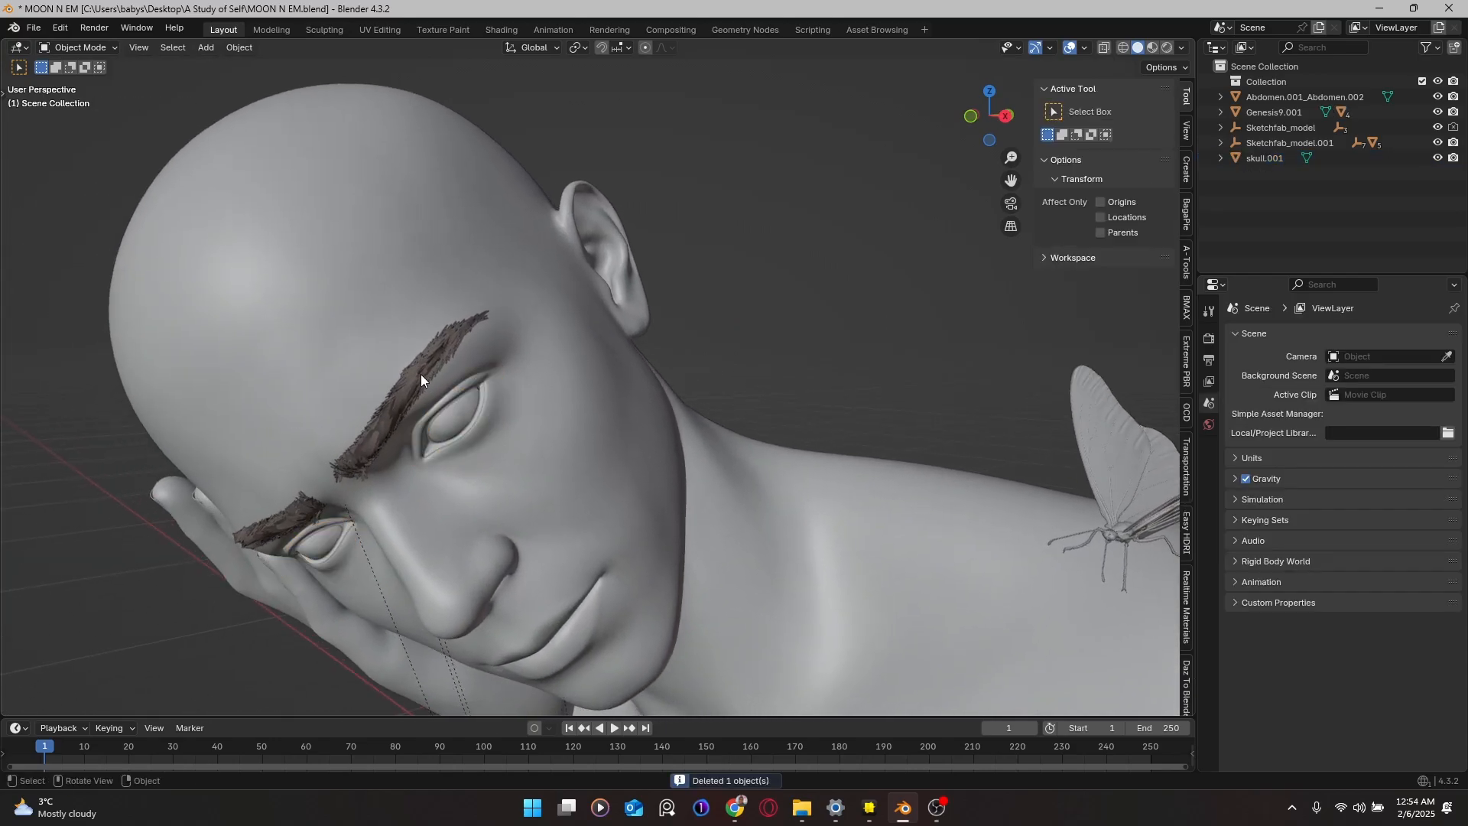
pyautogui.scroll(-3, 421, 377)
# Step: Inspect the shoulder butterfly isolated and in Edit Mode, then save MOON N EM.blend
pyautogui.click(881, 415)
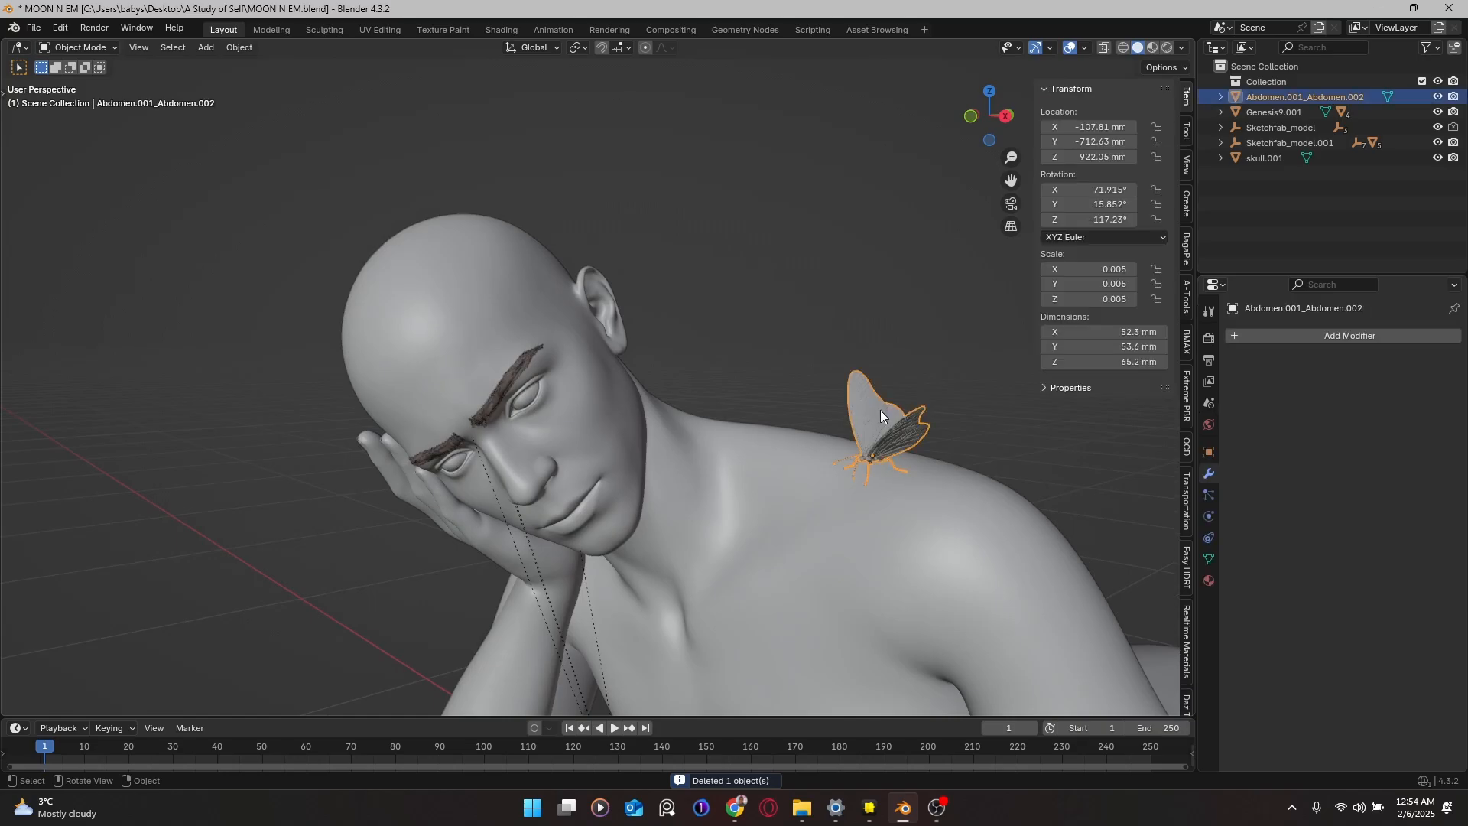
pyautogui.press('KP_Decimal')
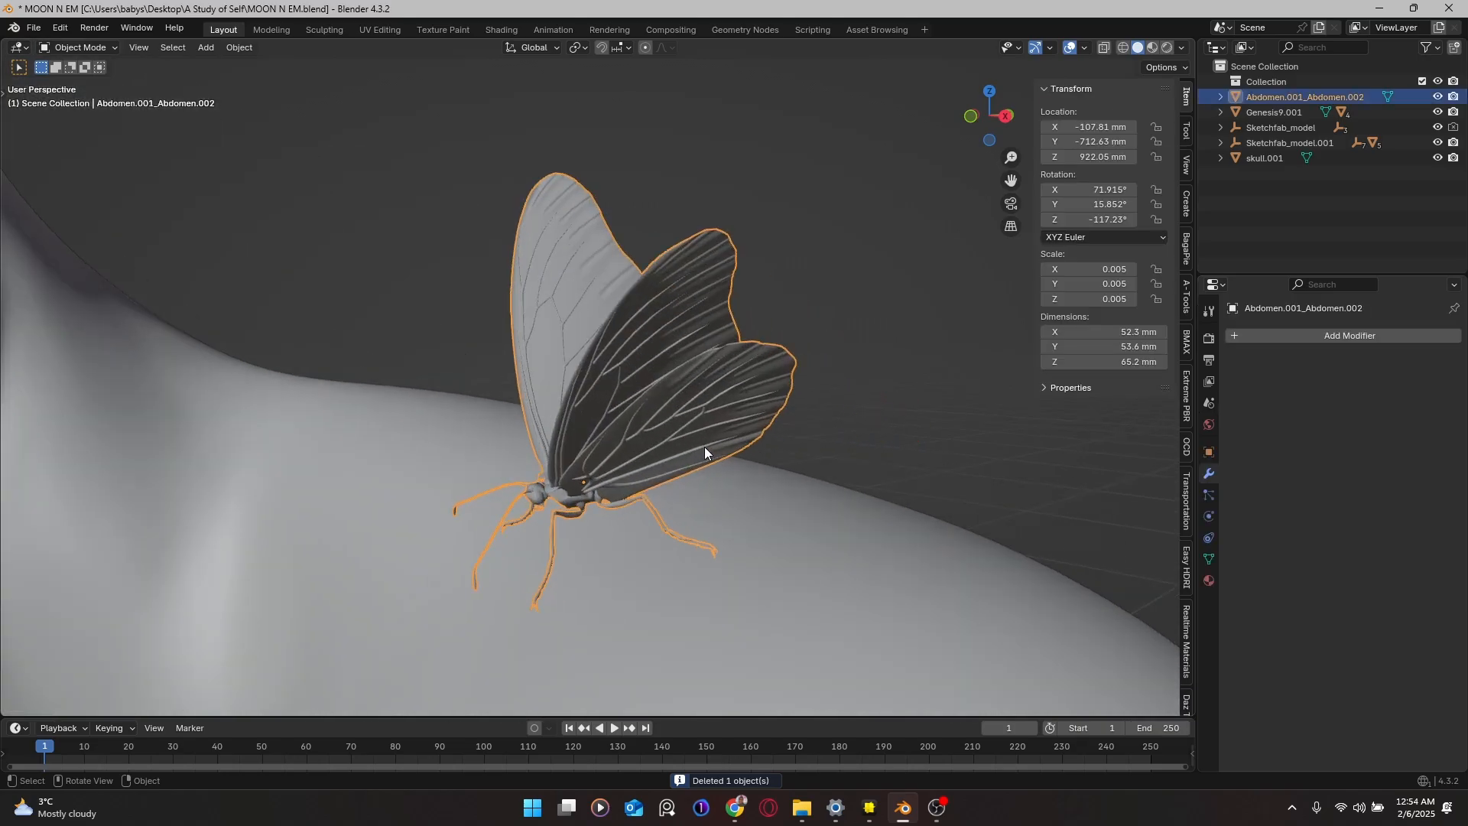
pyautogui.press('KP_Divide')
pyautogui.press('Tab')
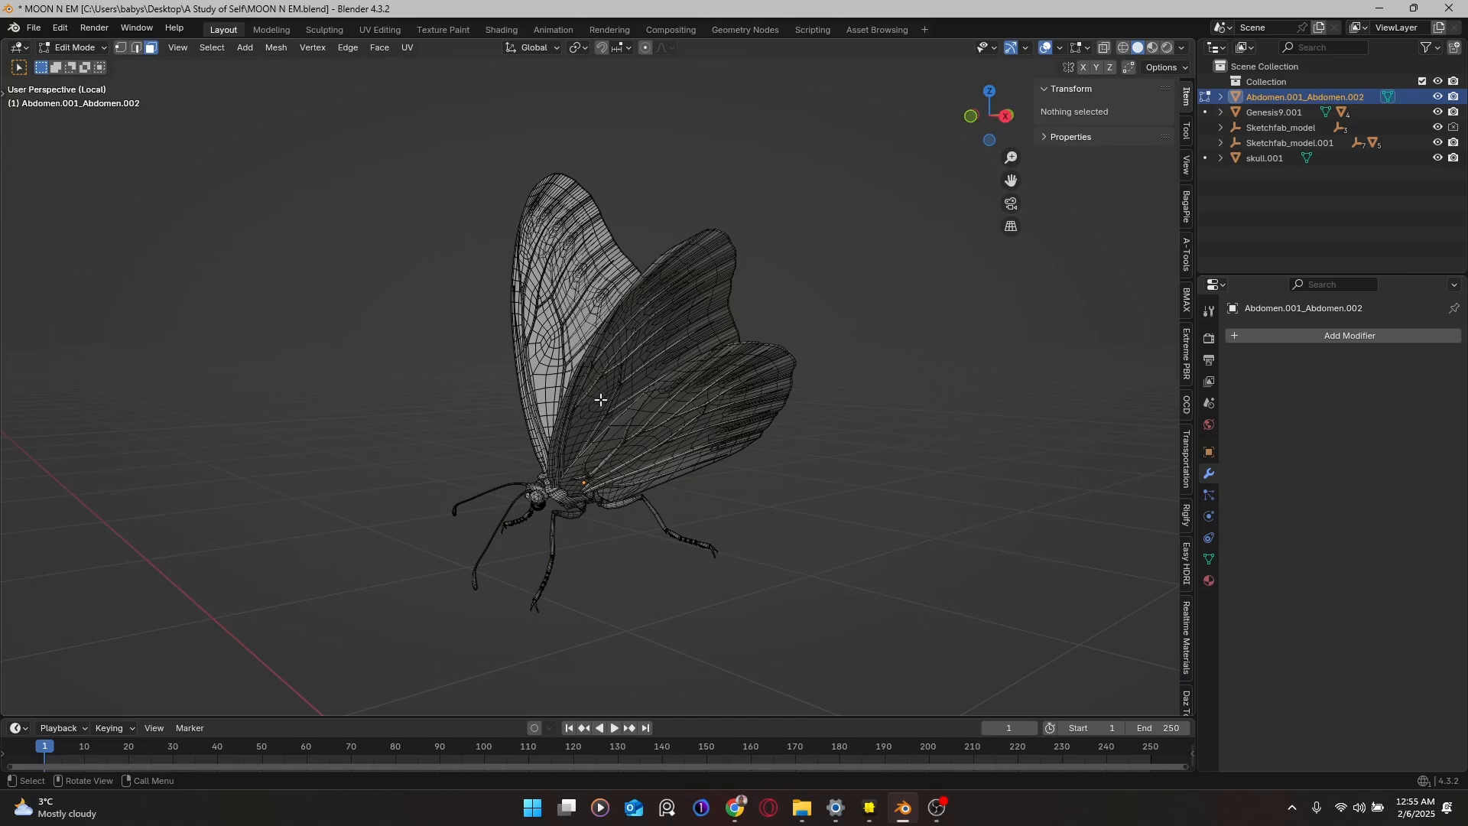
pyautogui.moveTo(600, 397); pyautogui.dragTo(804, 485, button='middle')
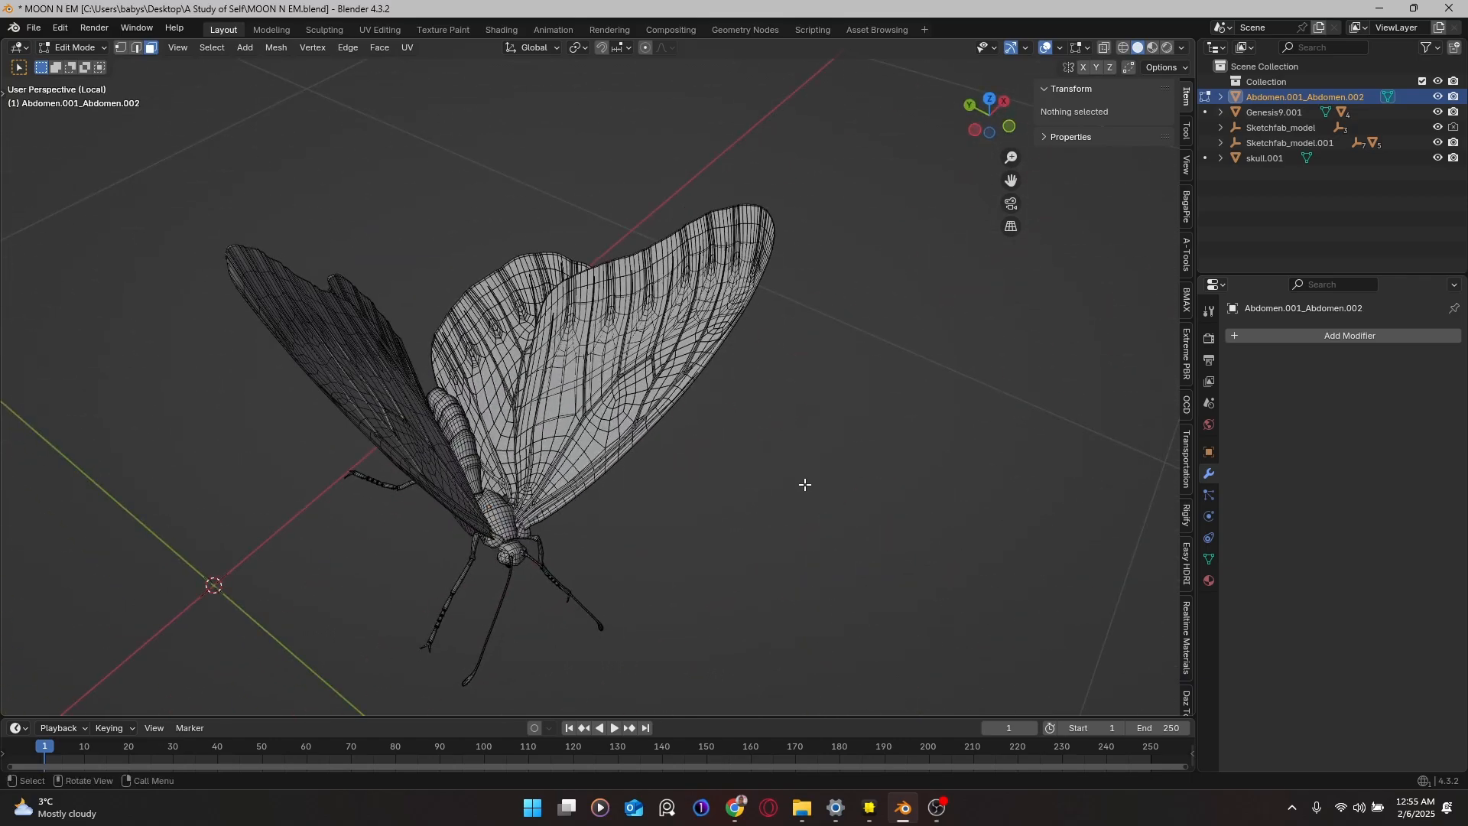
pyautogui.press('Tab')
pyautogui.moveTo(691, 467); pyautogui.dragTo(475, 395, button='middle')
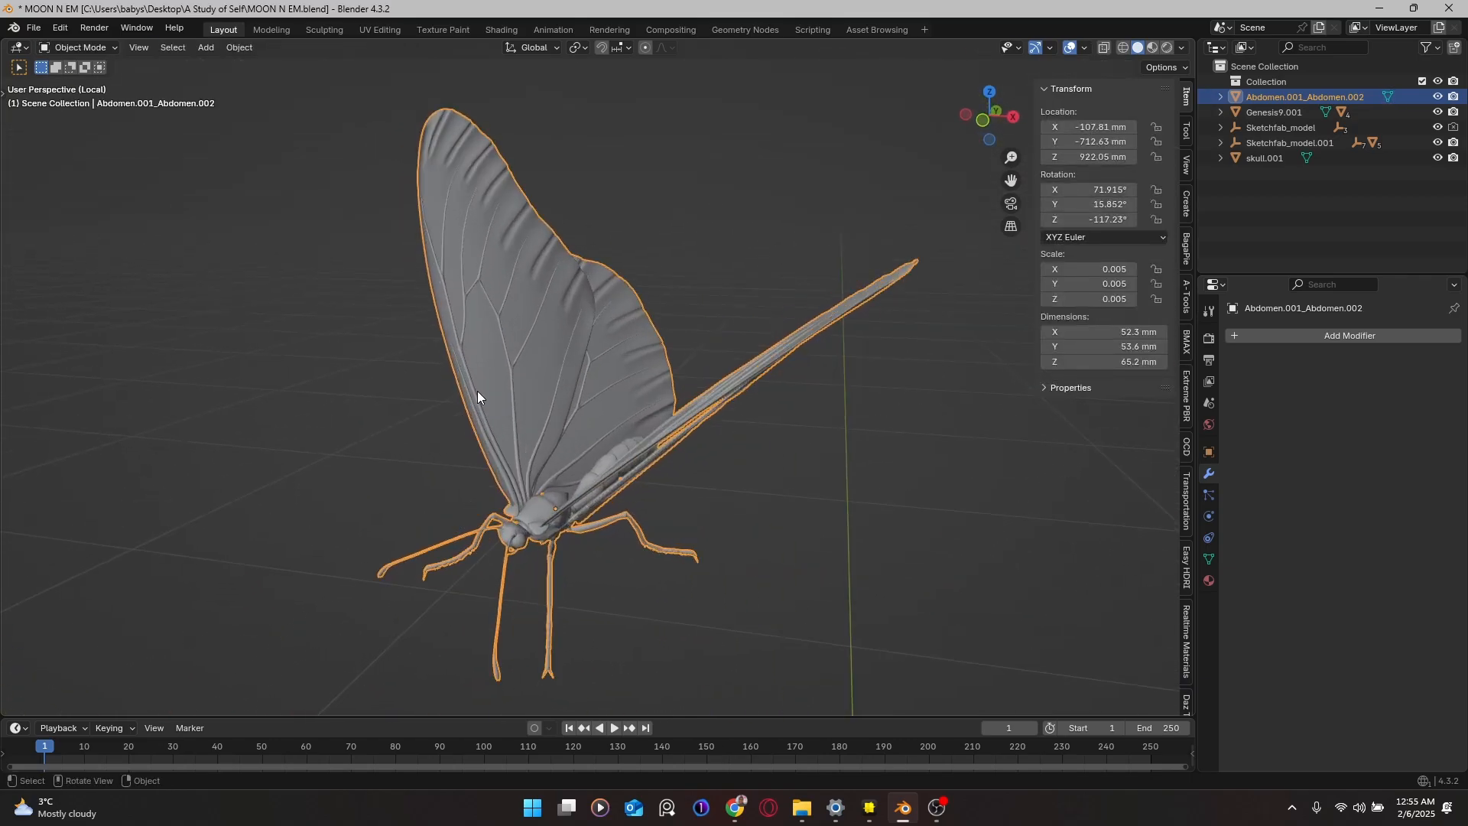
pyautogui.press('KP_Divide')
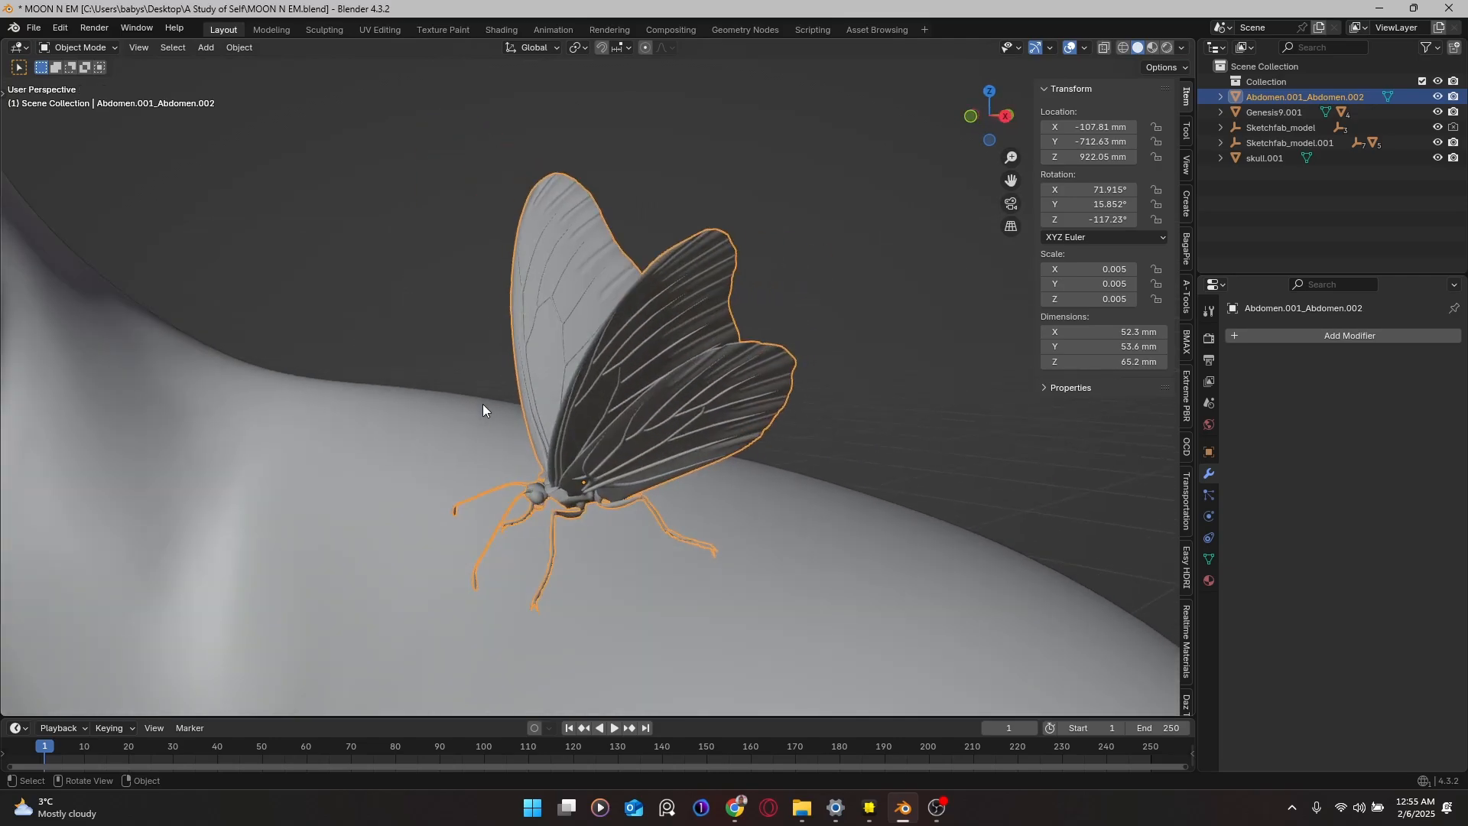
pyautogui.hotkey('ctrl', 's')
pyautogui.scroll(-5, 581, 420)
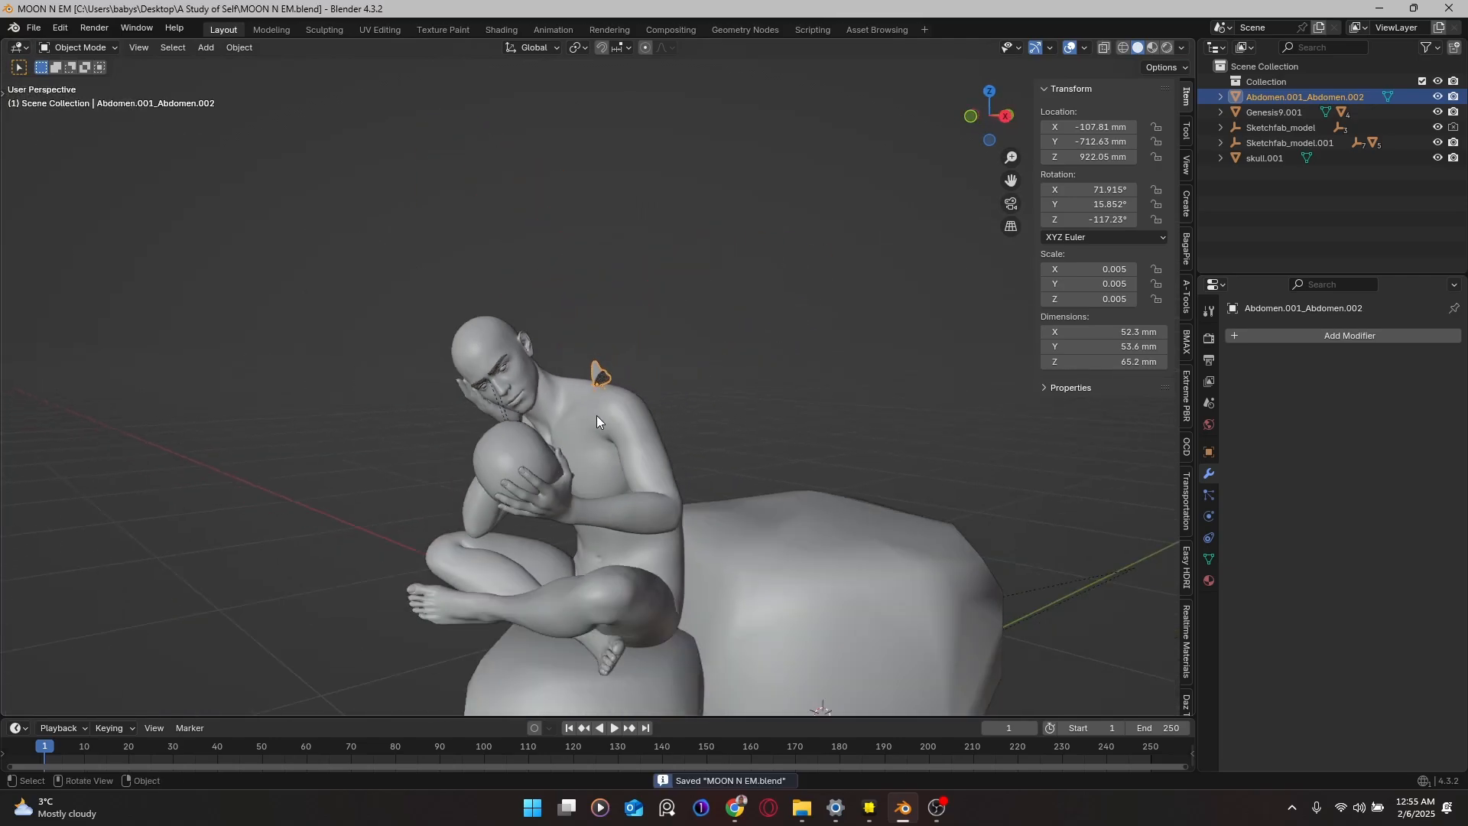
# Step: Bring up the glTF 2.0 (.glb/.gltf) export browser from File > Export
pyautogui.moveTo(597, 416); pyautogui.dragTo(537, 430, button='middle')
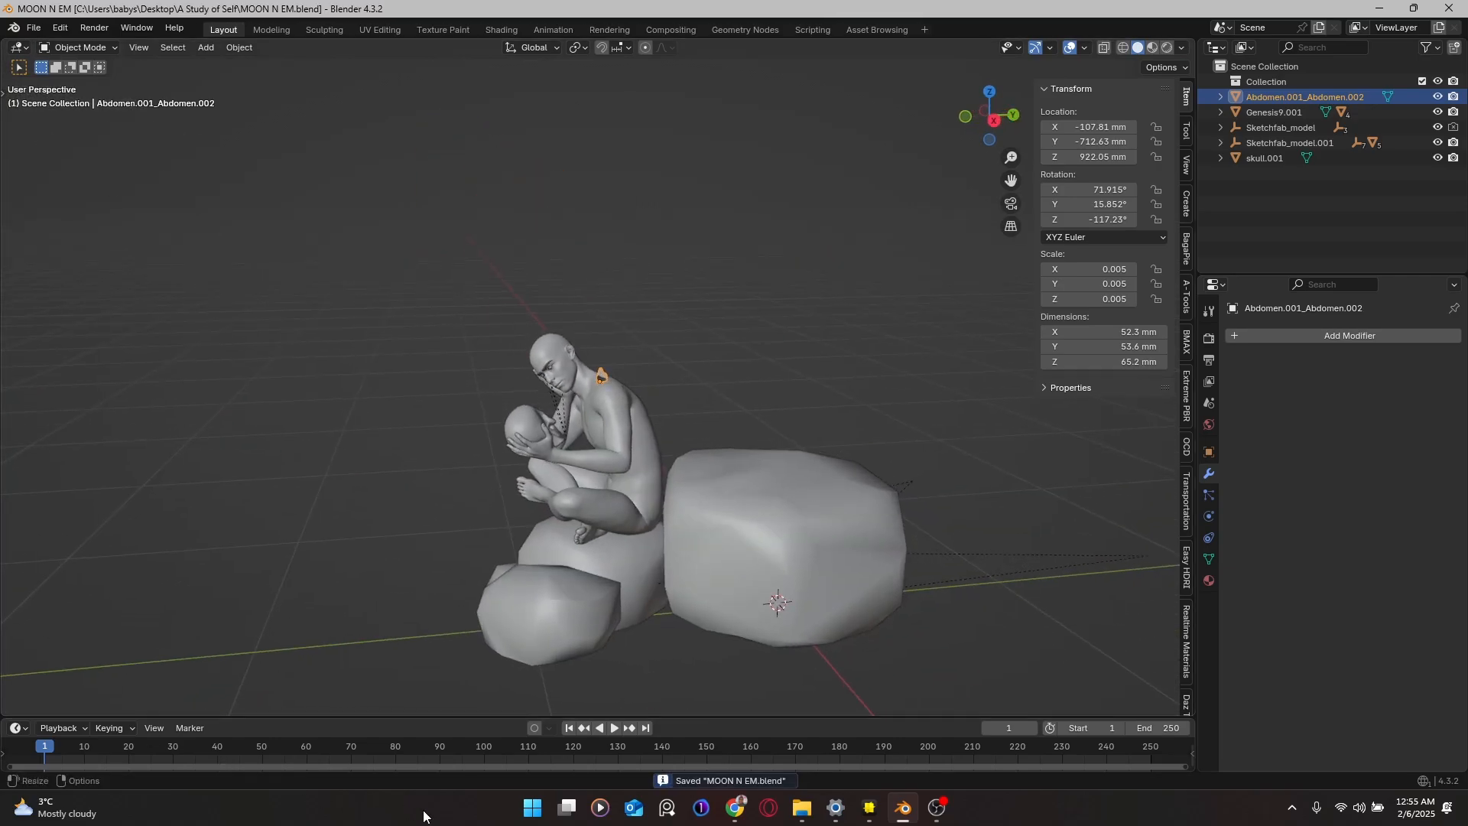
pyautogui.click(33, 29)
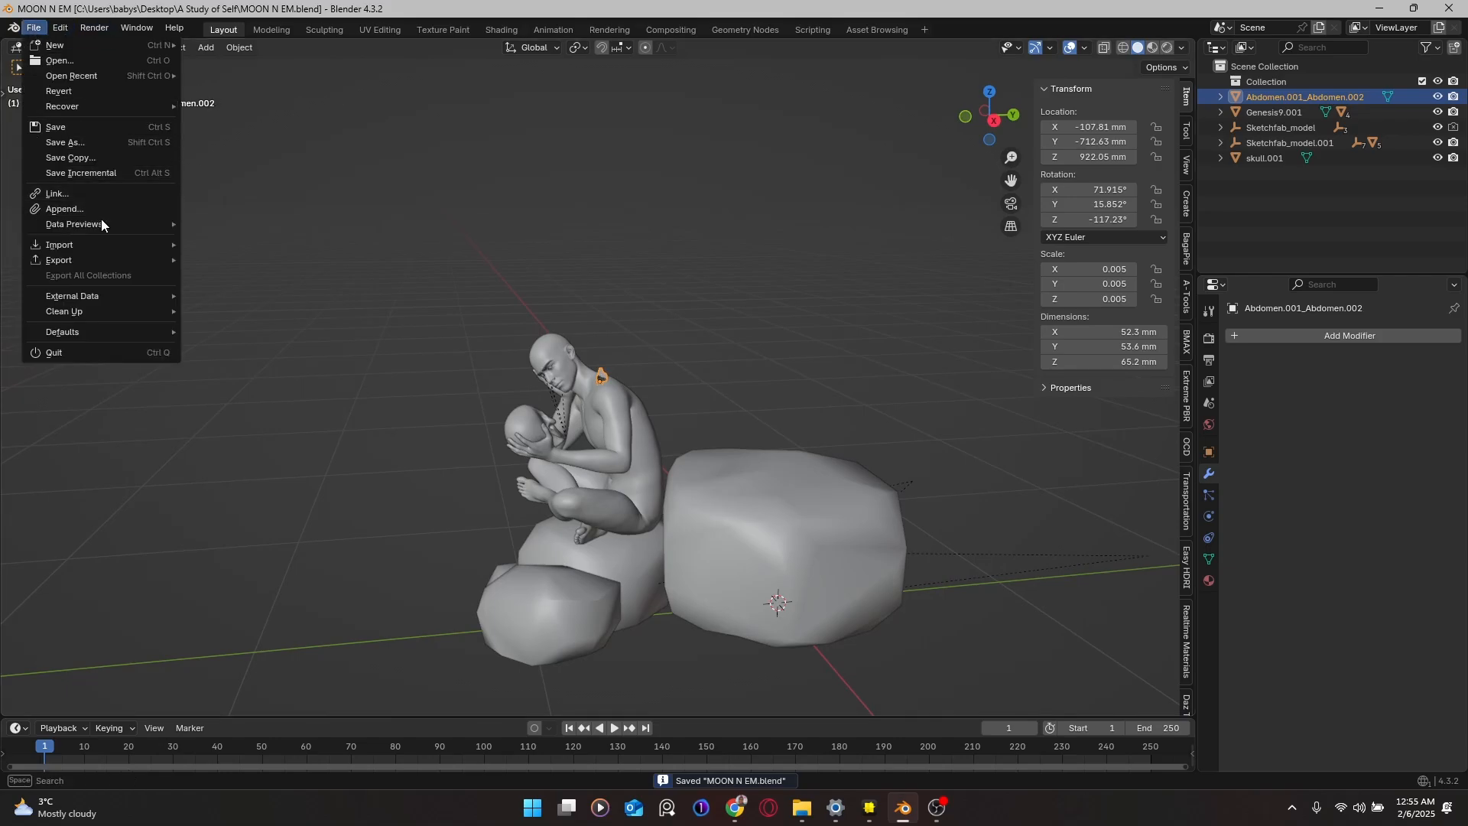
pyautogui.moveTo(108, 255)
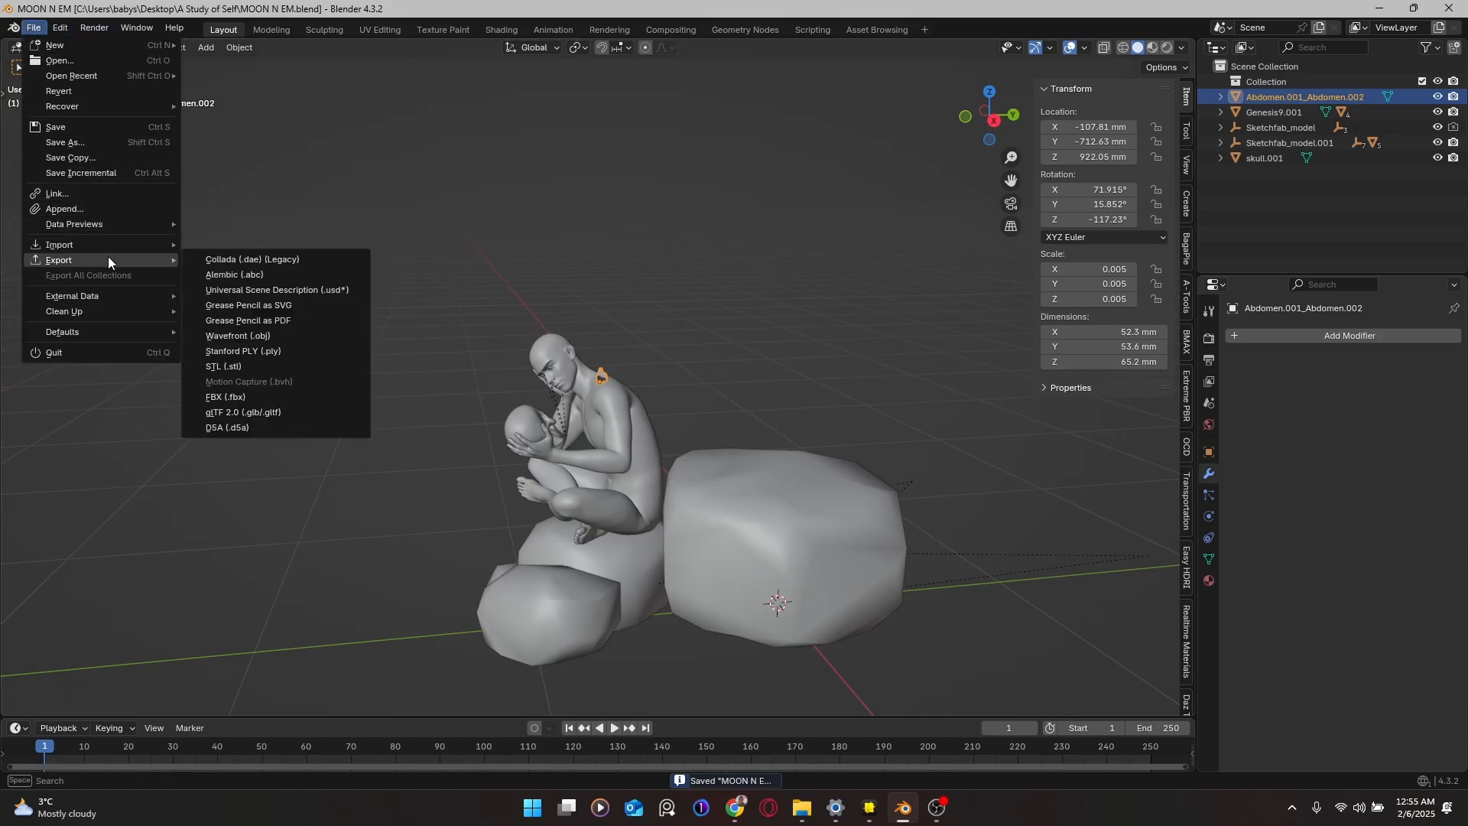
pyautogui.click(252, 410)
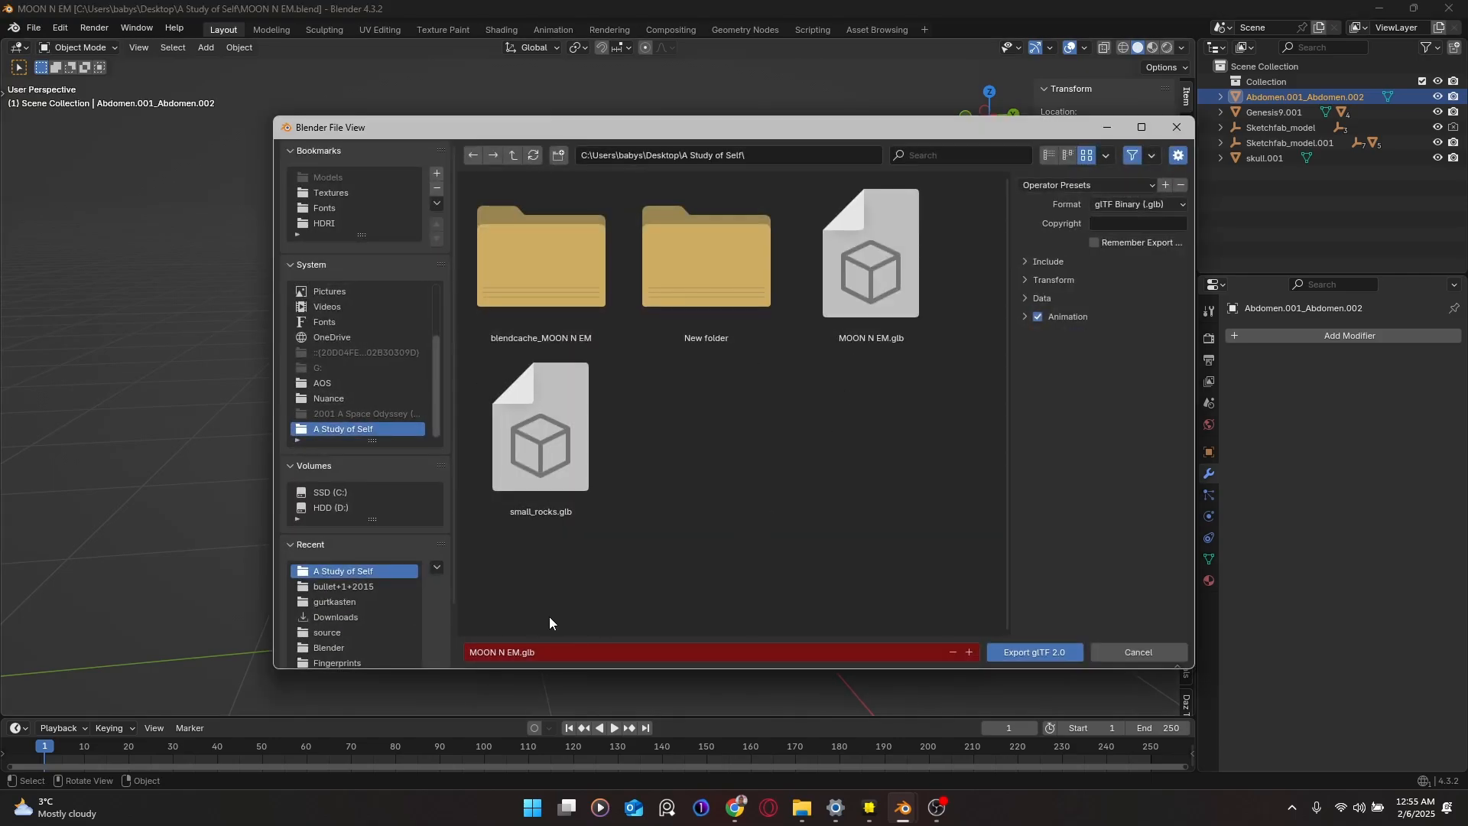
# Step: Export the scene over the existing MOON N EM.glb in the A Study of Self folder
pyautogui.click(889, 237)
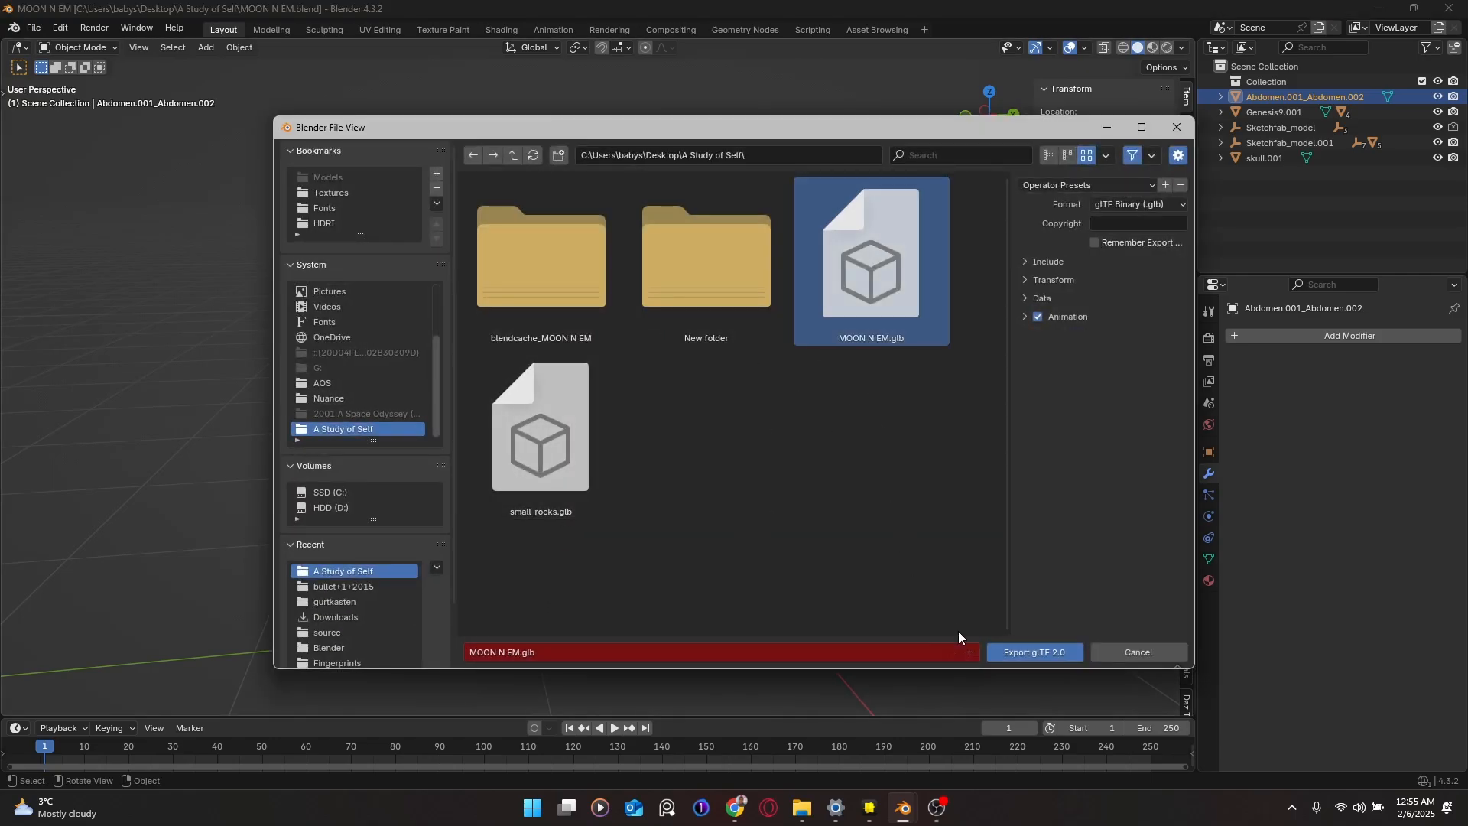
pyautogui.click(1040, 654)
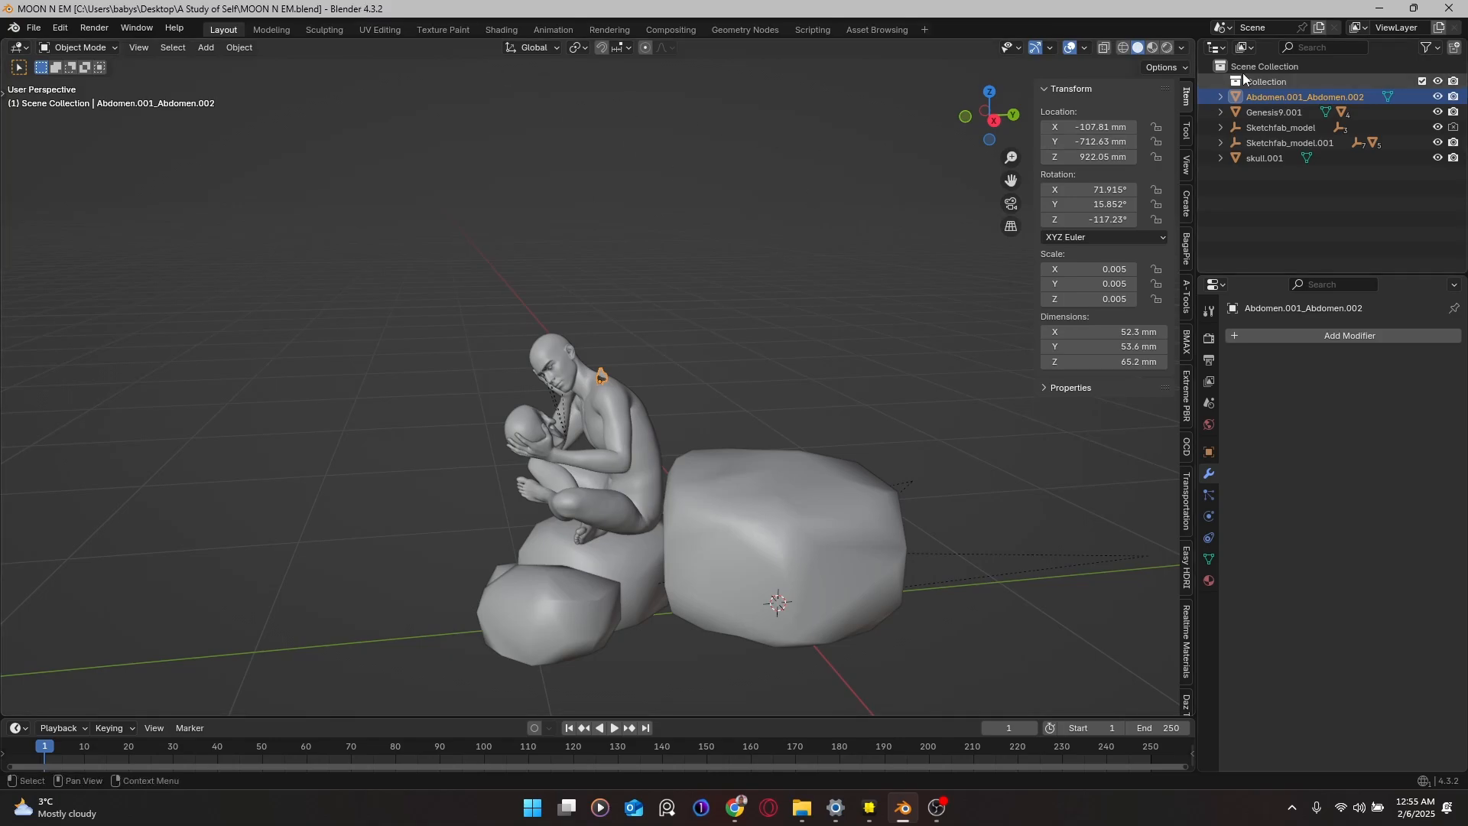
# Step: Minimize Blender and put the 13,648 KB MOON N EM.glb into rename mode in File Explorer
pyautogui.click(1380, 8)
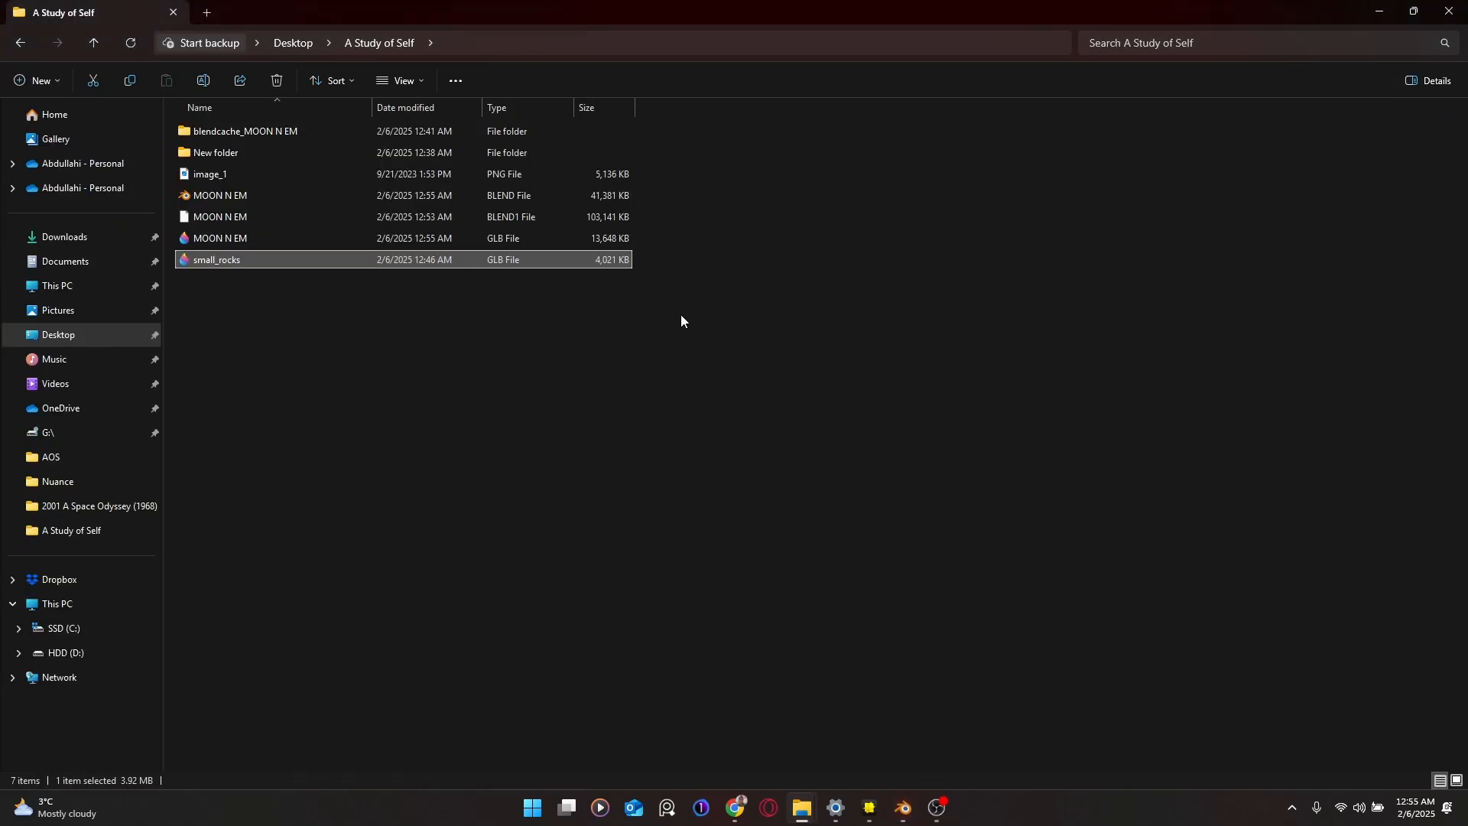
pyautogui.click(373, 237)
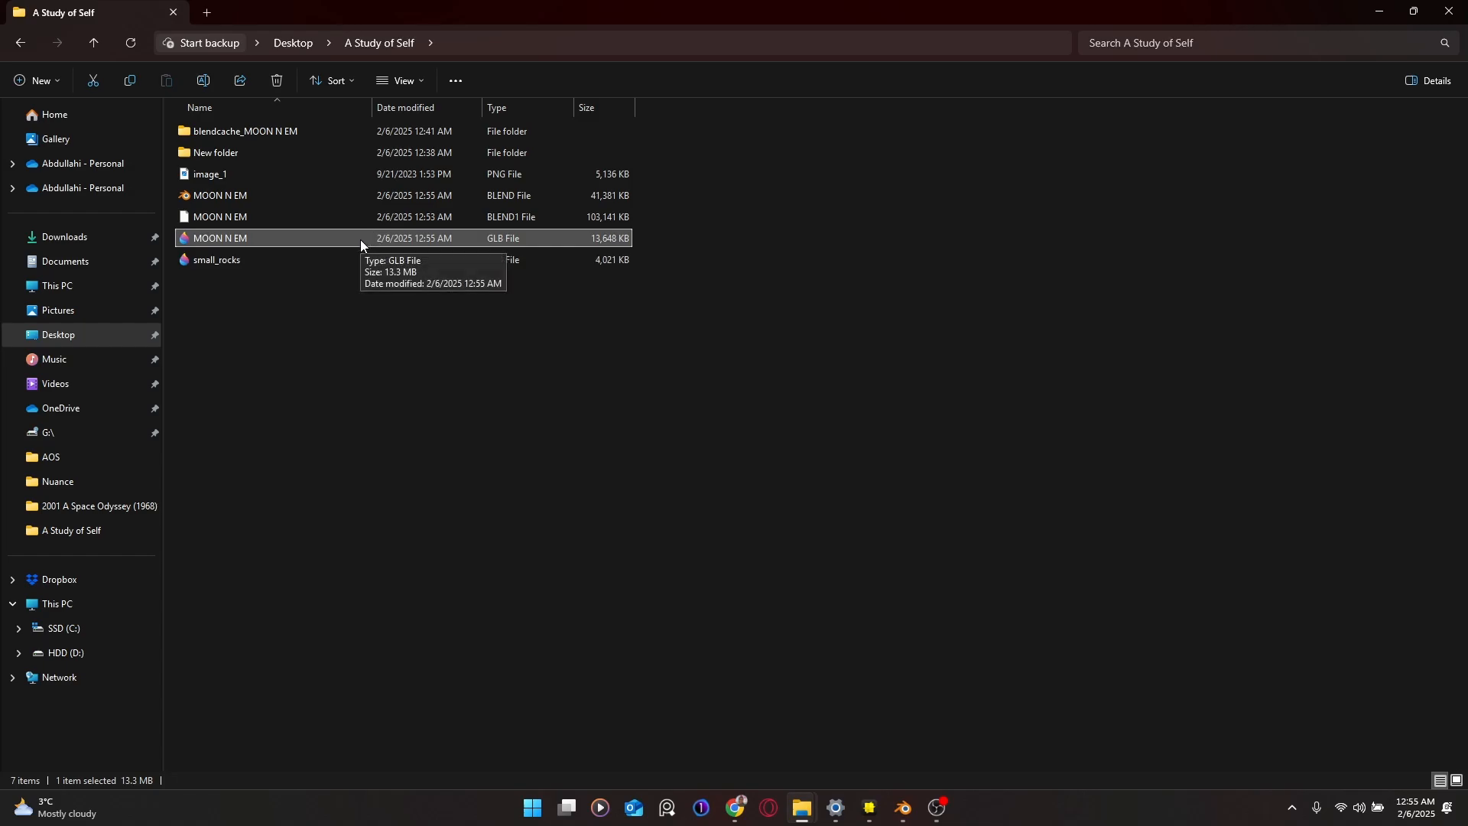
pyautogui.press('F2')
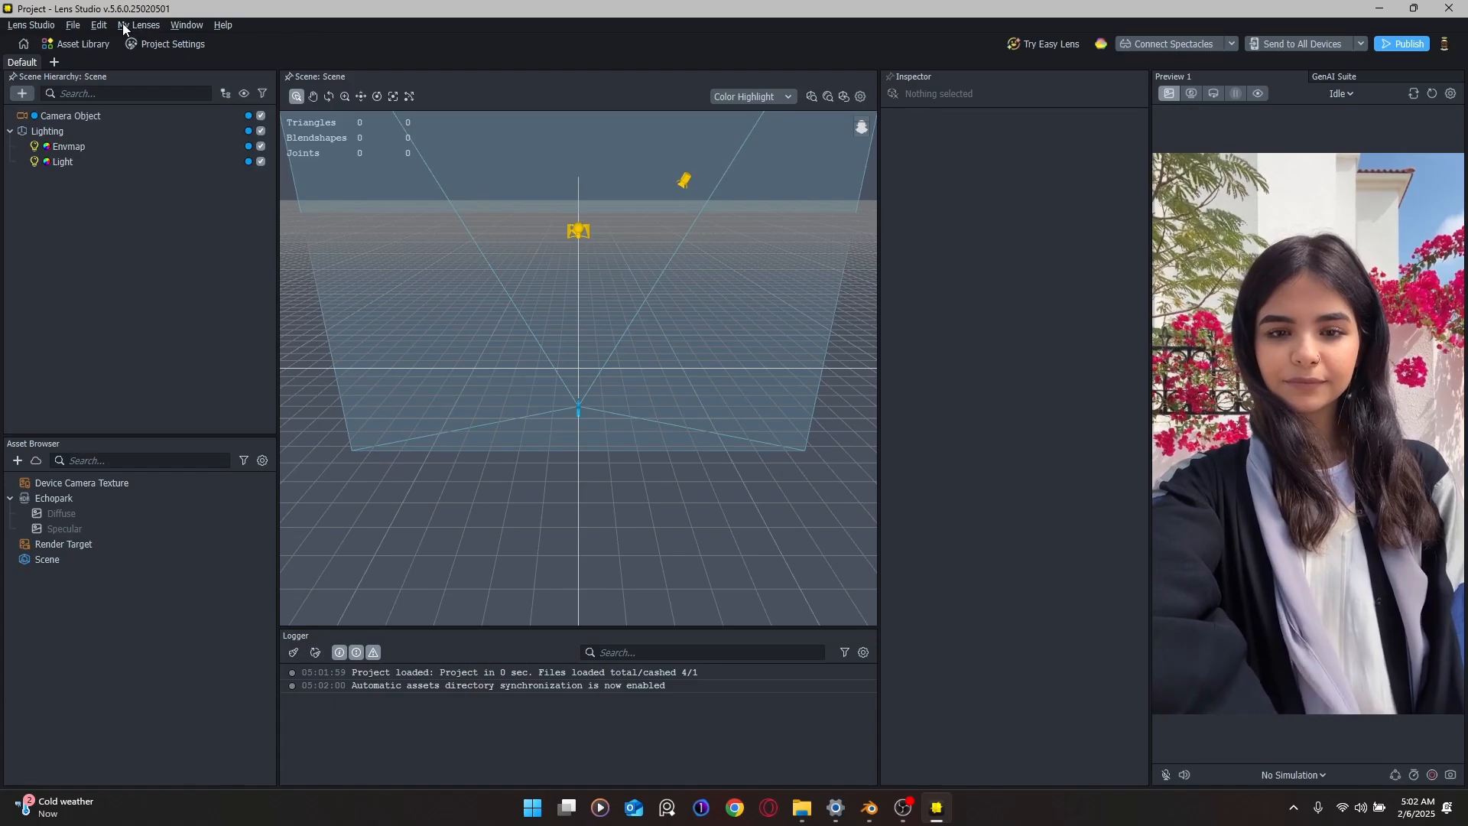
# Step: Search the Asset Library for 'image' and show all matching assets
pyautogui.click(103, 43)
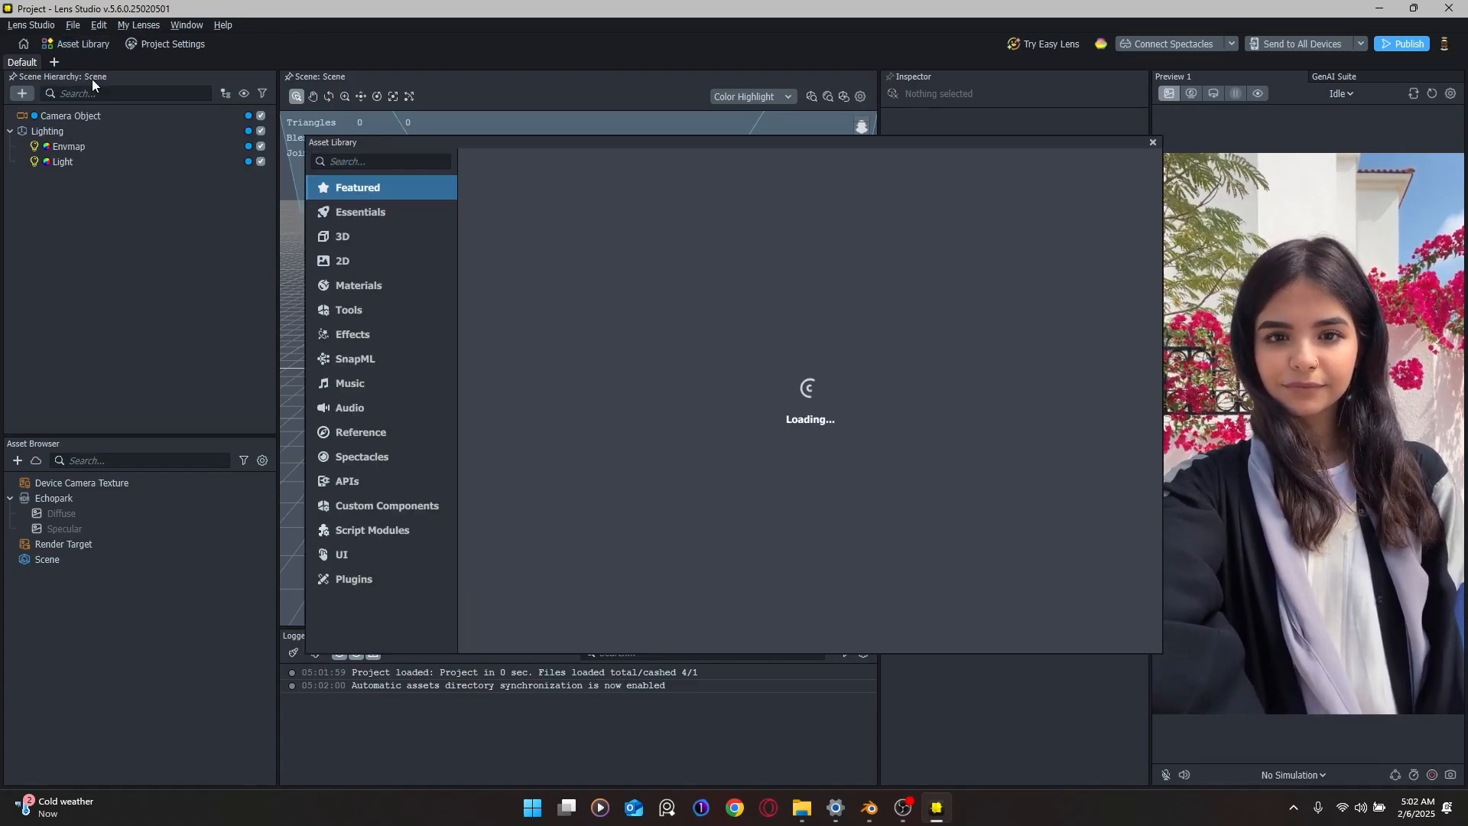
pyautogui.click(411, 162)
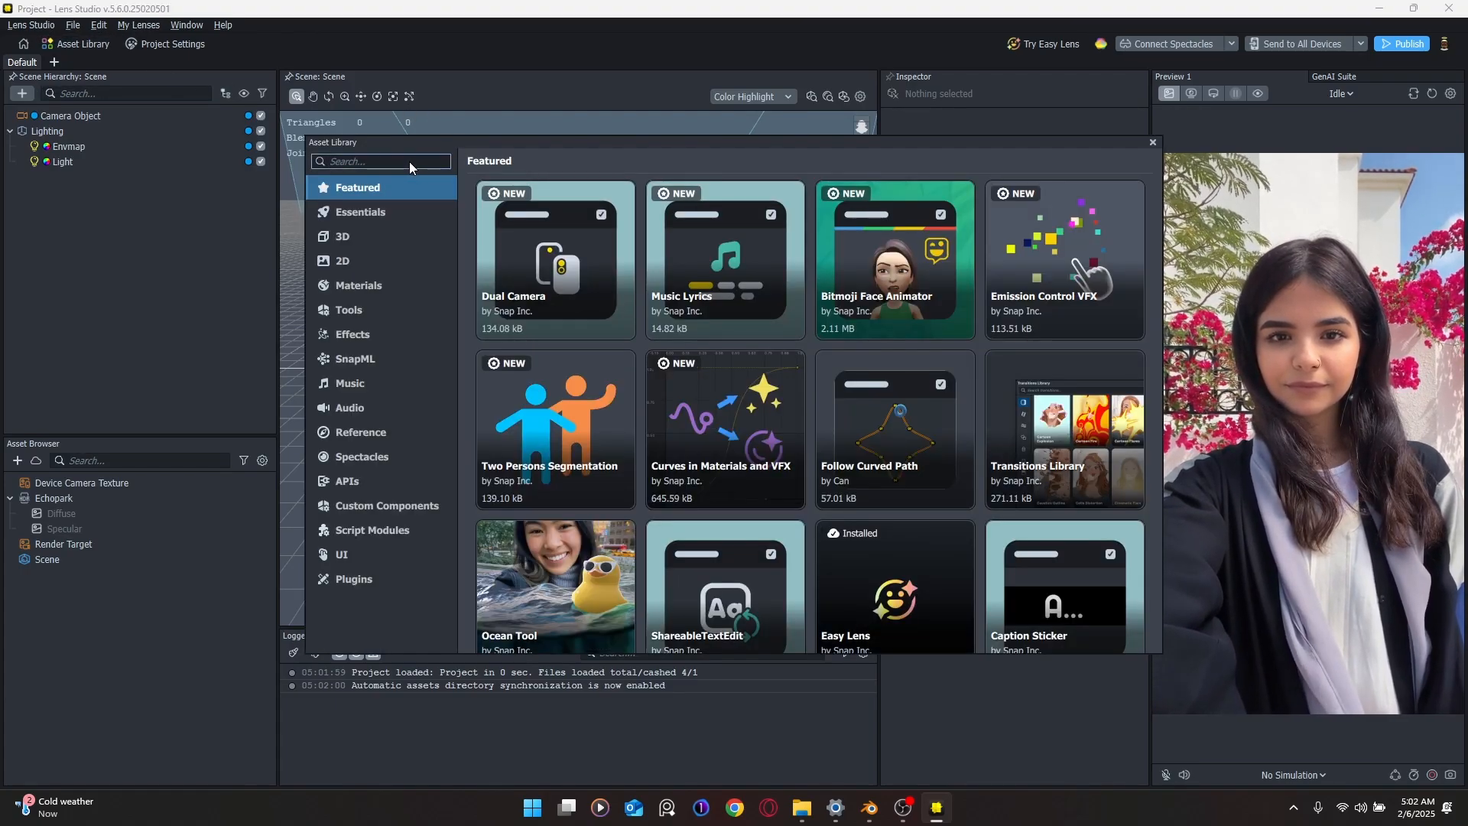
pyautogui.write('image')
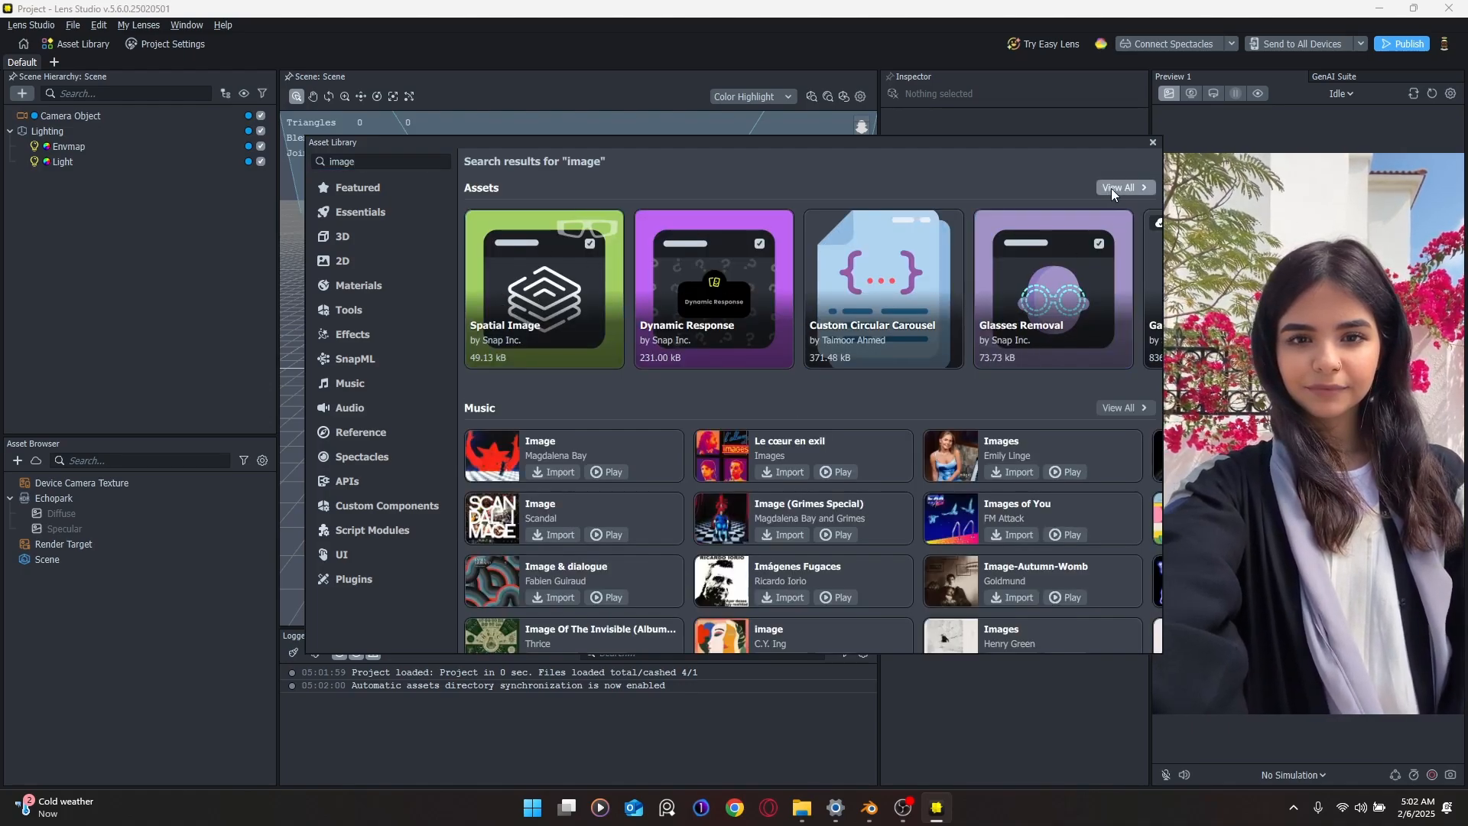
pyautogui.click(1112, 188)
# Step: Browse the 'image' asset results, such as Spatial Image and Marker Image
pyautogui.scroll(-5, 852, 383)
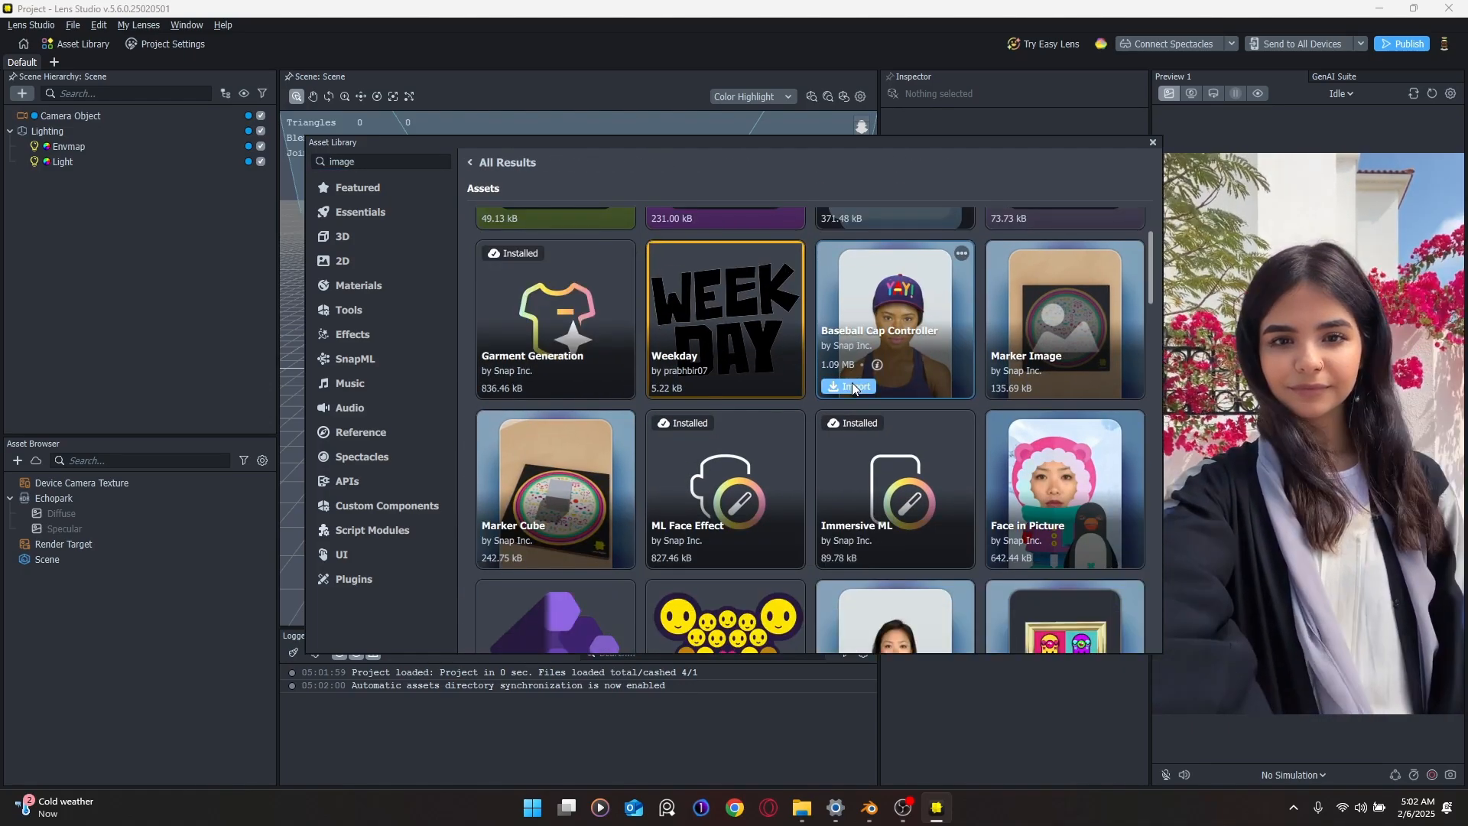
pyautogui.moveTo(579, 429)
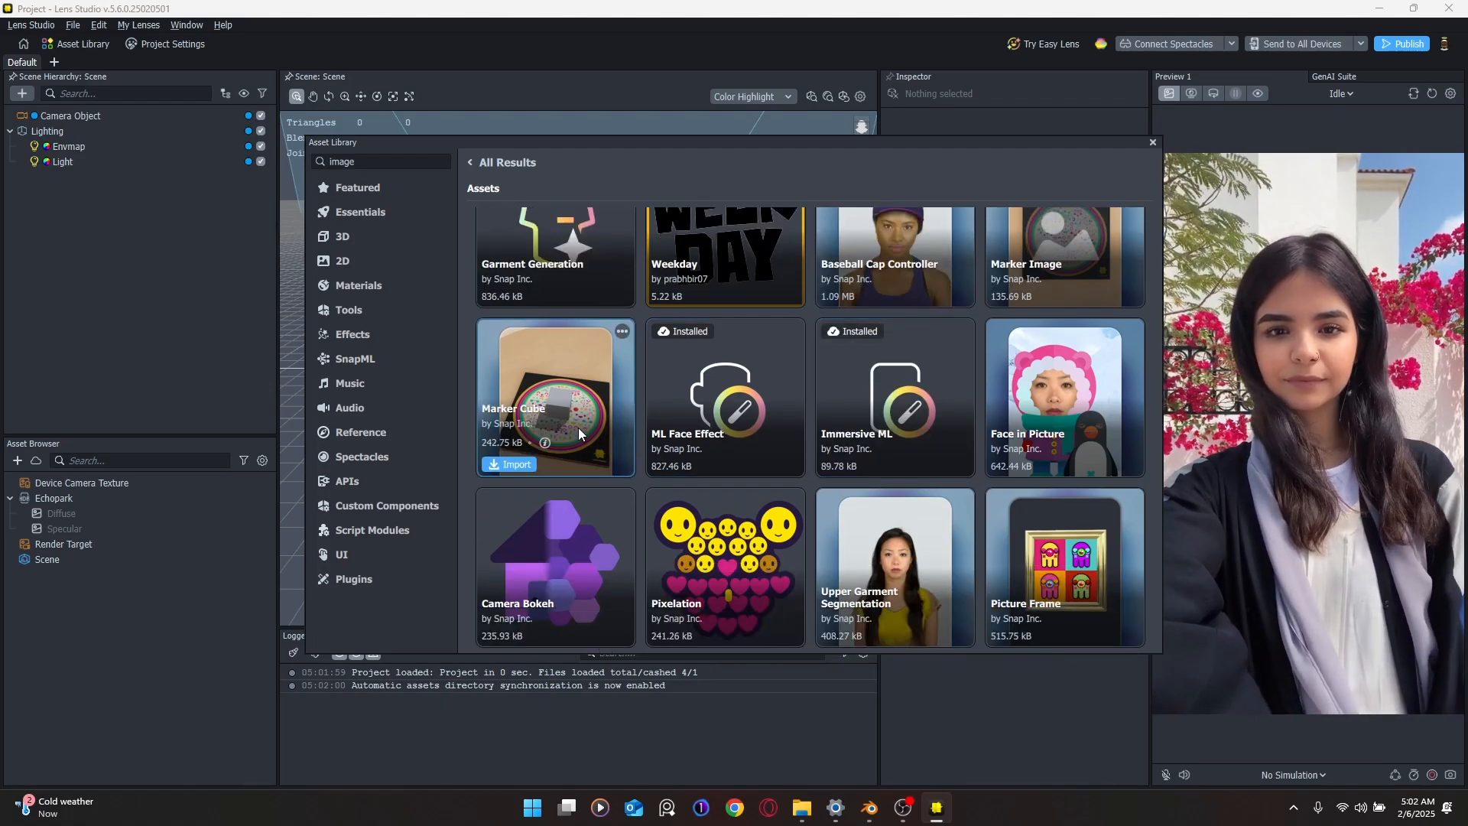
pyautogui.scroll(-5, 578, 428)
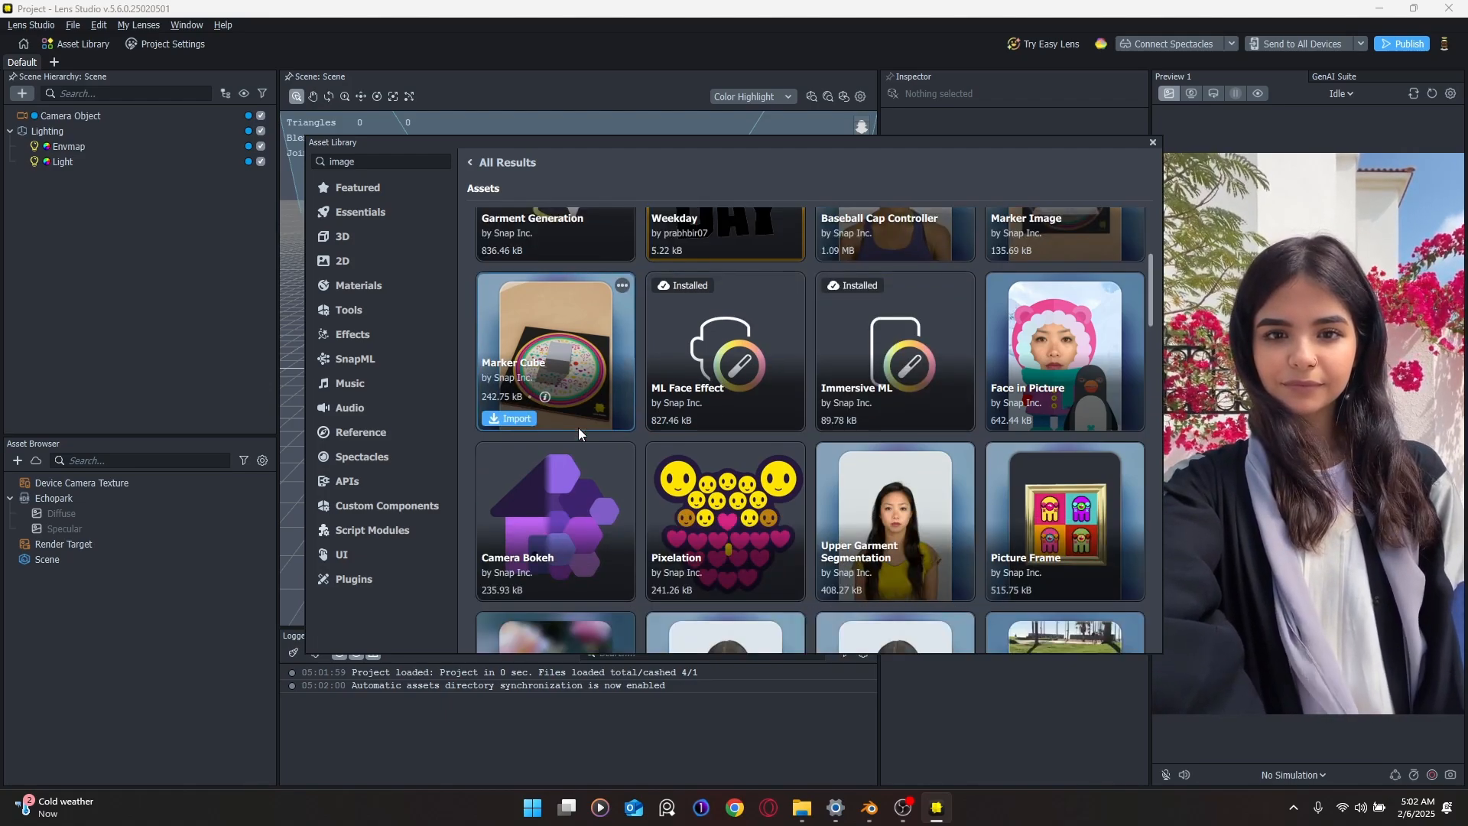
pyautogui.scroll(-12, 579, 428)
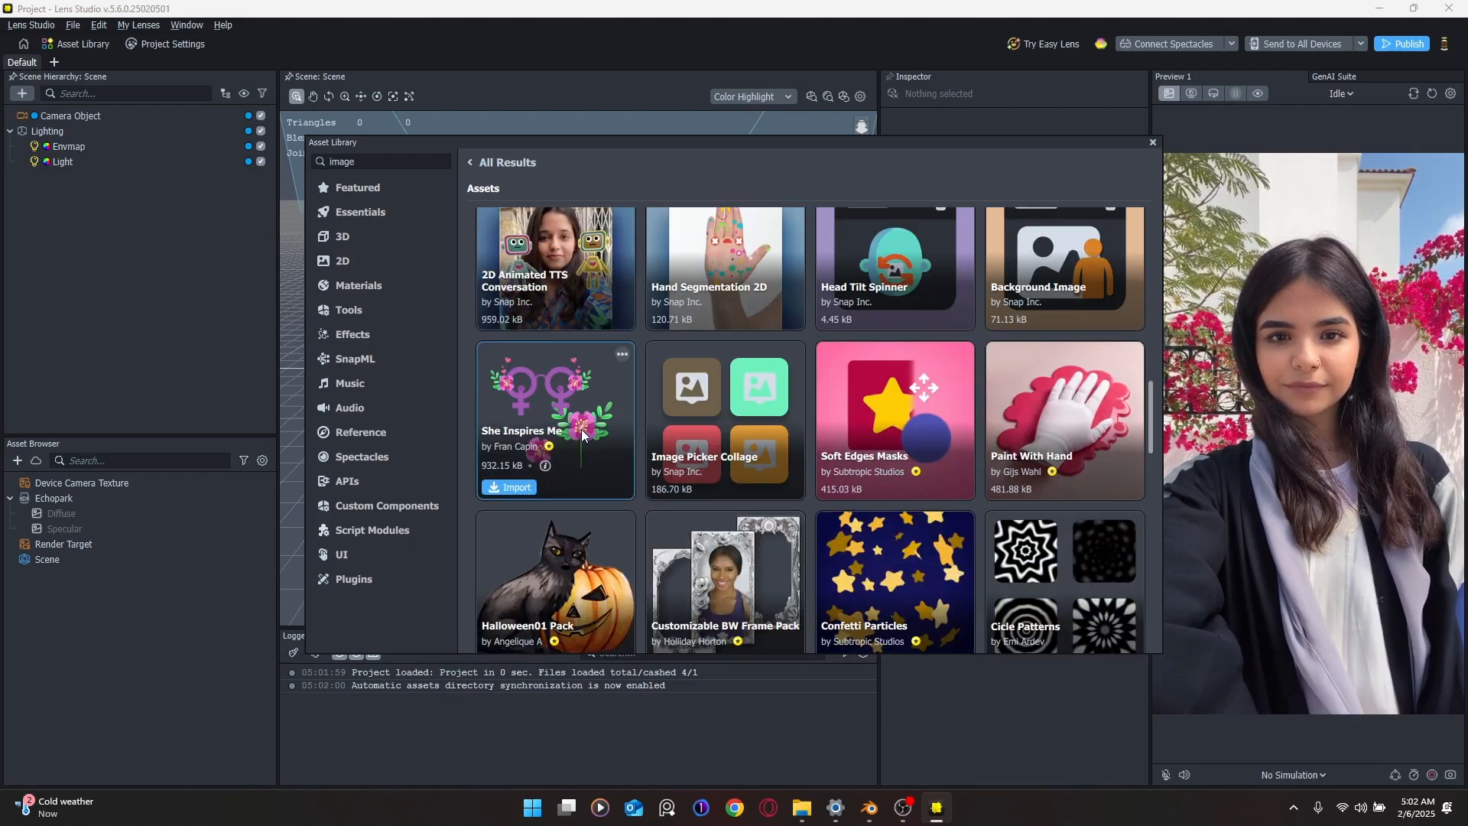
pyautogui.scroll(-18, 581, 429)
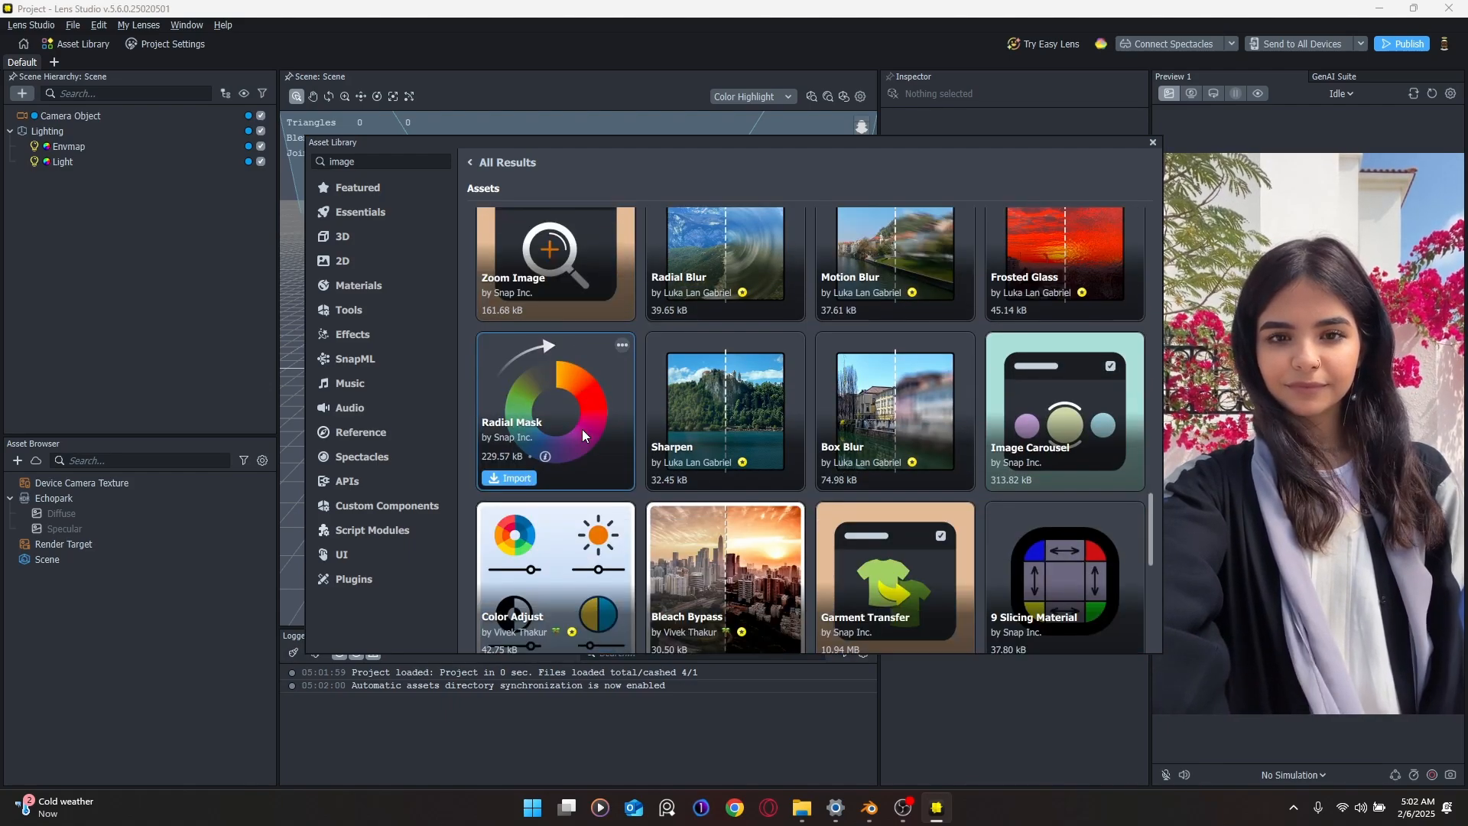
pyautogui.scroll(-7, 581, 429)
pyautogui.scroll(12, 625, 453)
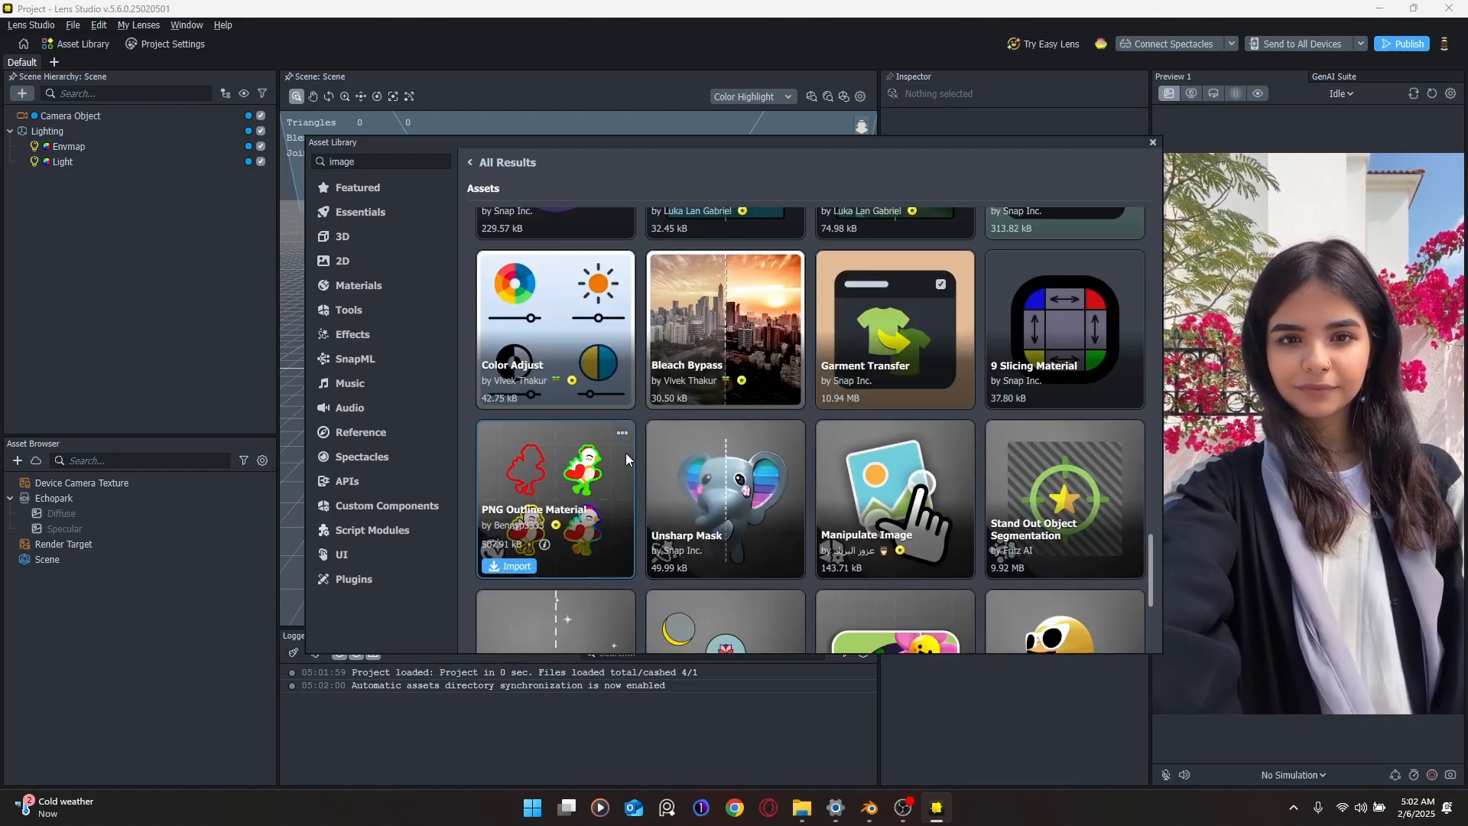
pyautogui.scroll(-9, 618, 468)
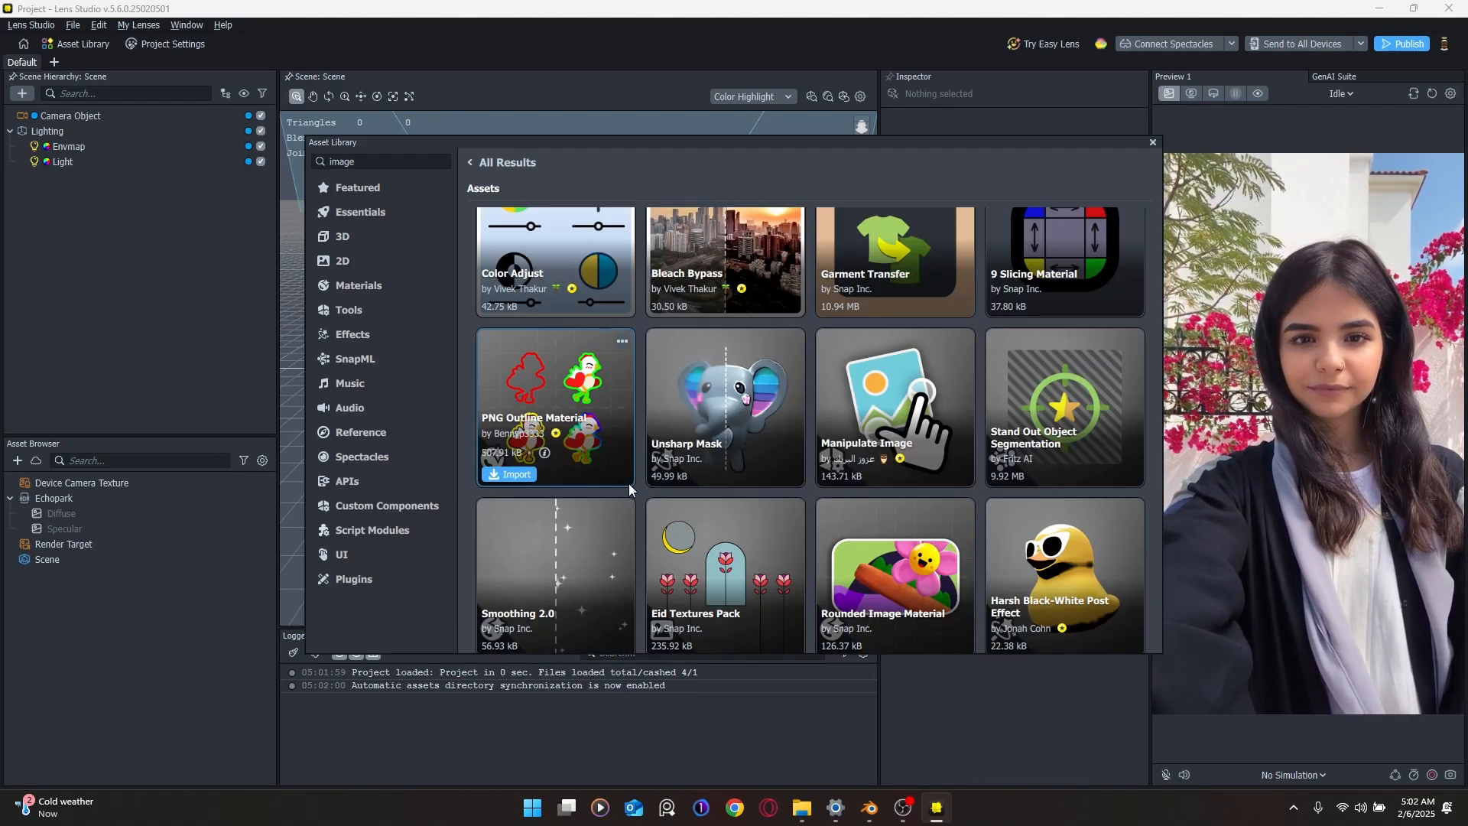
pyautogui.scroll(2, 635, 484)
pyautogui.scroll(20, 643, 490)
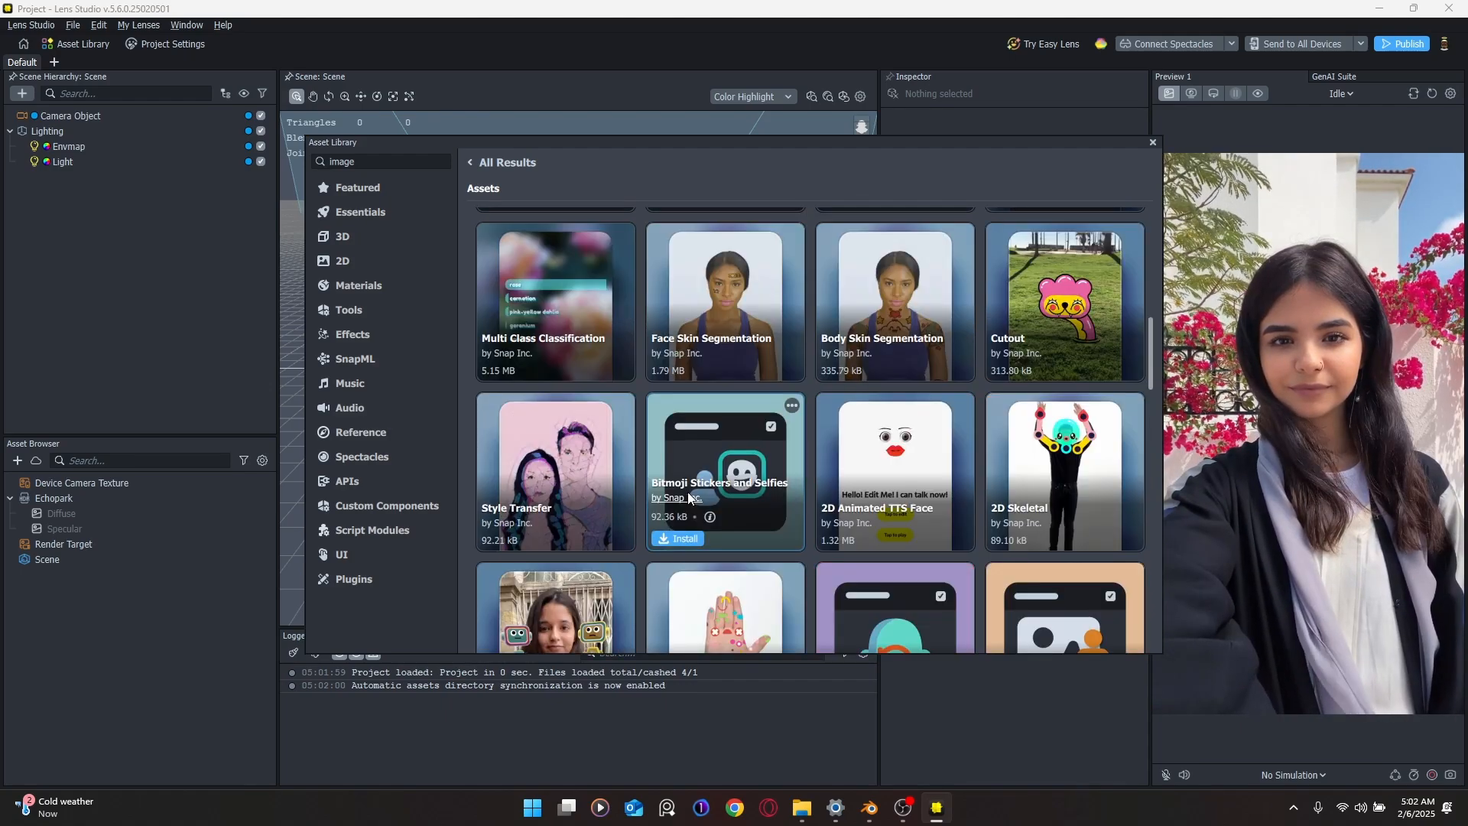
pyautogui.scroll(2, 687, 491)
pyautogui.moveTo(394, 159); pyautogui.dragTo(334, 159)
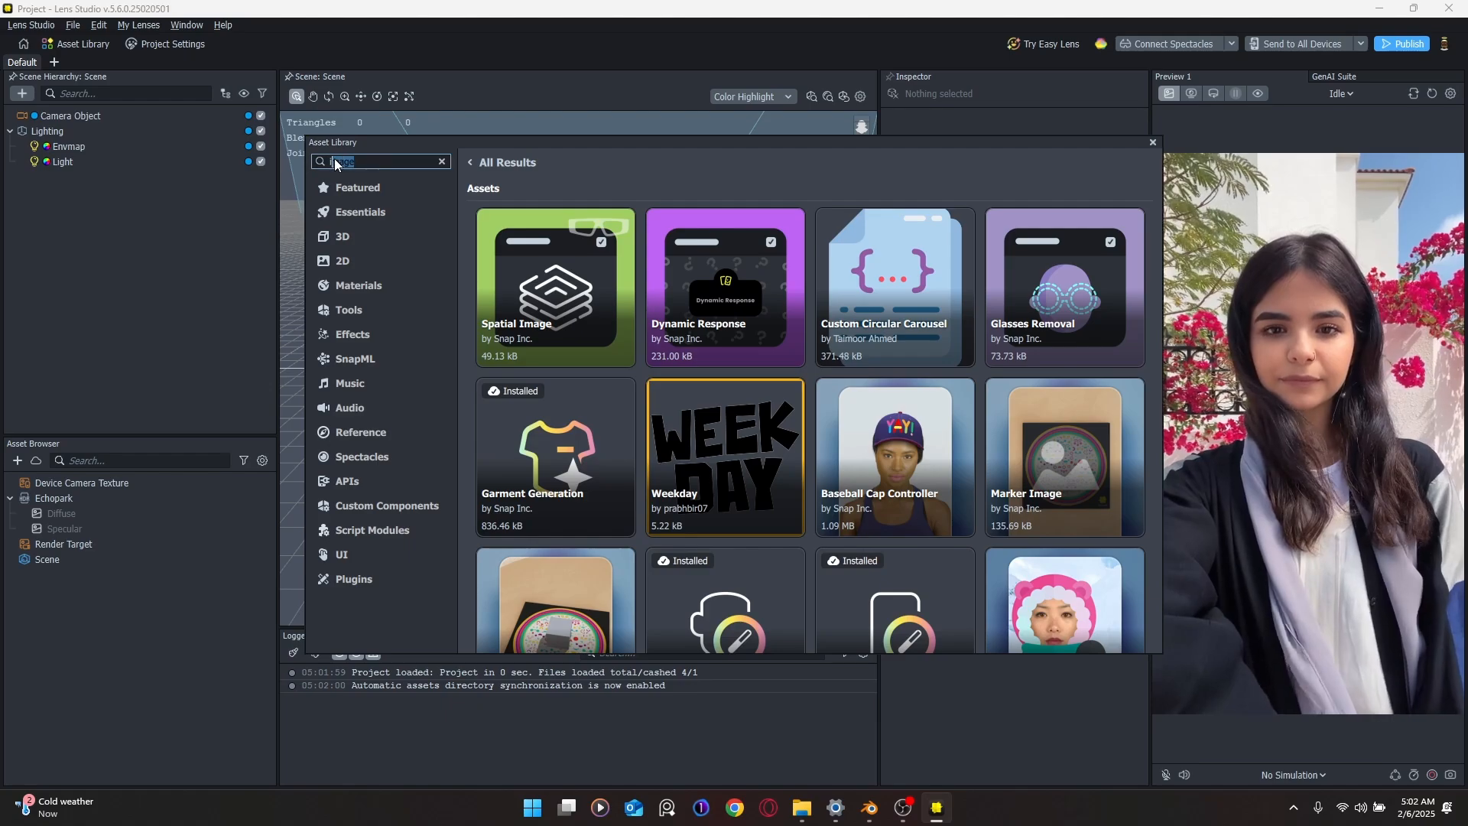
# Step: Search assets for 'track' and browse results like Foot Tracking and Extended Marker Tracking
pyautogui.write('tr')
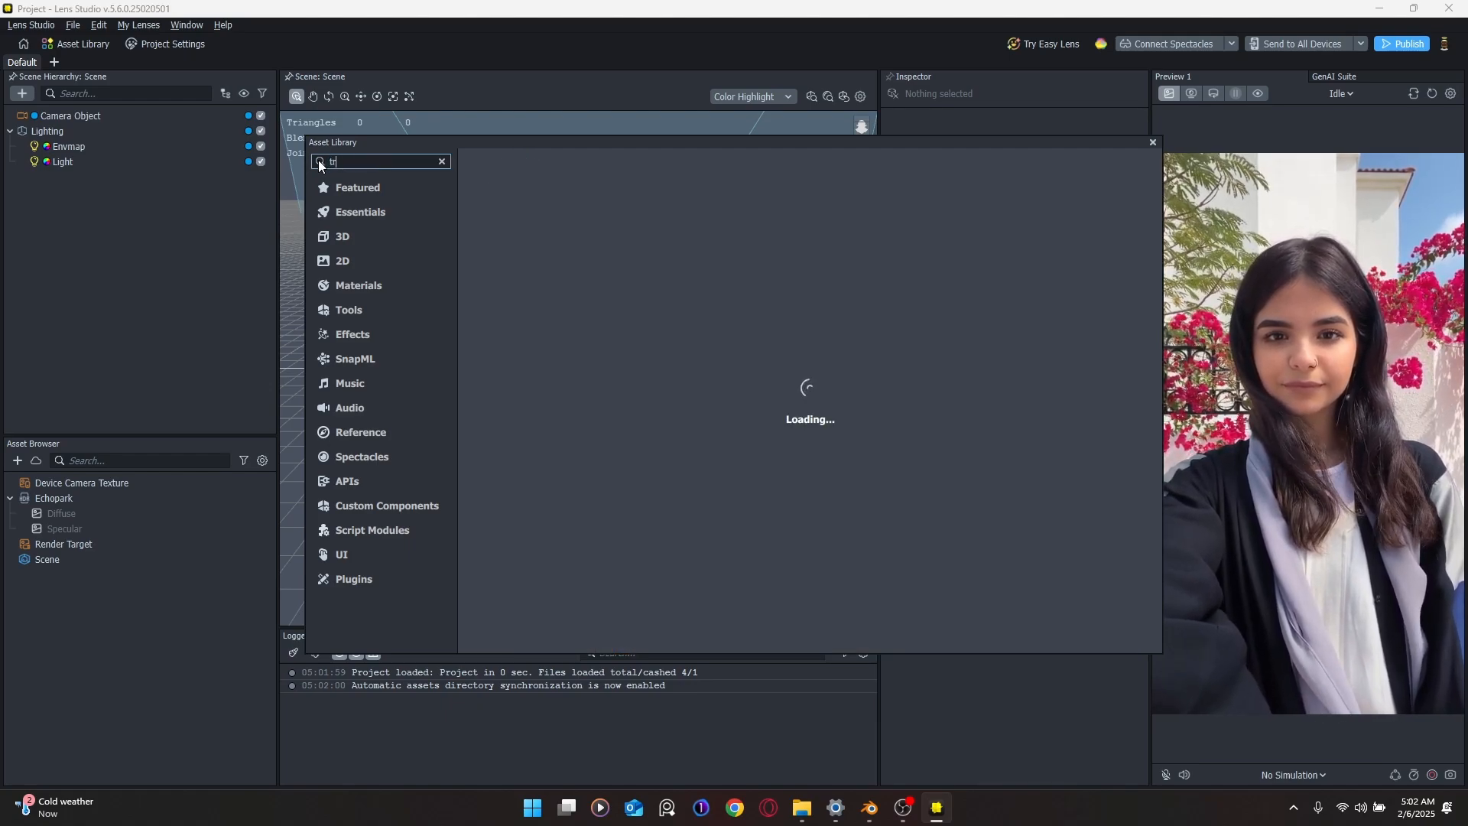
pyautogui.write('acker')
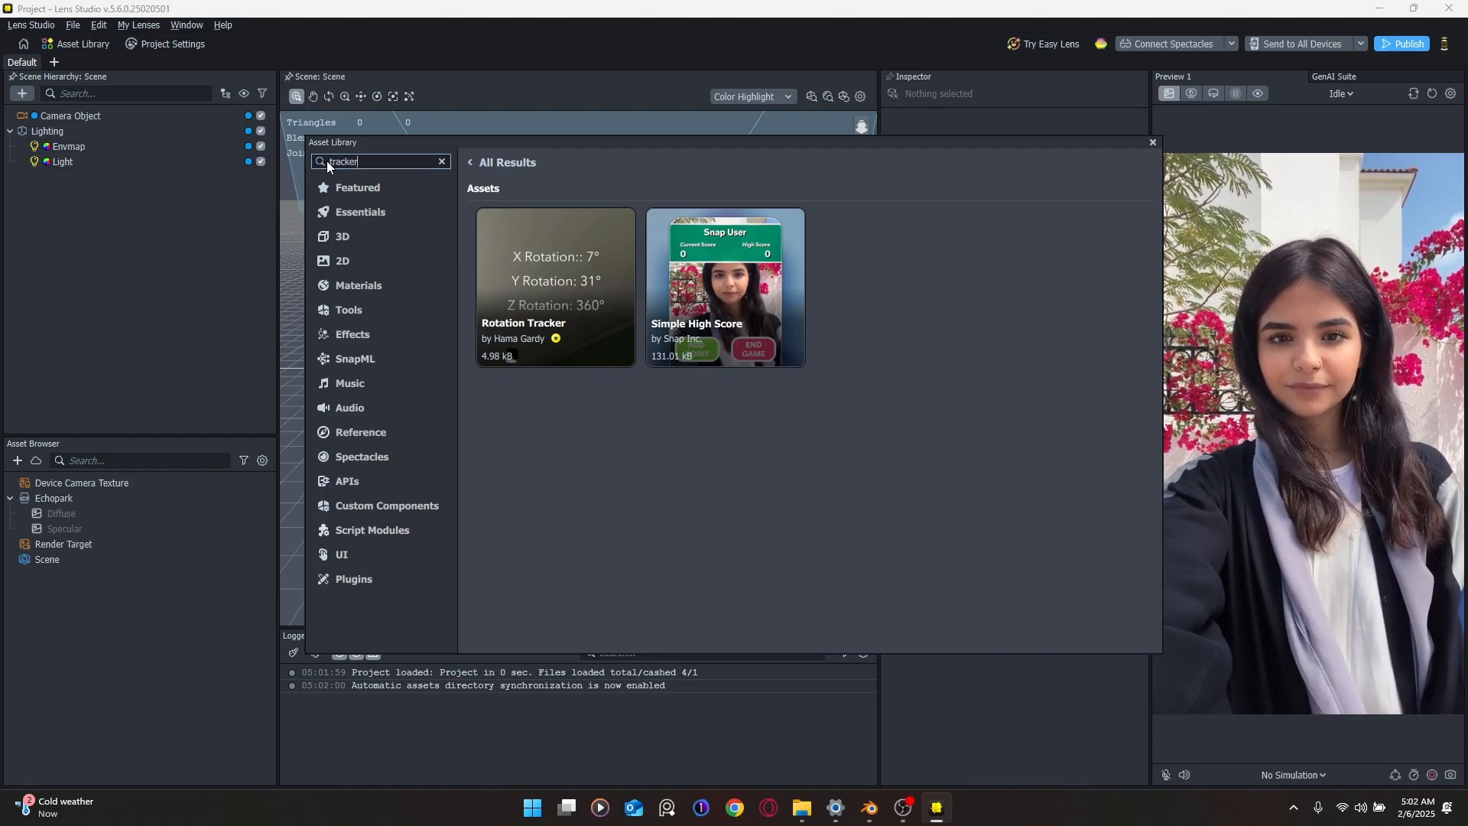
pyautogui.press('BackSpace')
pyautogui.press('BackSpace')
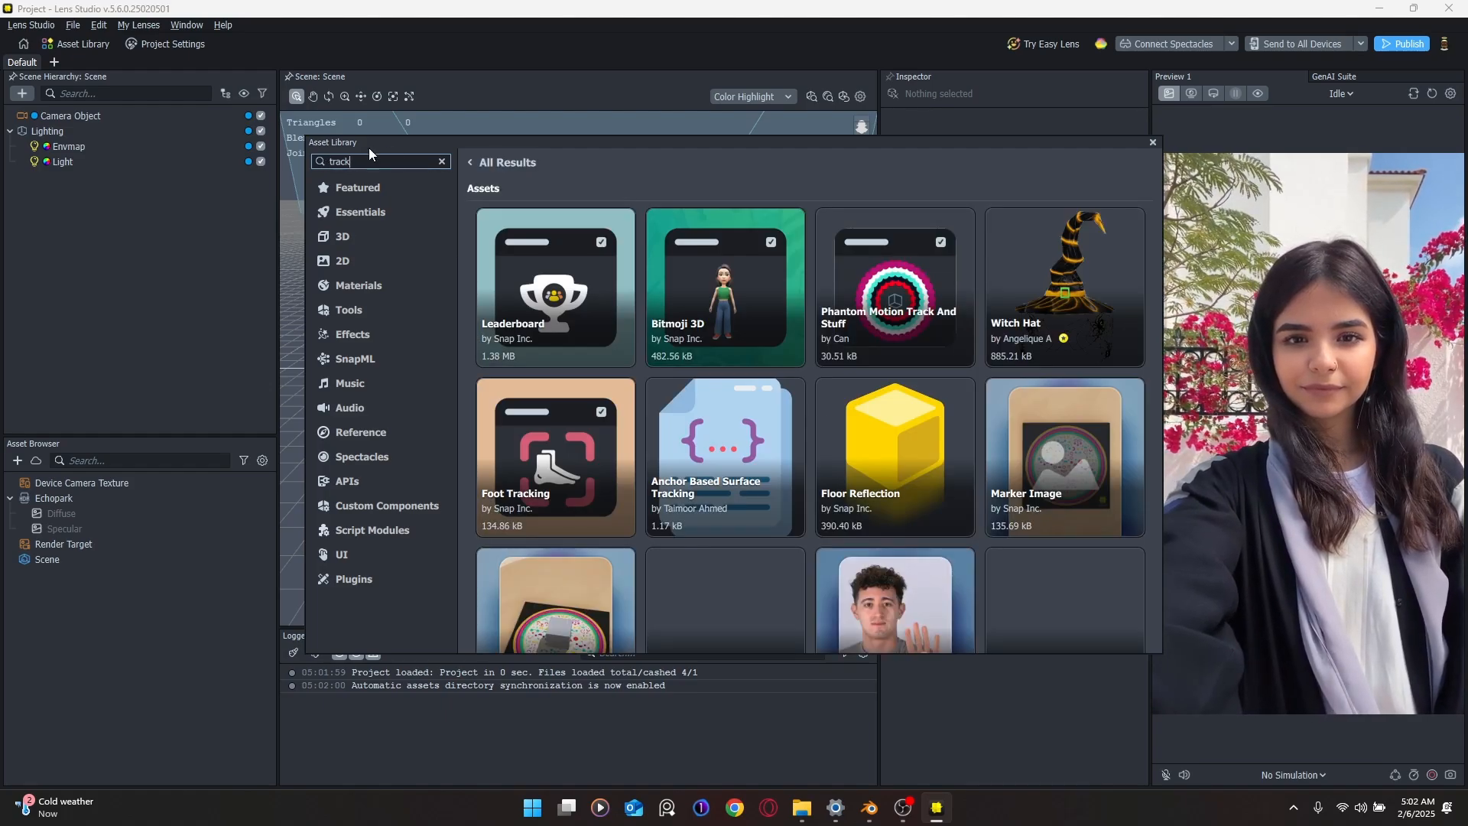
pyautogui.scroll(-6, 814, 255)
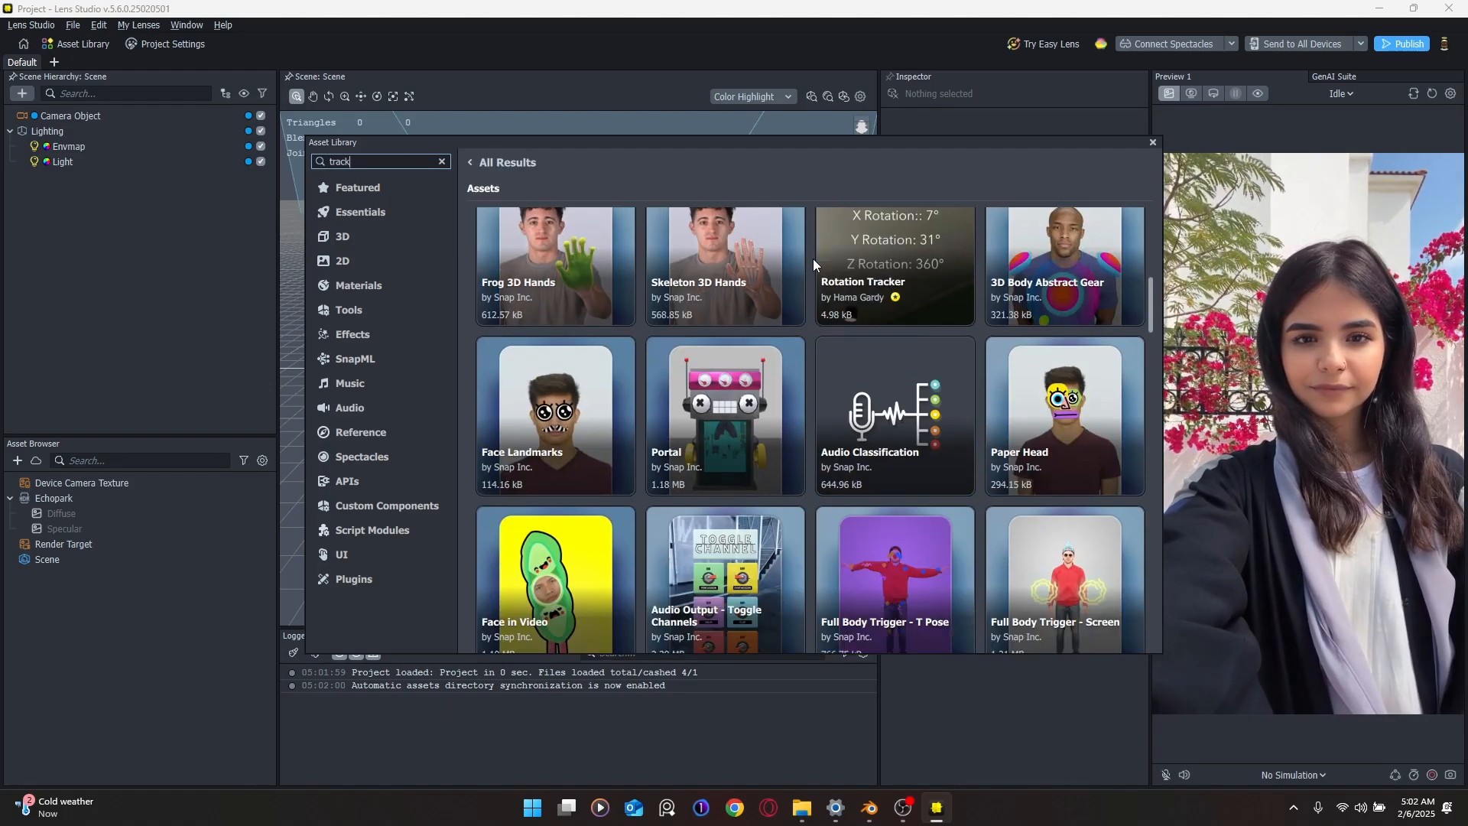
pyautogui.scroll(-5, 840, 292)
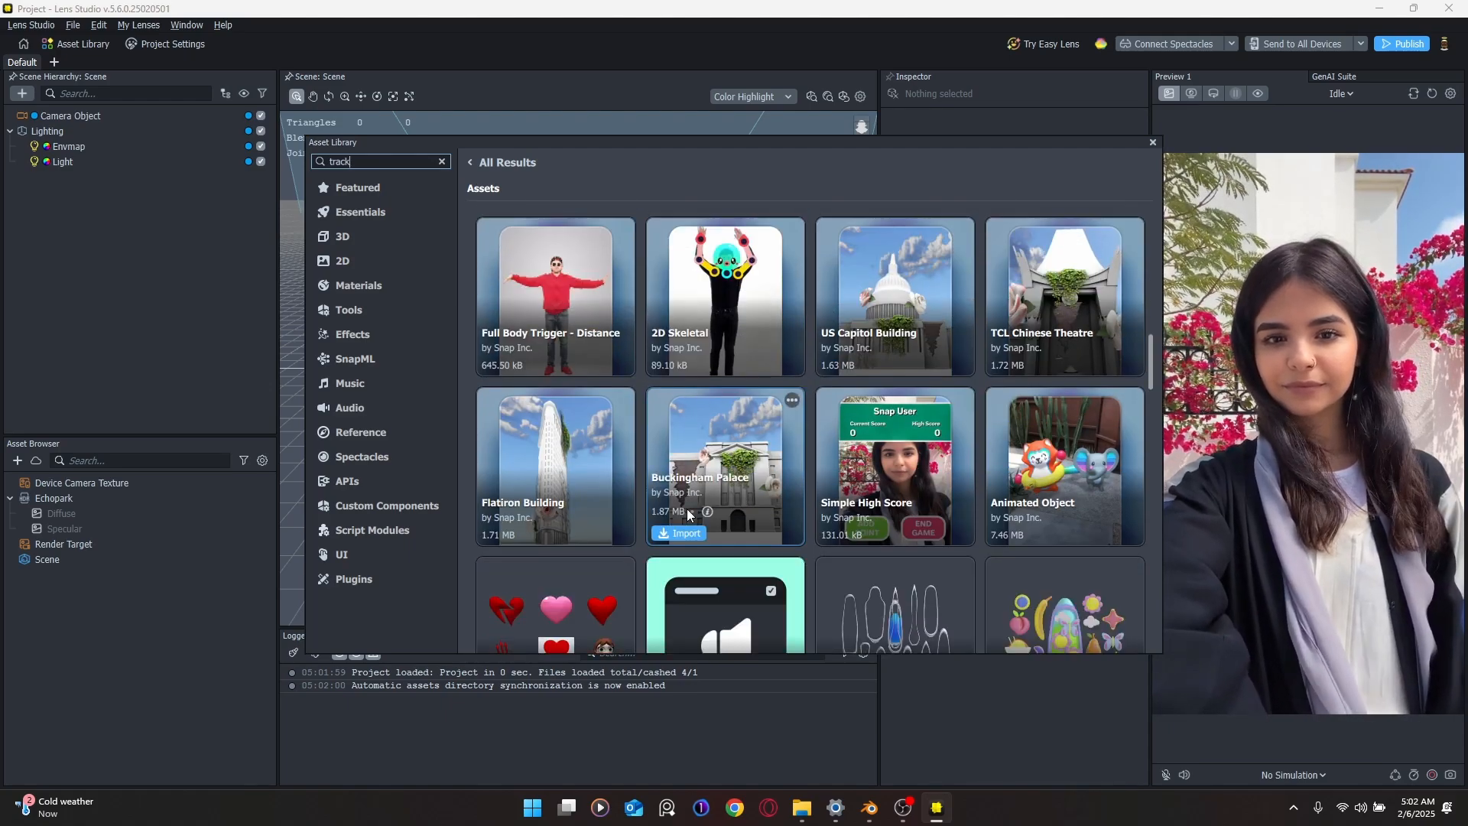
pyautogui.scroll(-5, 861, 466)
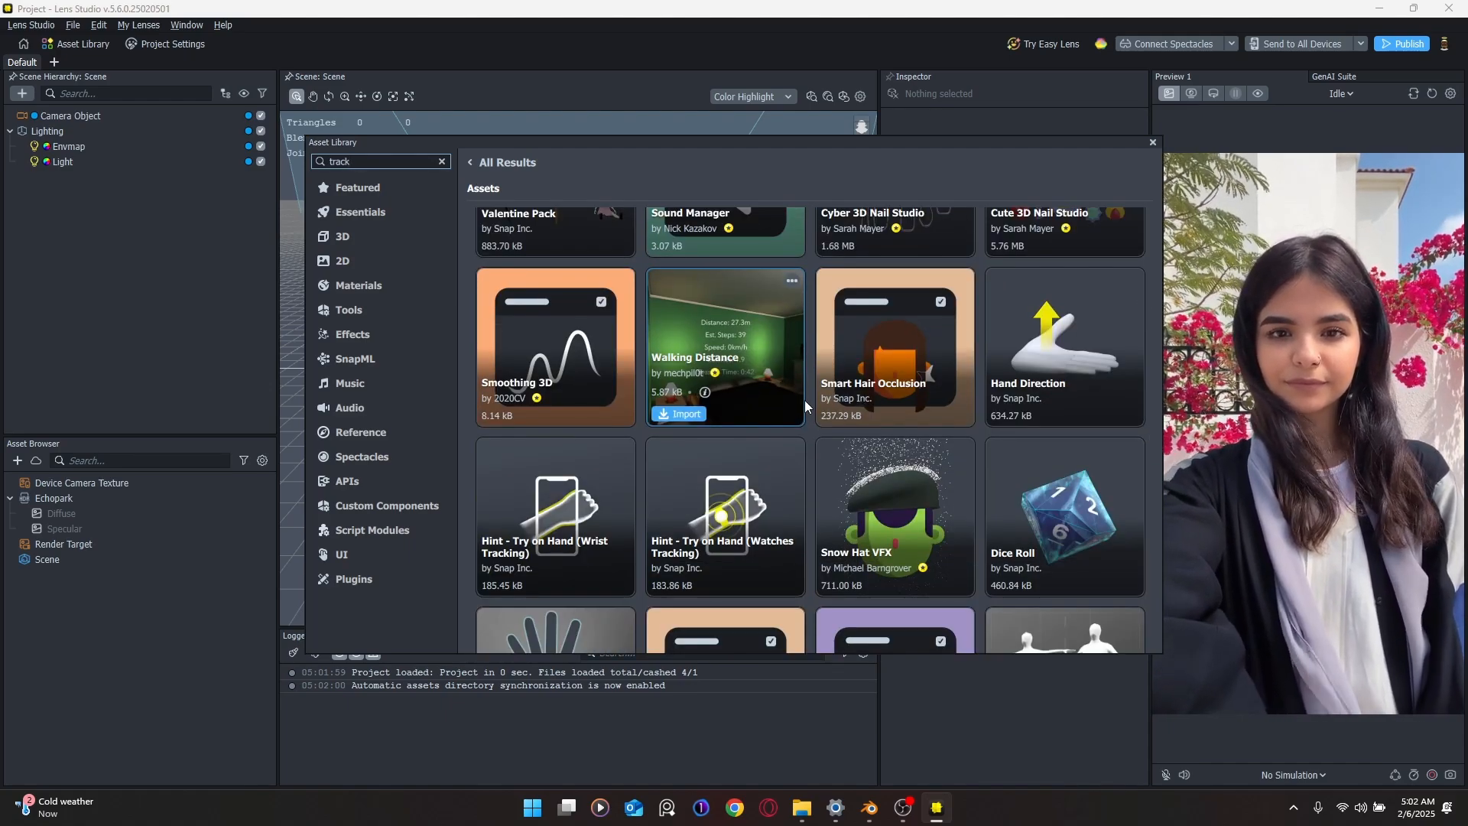
pyautogui.scroll(-5, 804, 401)
pyautogui.scroll(-5, 805, 401)
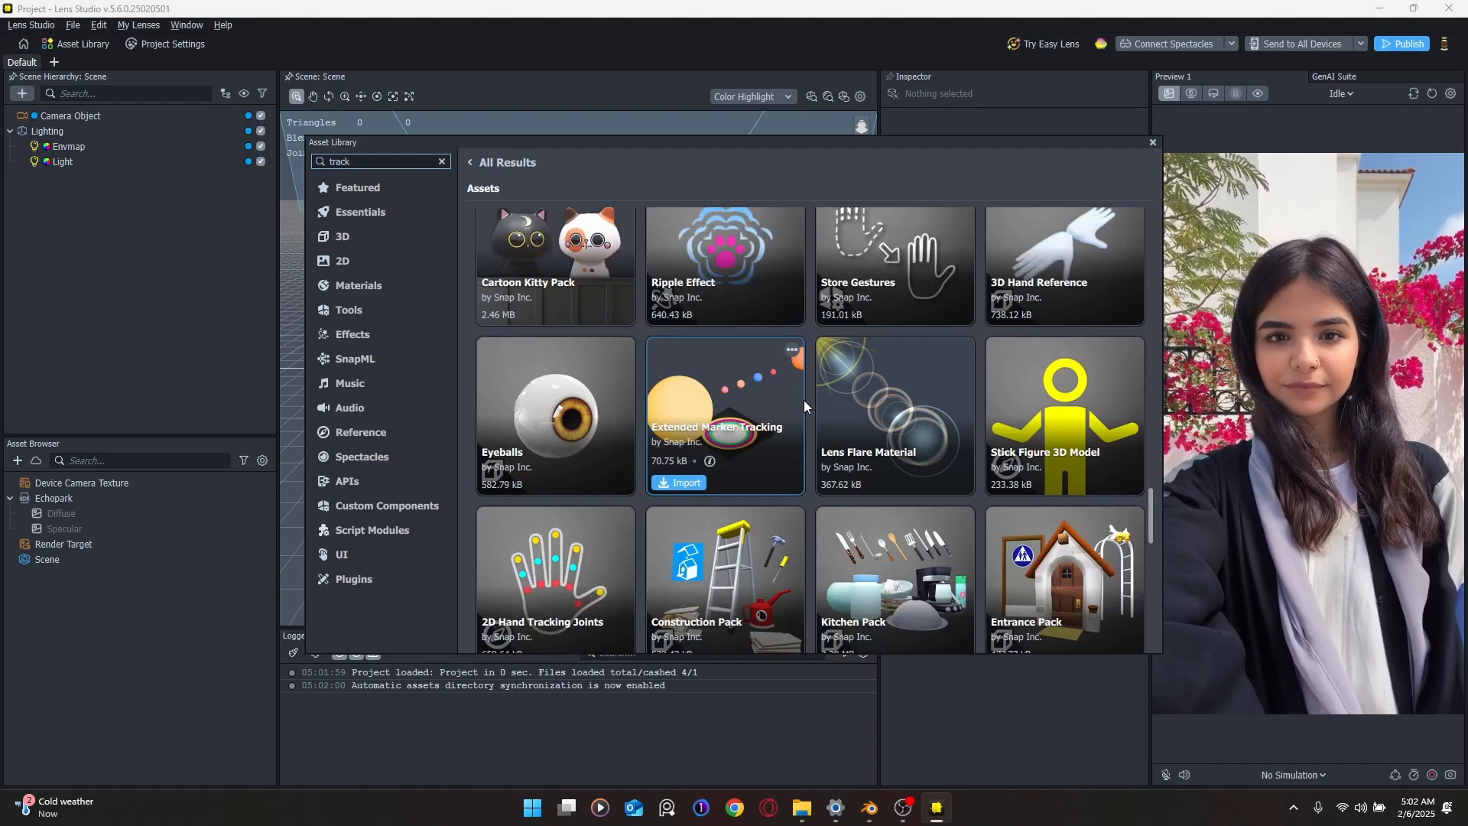
pyautogui.scroll(-1, 804, 401)
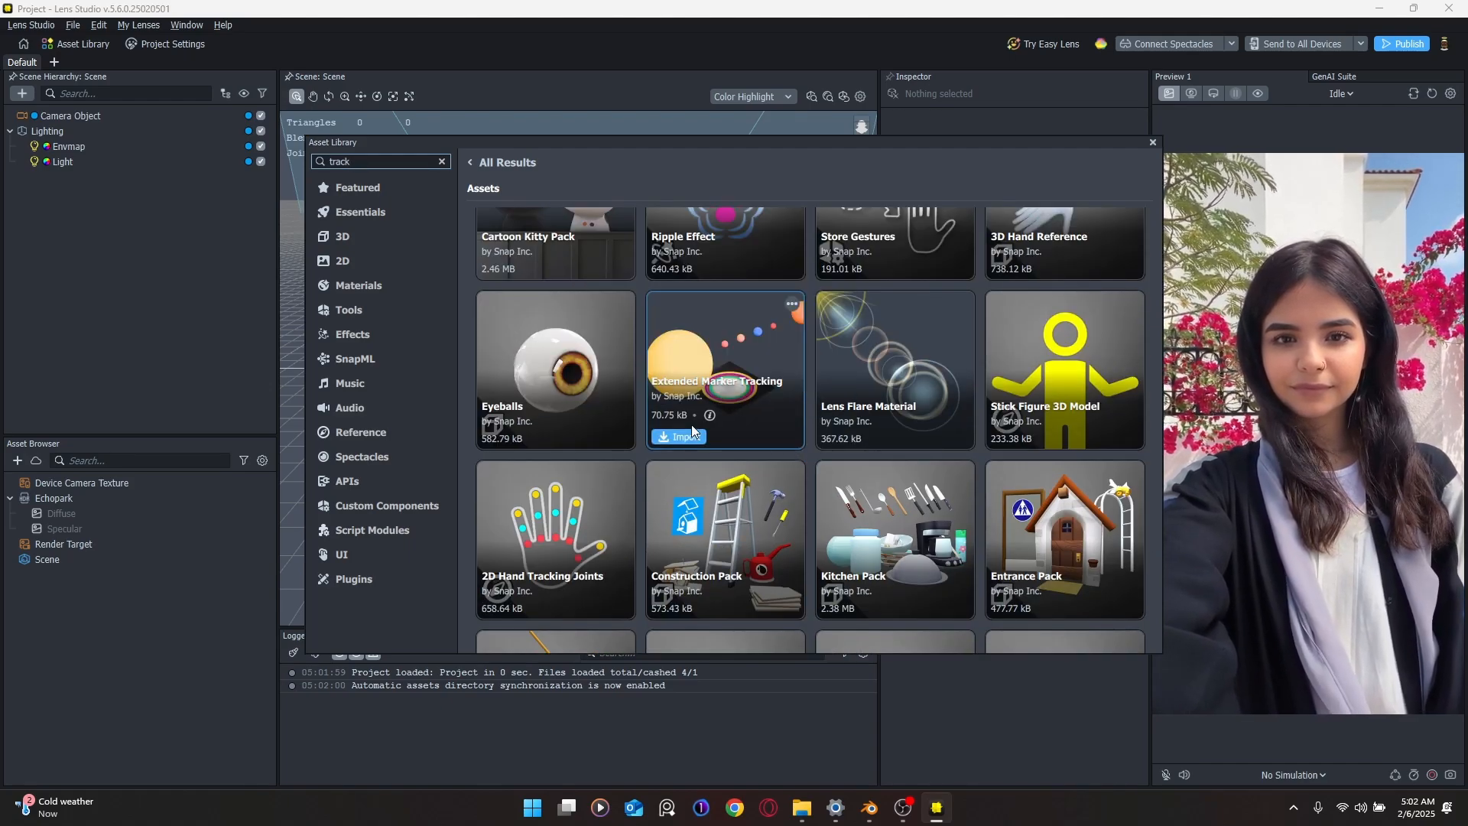
pyautogui.moveTo(710, 418)
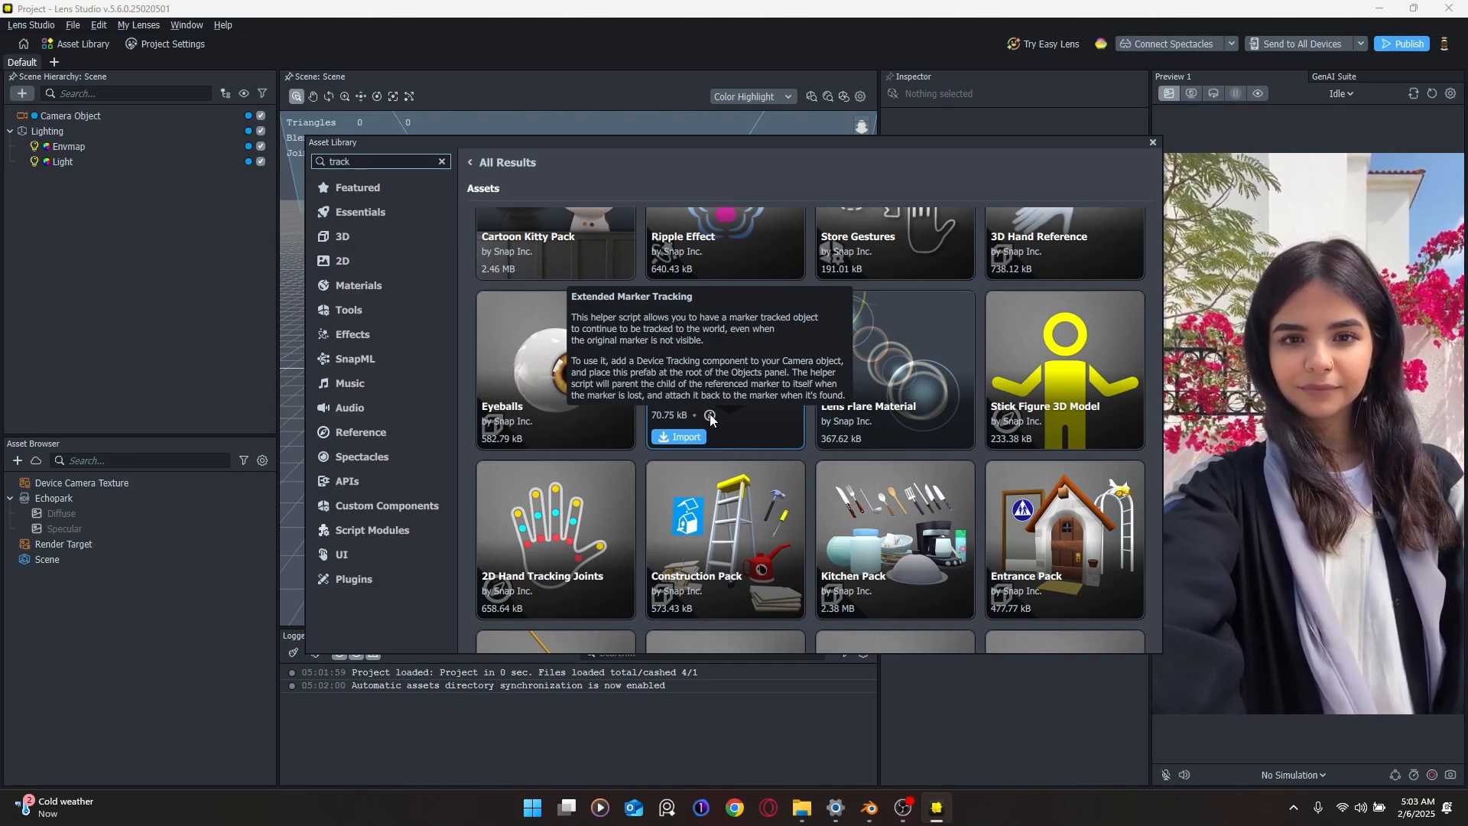
pyautogui.scroll(-12, 780, 459)
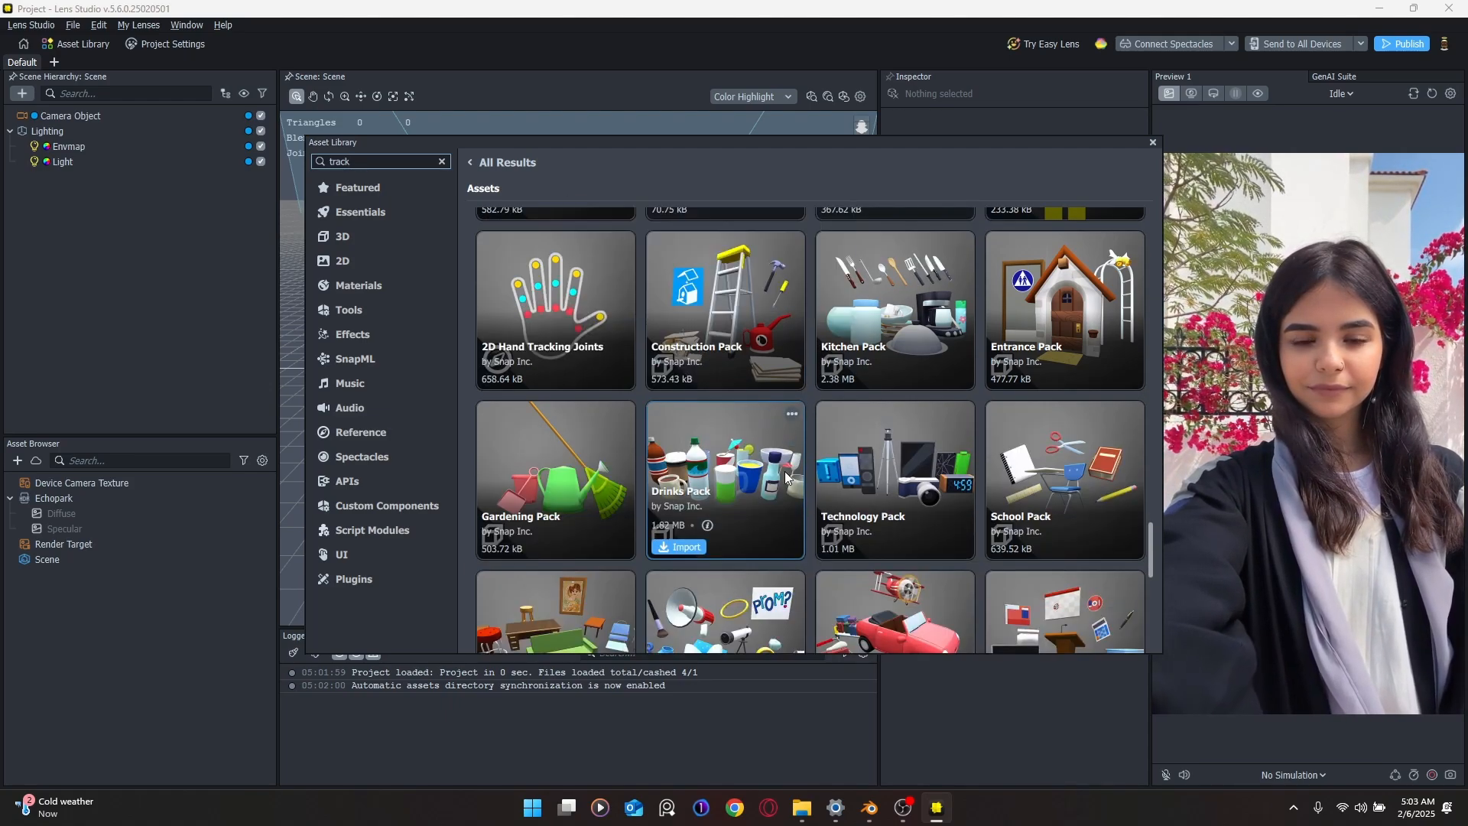
pyautogui.scroll(-15, 775, 459)
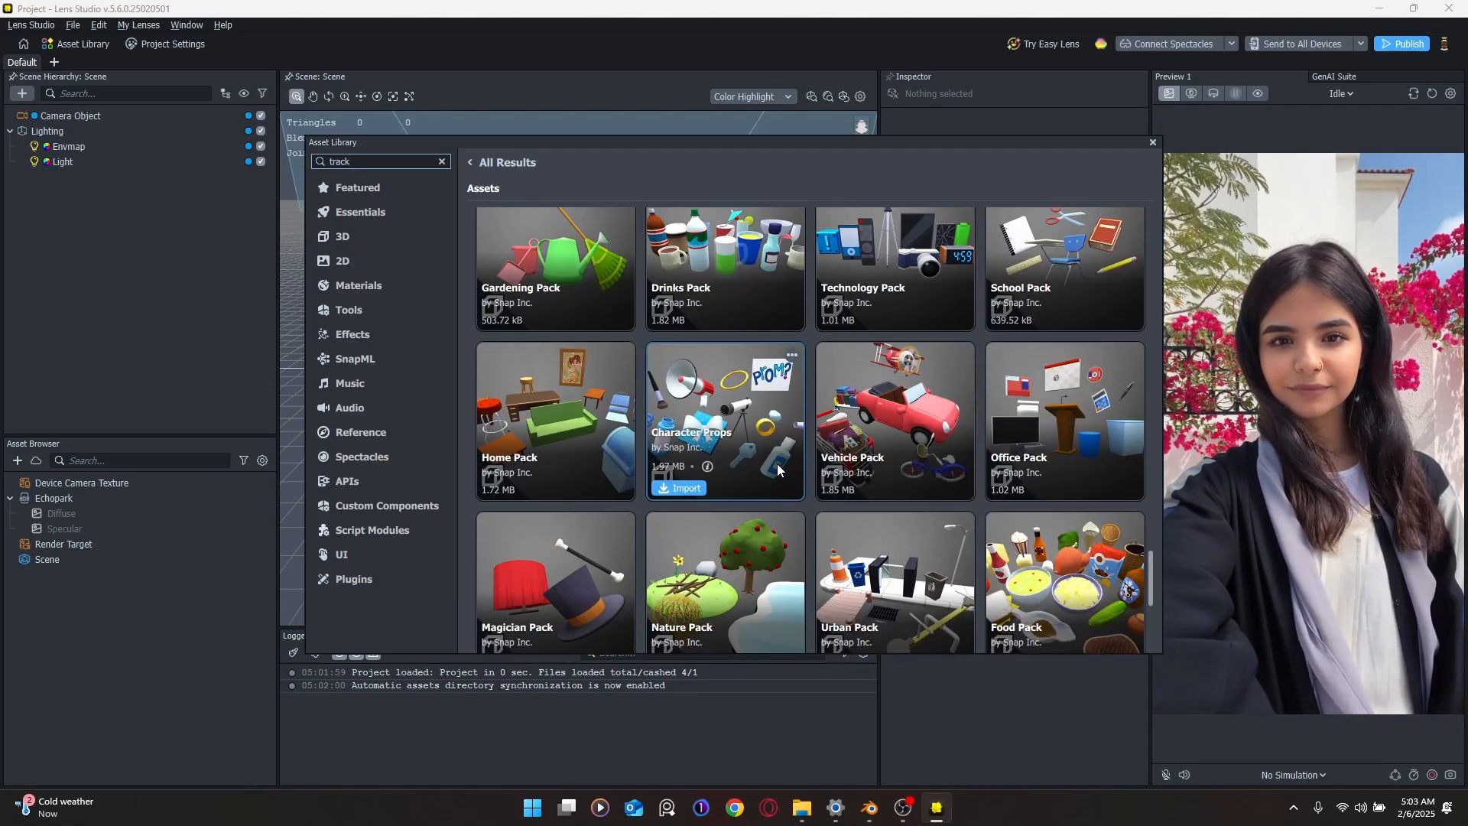
pyautogui.scroll(20, 771, 452)
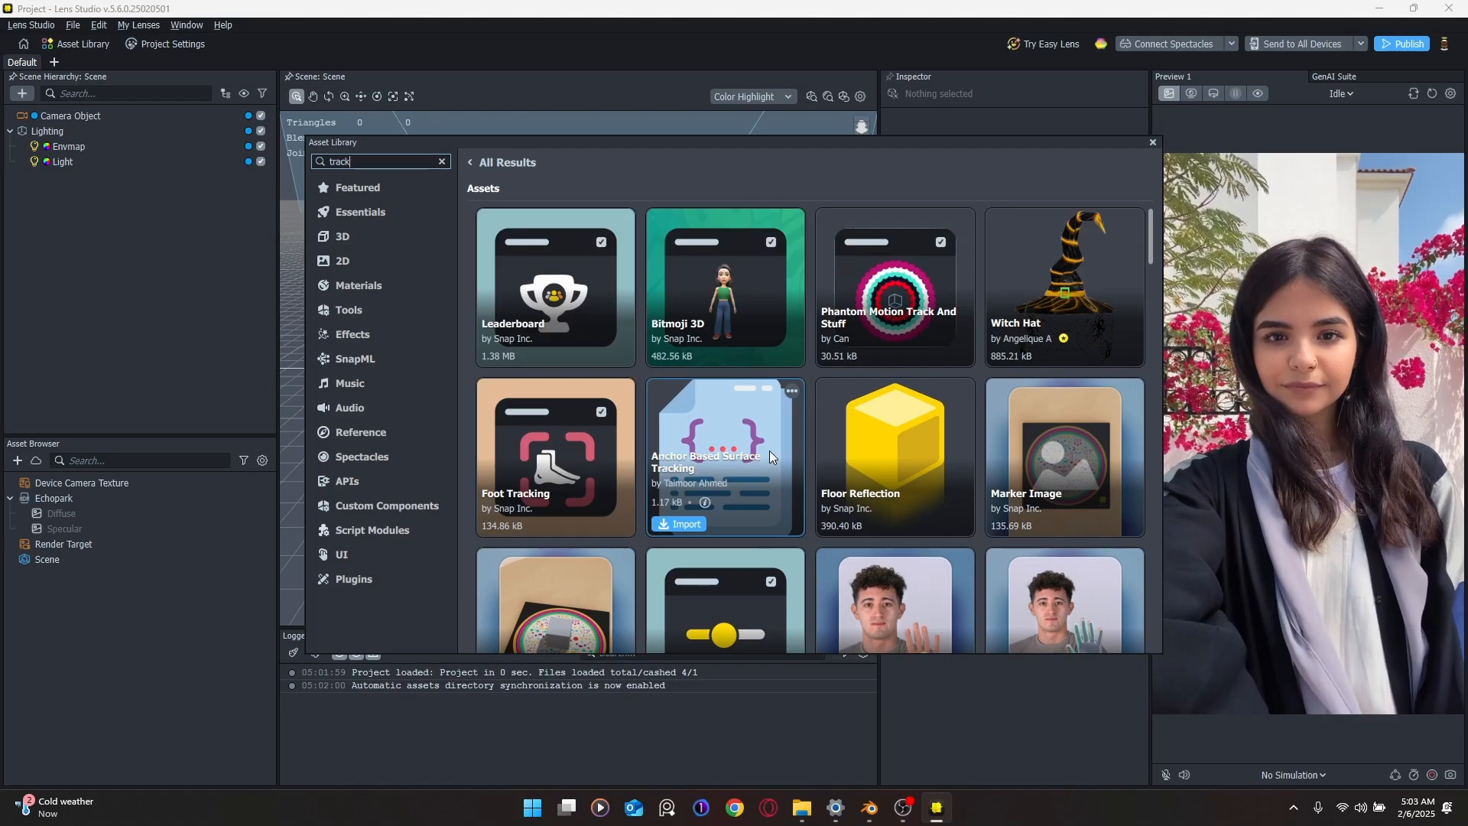
# Step: Search 'image' again, import the Marker Cube template, and close the Asset Library
pyautogui.click(442, 162)
pyautogui.write('image')
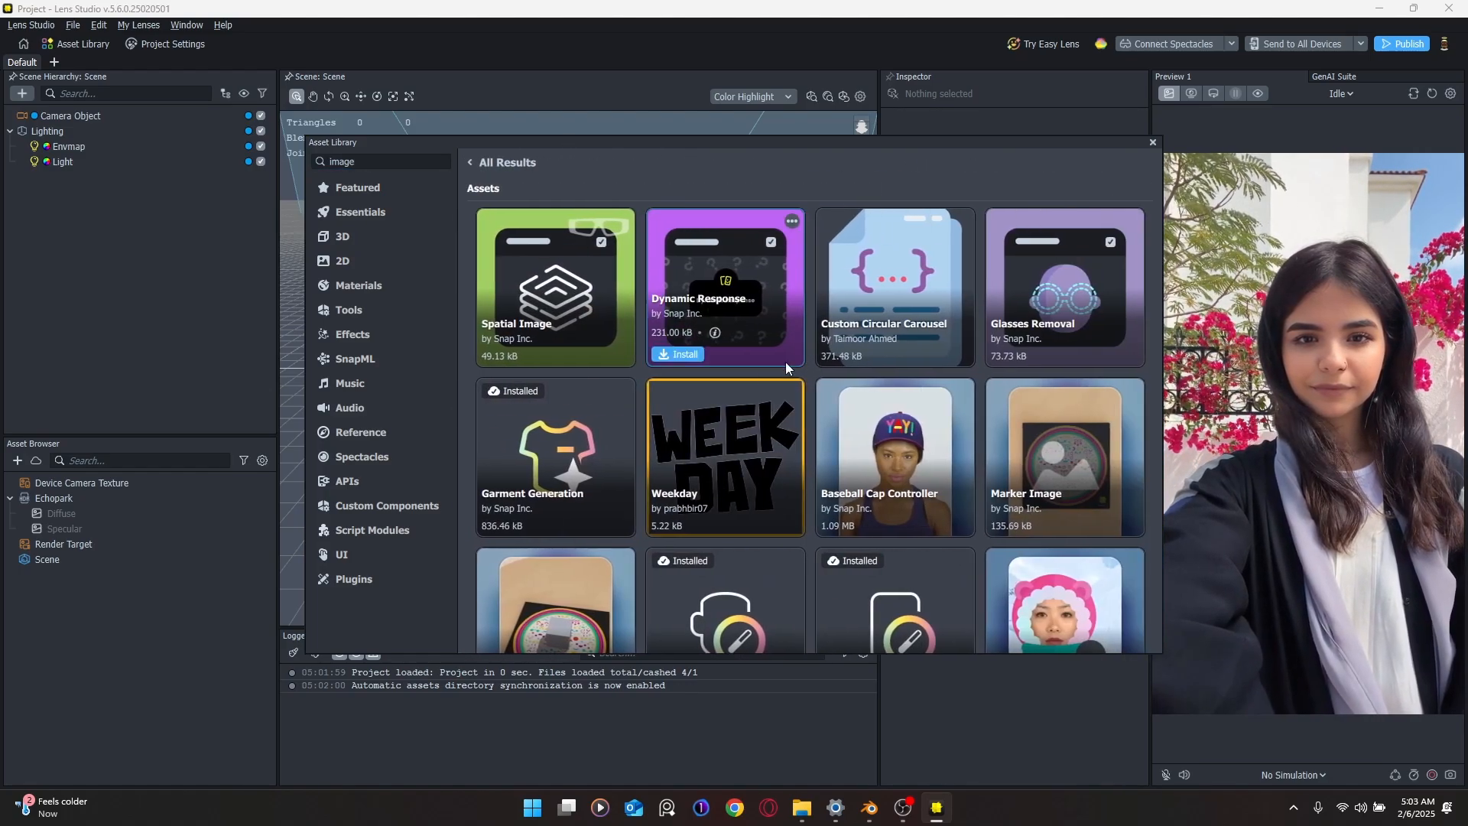
pyautogui.scroll(-10, 739, 390)
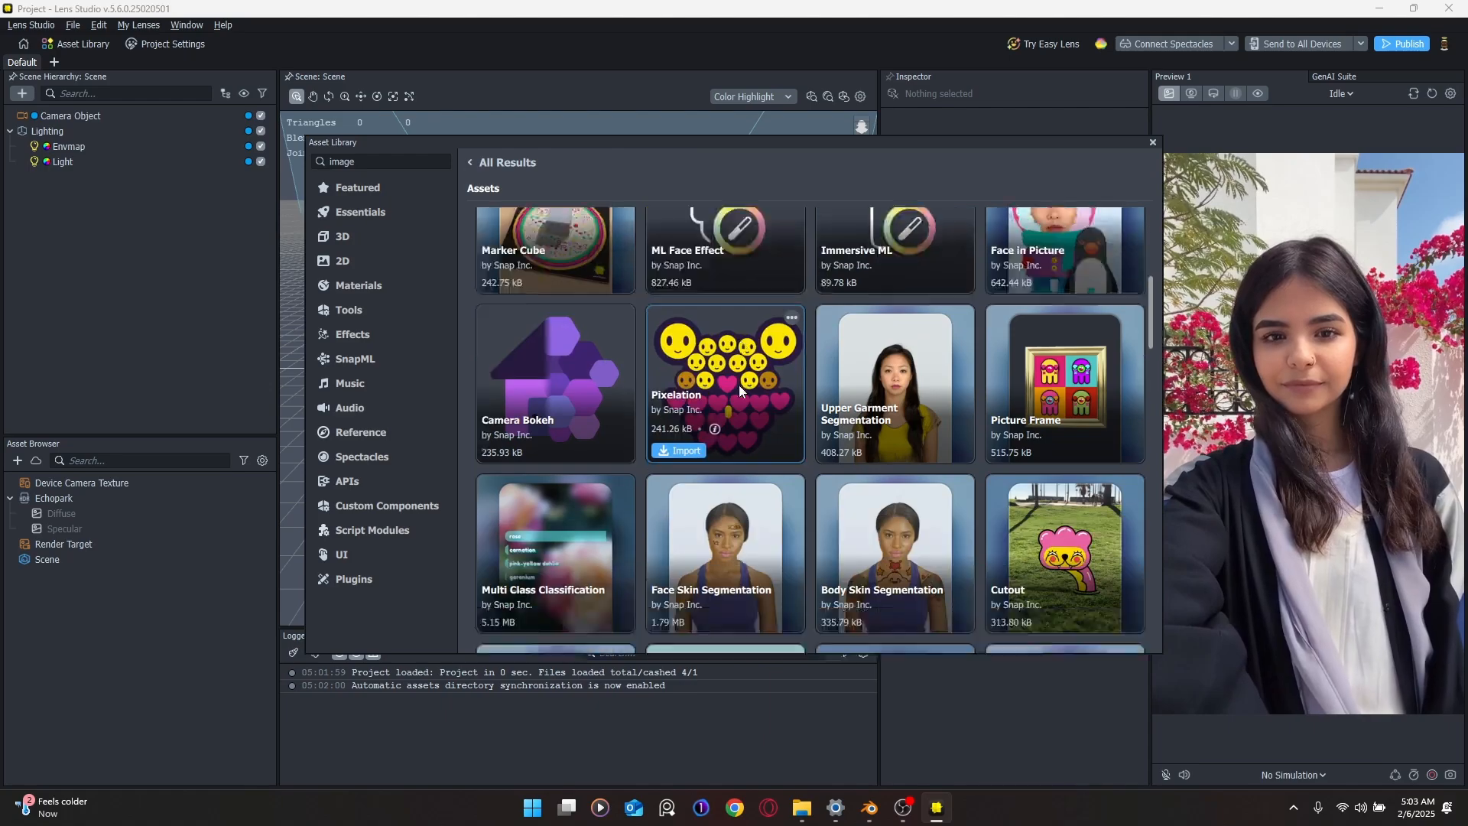
pyautogui.scroll(-4, 737, 394)
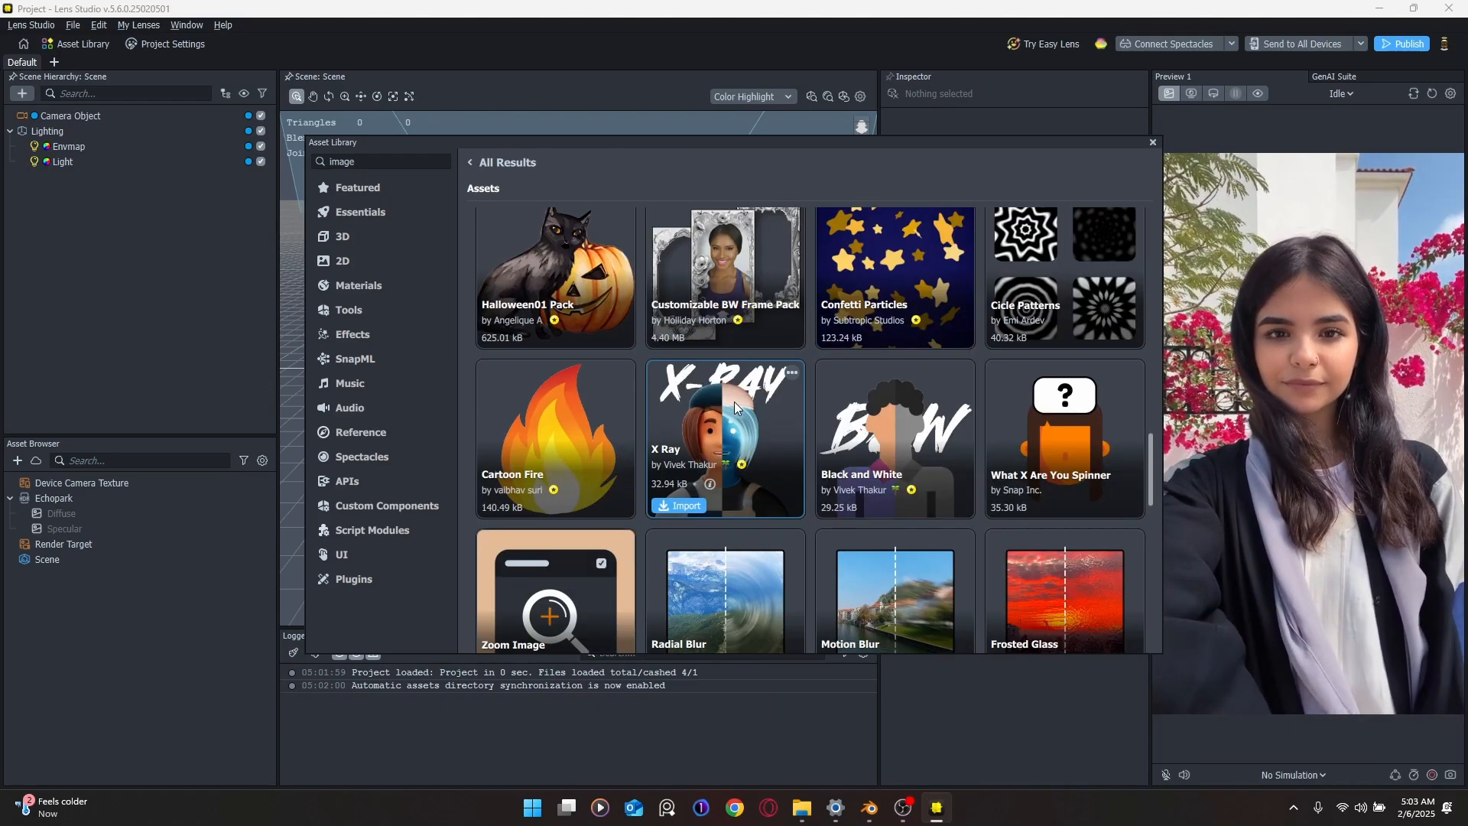
pyautogui.scroll(-5, 737, 405)
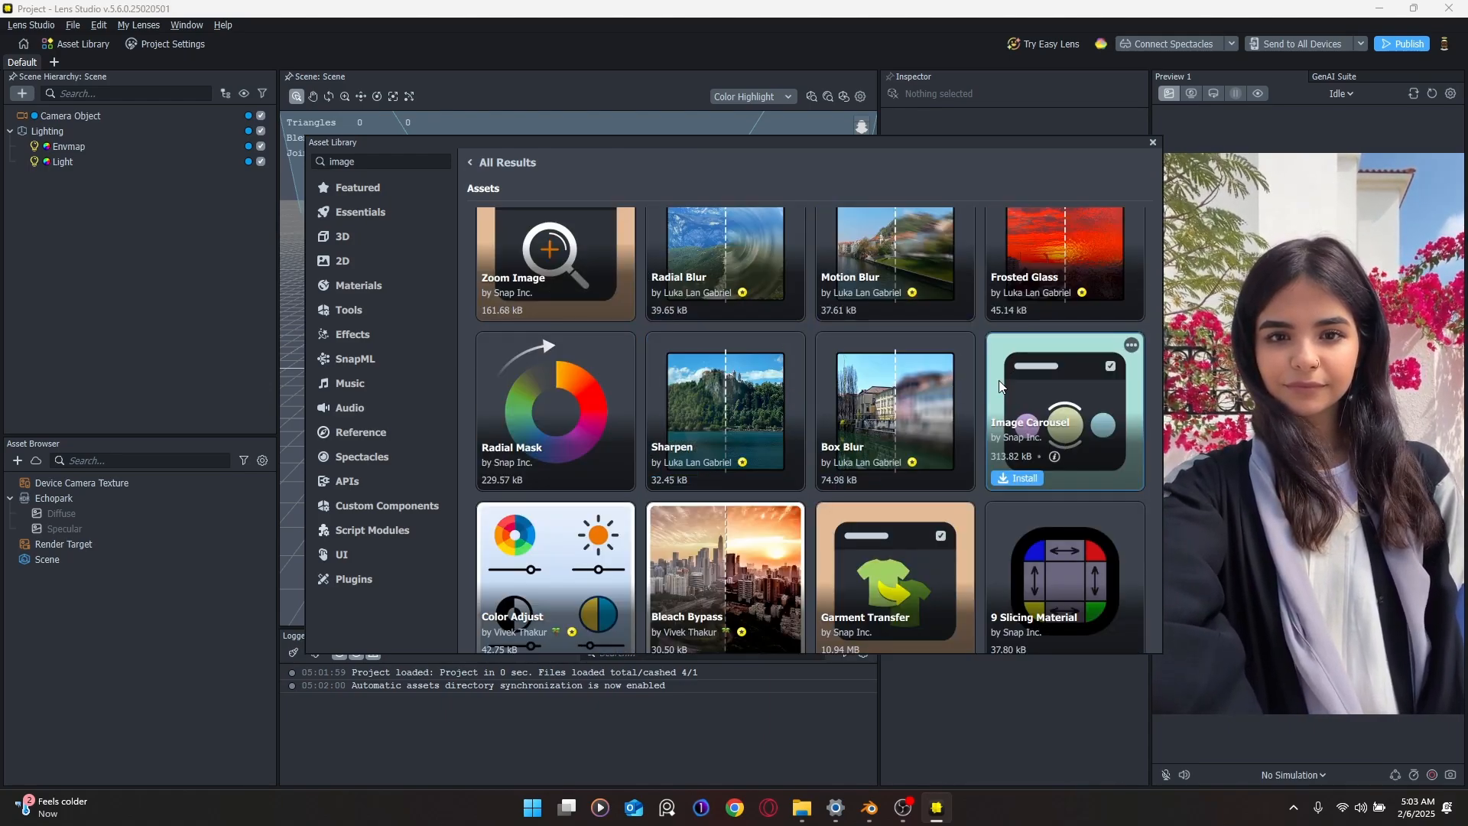
pyautogui.scroll(-7, 970, 391)
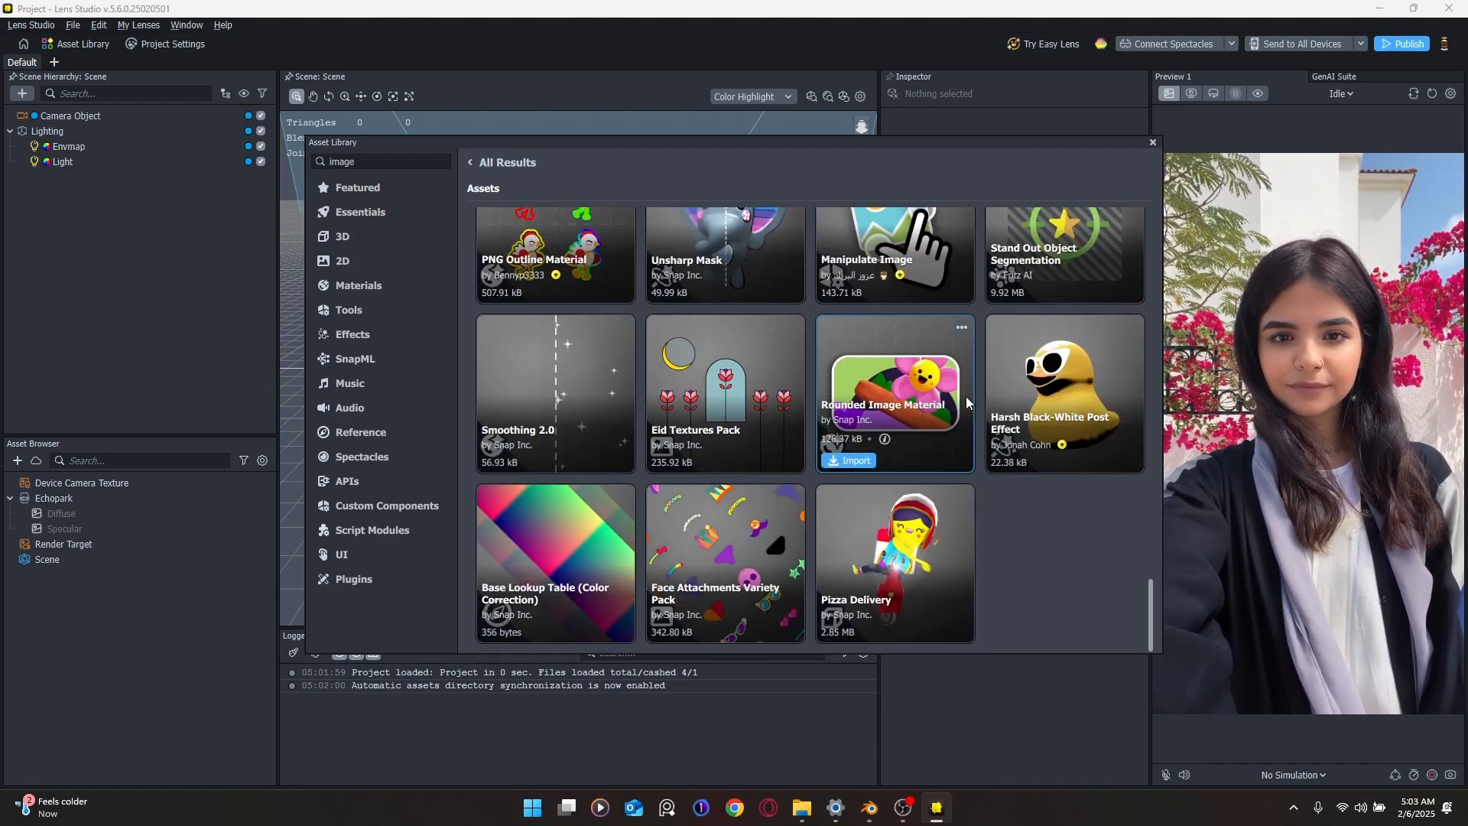
pyautogui.scroll(15, 960, 396)
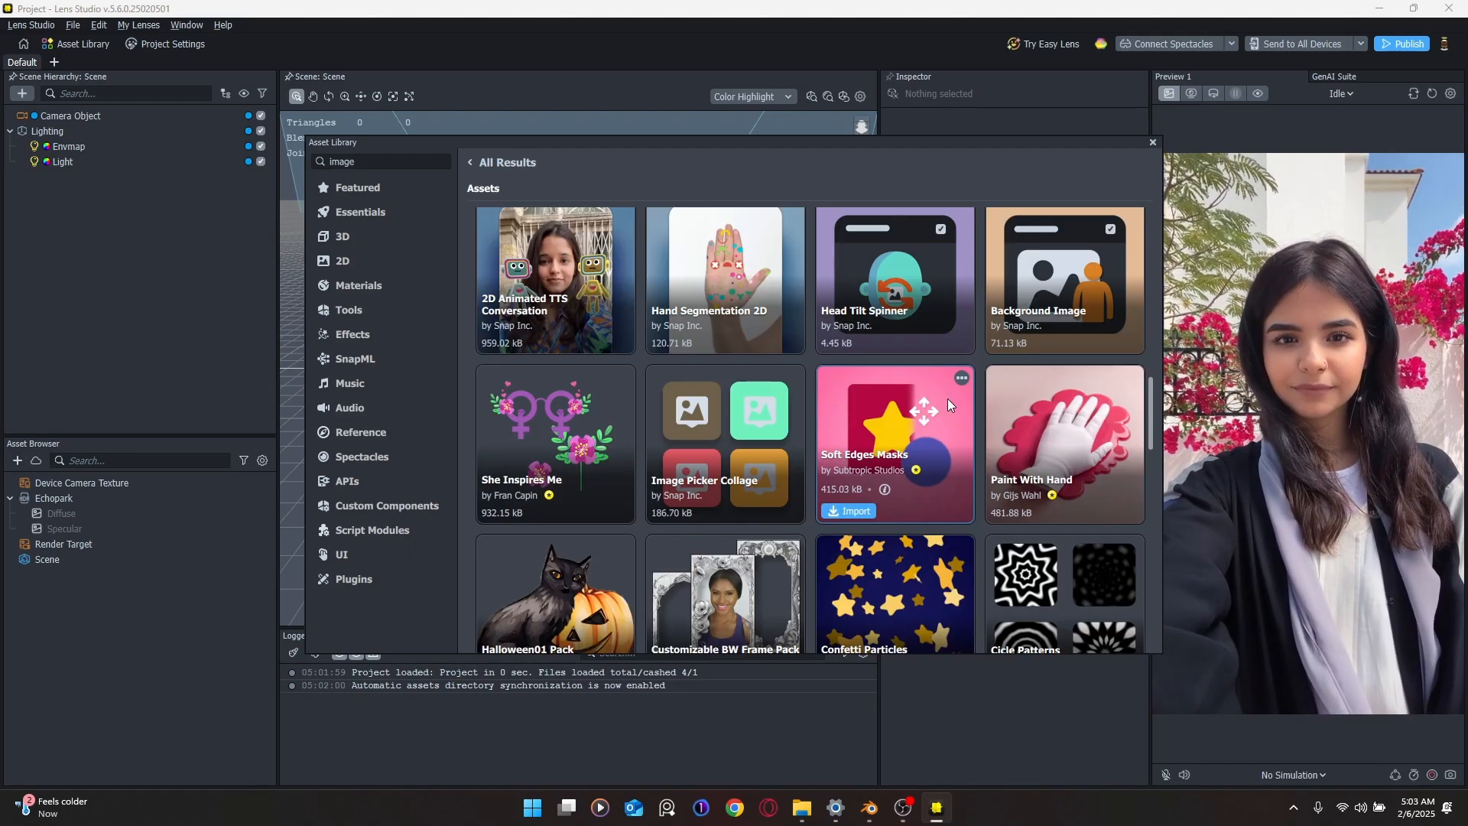
pyautogui.scroll(8, 947, 398)
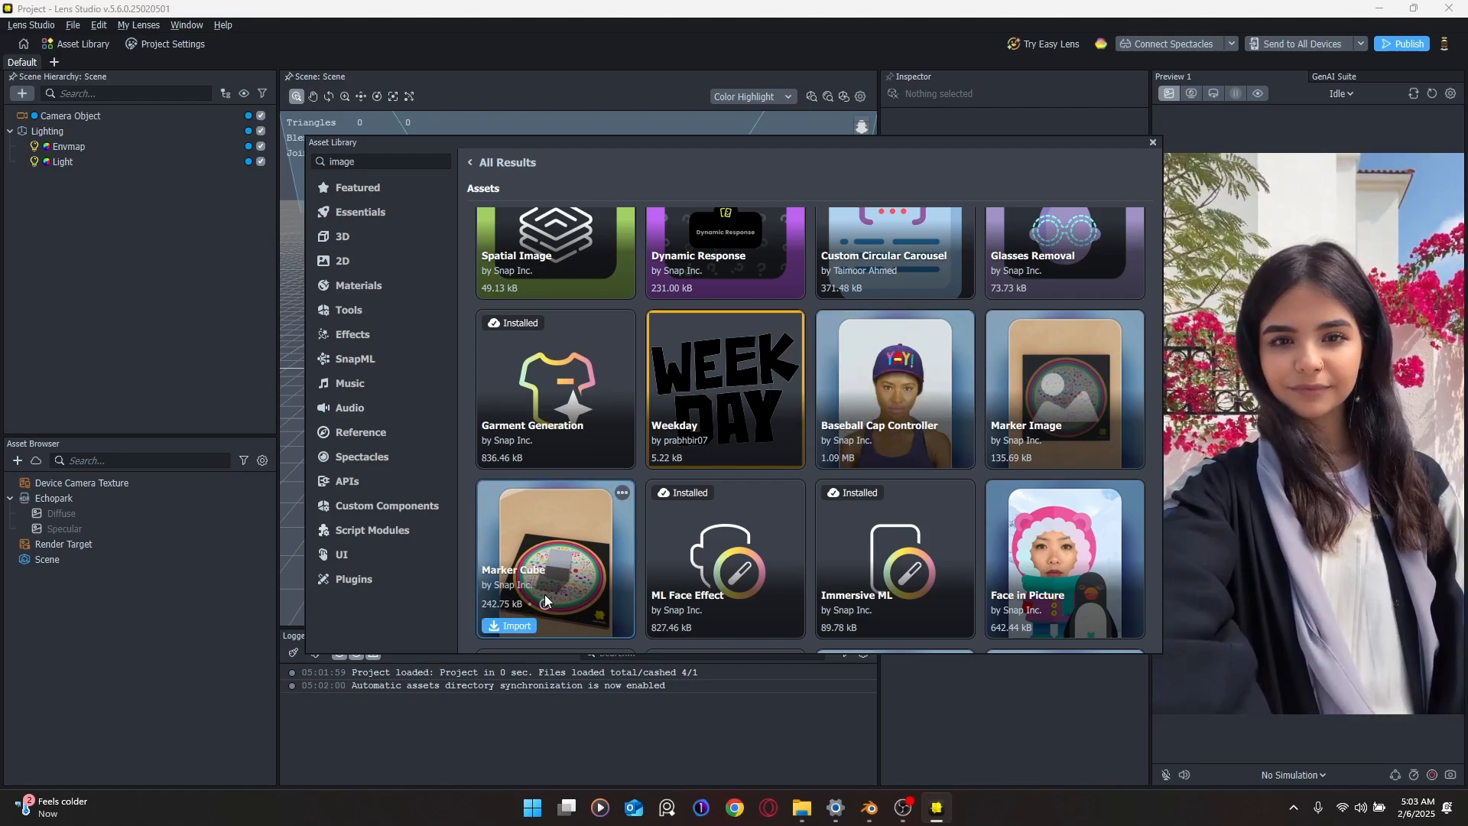
pyautogui.moveTo(543, 603)
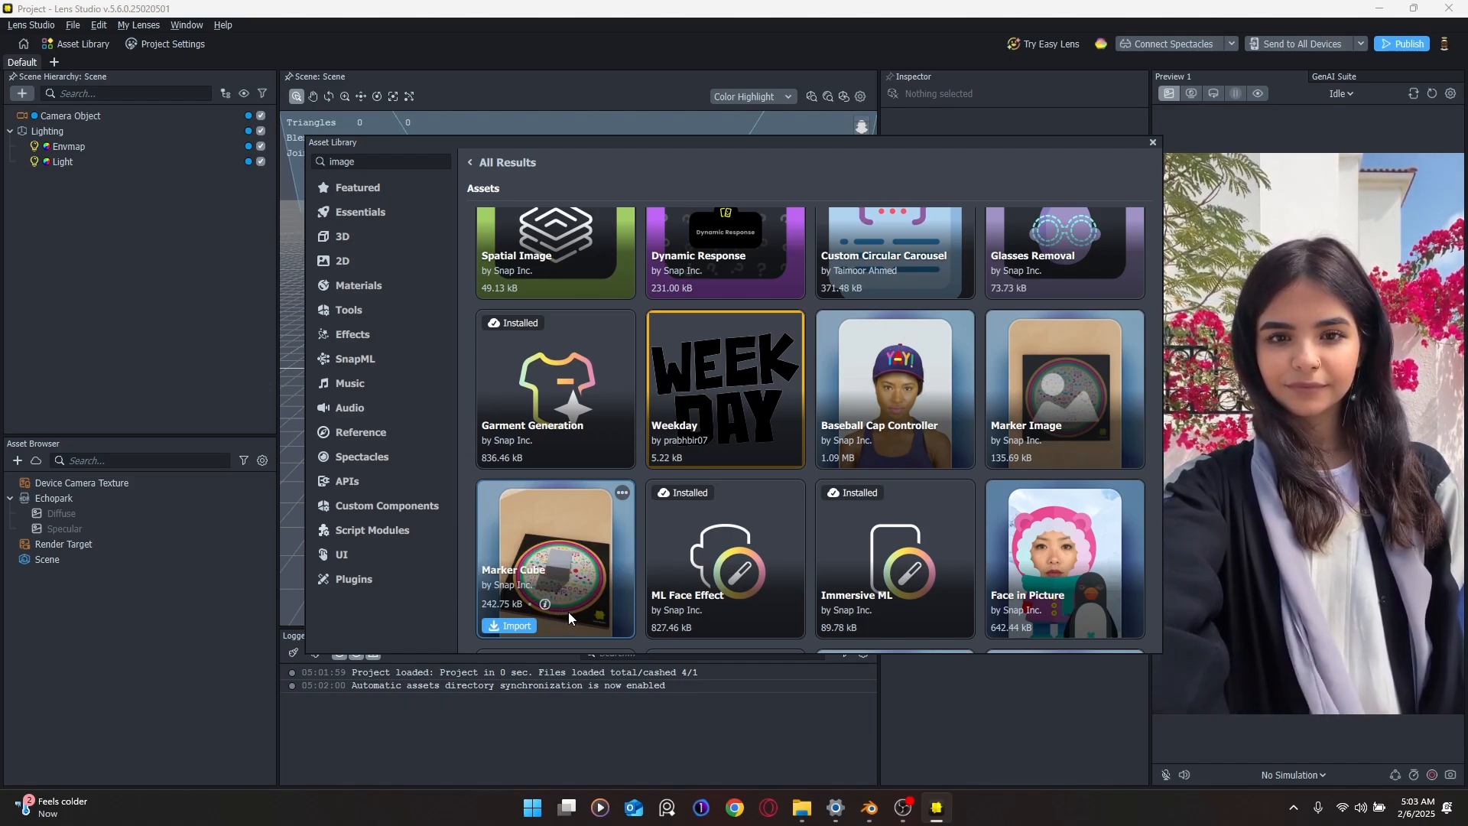
pyautogui.click(533, 627)
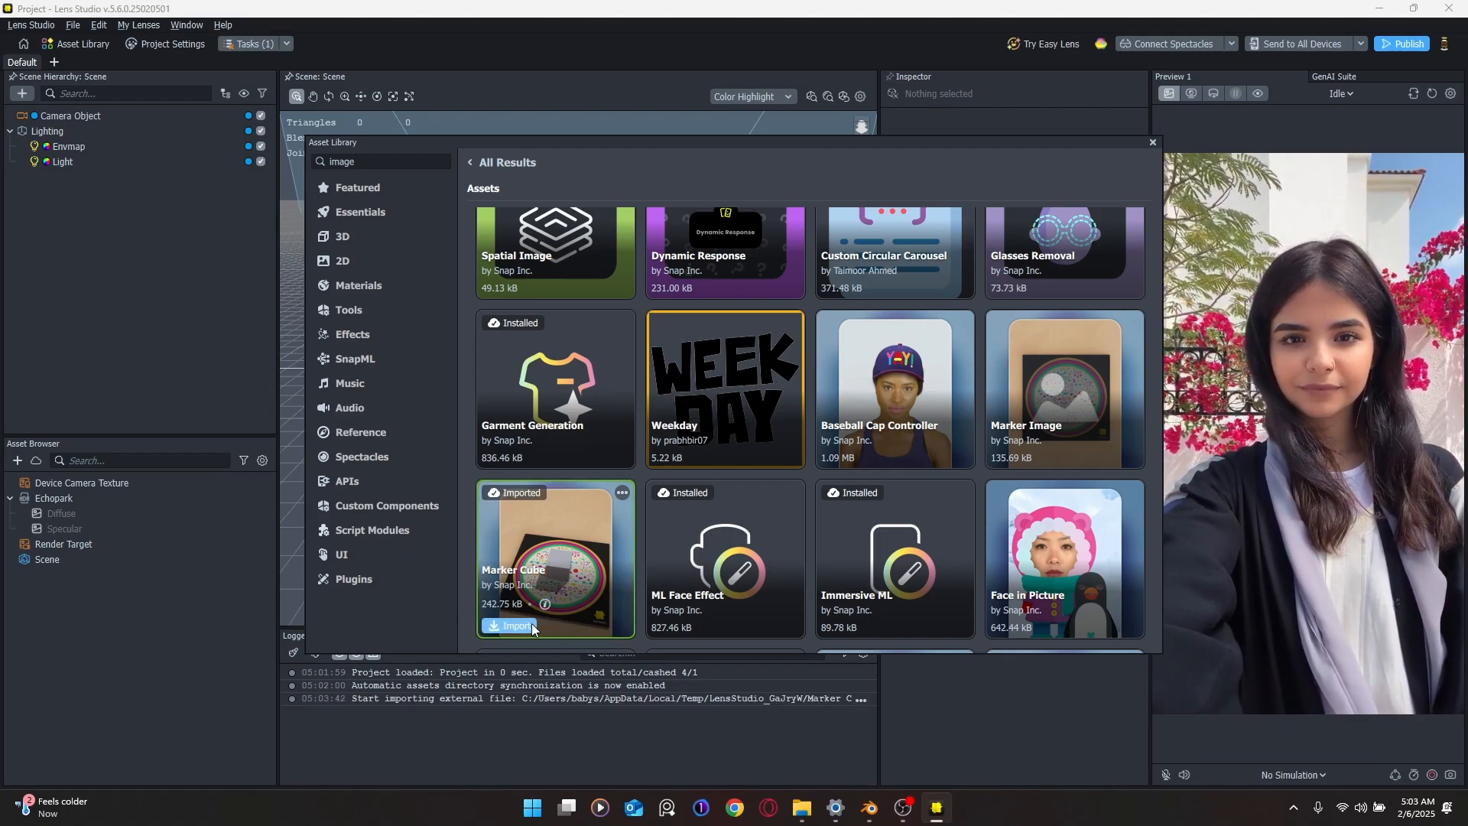
pyautogui.click(1153, 143)
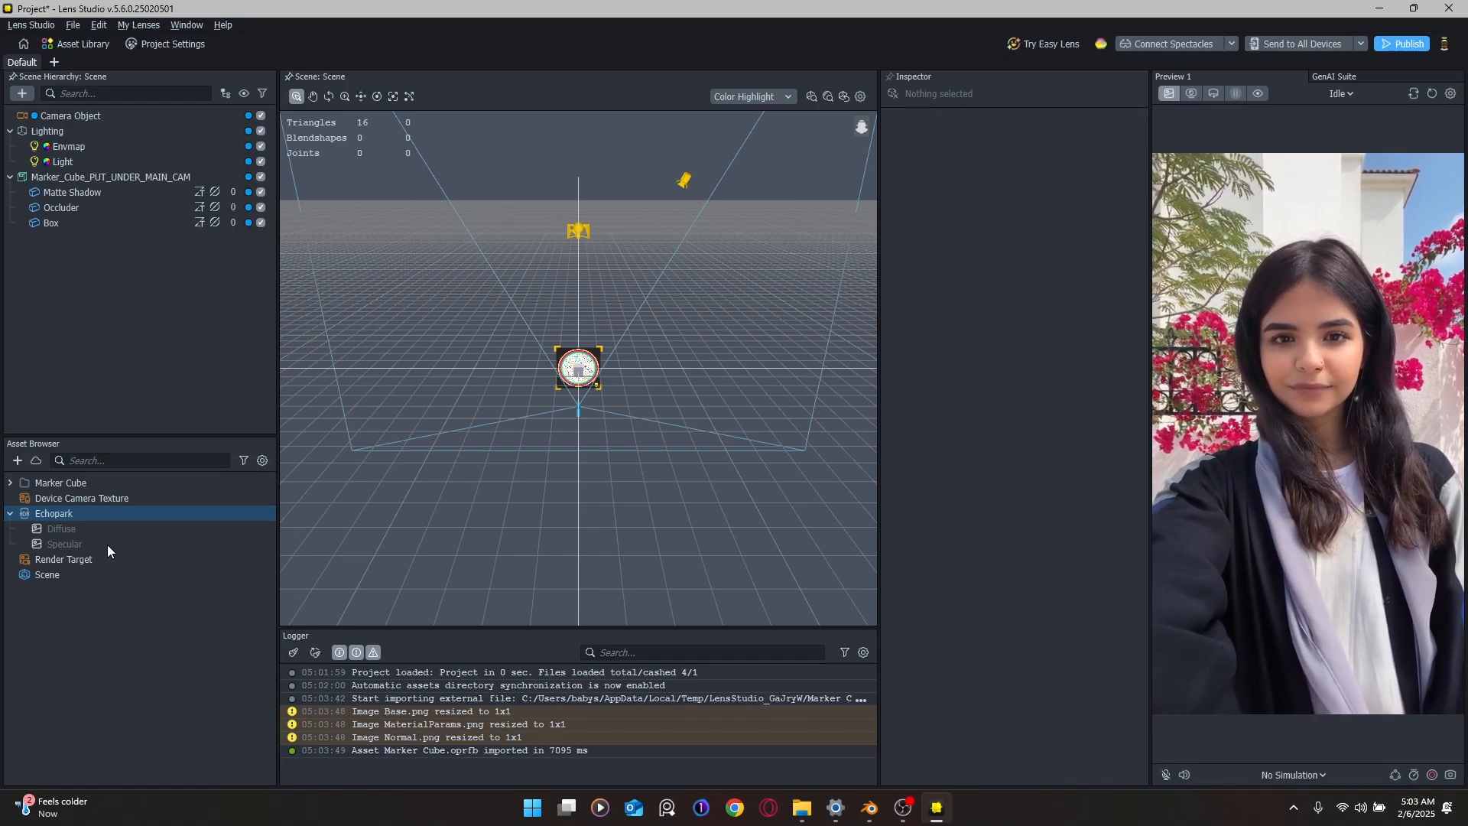
# Step: Import image_1 and MOON N EM.glb into the Asset Browser with default glTF importer settings
pyautogui.click(18, 460)
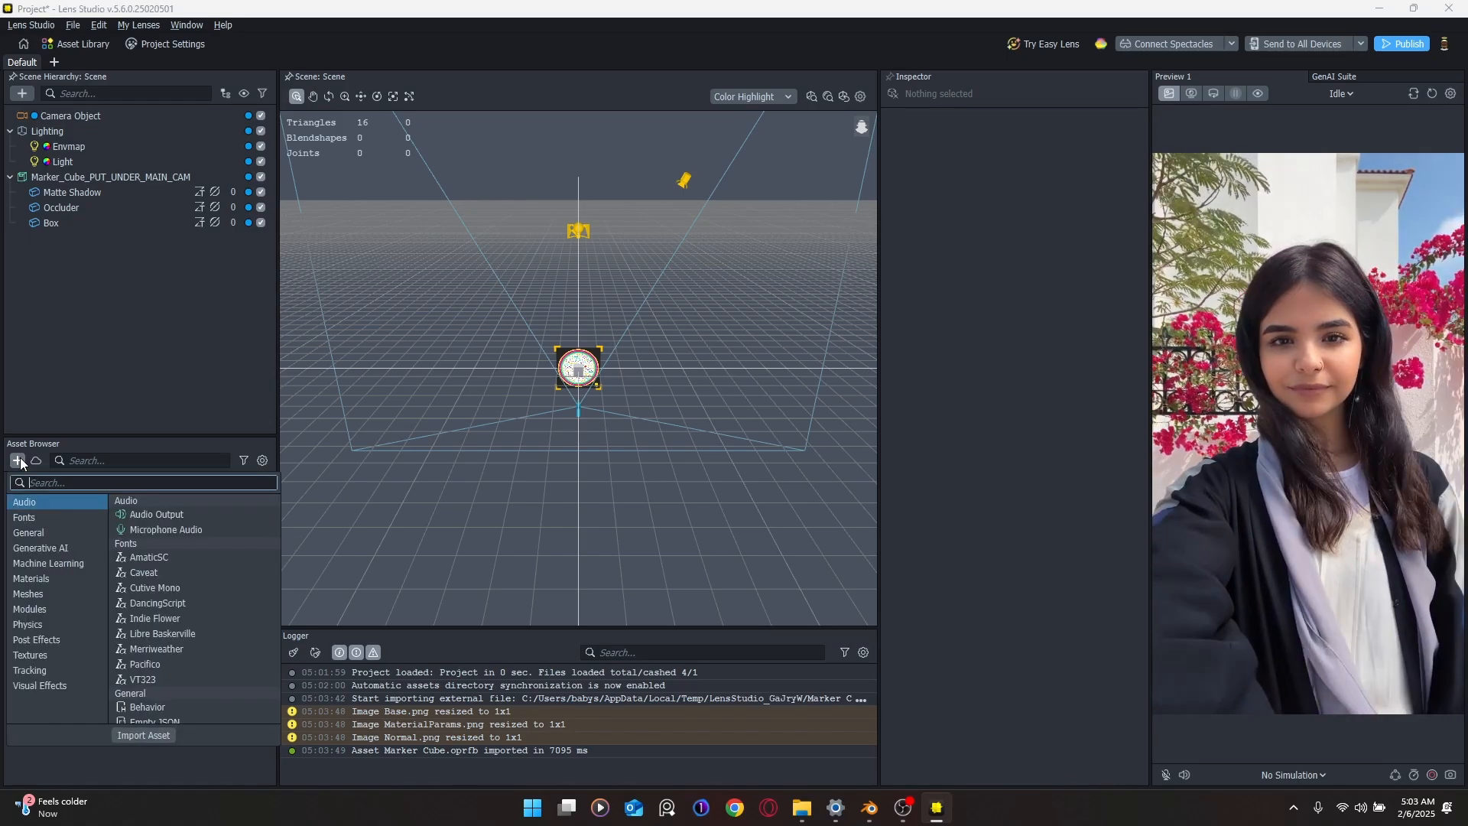
pyautogui.click(168, 736)
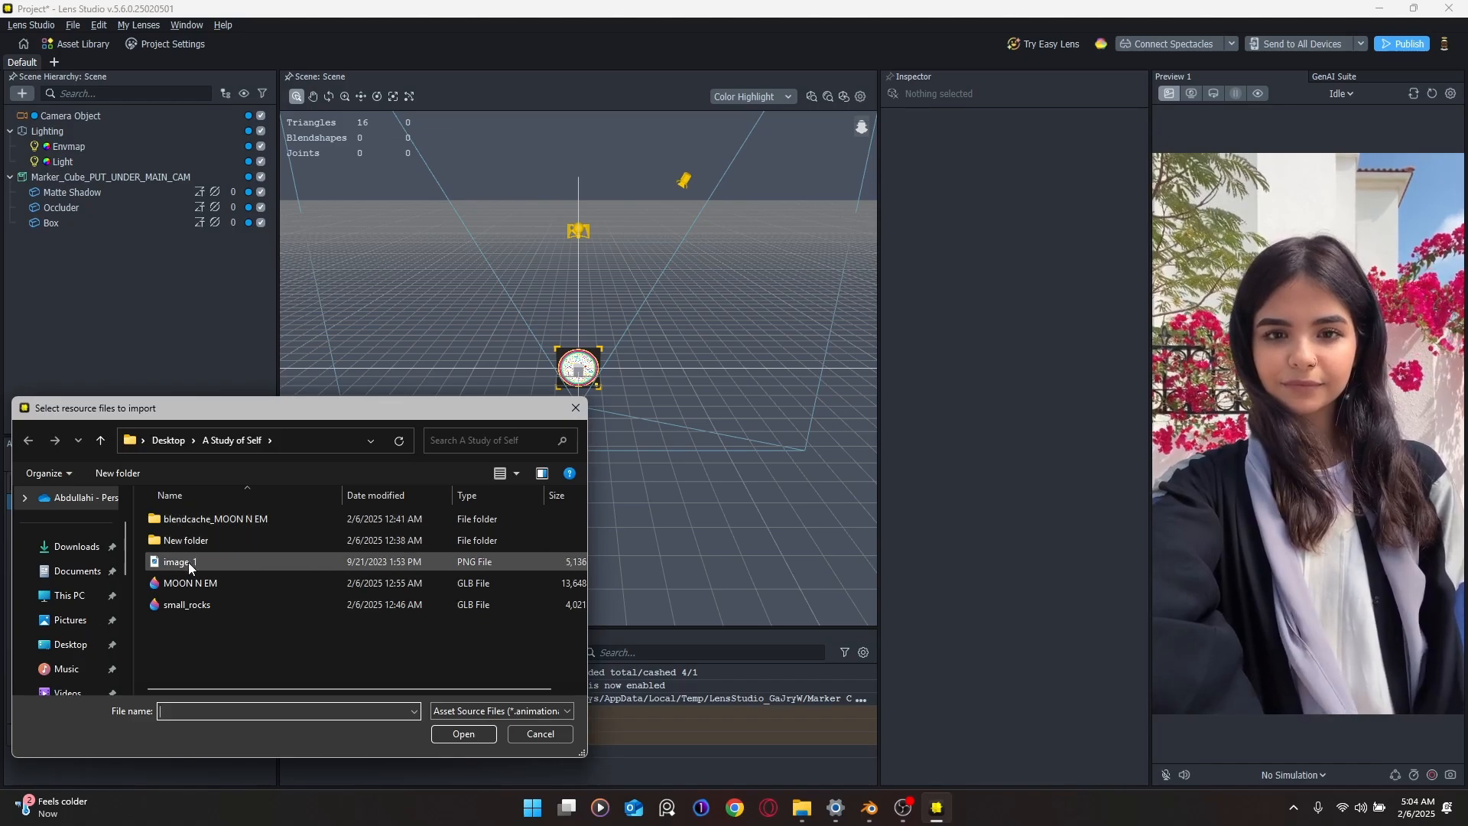
pyautogui.click(188, 562)
pyautogui.keyDown('ctrl'); pyautogui.click(196, 579); pyautogui.keyUp('ctrl')
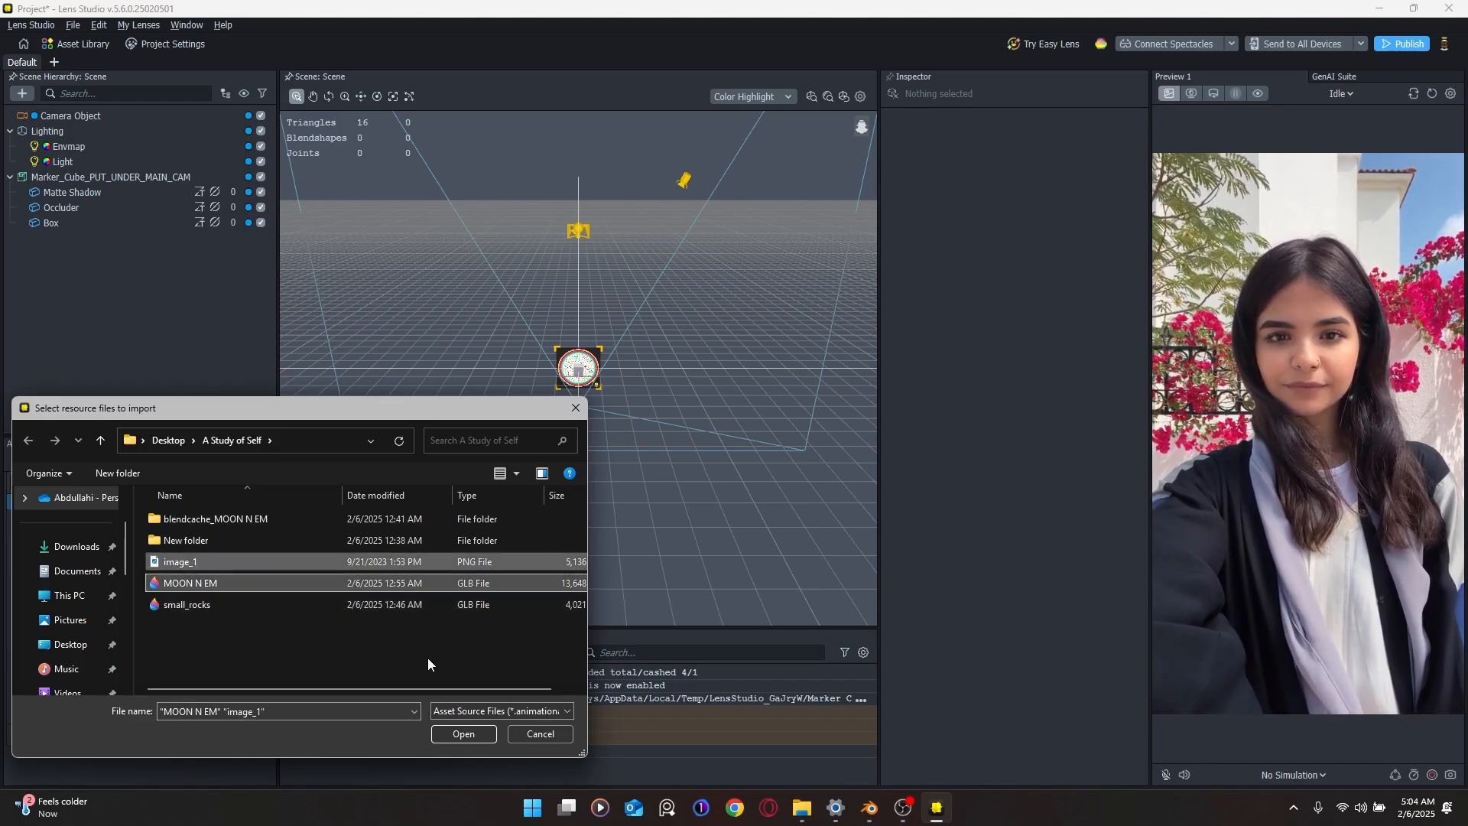
pyautogui.click(447, 726)
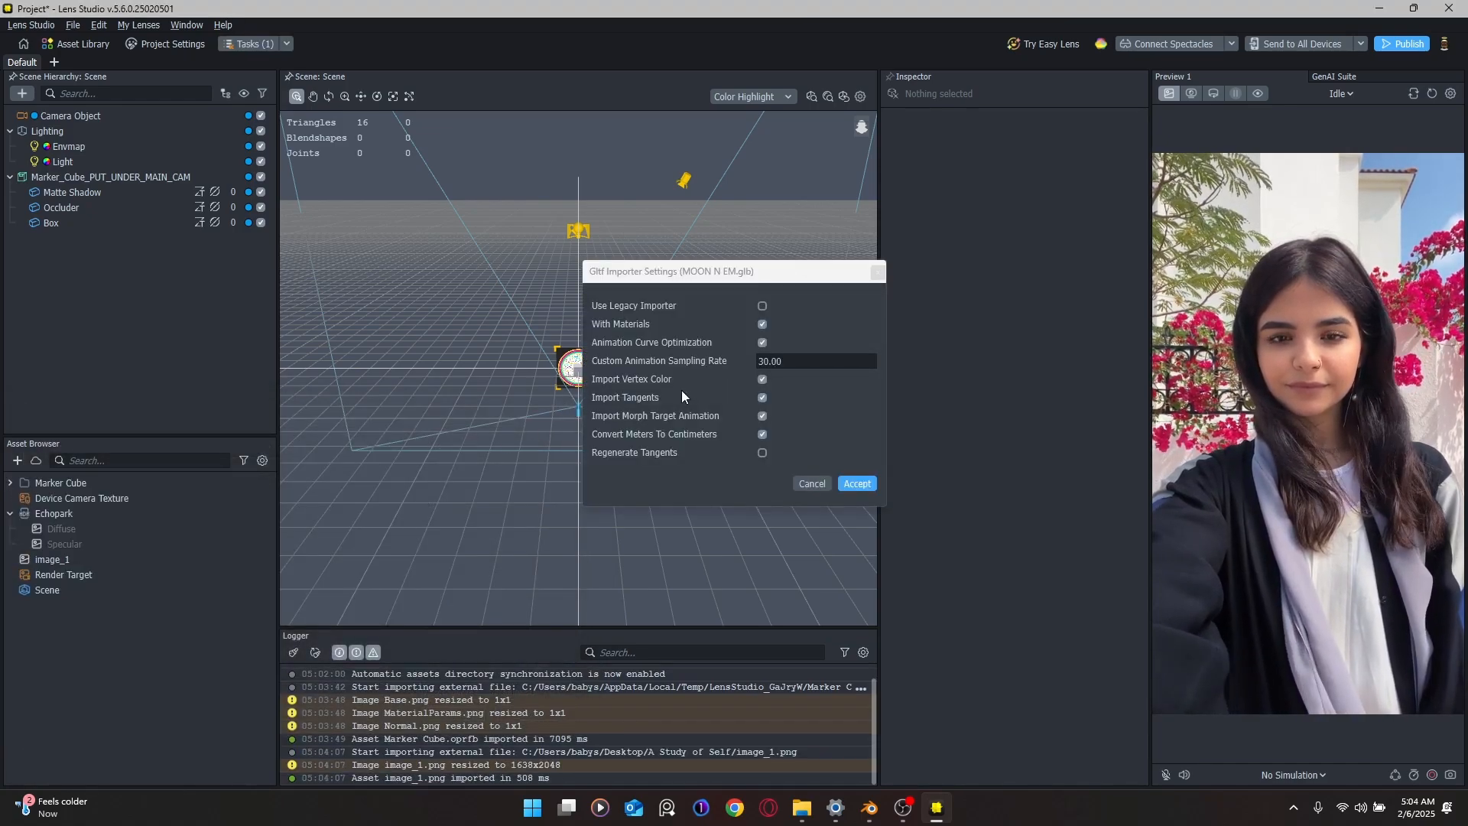
pyautogui.click(841, 484)
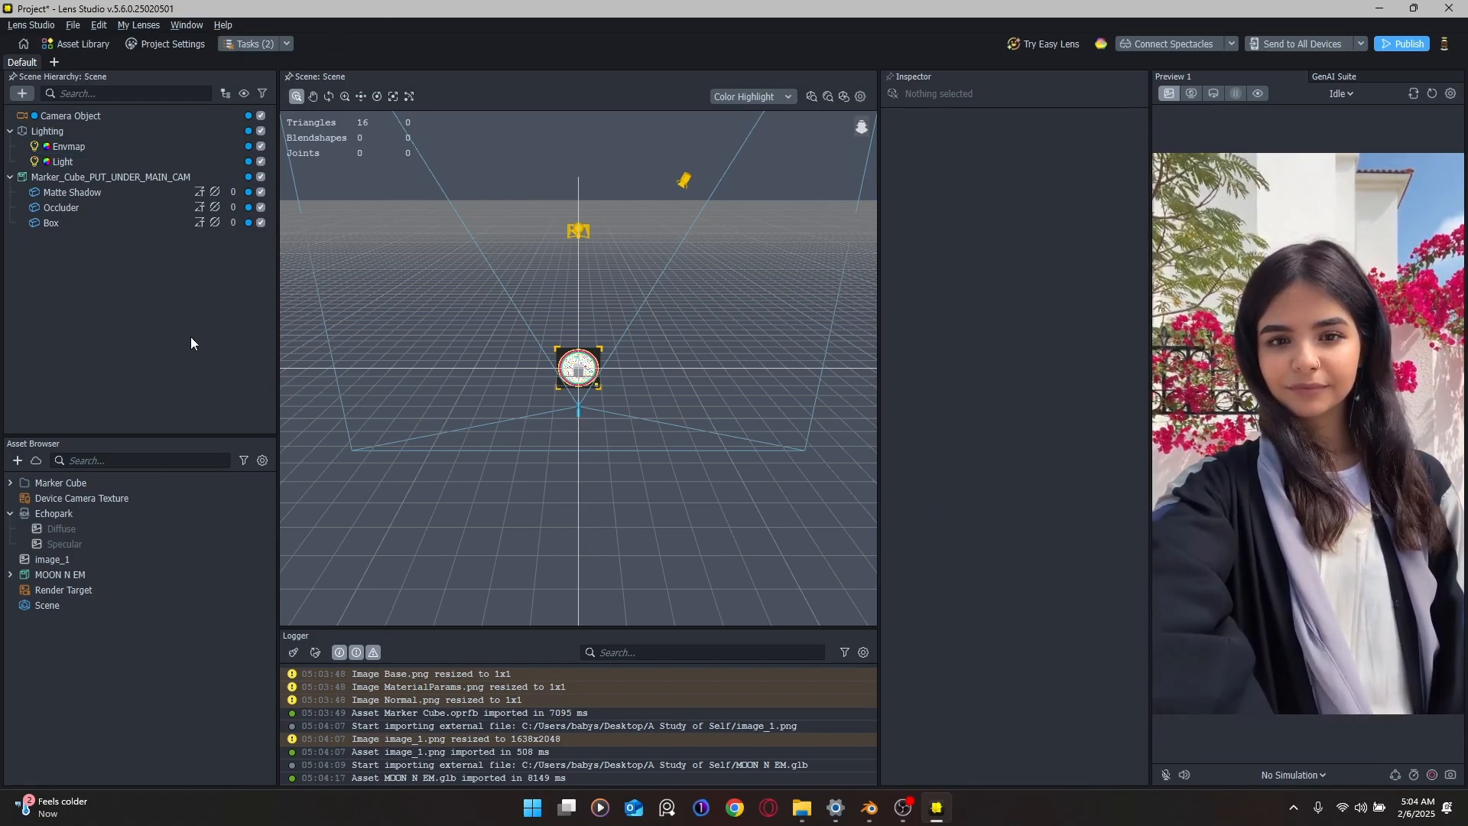
# Step: Inspect the Marker_Cube_PUT_UNDER_MAIN_CAM object and its children in the scene hierarchy
pyautogui.click(128, 177)
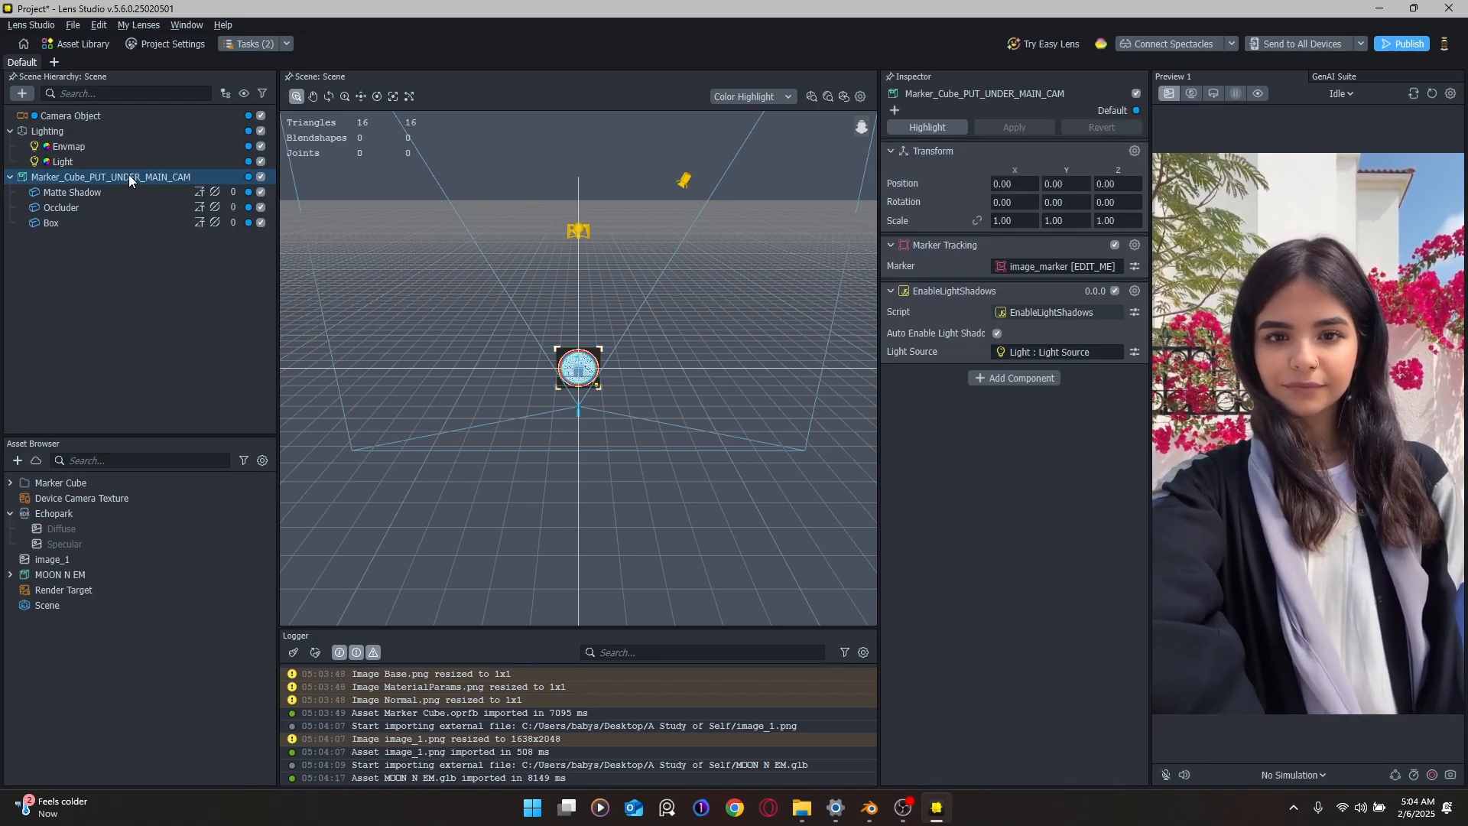
pyautogui.click(10, 177)
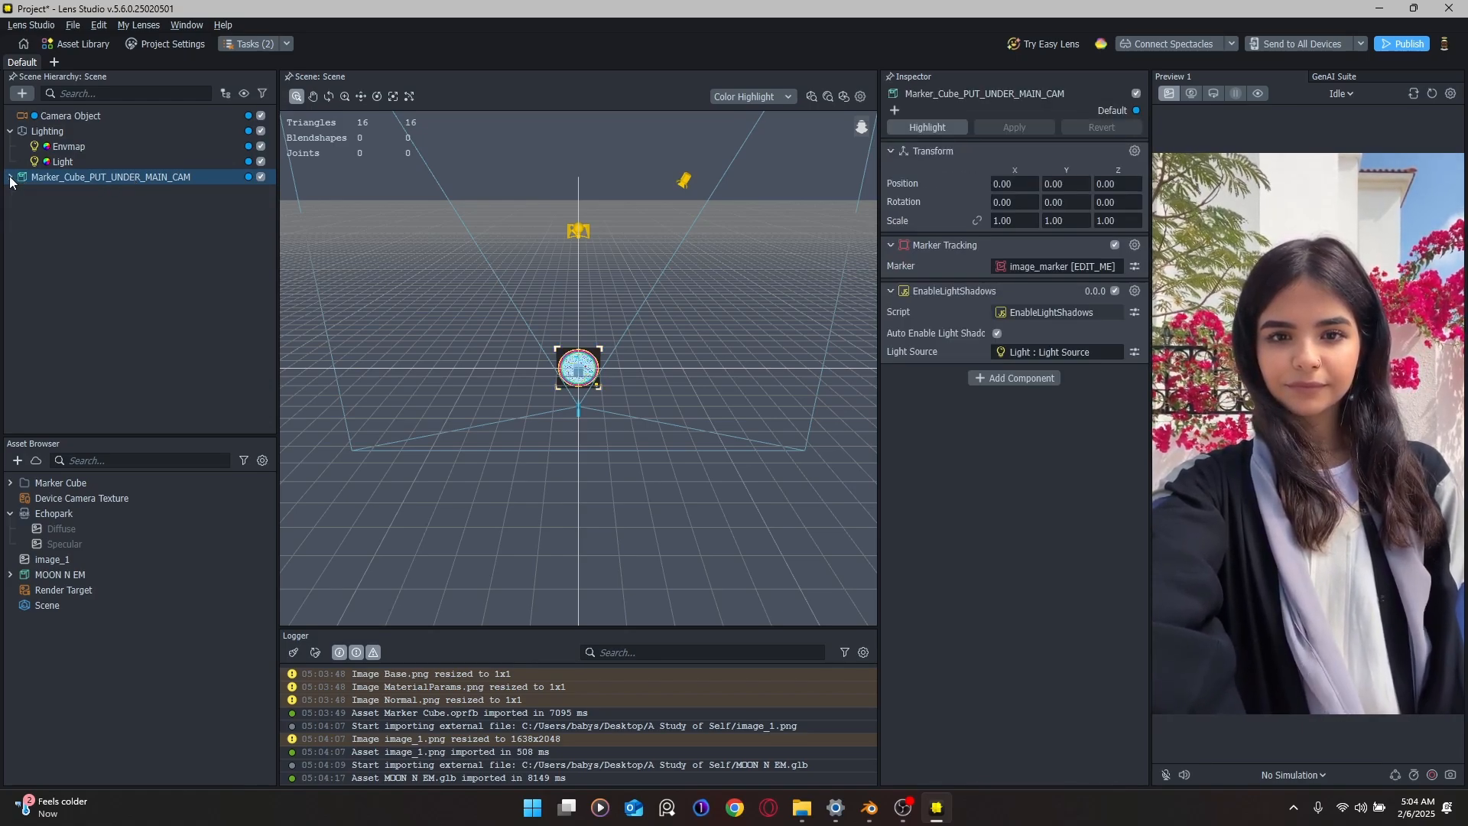
pyautogui.click(10, 177)
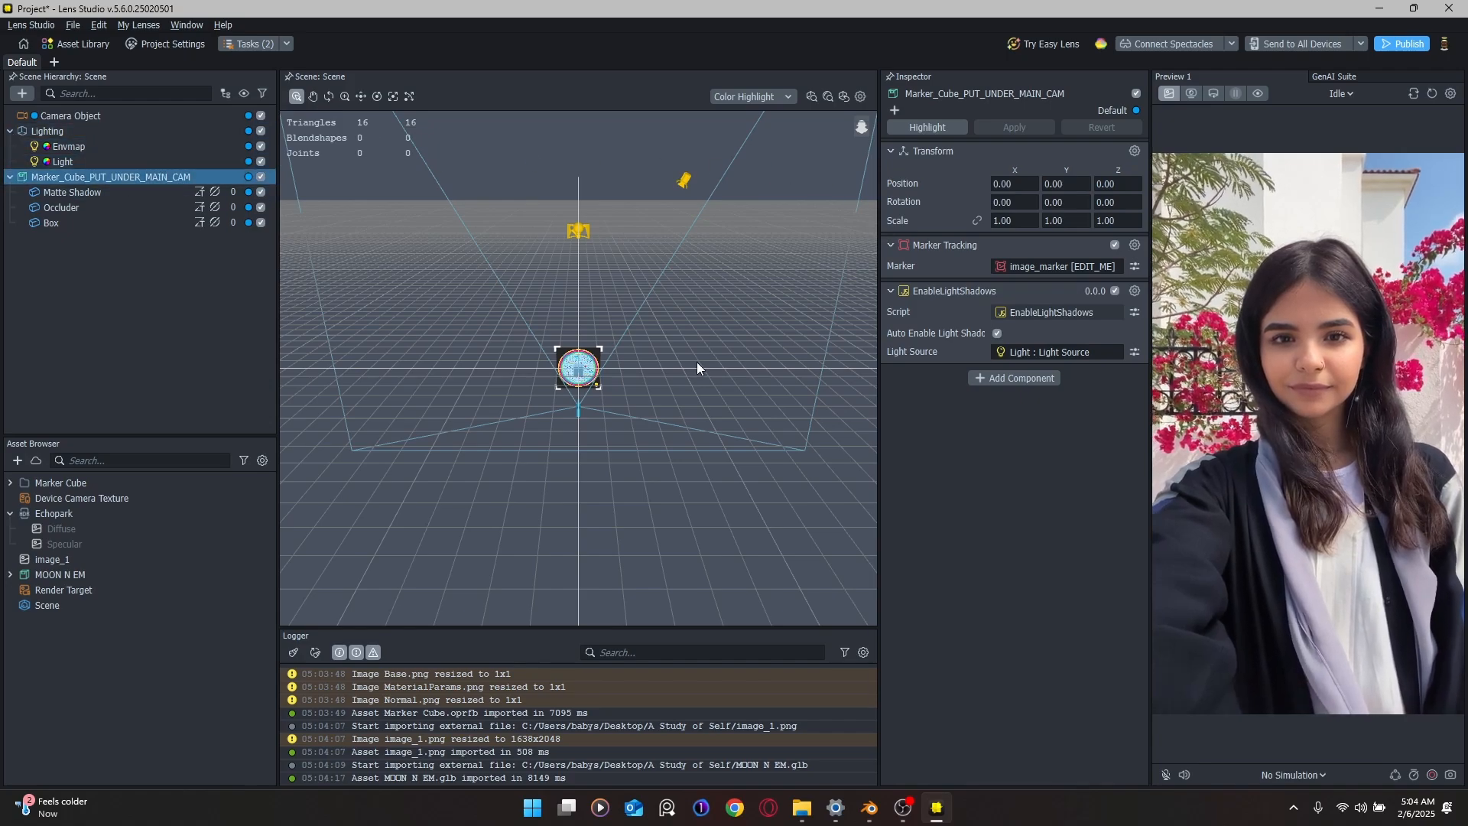
pyautogui.click(23, 592)
# Step: Set the Marker Resources image_marker [EDIT_ME] Marker Texture to image_1
pyautogui.click(9, 484)
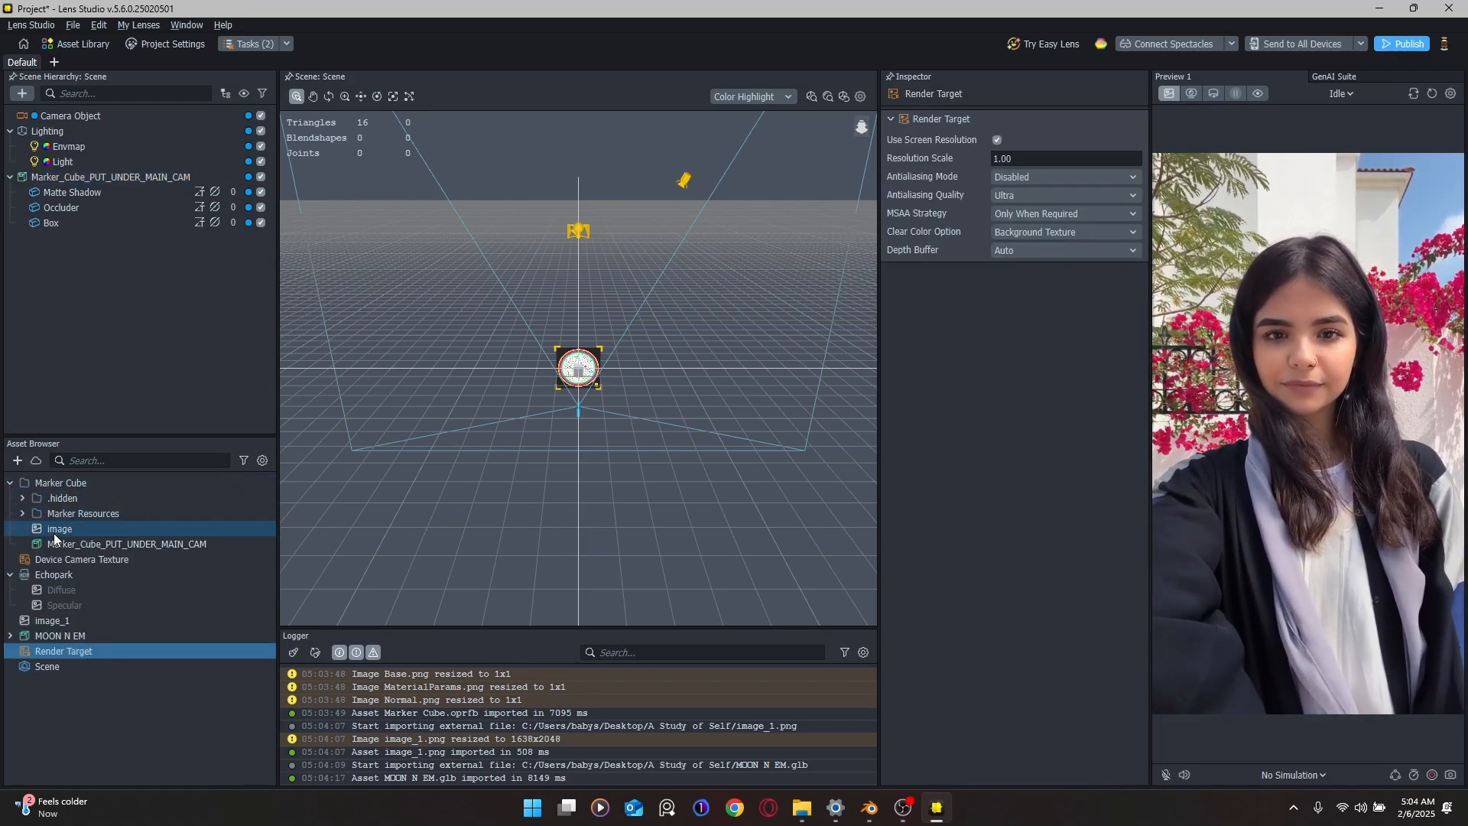
pyautogui.click(23, 514)
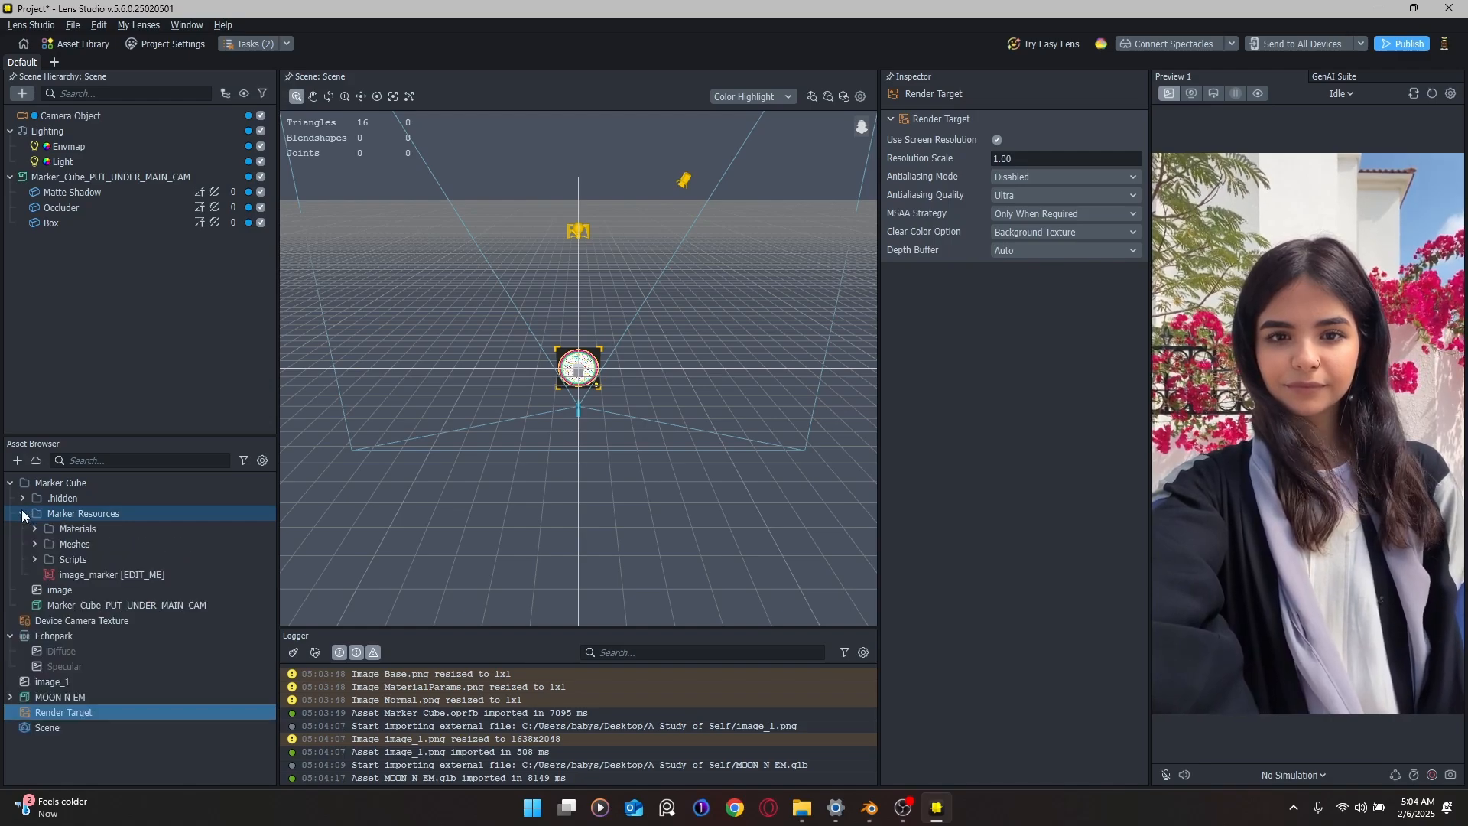
pyautogui.click(99, 574)
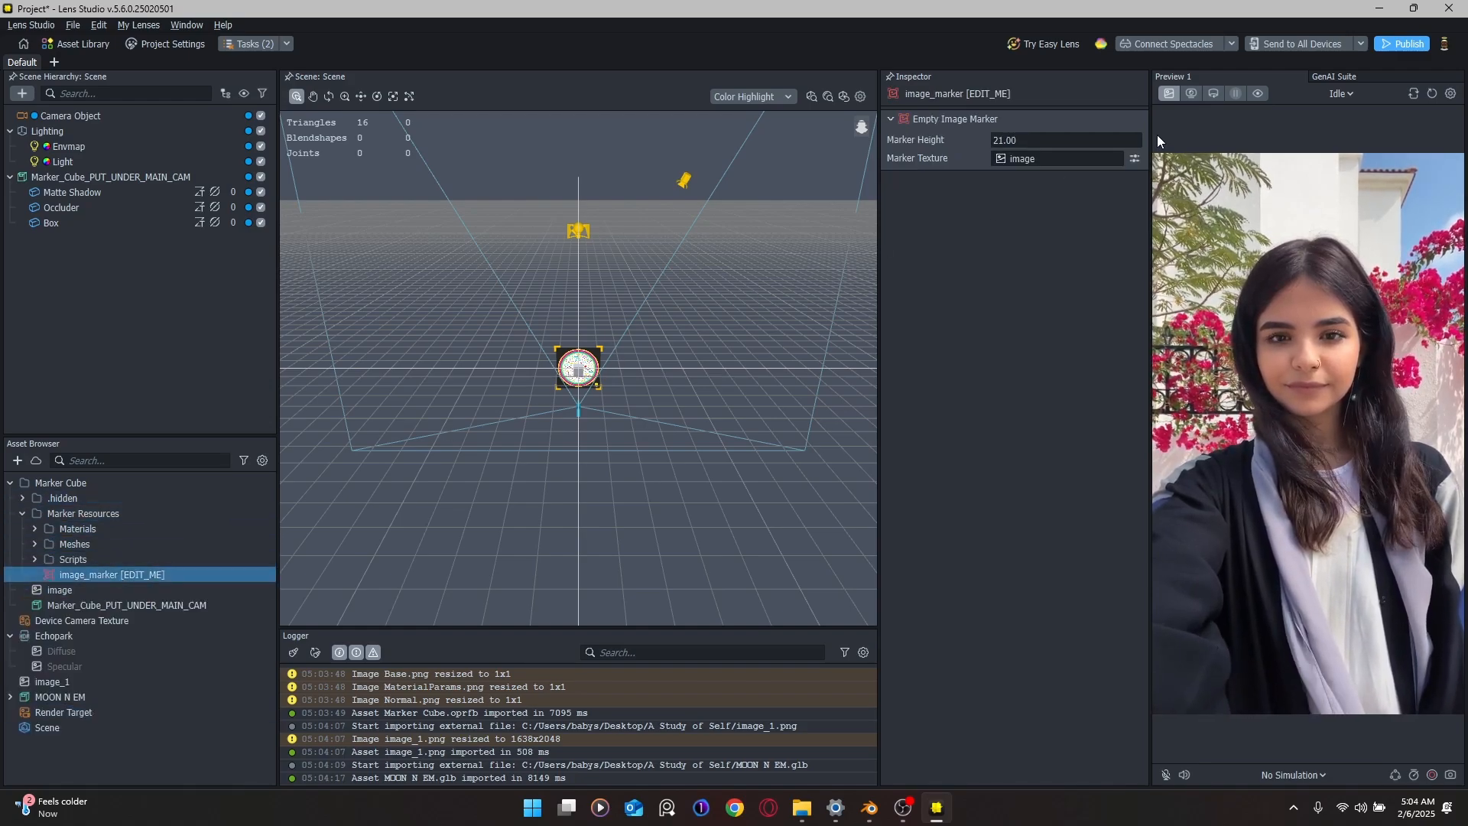
pyautogui.click(1088, 160)
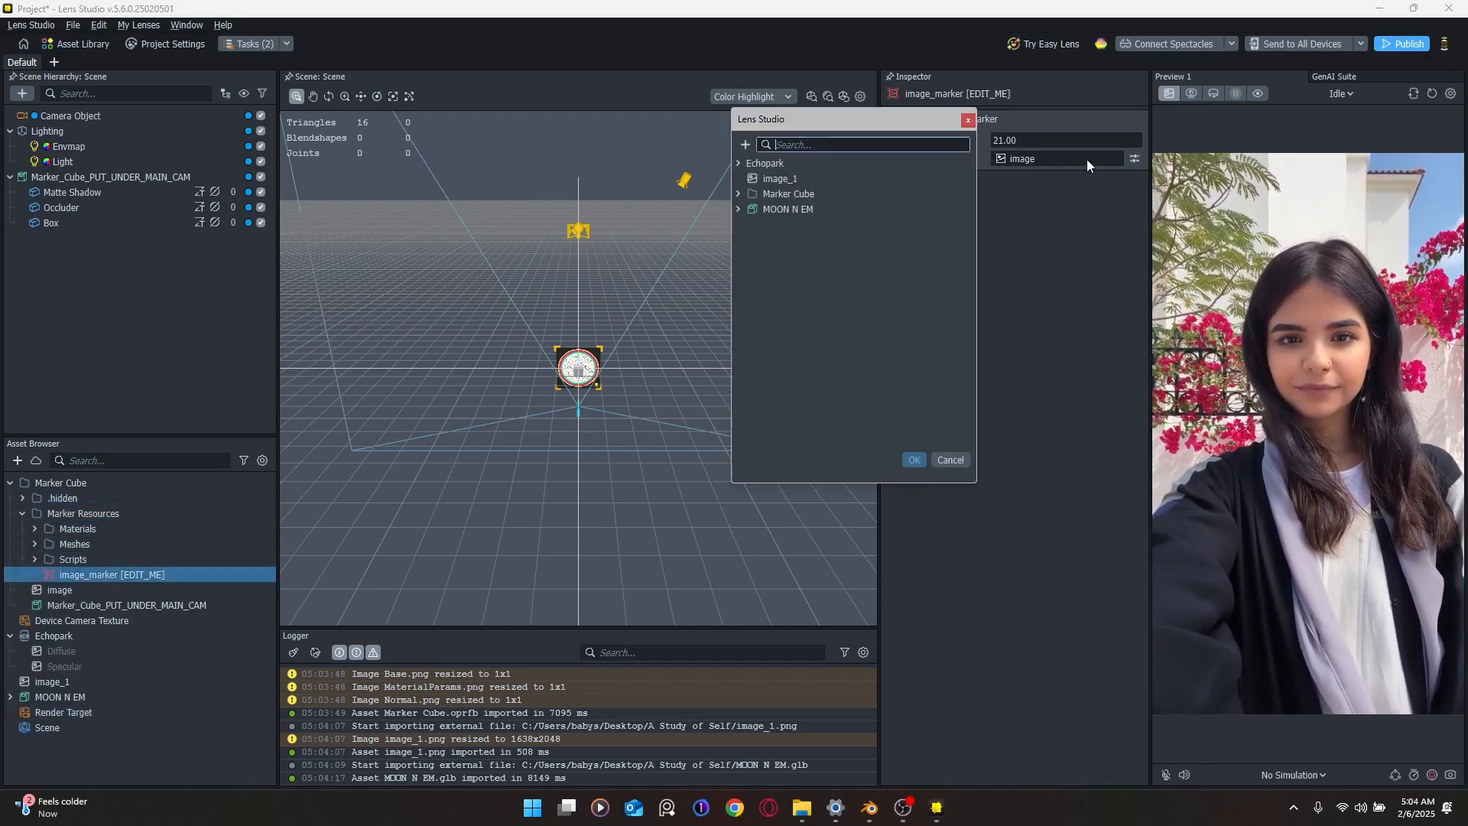
pyautogui.click(792, 177)
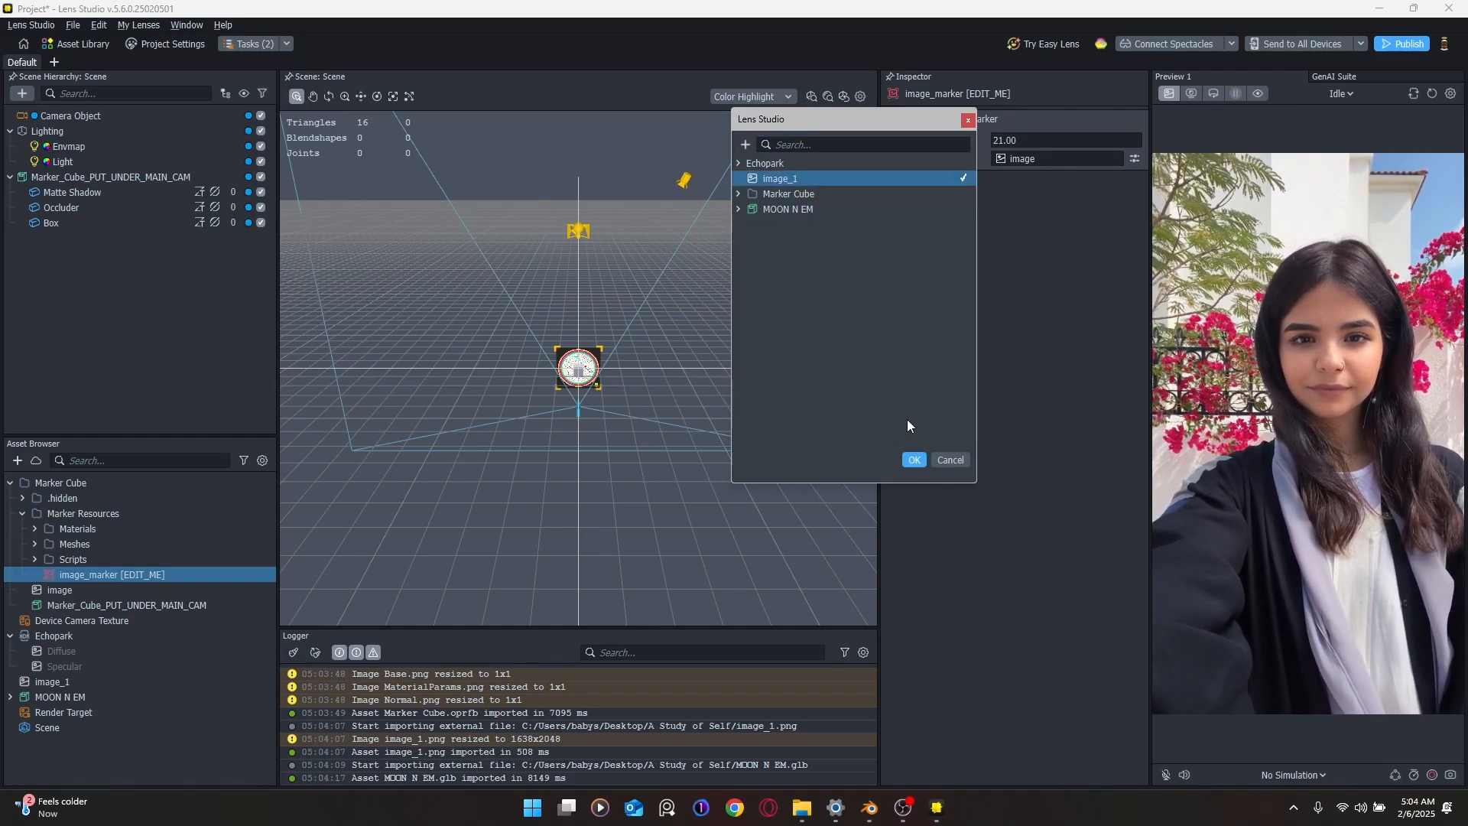
pyautogui.click(913, 459)
pyautogui.scroll(6, 567, 375)
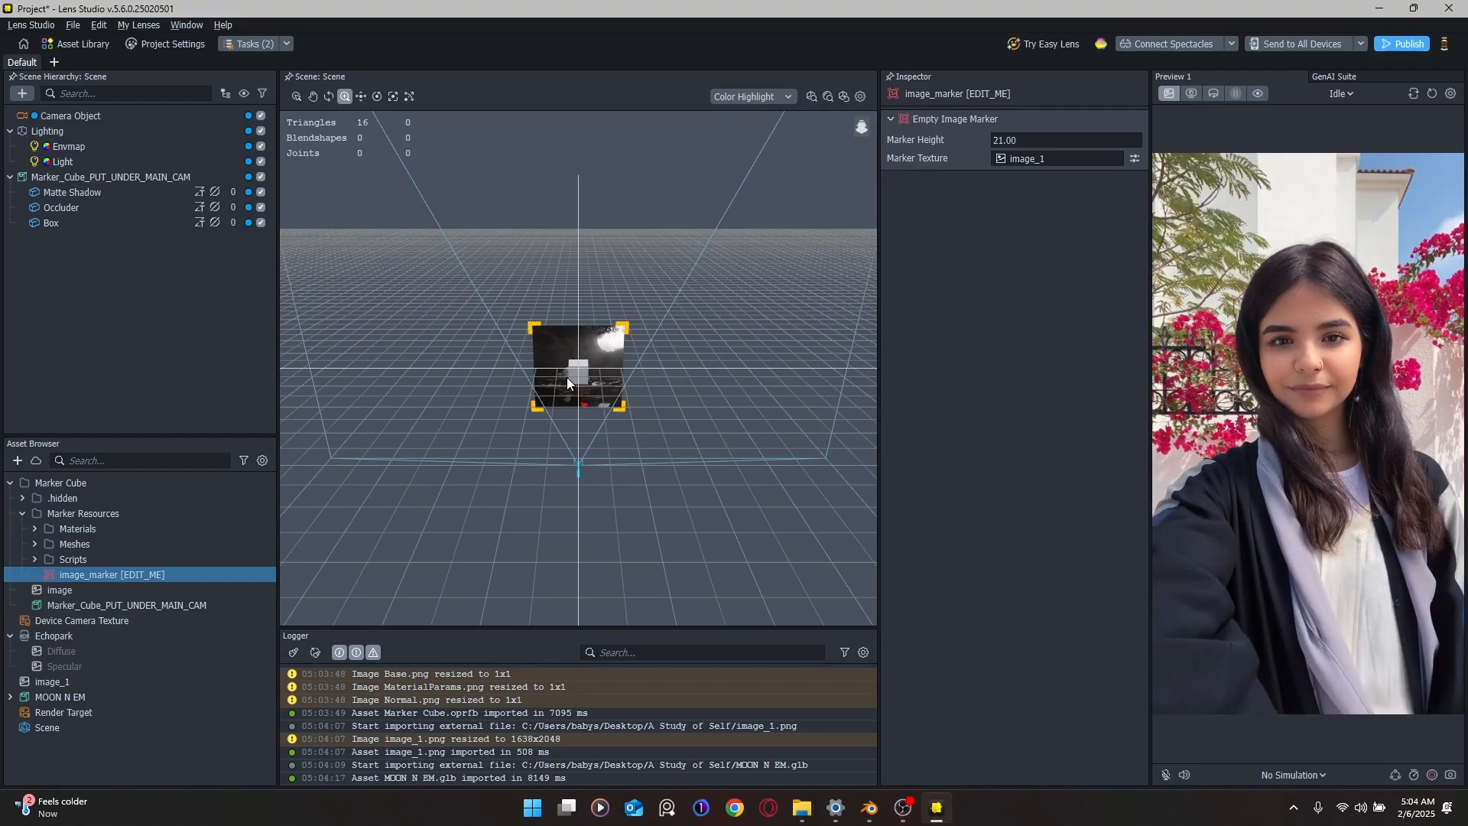
pyautogui.moveTo(540, 367)
pyautogui.keyDown('alt'); pyautogui.mouseDown()
pyautogui.moveTo(580, 370)
pyautogui.moveTo(623, 296)
pyautogui.moveTo(614, 356)
pyautogui.moveTo(530, 341)
pyautogui.moveTo(534, 314)
pyautogui.moveTo(645, 363)
pyautogui.moveTo(630, 365)
pyautogui.mouseUp(); pyautogui.keyUp('alt')
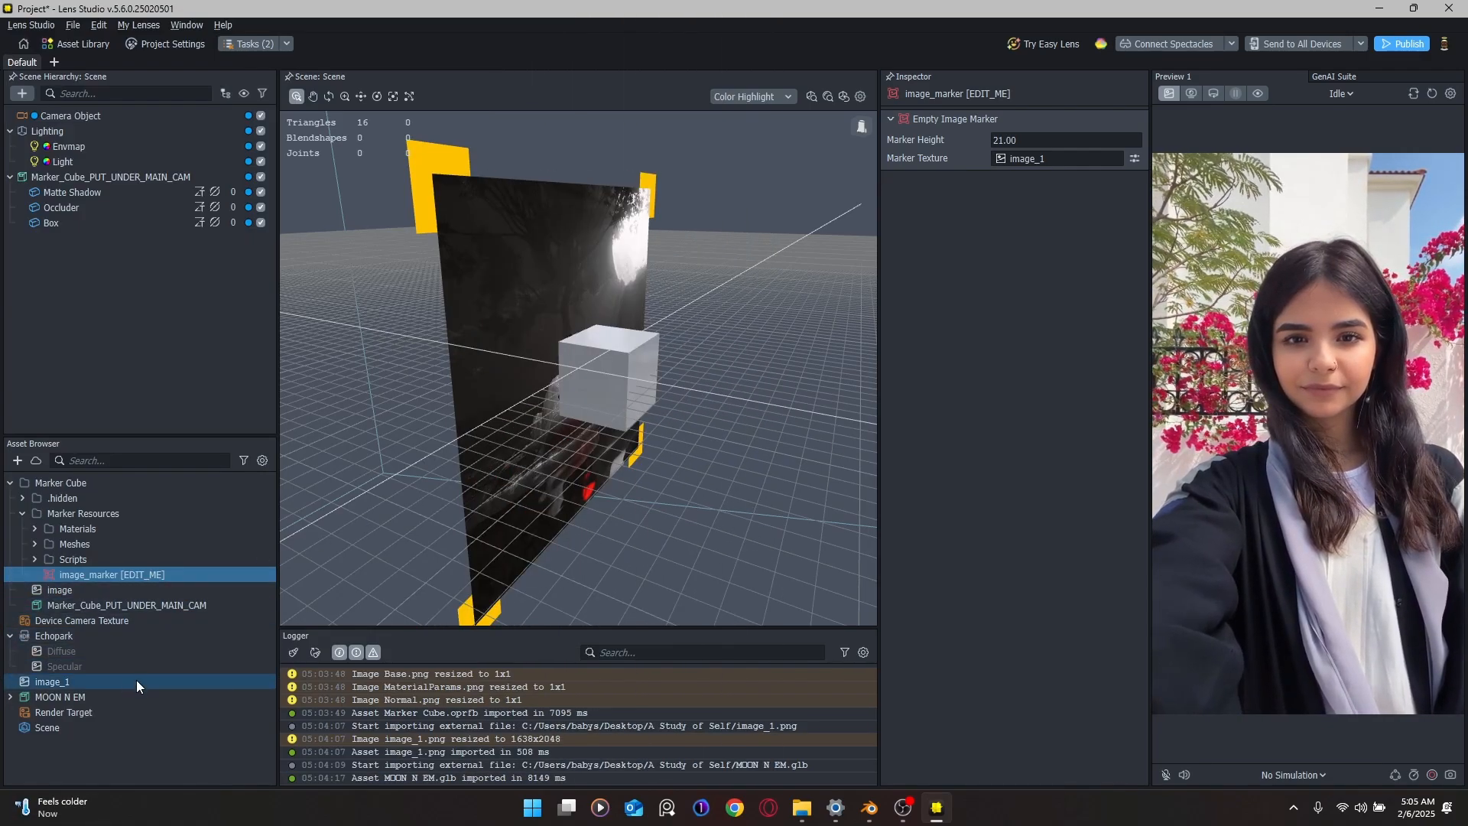
# Step: Drag the MOON N EM prefab from its expanded asset into the Scene Hierarchy
pyautogui.click(11, 696)
pyautogui.click(114, 747)
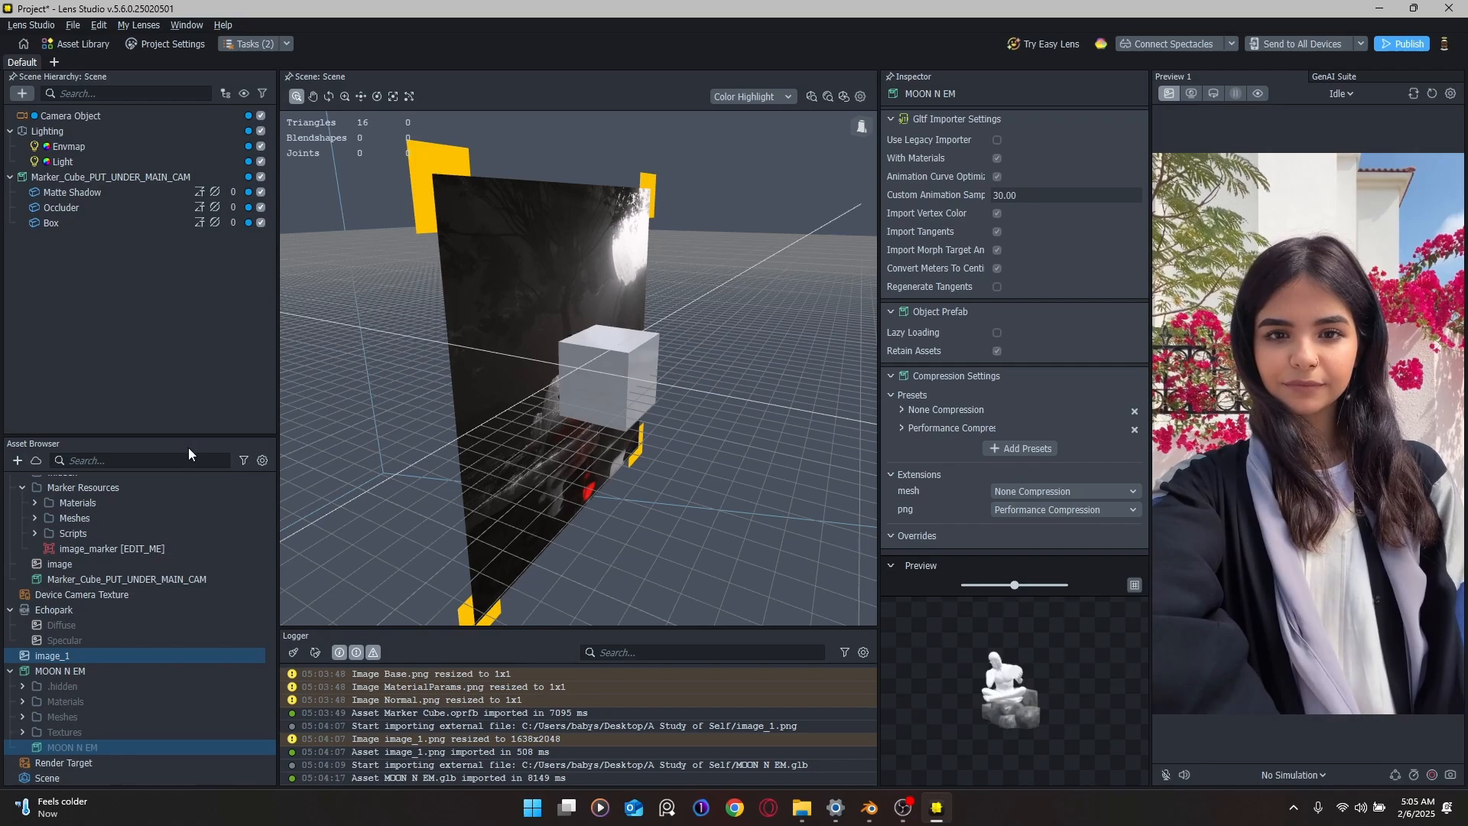
pyautogui.moveTo(72, 747); pyautogui.dragTo(153, 269)
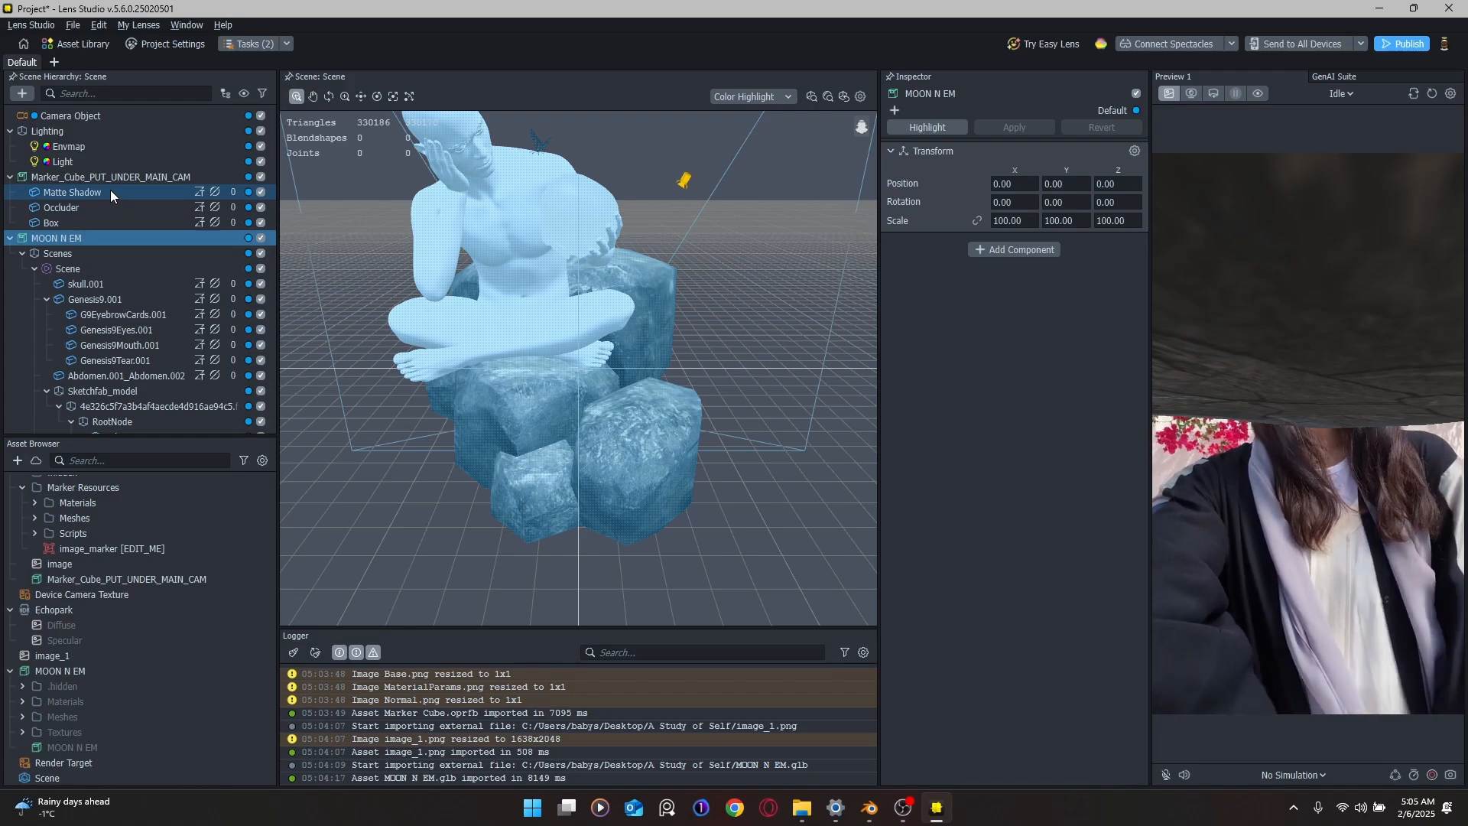
# Step: Link the scale axes and give MOON N EM a uniform scale of 20
pyautogui.scroll(-3, 491, 317)
pyautogui.keyDown('alt'); pyautogui.moveTo(490, 318); pyautogui.dragTo(644, 310); pyautogui.keyUp('alt')
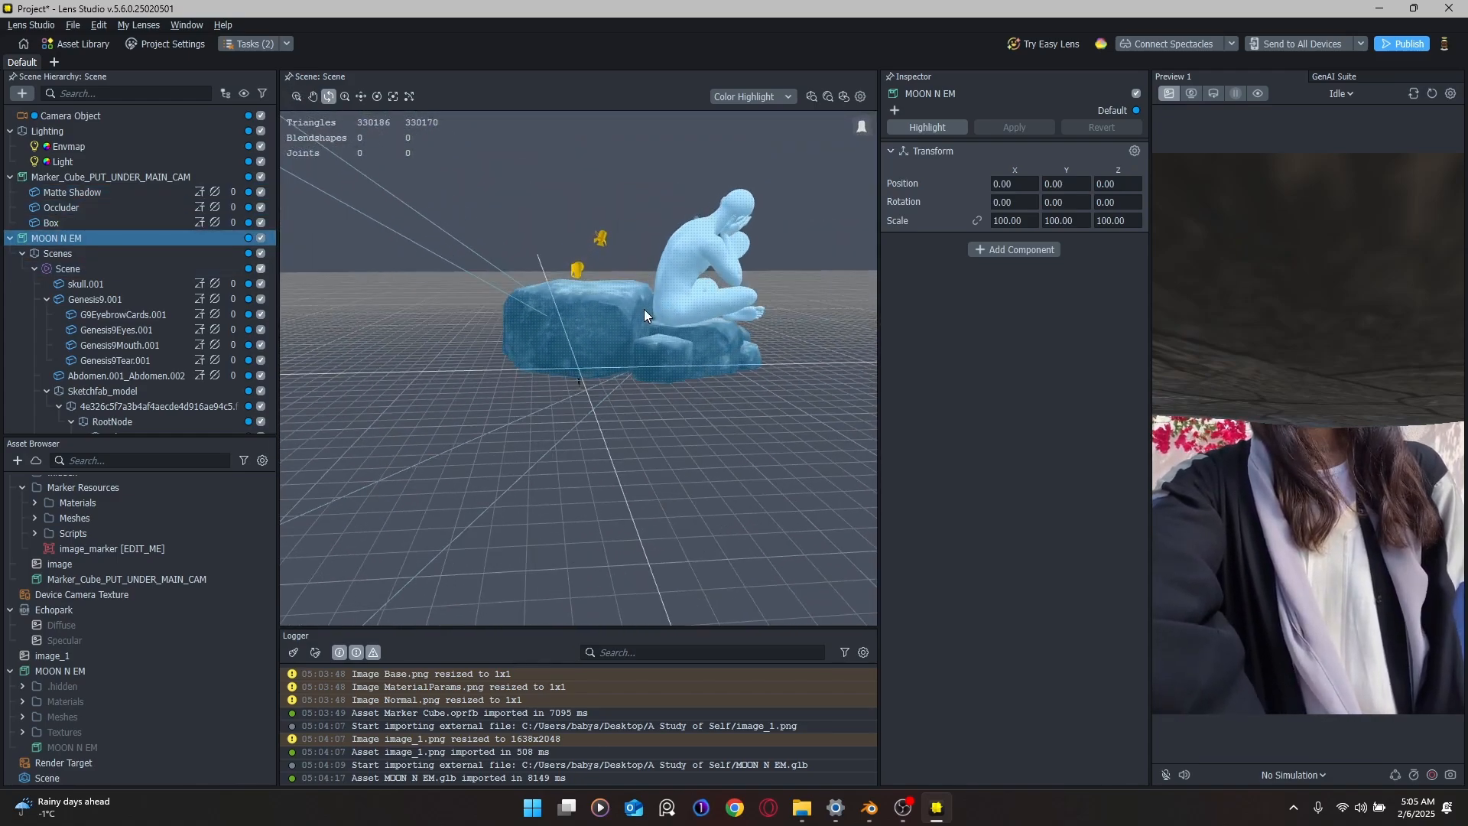
pyautogui.click(977, 221)
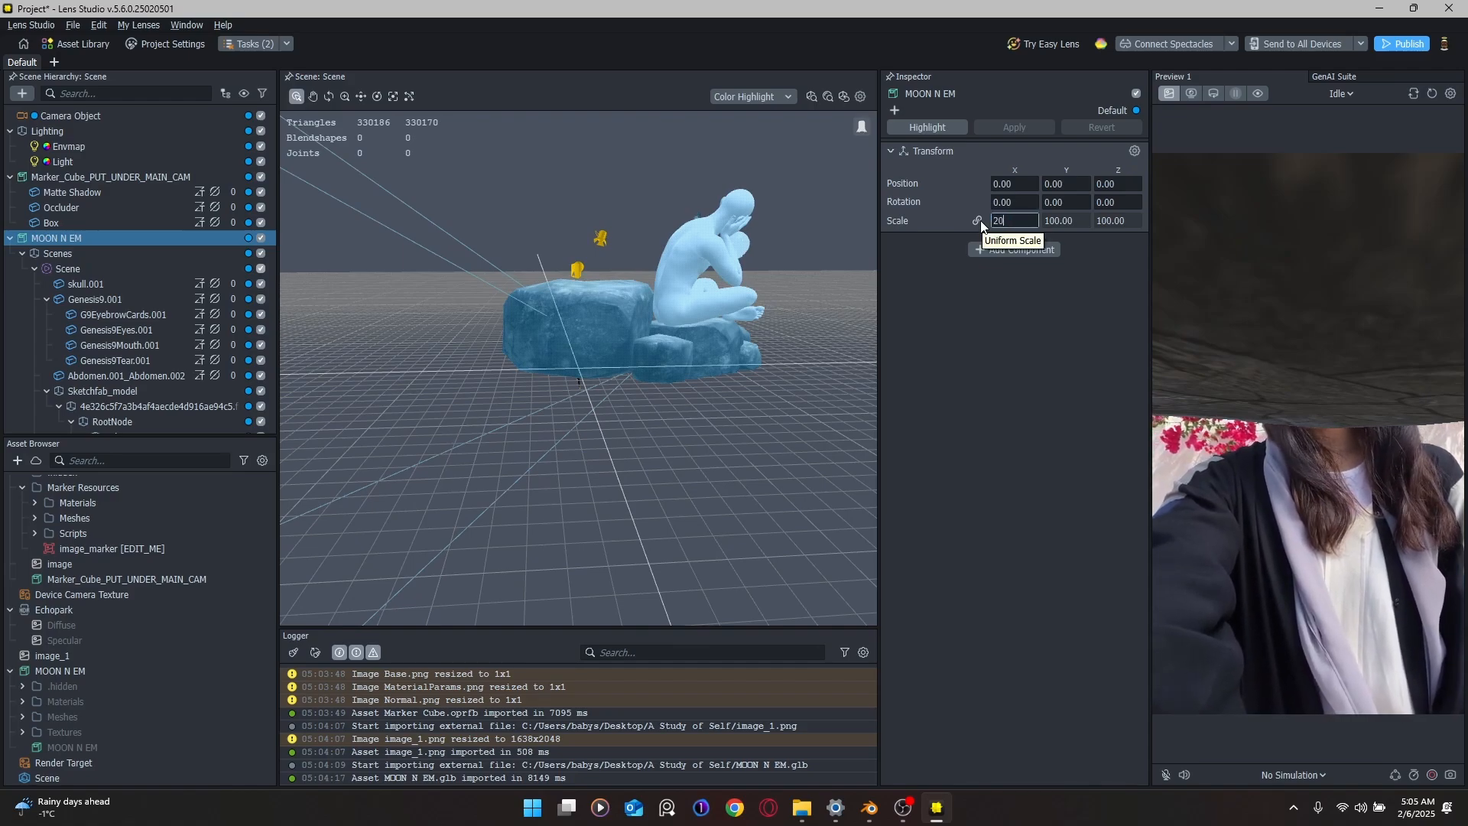
pyautogui.write('20')
pyautogui.press('Return')
# Step: Reduce MOON N EM's scale to 10 on all axes and collapse its inner Scenes hierarchy
pyautogui.scroll(12, 668, 383)
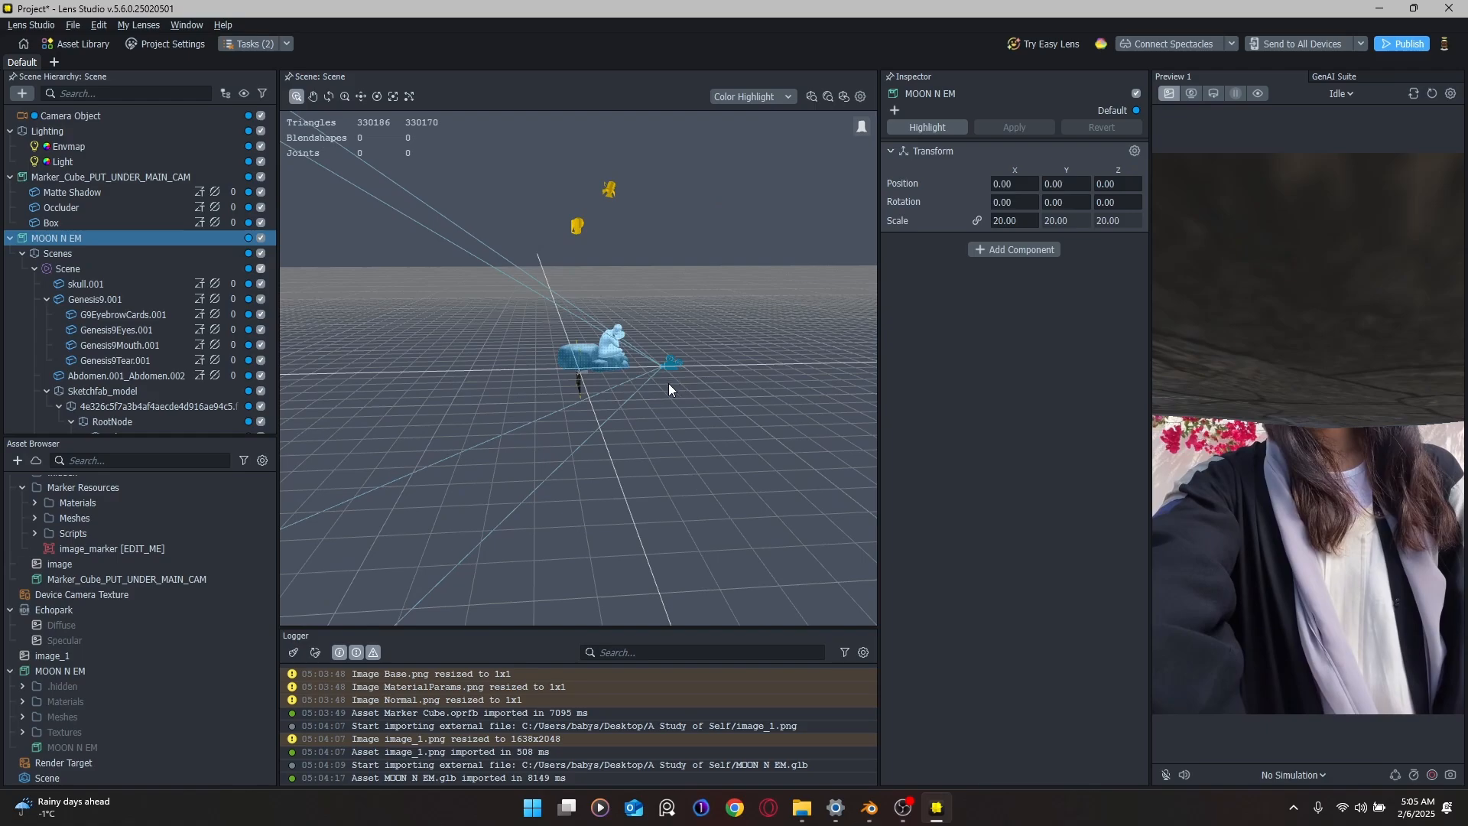
pyautogui.scroll(-5, 612, 382)
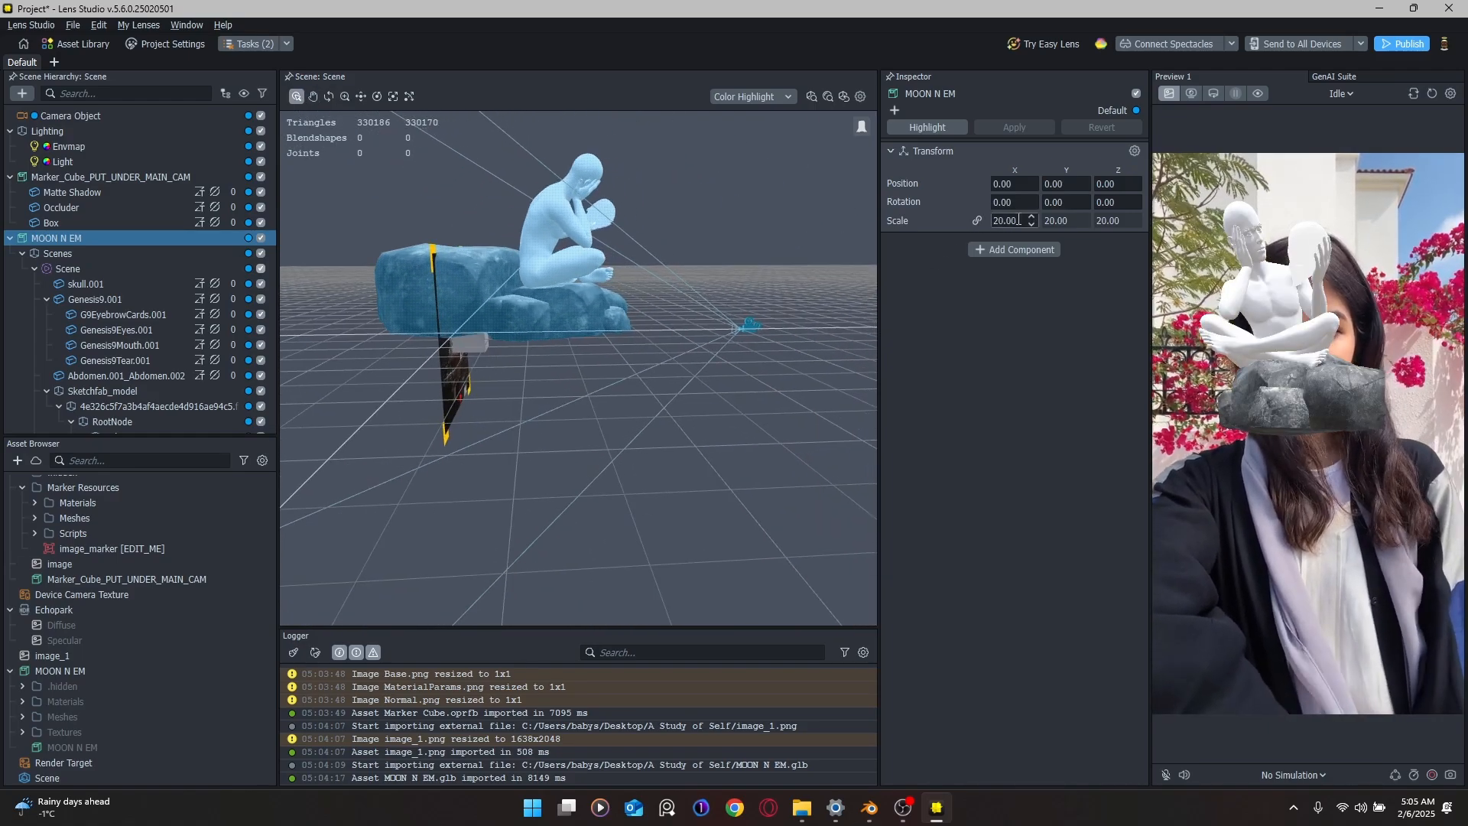
pyautogui.write('10')
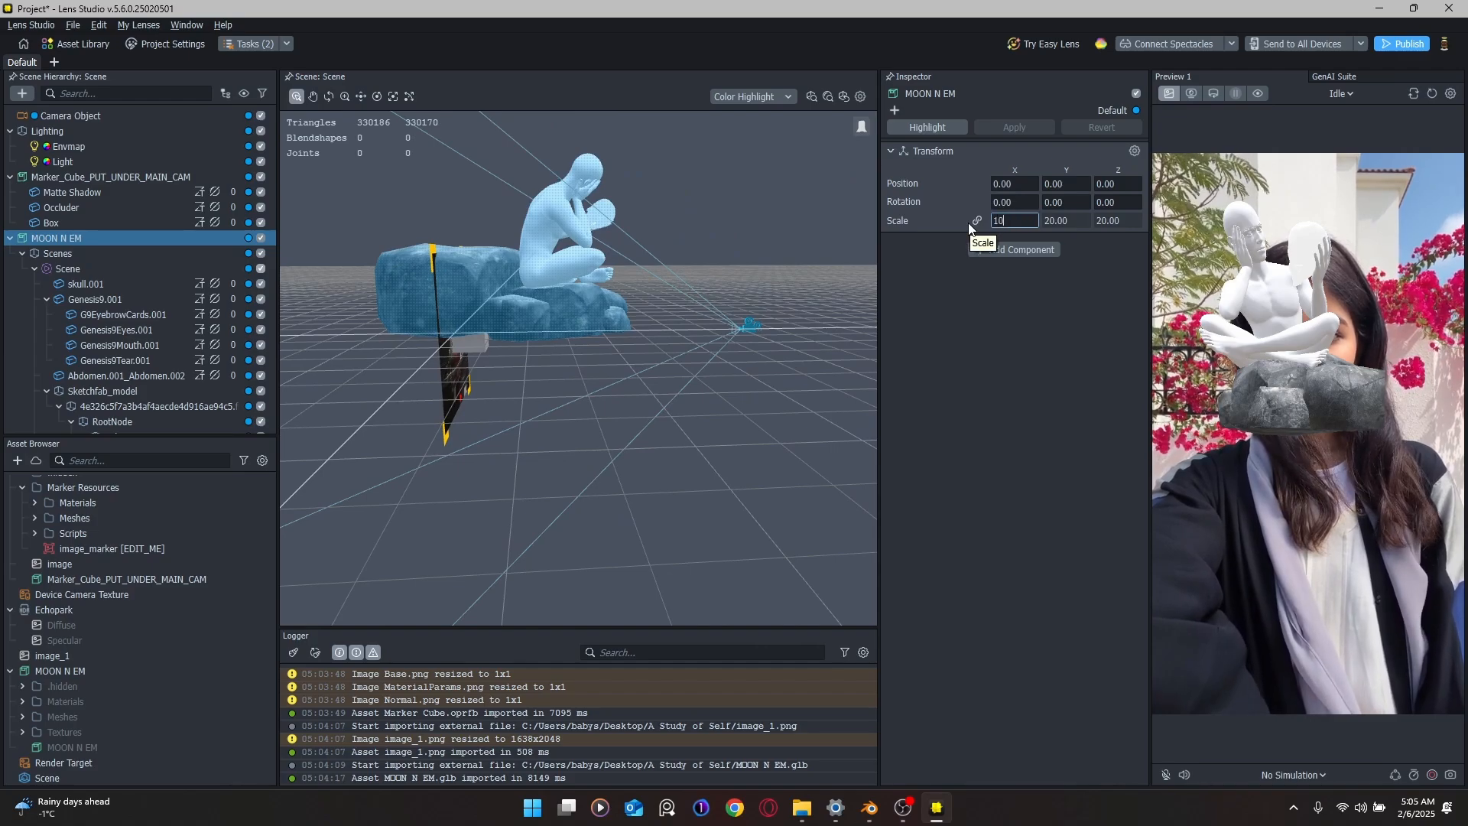
pyautogui.press('Return')
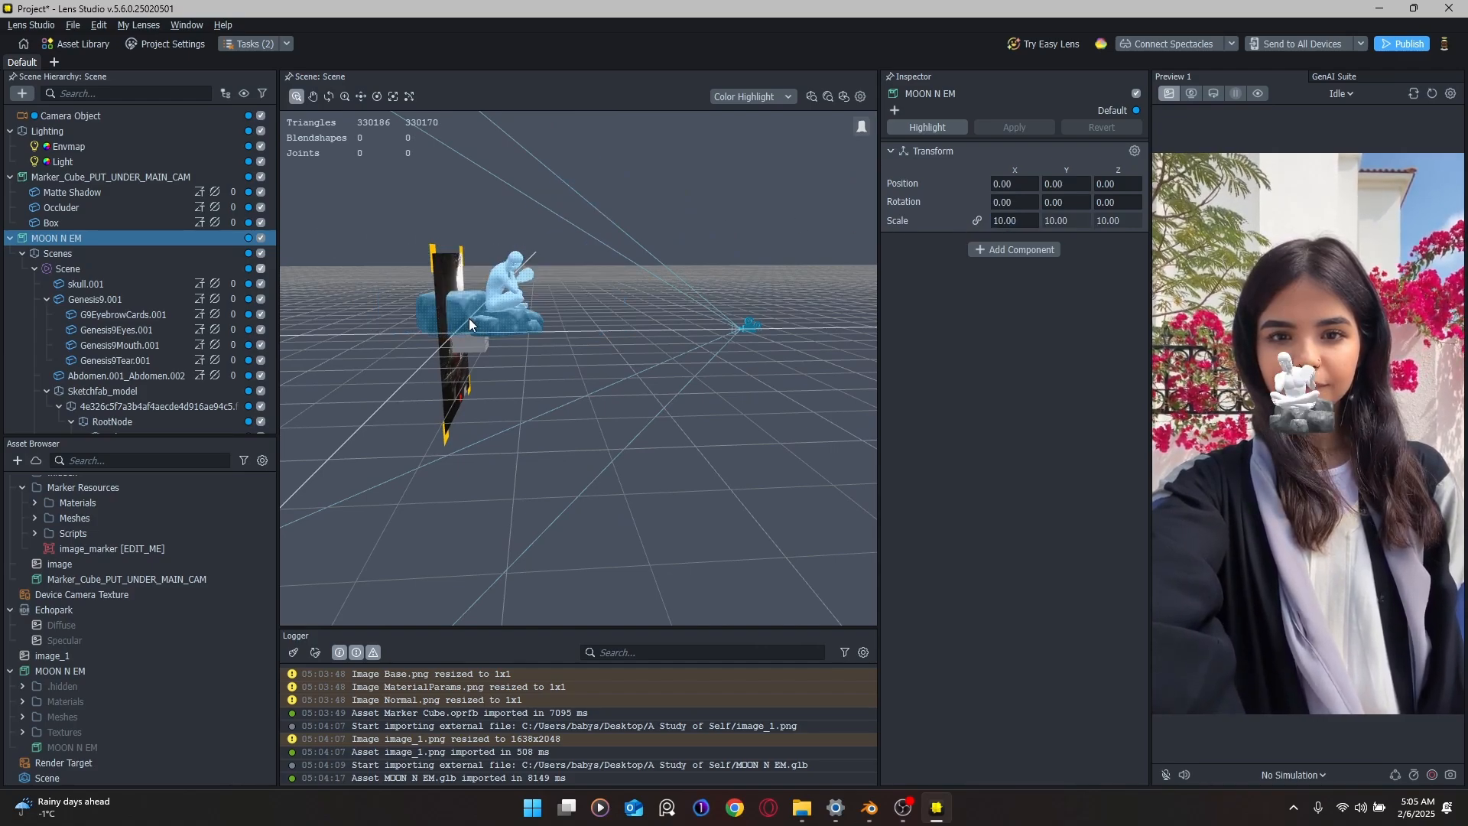
pyautogui.click(22, 253)
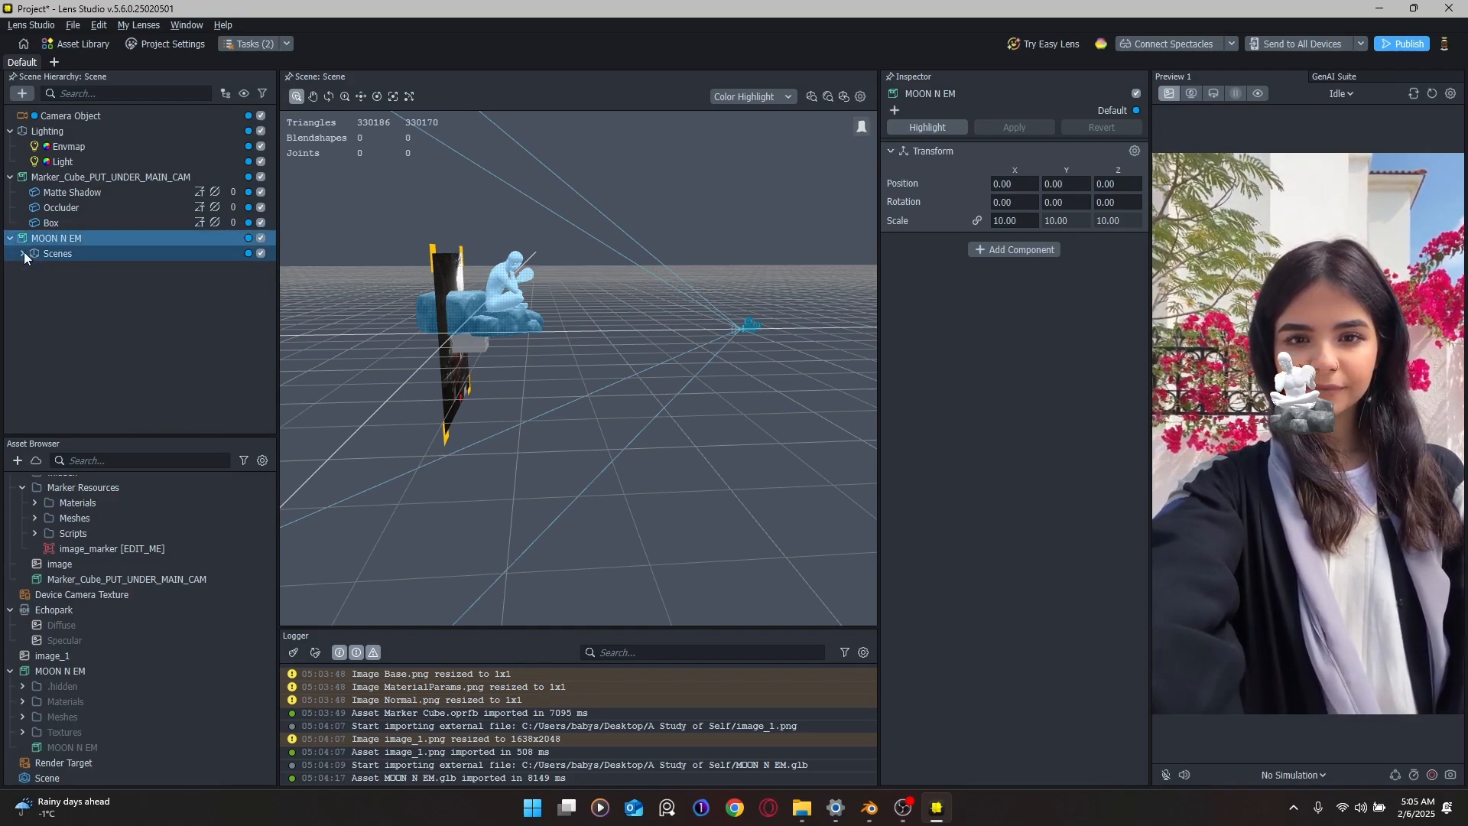
pyautogui.click(54, 191)
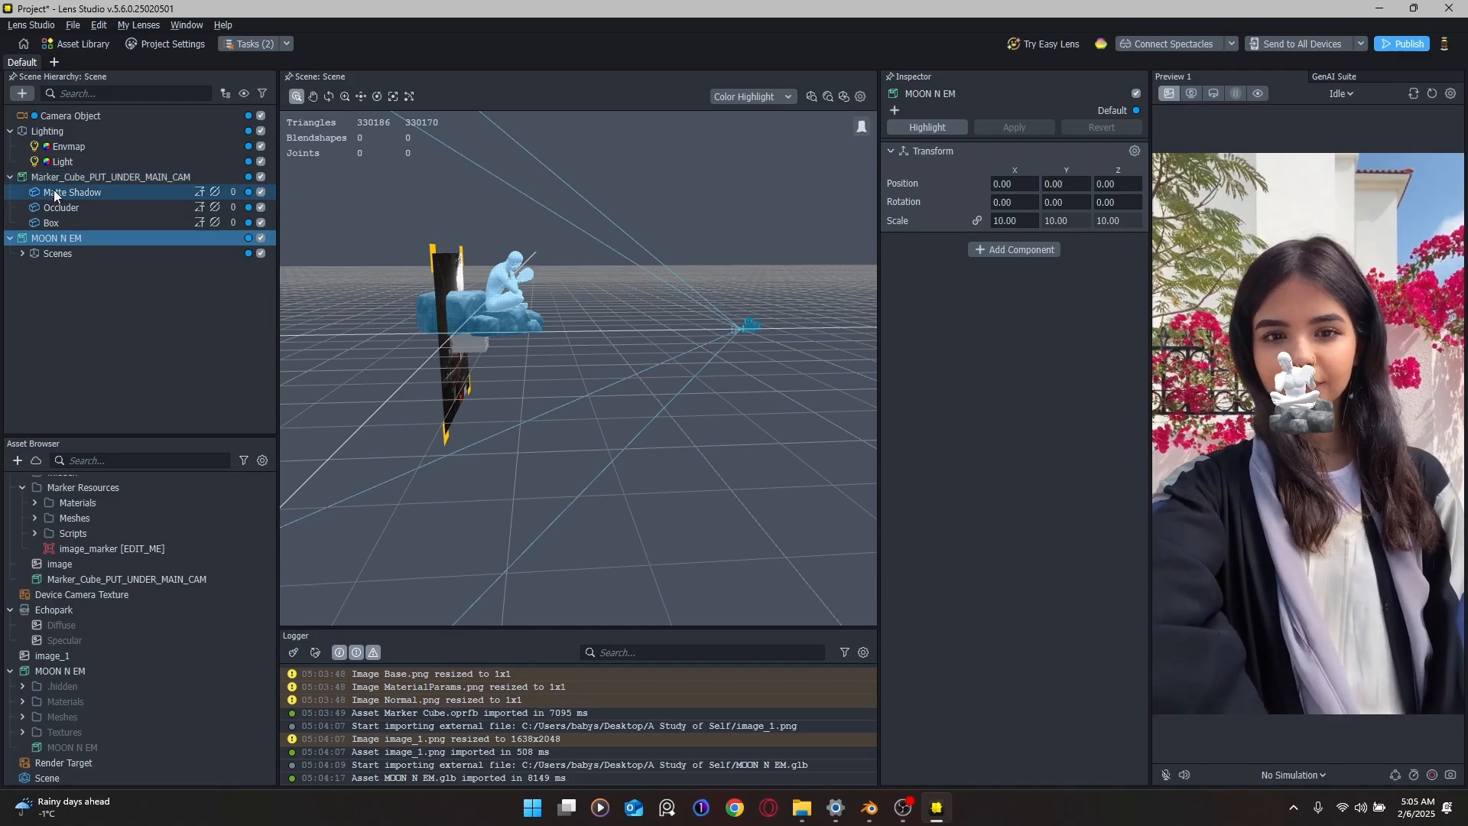
# Step: Parent Matte Shadow and Occluder under MOON N EM and delete the Marker_Cube_PUT_UNDER_MAIN_CAM object
pyautogui.keyDown('shift'); pyautogui.click(69, 208); pyautogui.keyUp('shift')
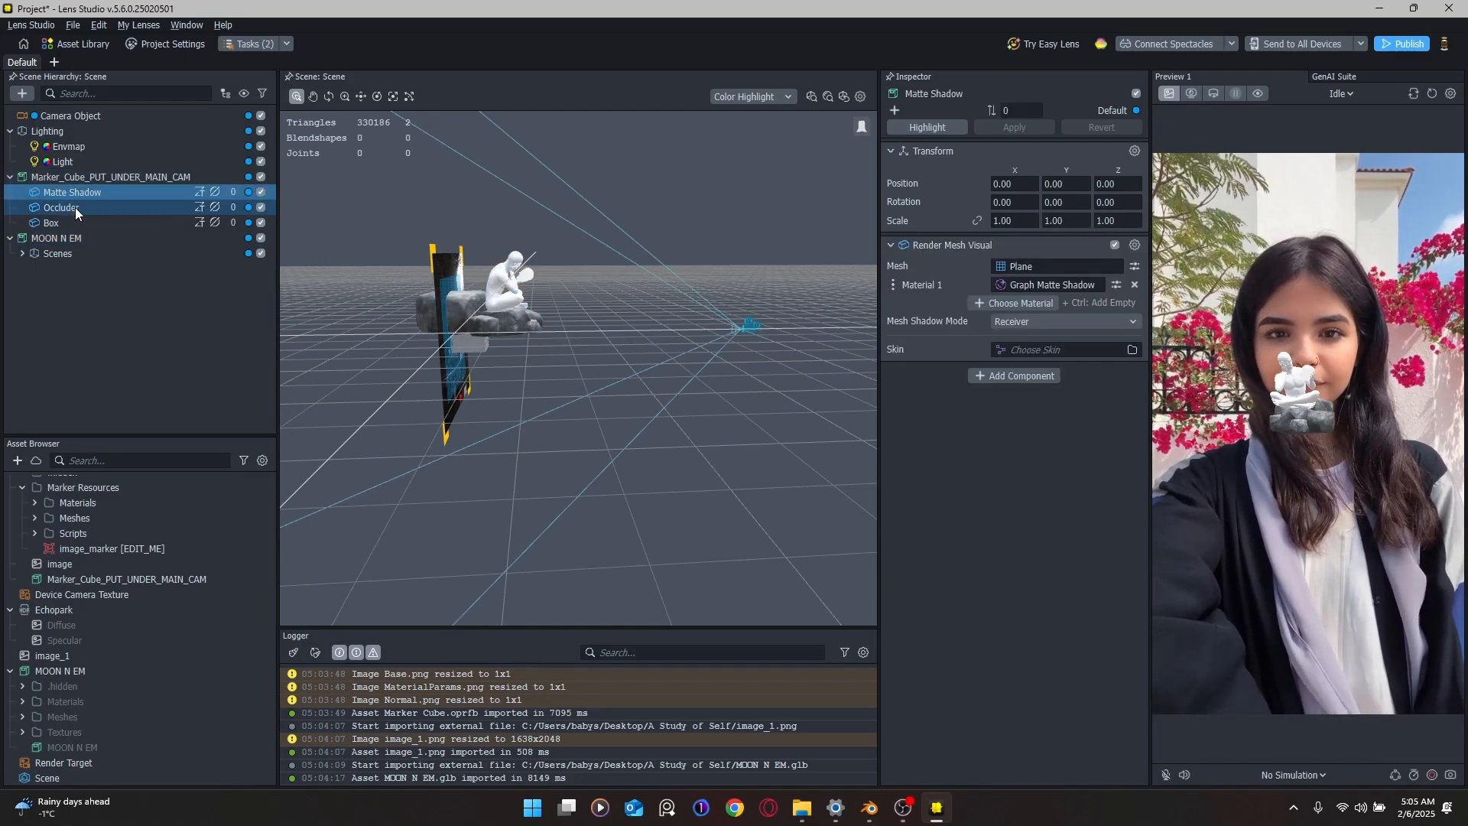
pyautogui.moveTo(98, 189)
pyautogui.mouseDown()
pyautogui.moveTo(101, 246)
pyautogui.moveTo(107, 204)
pyautogui.moveTo(91, 173)
pyautogui.mouseUp()
pyautogui.press('Delete')
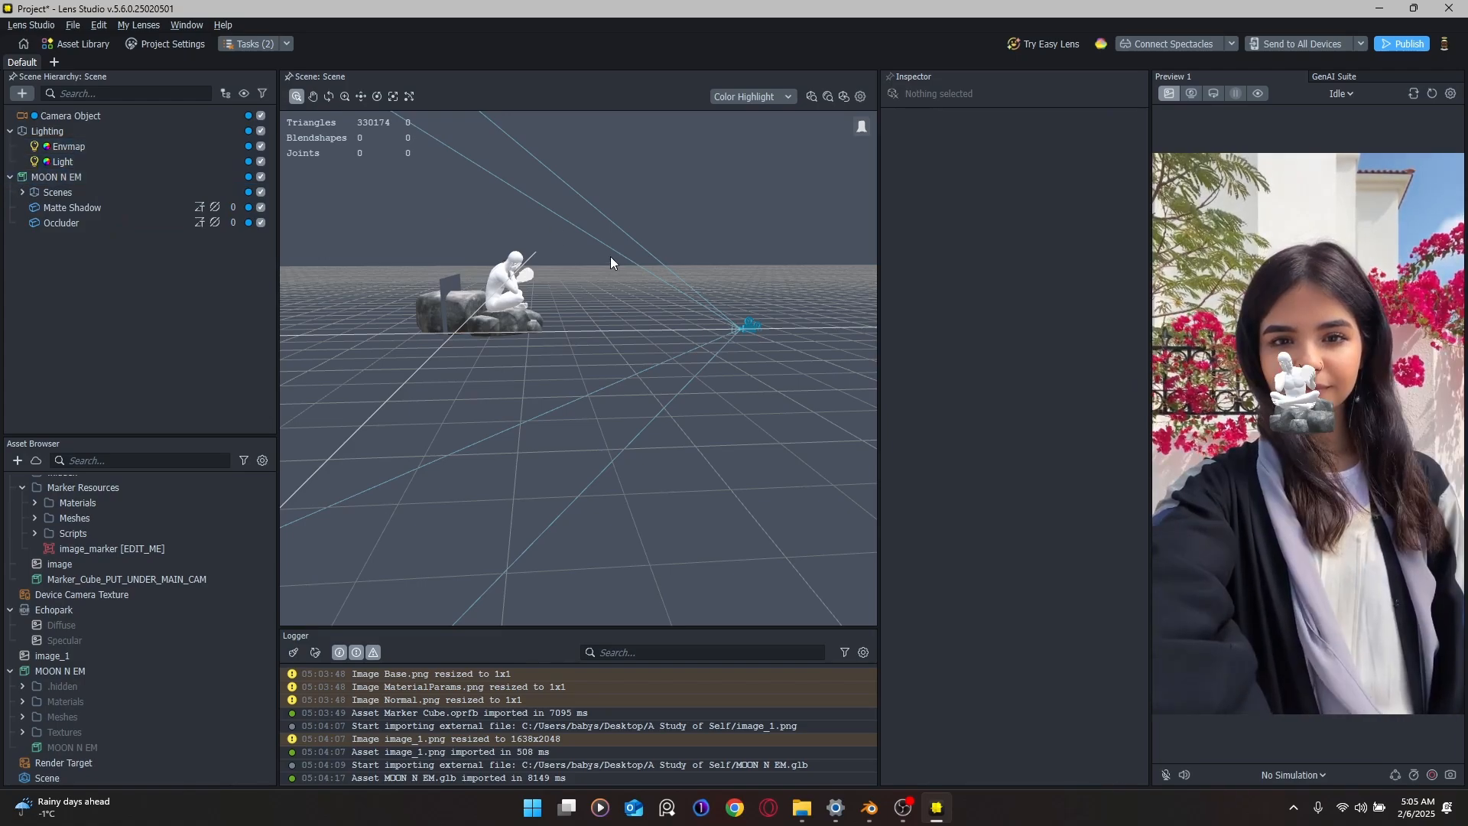
pyautogui.scroll(5, 512, 346)
pyautogui.moveTo(416, 259); pyautogui.dragTo(571, 305, button='middle')
pyautogui.scroll(3, 535, 312)
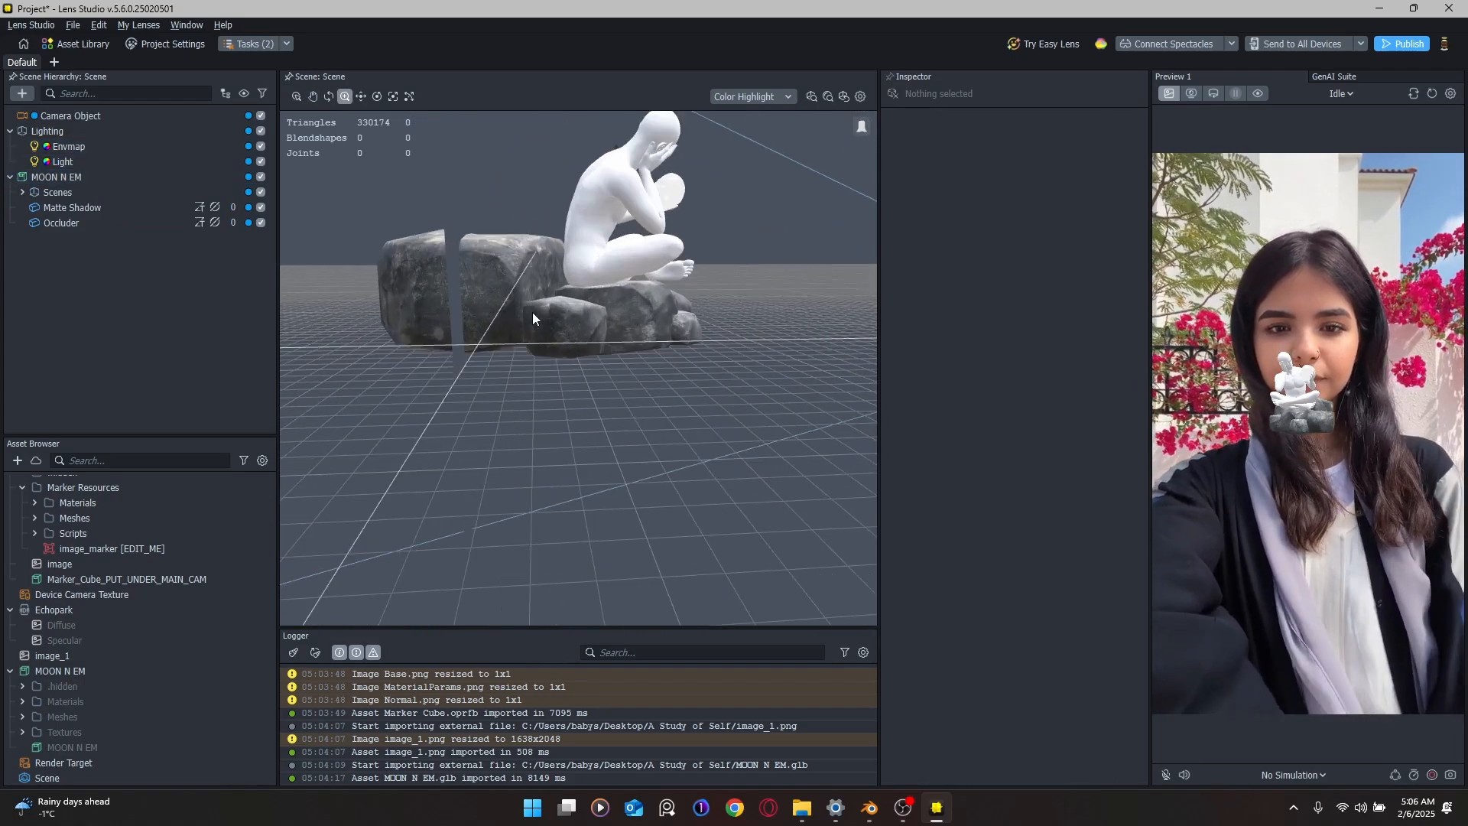
pyautogui.click(71, 177)
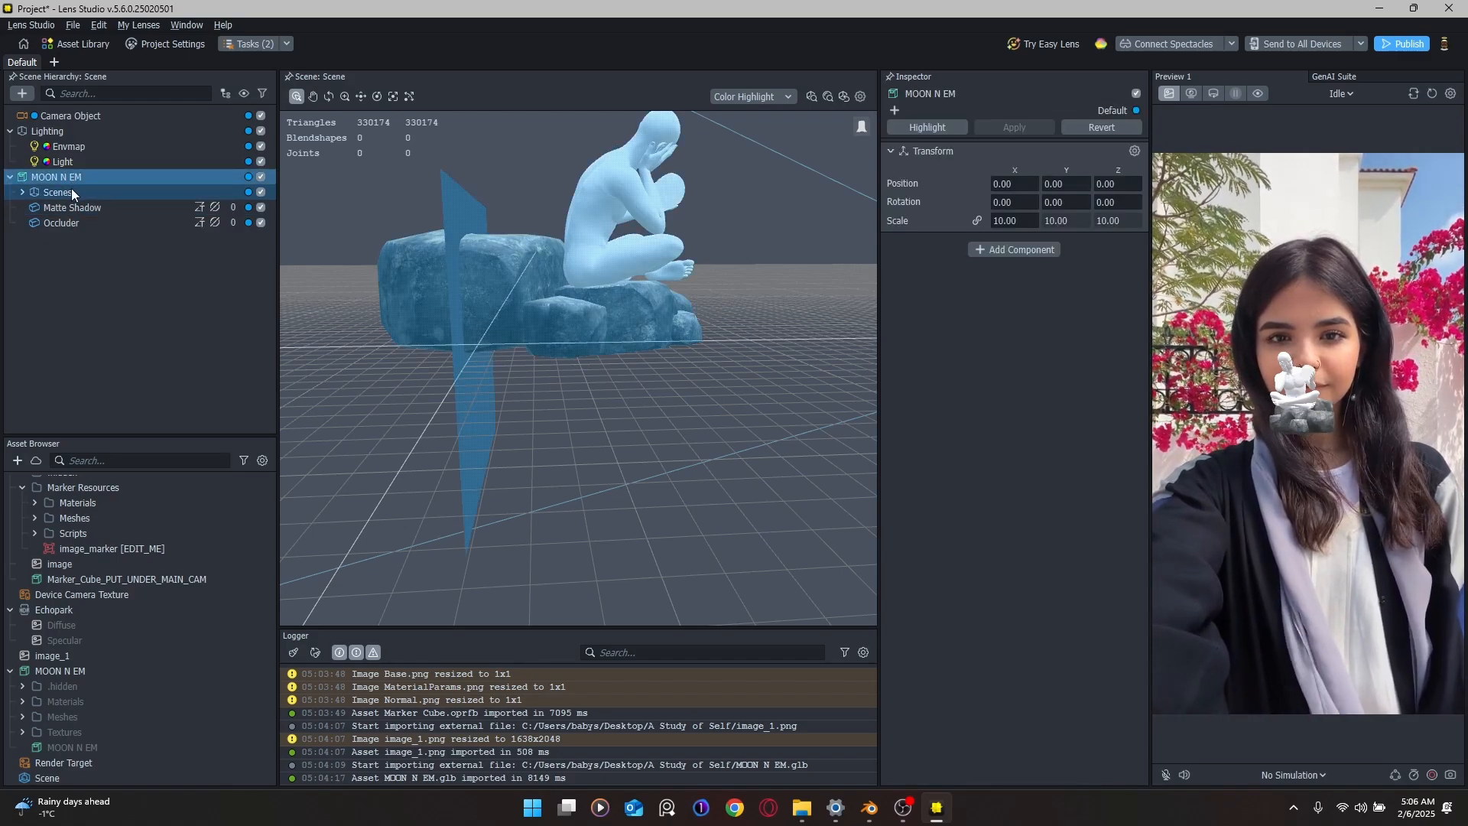
# Step: Rotate the figure's Scenes group 90° about the X axis
pyautogui.click(71, 190)
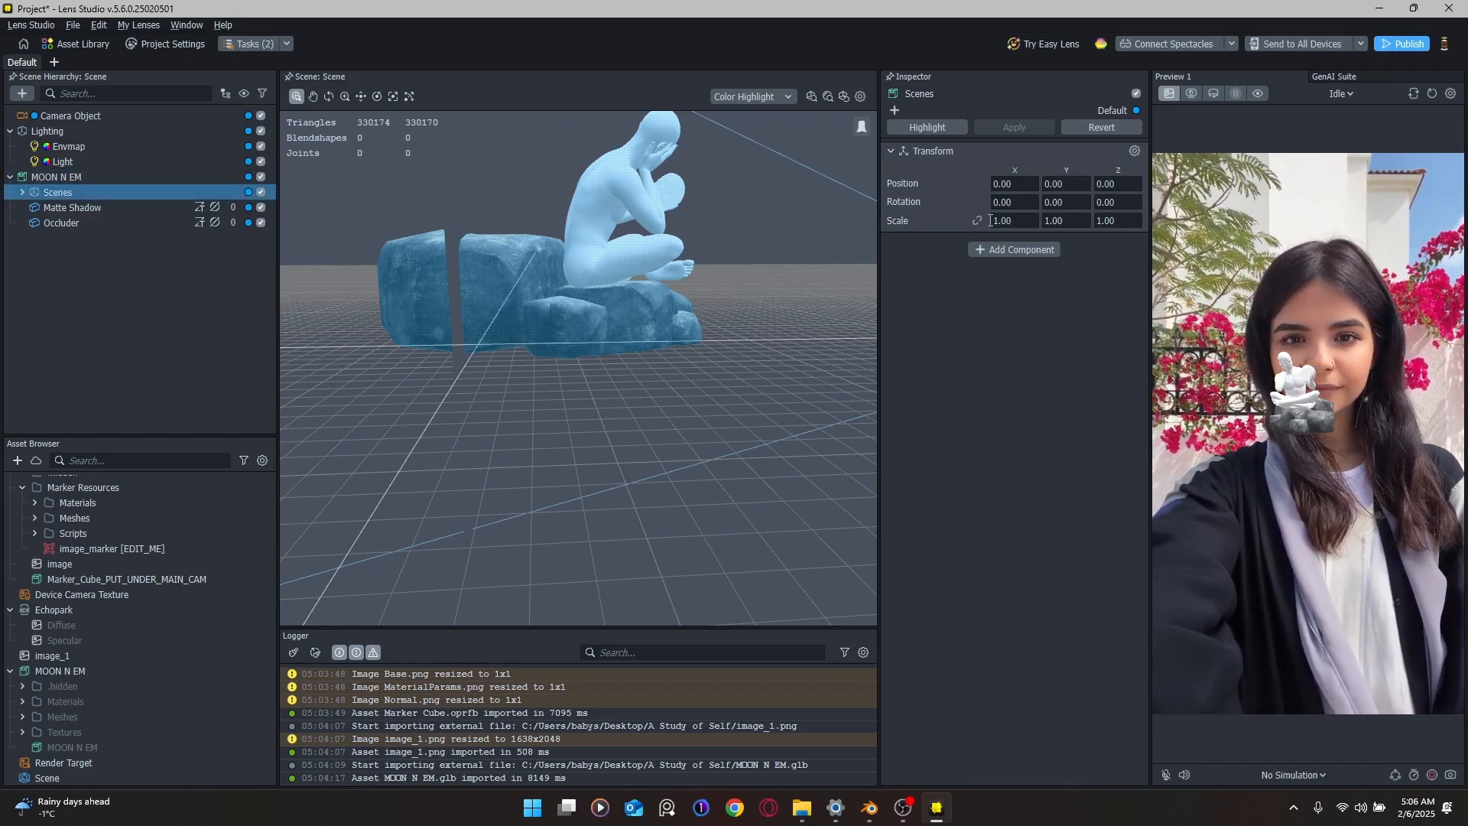
pyautogui.click(383, 90)
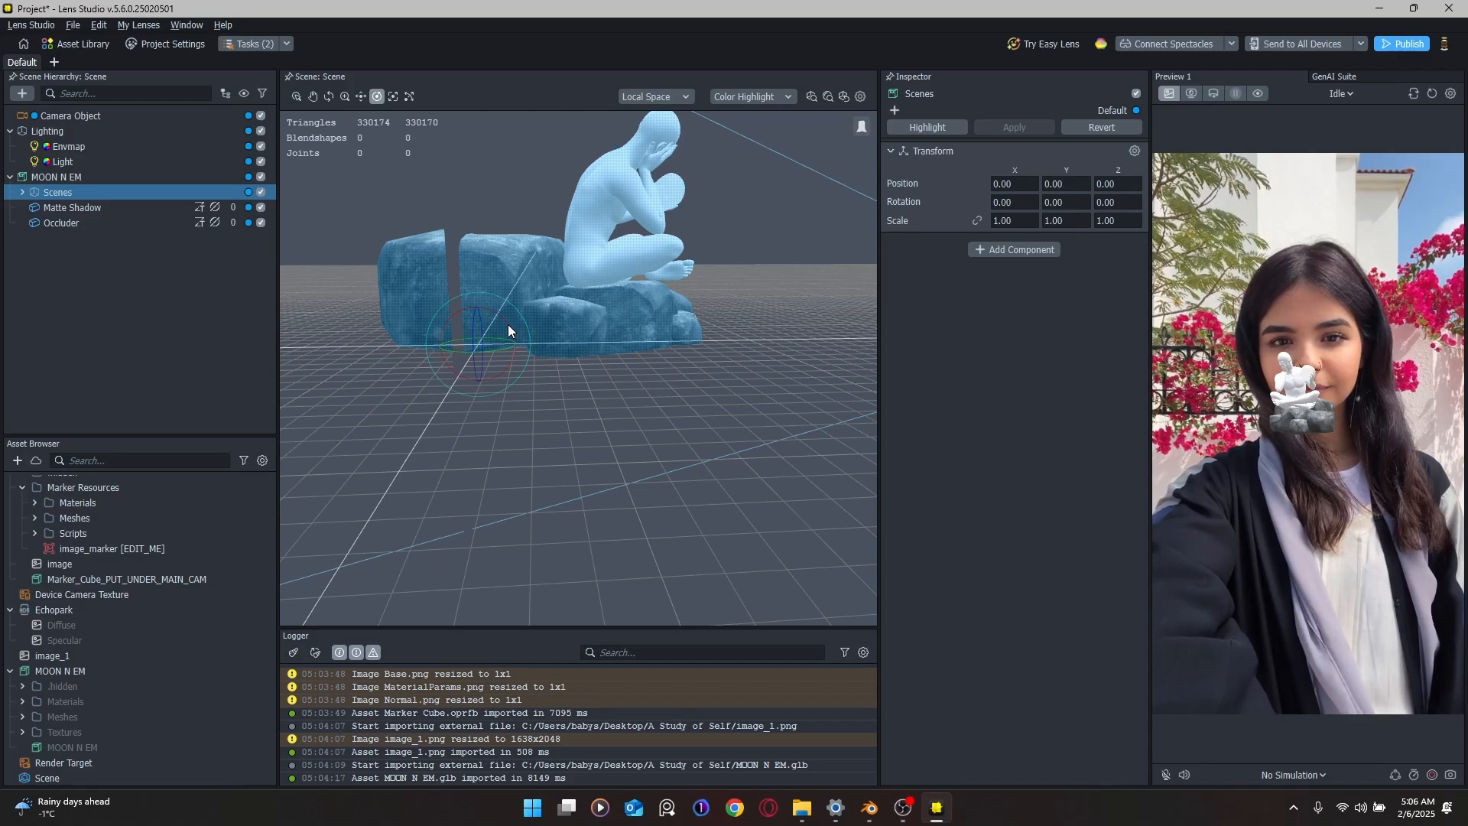
pyautogui.moveTo(508, 324); pyautogui.dragTo(525, 384)
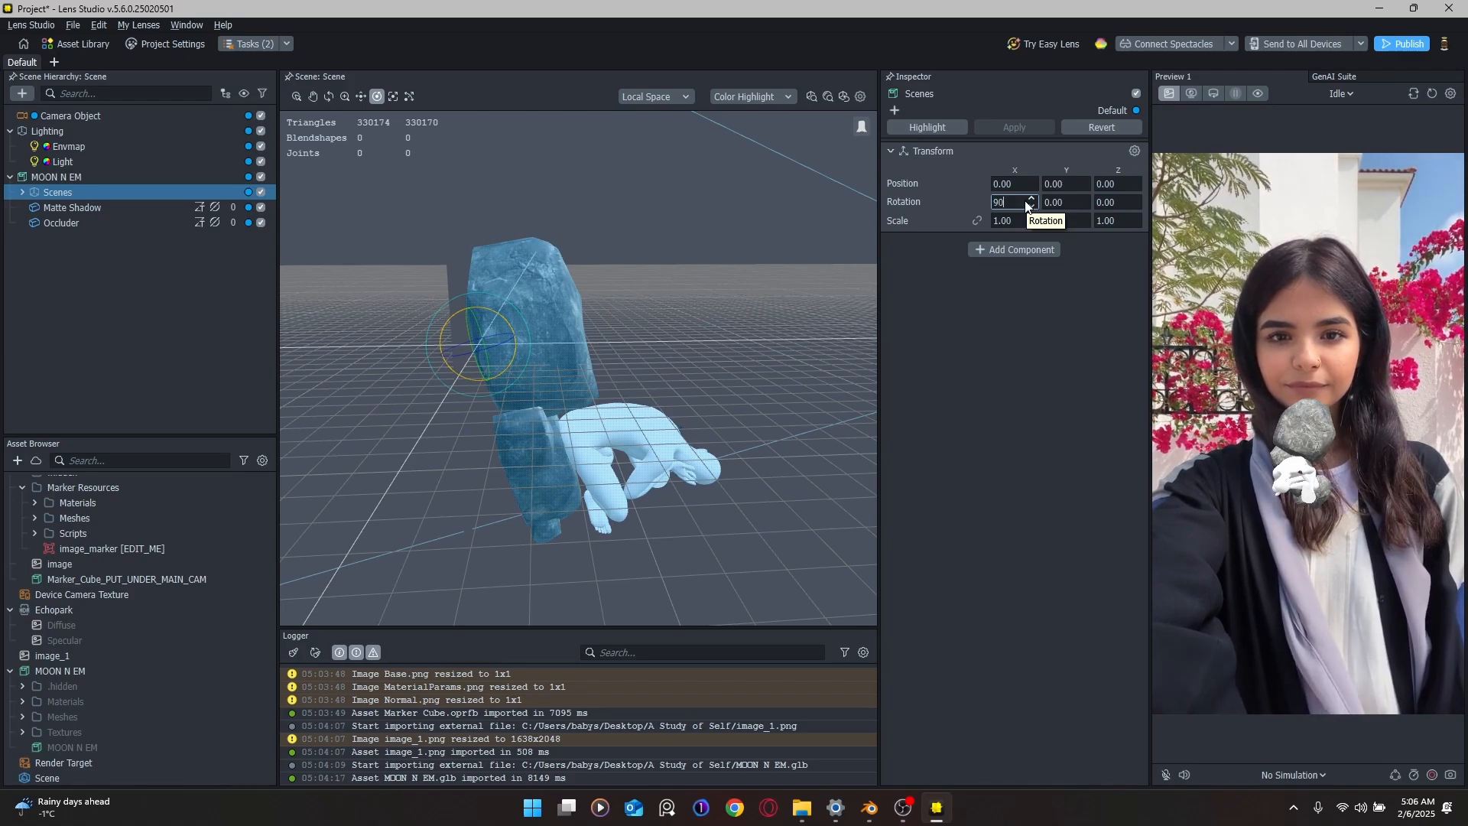
pyautogui.press('Return')
# Step: Raise the Scenes group along Y to a position of 0.2936
pyautogui.keyDown('alt'); pyautogui.moveTo(682, 272); pyautogui.dragTo(532, 298); pyautogui.keyUp('alt')
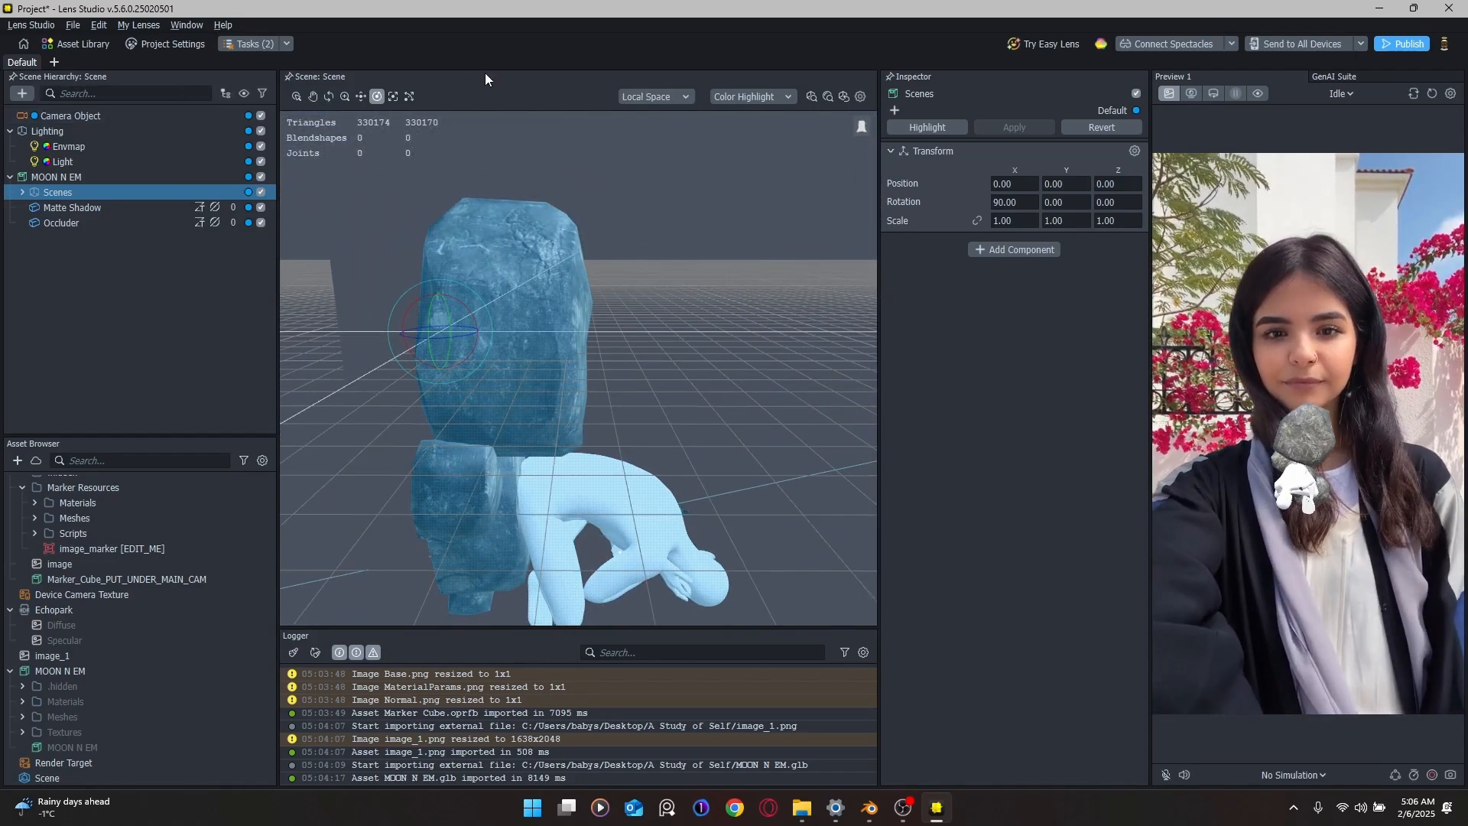
pyautogui.click(410, 95)
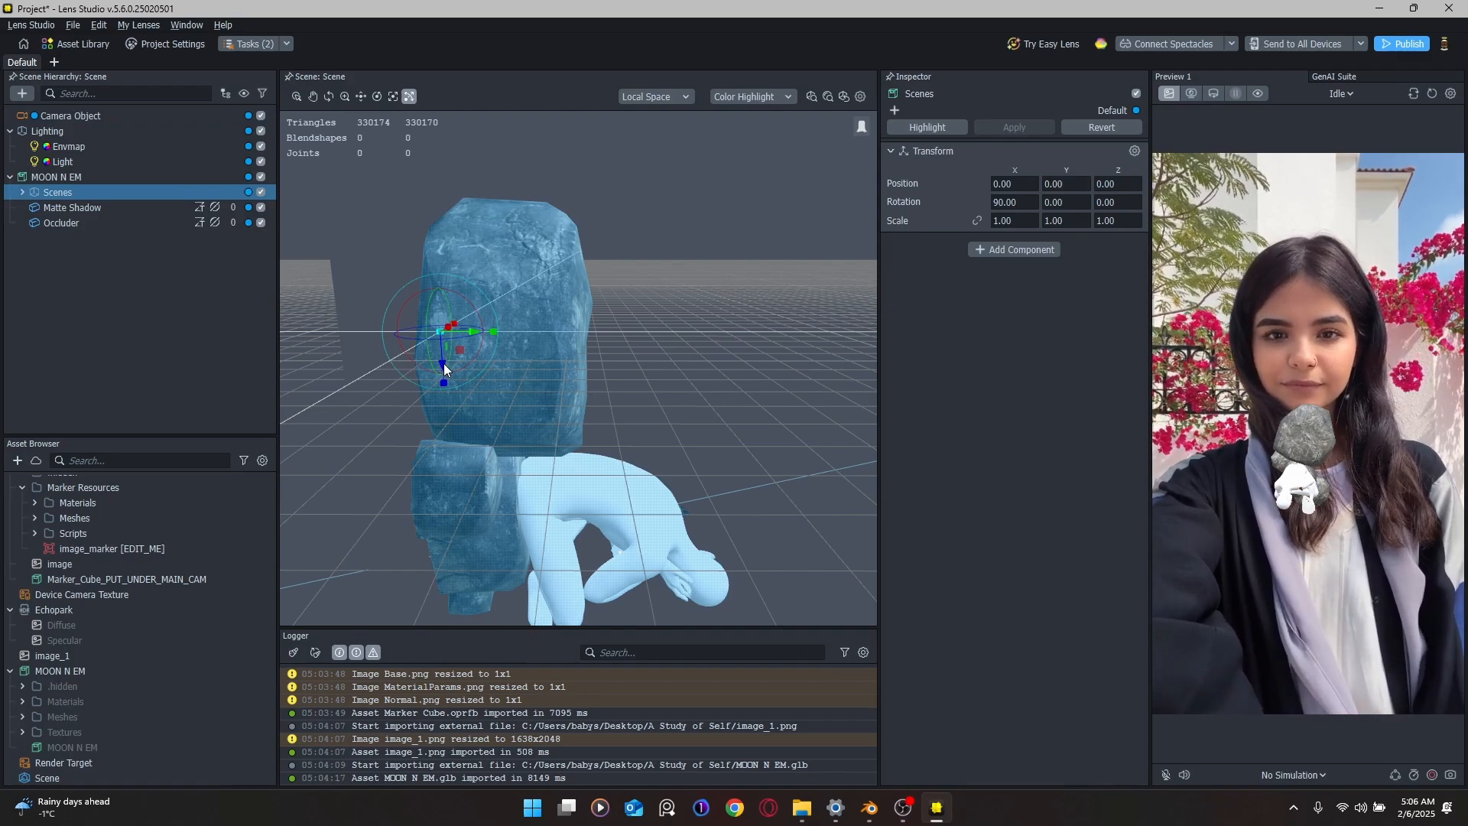
pyautogui.moveTo(441, 364); pyautogui.dragTo(478, 295)
pyautogui.scroll(-3, 479, 295)
pyautogui.moveTo(478, 295); pyautogui.dragTo(566, 308, button='middle')
pyautogui.moveTo(566, 307)
pyautogui.keyDown('alt'); pyautogui.mouseDown()
pyautogui.moveTo(641, 302)
pyautogui.moveTo(569, 307)
pyautogui.moveTo(592, 306)
pyautogui.mouseUp(); pyautogui.keyUp('alt')
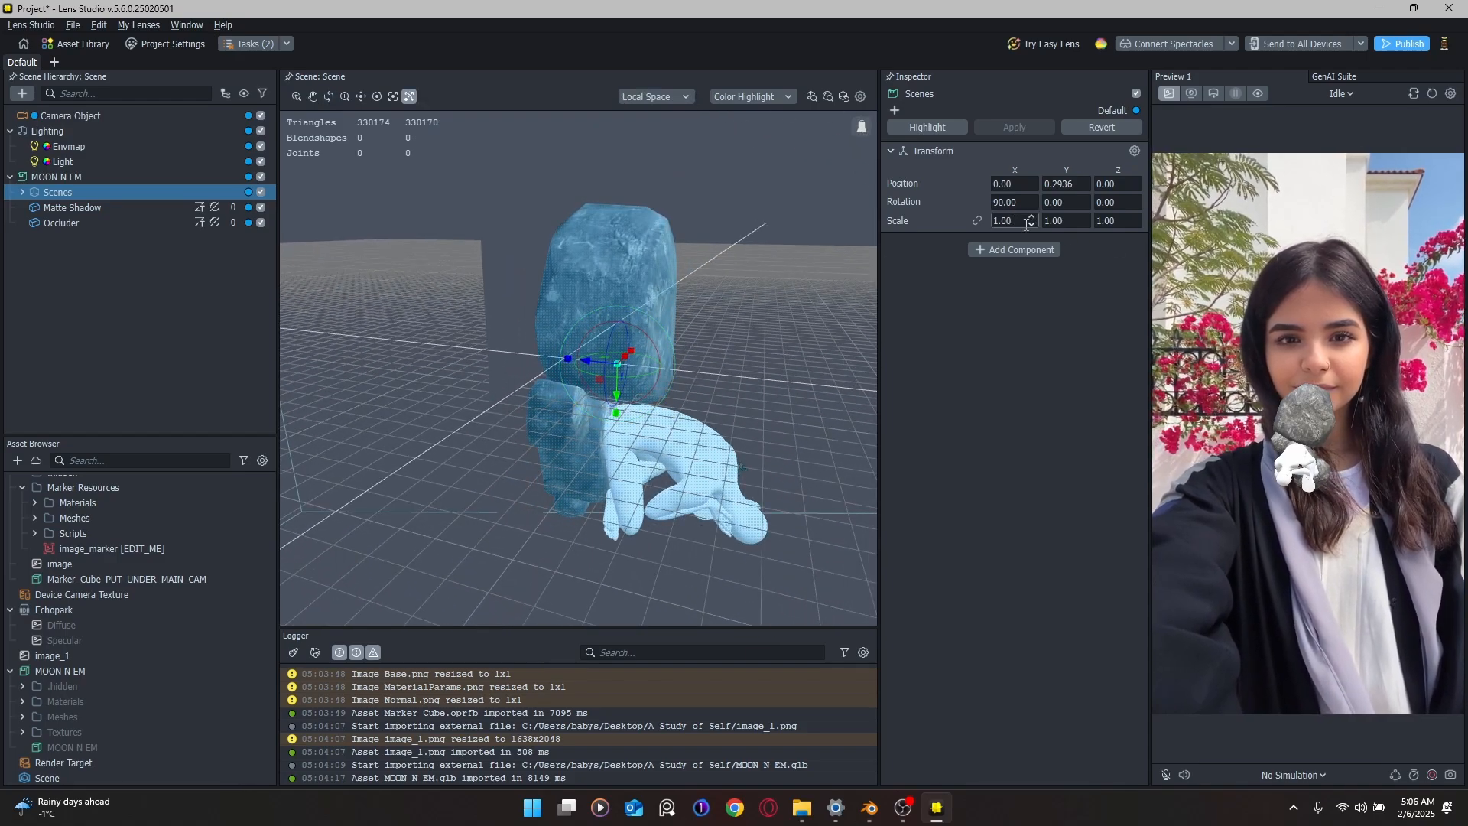
pyautogui.click(118, 177)
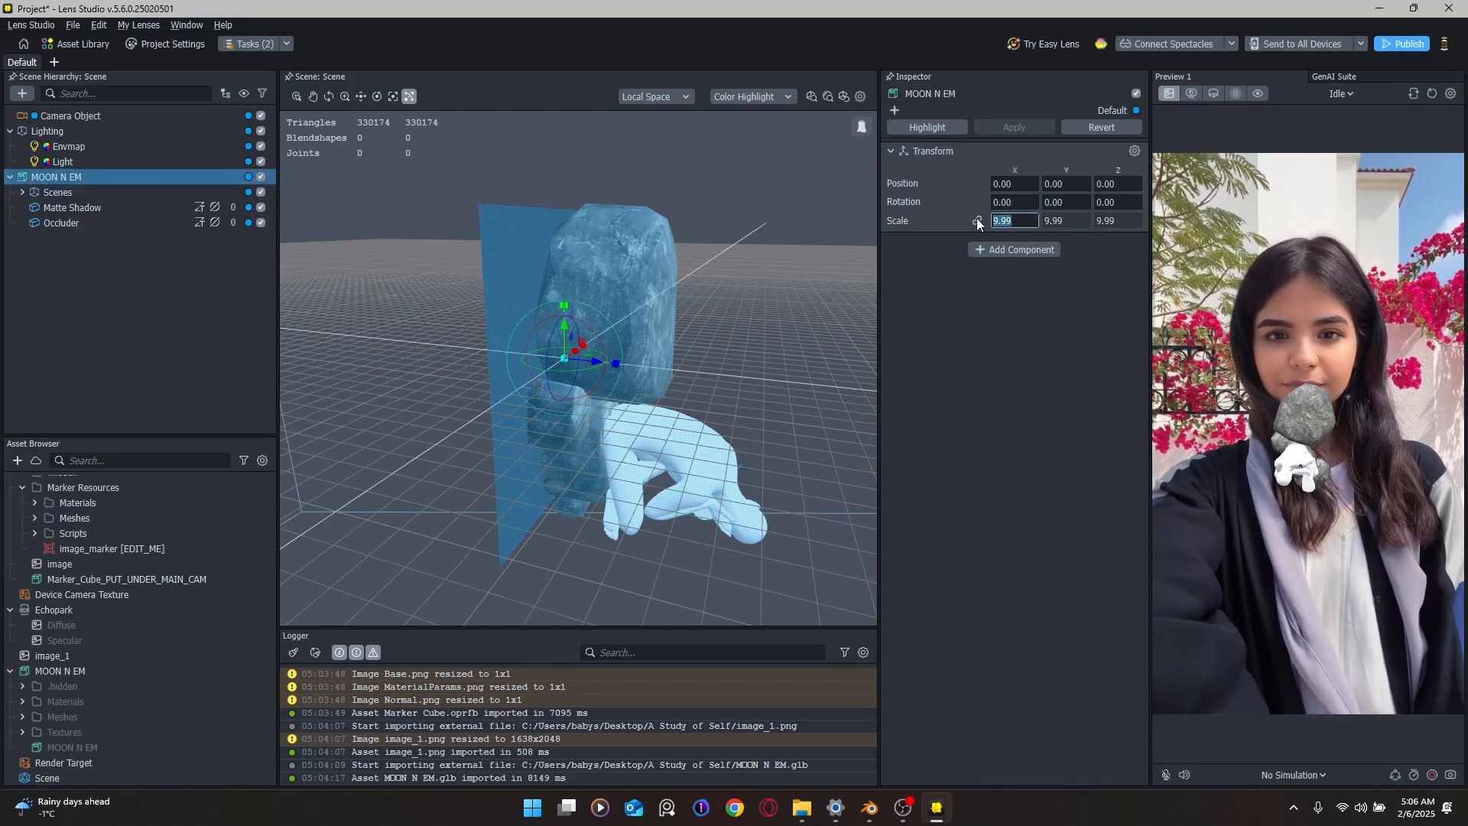
# Step: Set MOON N EM's linked scale to 100, after undoing a trial scale of 1
pyautogui.write('1')
pyautogui.press('Return')
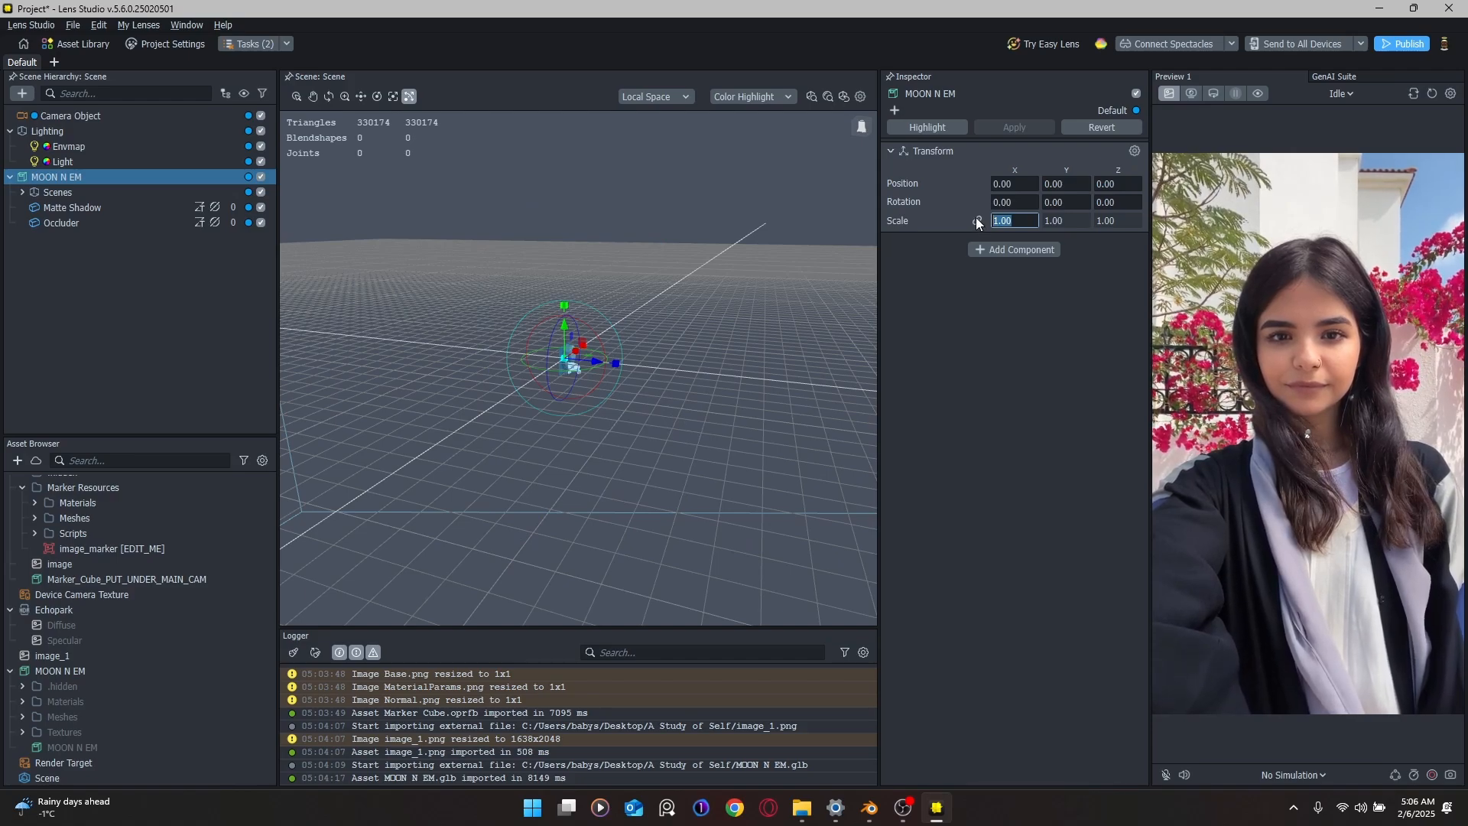
pyautogui.hotkey('ctrl', 'z')
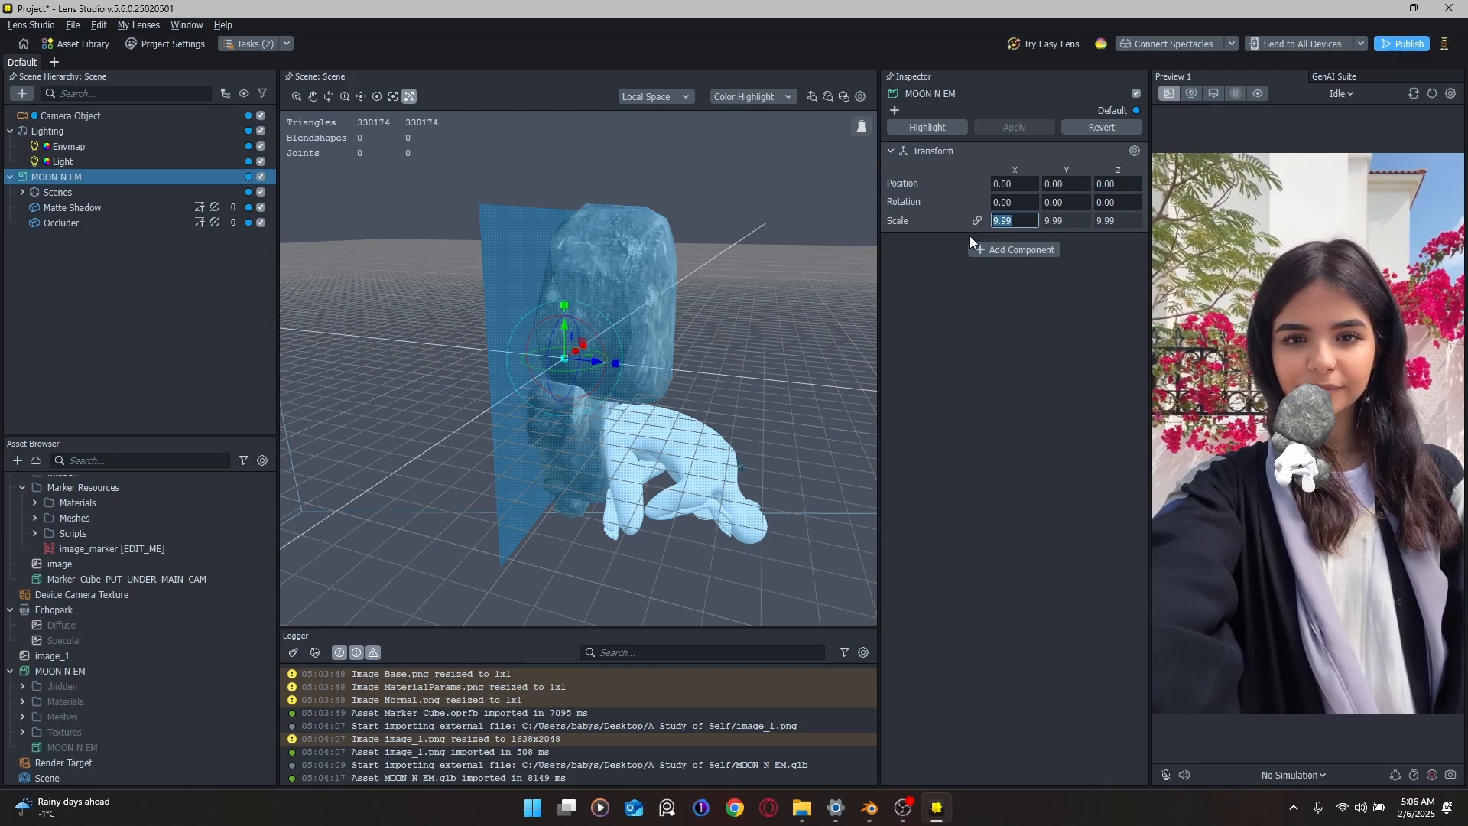
pyautogui.write('100')
pyautogui.press('Return')
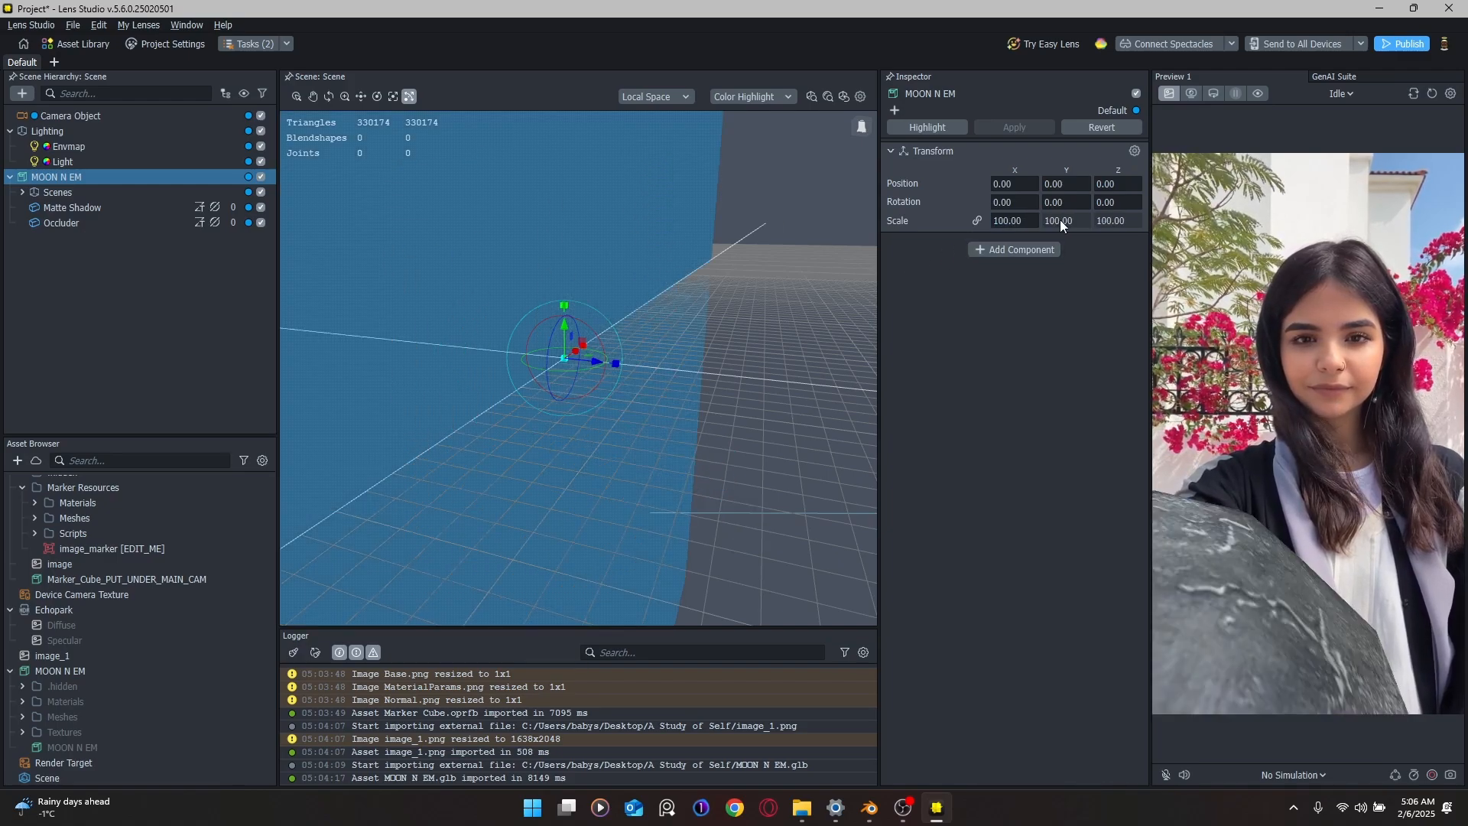
pyautogui.scroll(8, 548, 351)
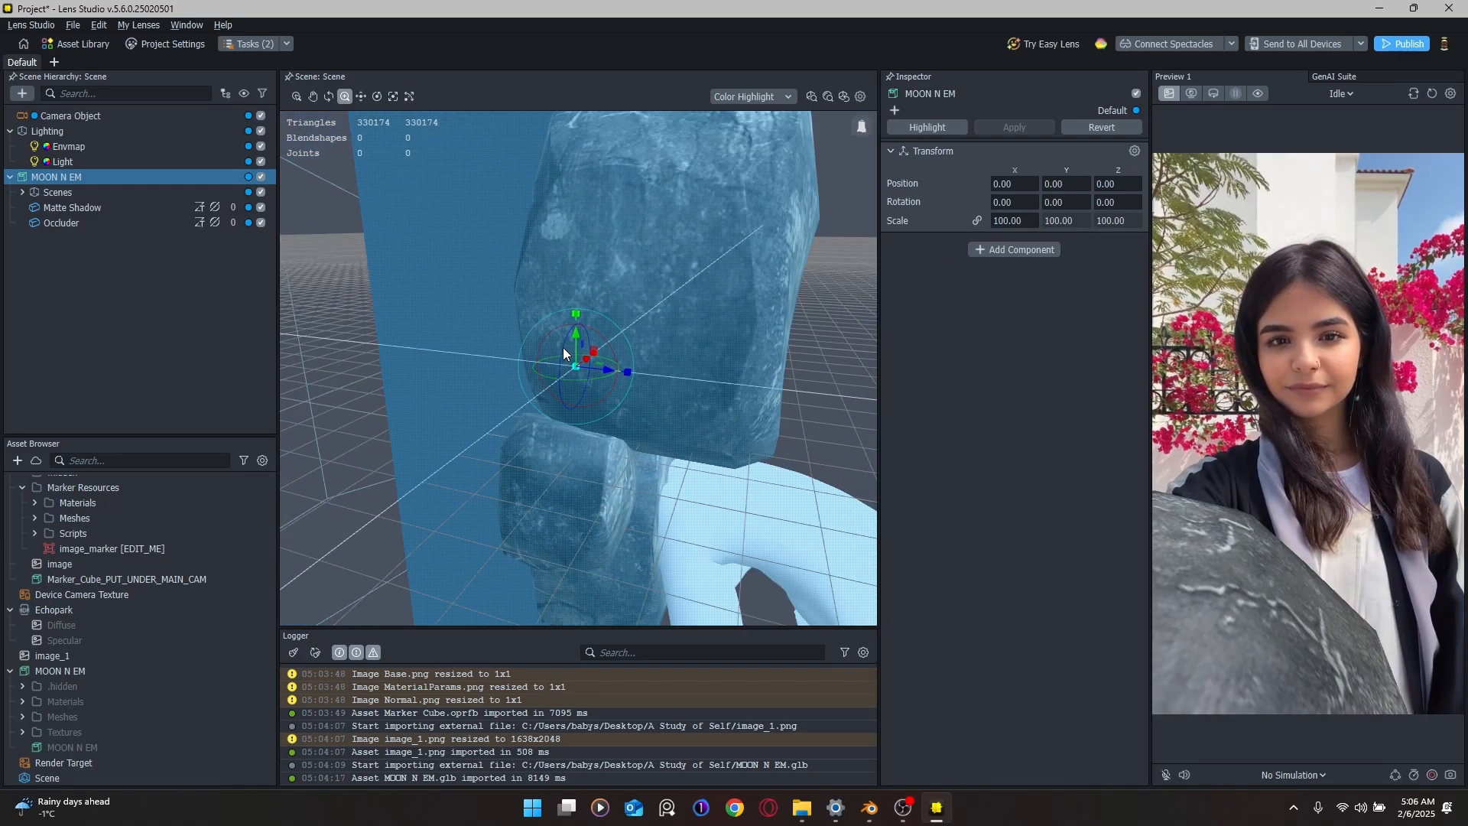
pyautogui.scroll(-10, 564, 353)
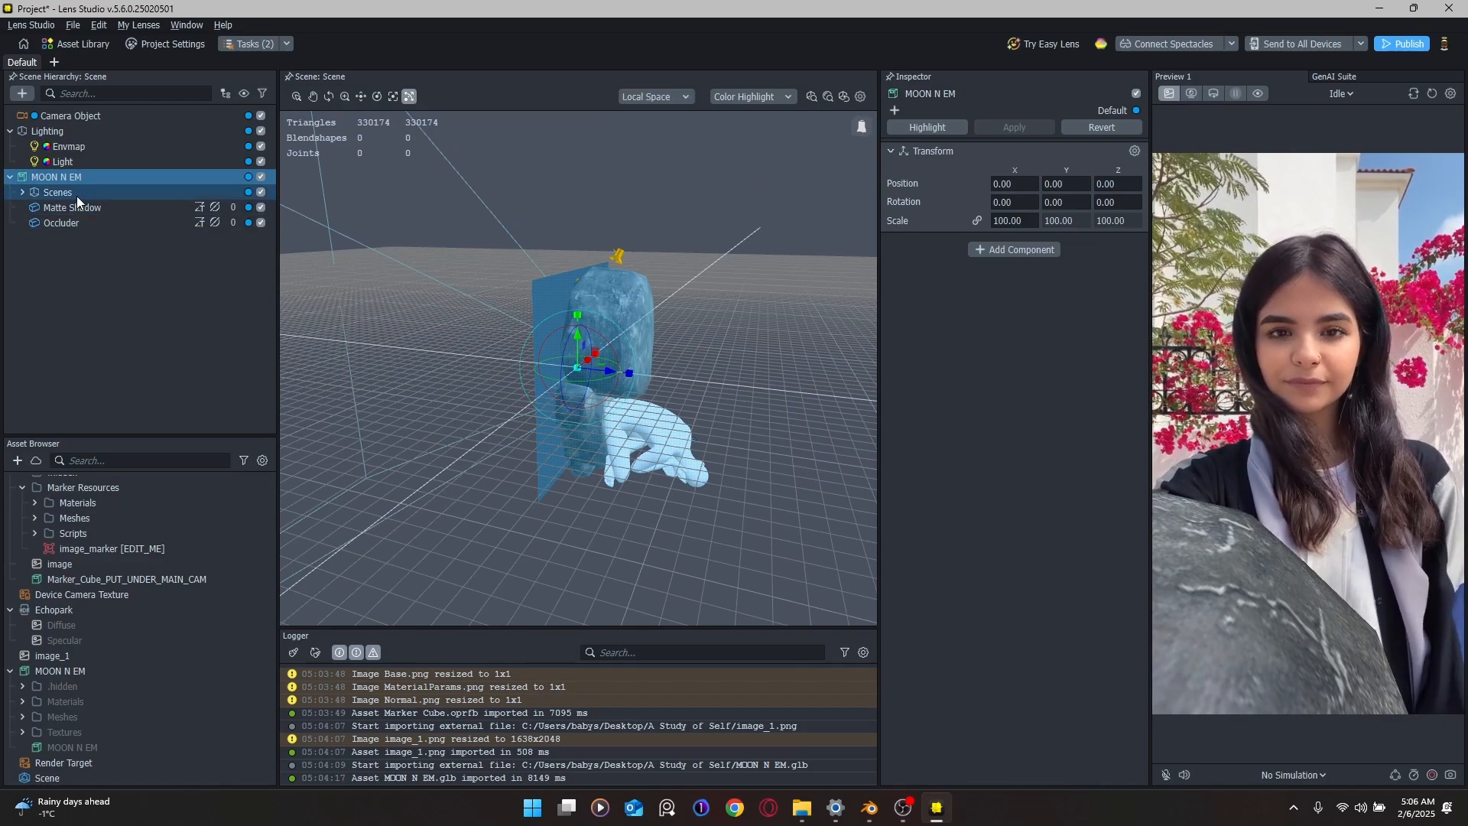
# Step: Give the inner Scenes group a uniform scale of 0.5
pyautogui.click(69, 195)
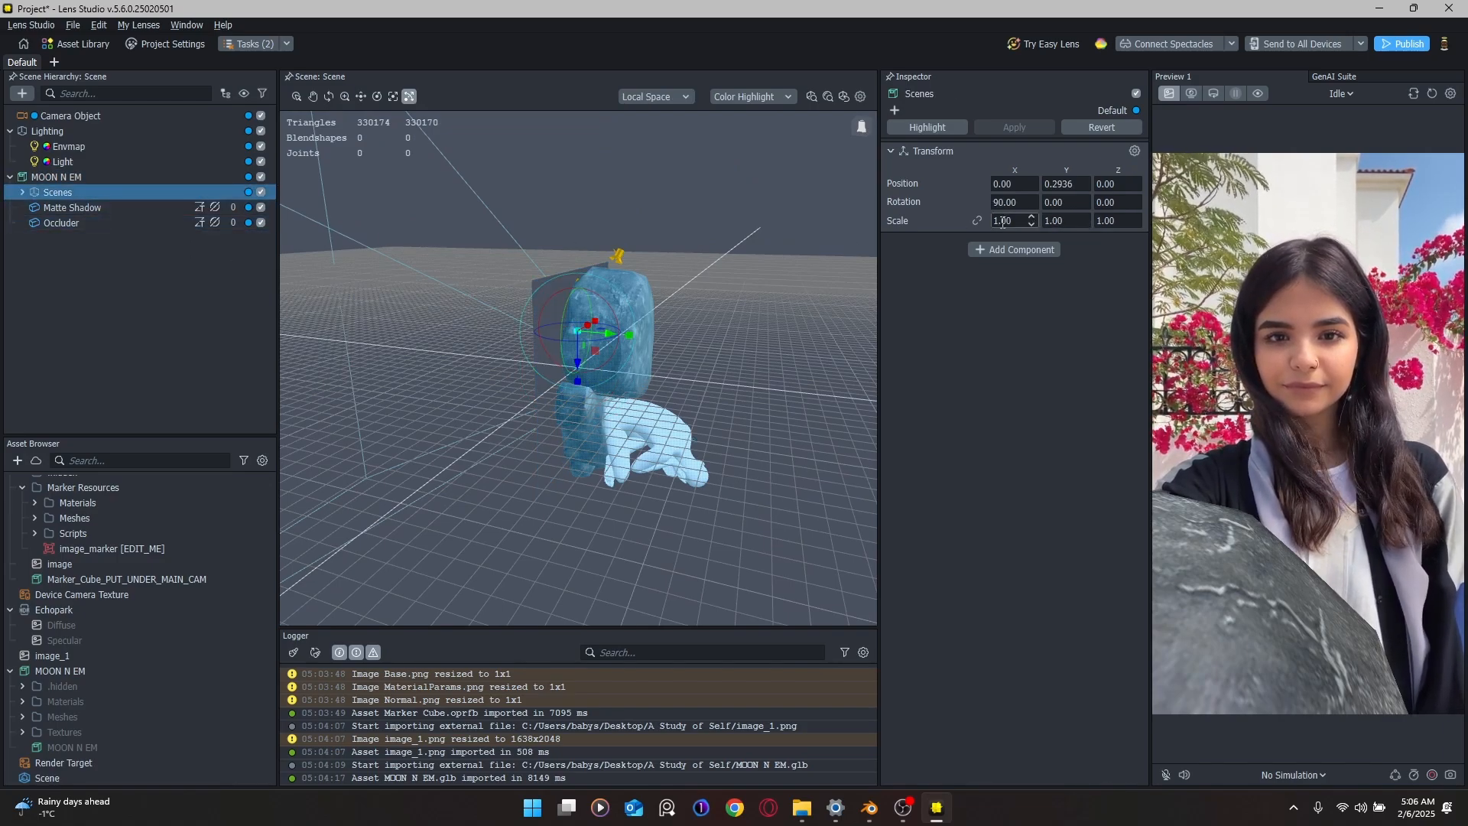
pyautogui.keyDown('alt'); pyautogui.moveTo(630, 318); pyautogui.dragTo(604, 306); pyautogui.keyUp('alt')
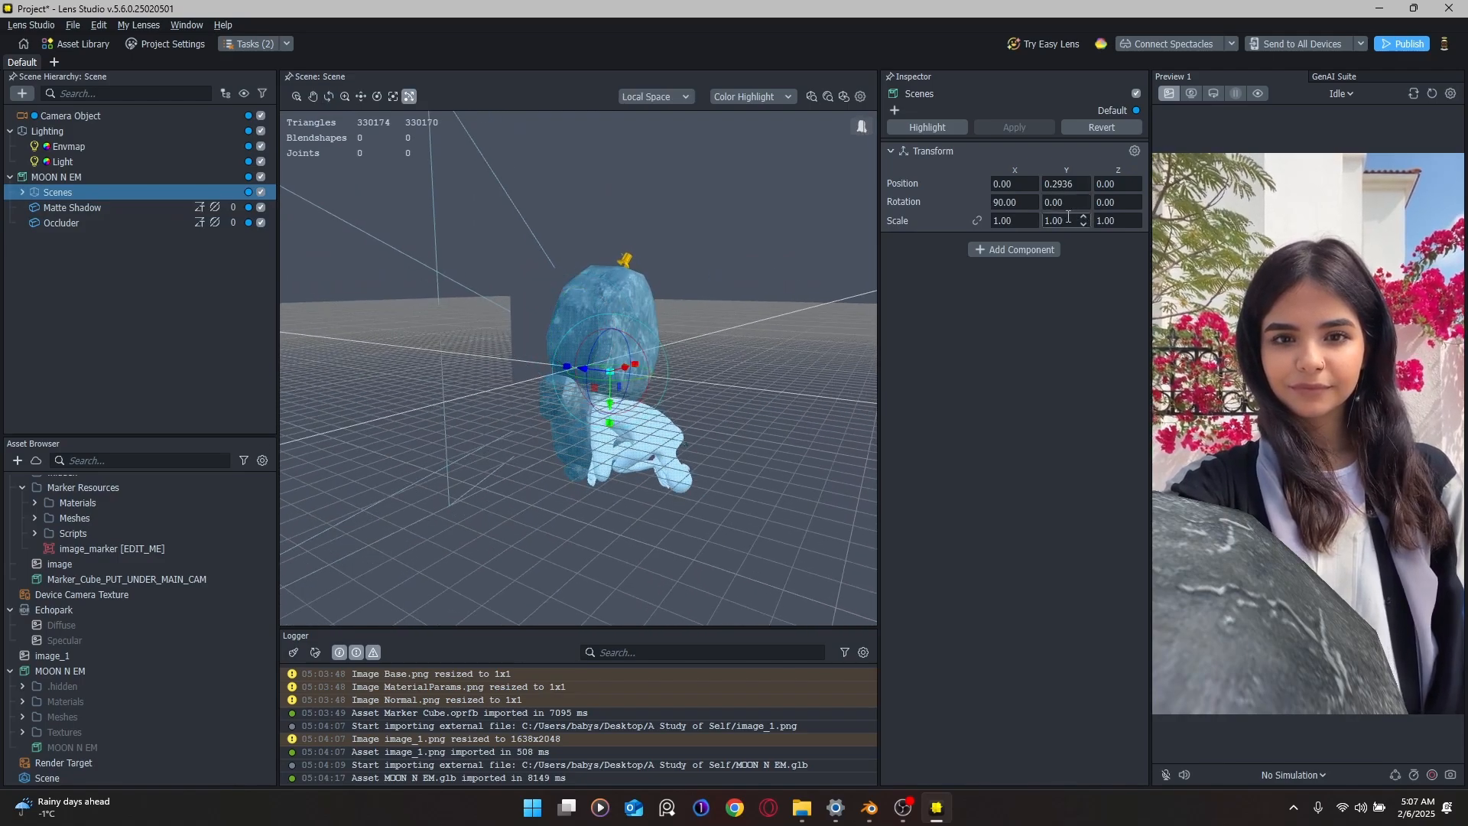
pyautogui.click(976, 222)
pyautogui.moveTo(1018, 221); pyautogui.dragTo(976, 220)
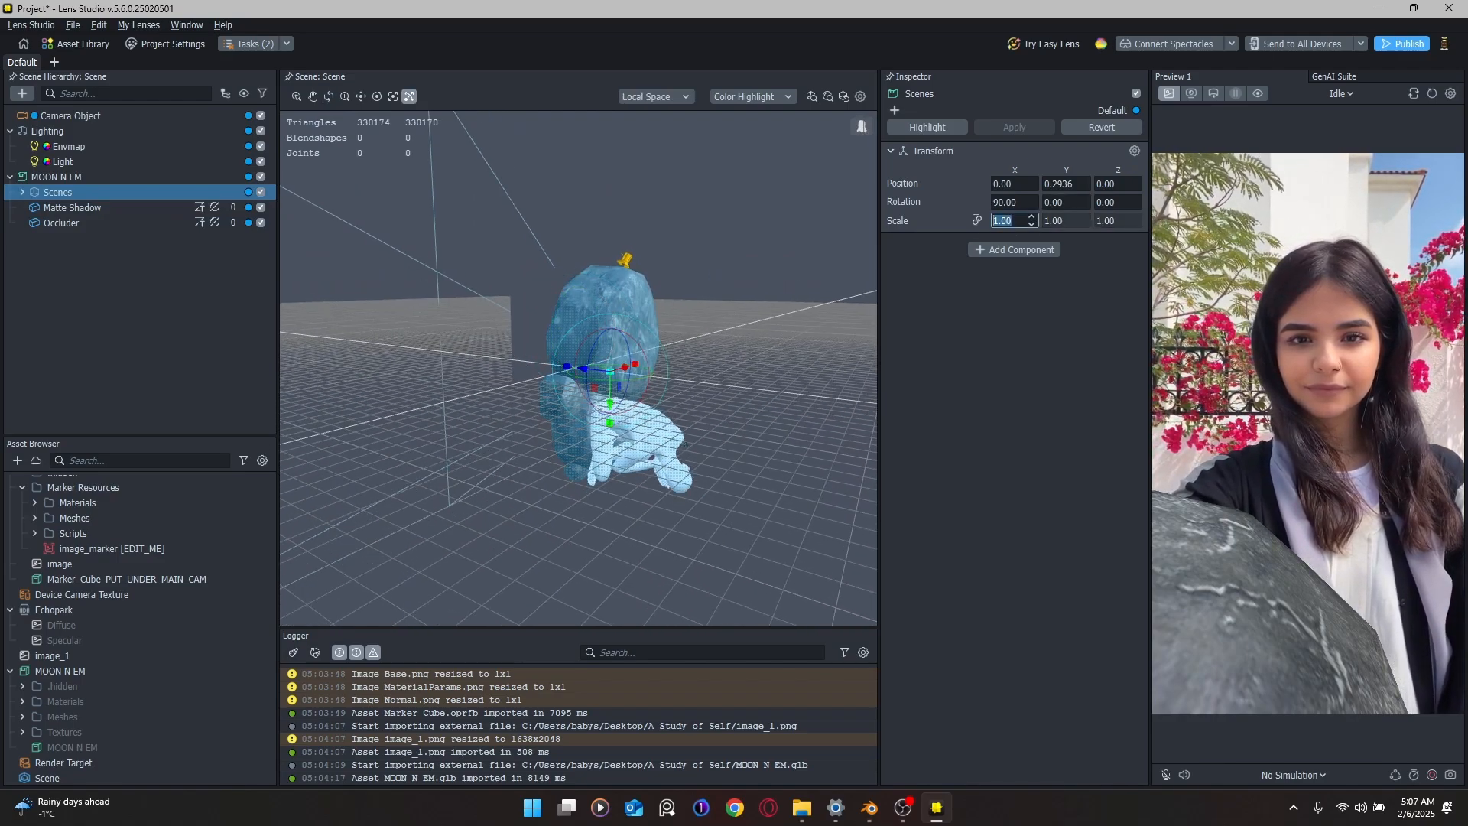
pyautogui.write('.')
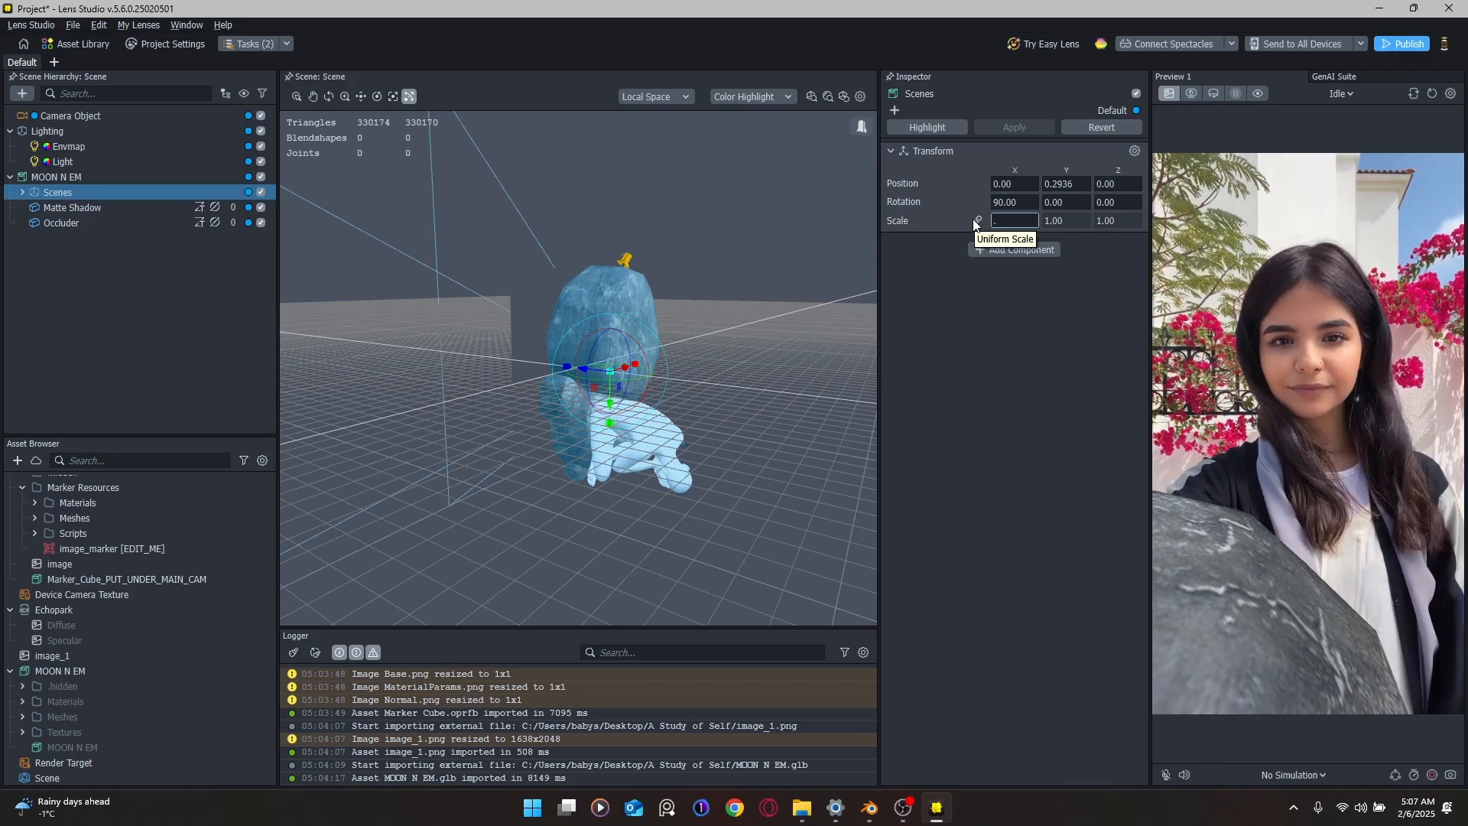
pyautogui.write('5')
pyautogui.press('Return')
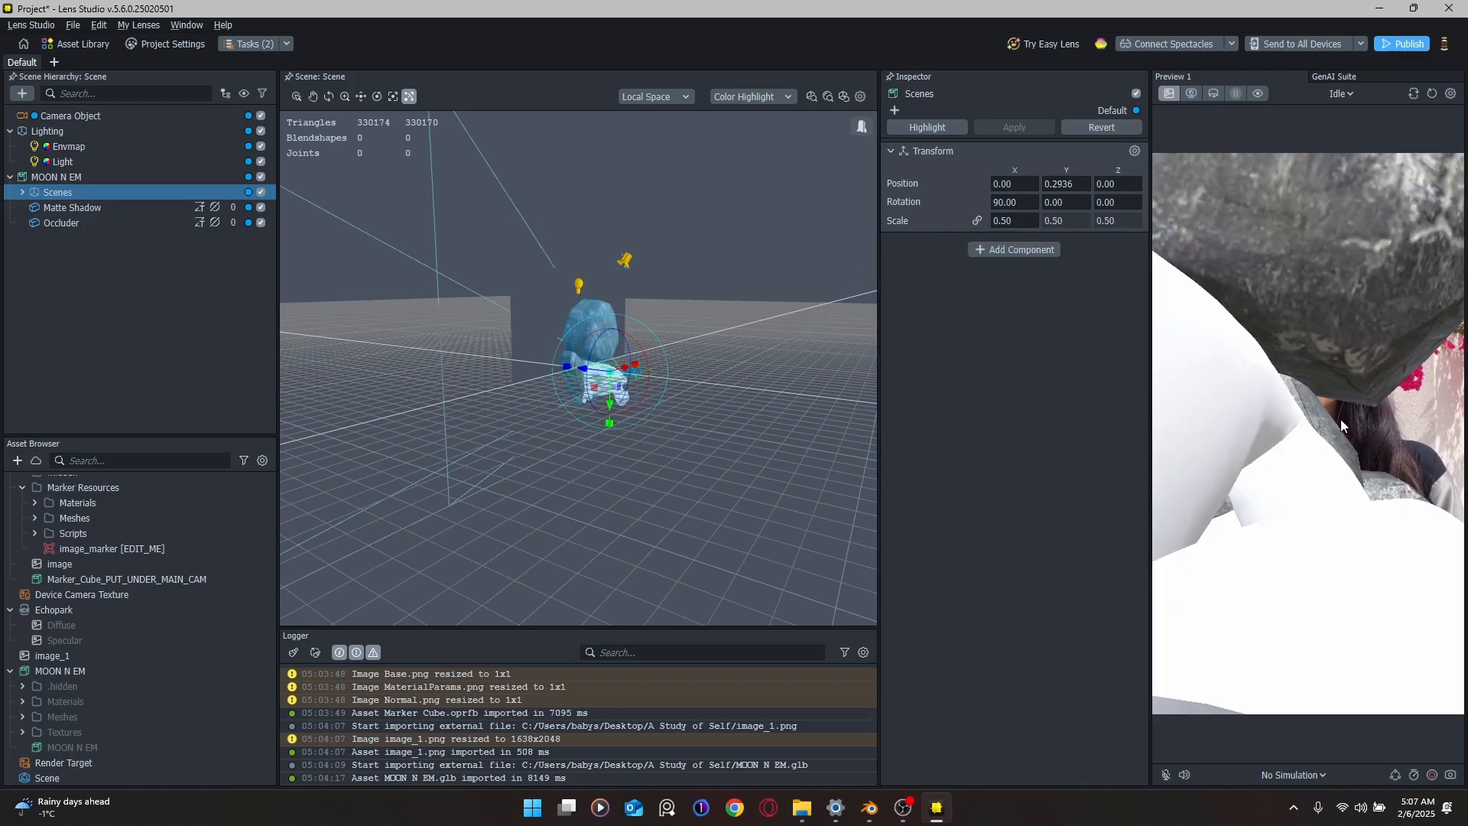
pyautogui.moveTo(736, 380)
pyautogui.mouseDown(button='right')
pyautogui.moveTo(705, 378)
pyautogui.moveTo(748, 372)
pyautogui.mouseUp(button='right')
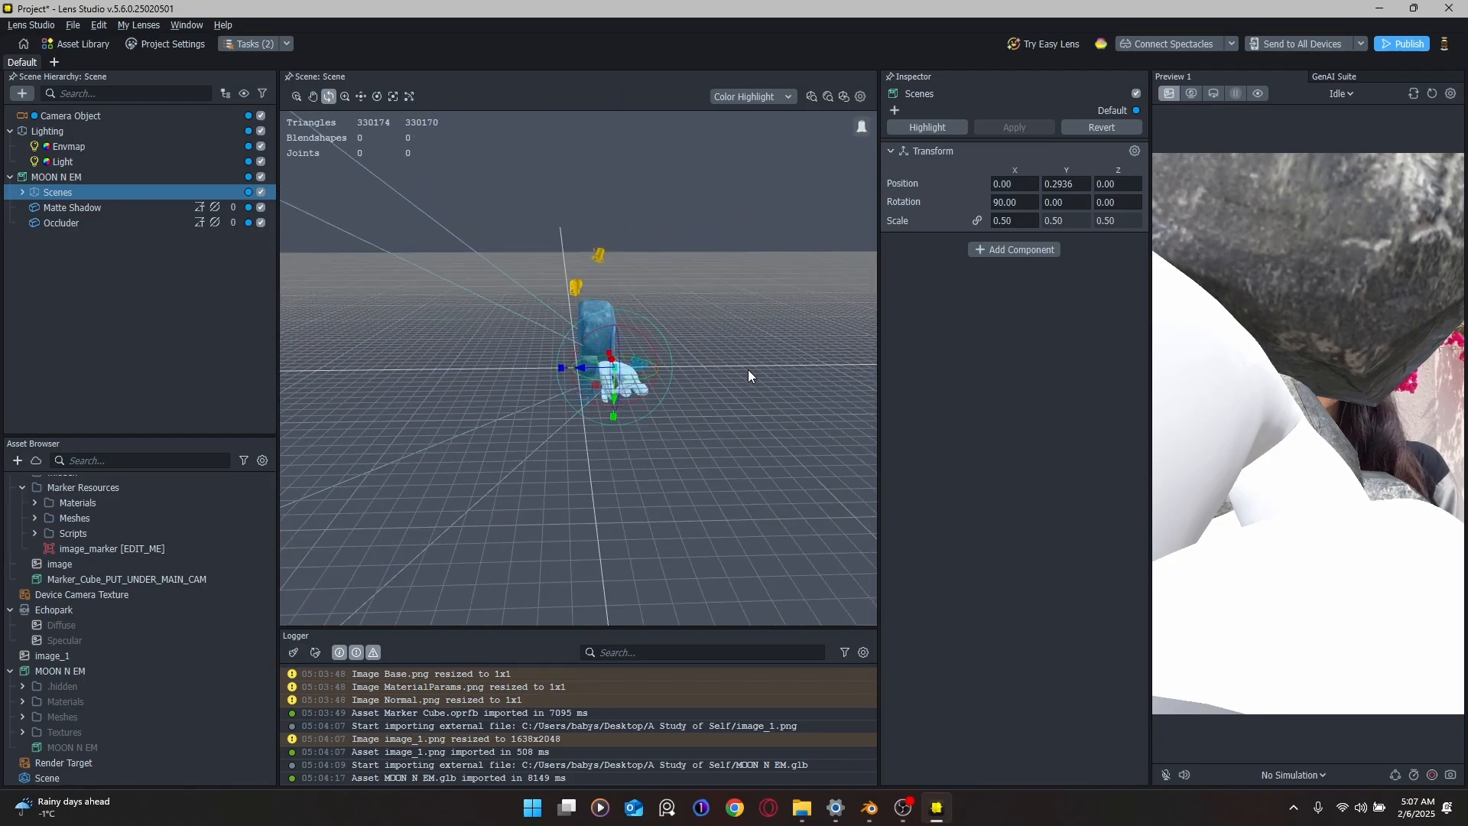
# Step: Collapse the Scenes group and inspect the image_marker [EDIT_ME] asset's properties
pyautogui.click(23, 192)
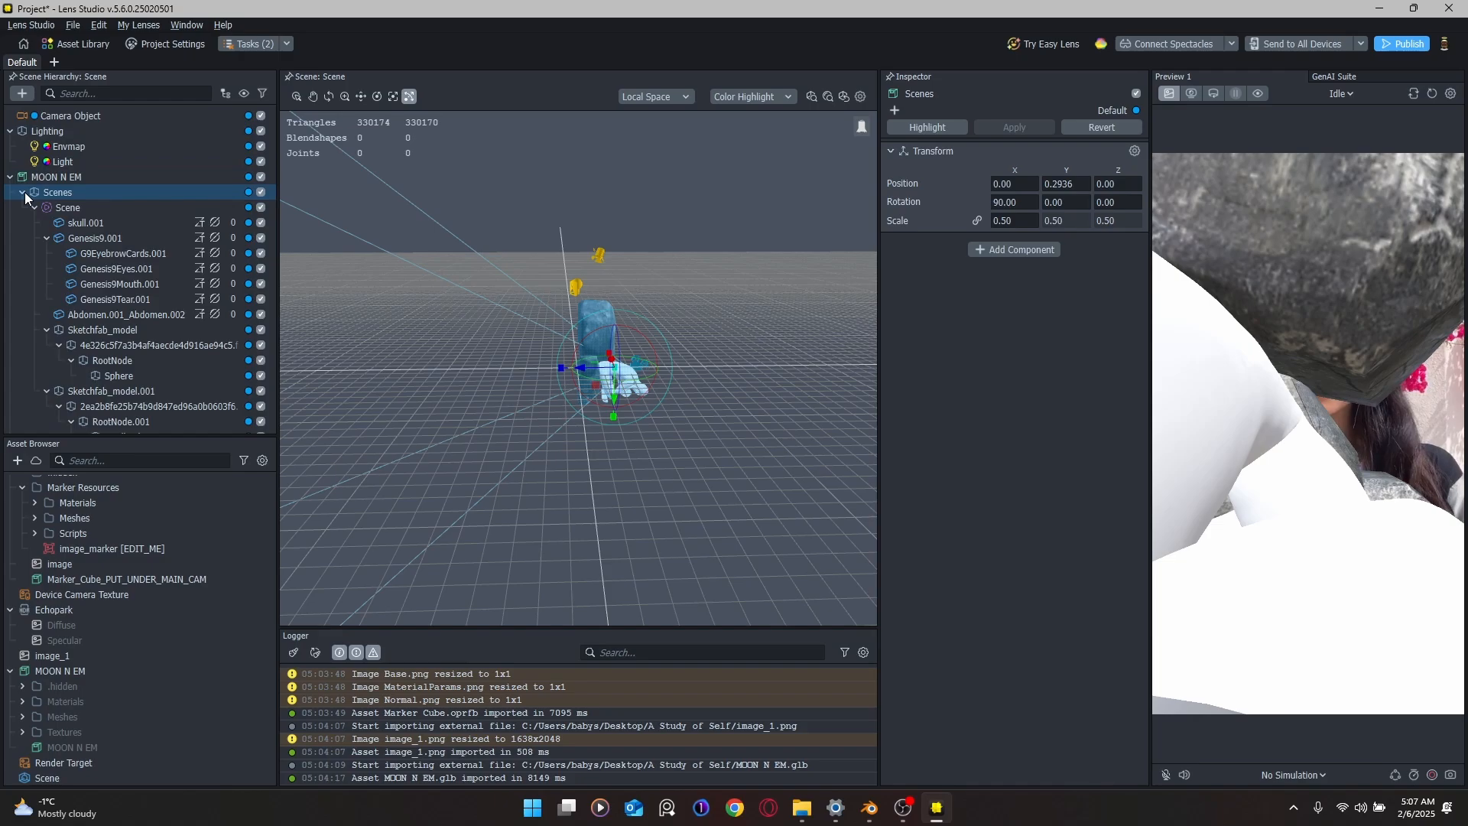
pyautogui.click(34, 206)
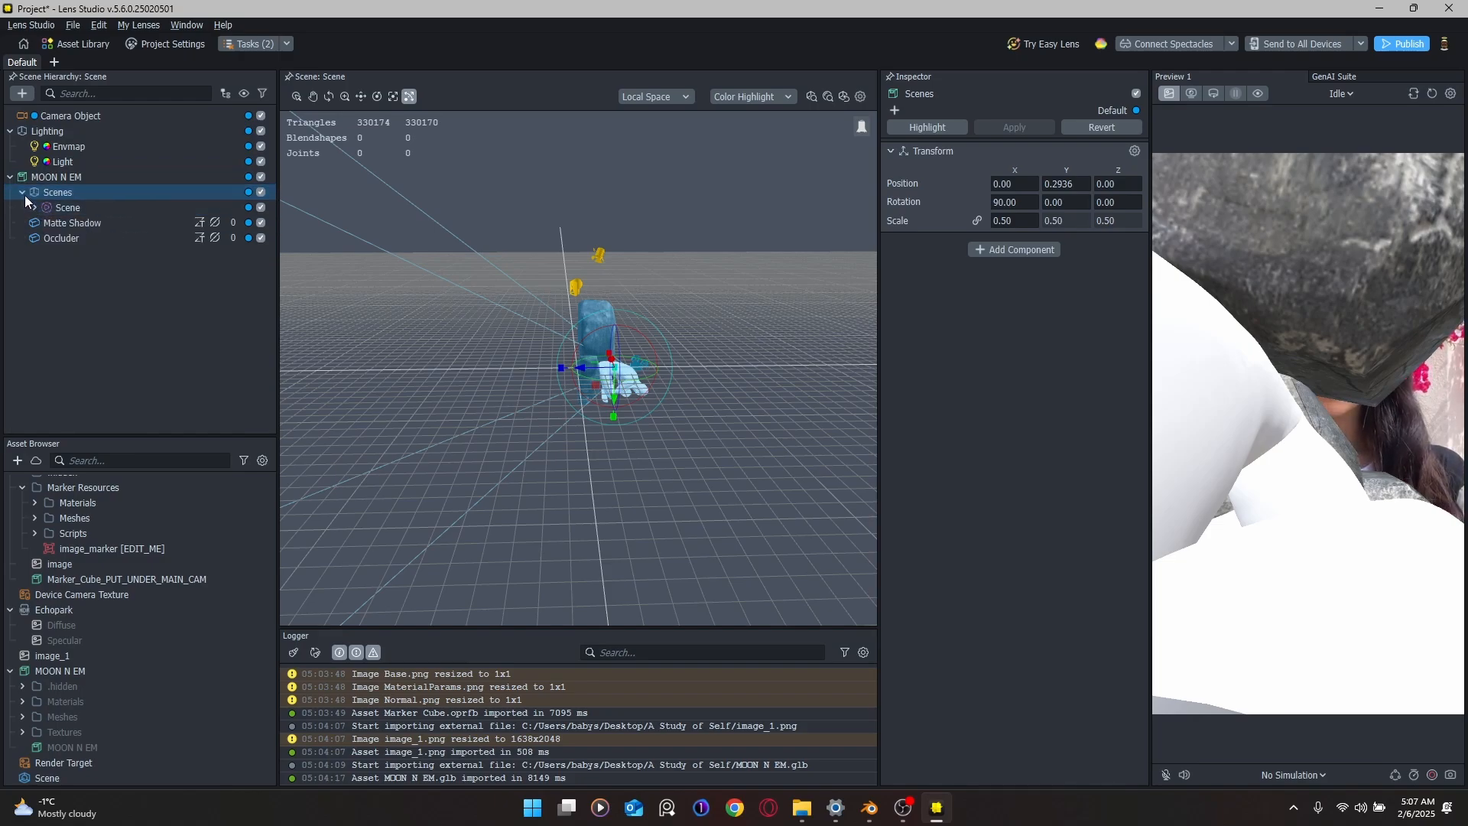
pyautogui.click(22, 191)
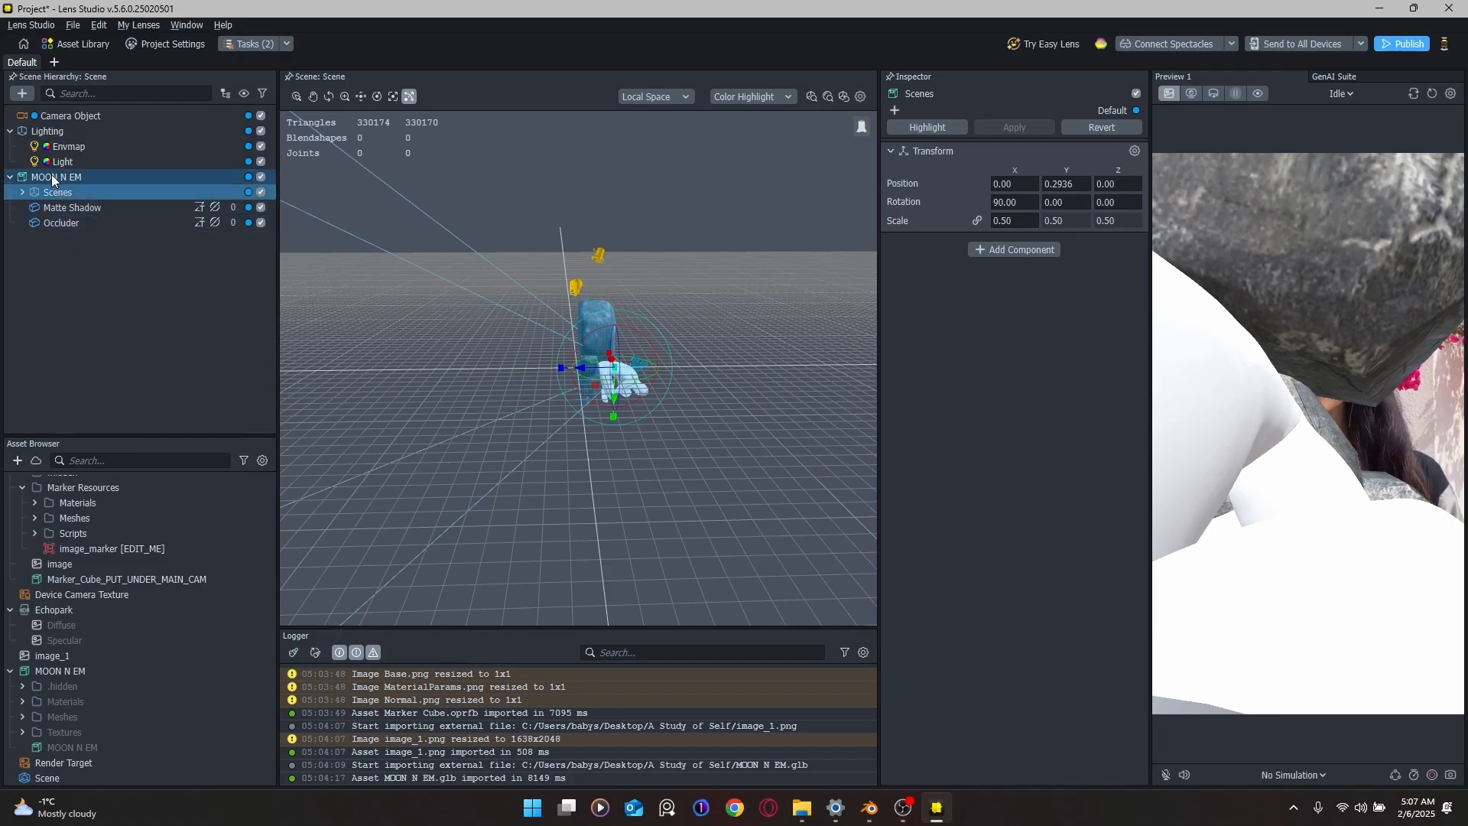
pyautogui.click(108, 548)
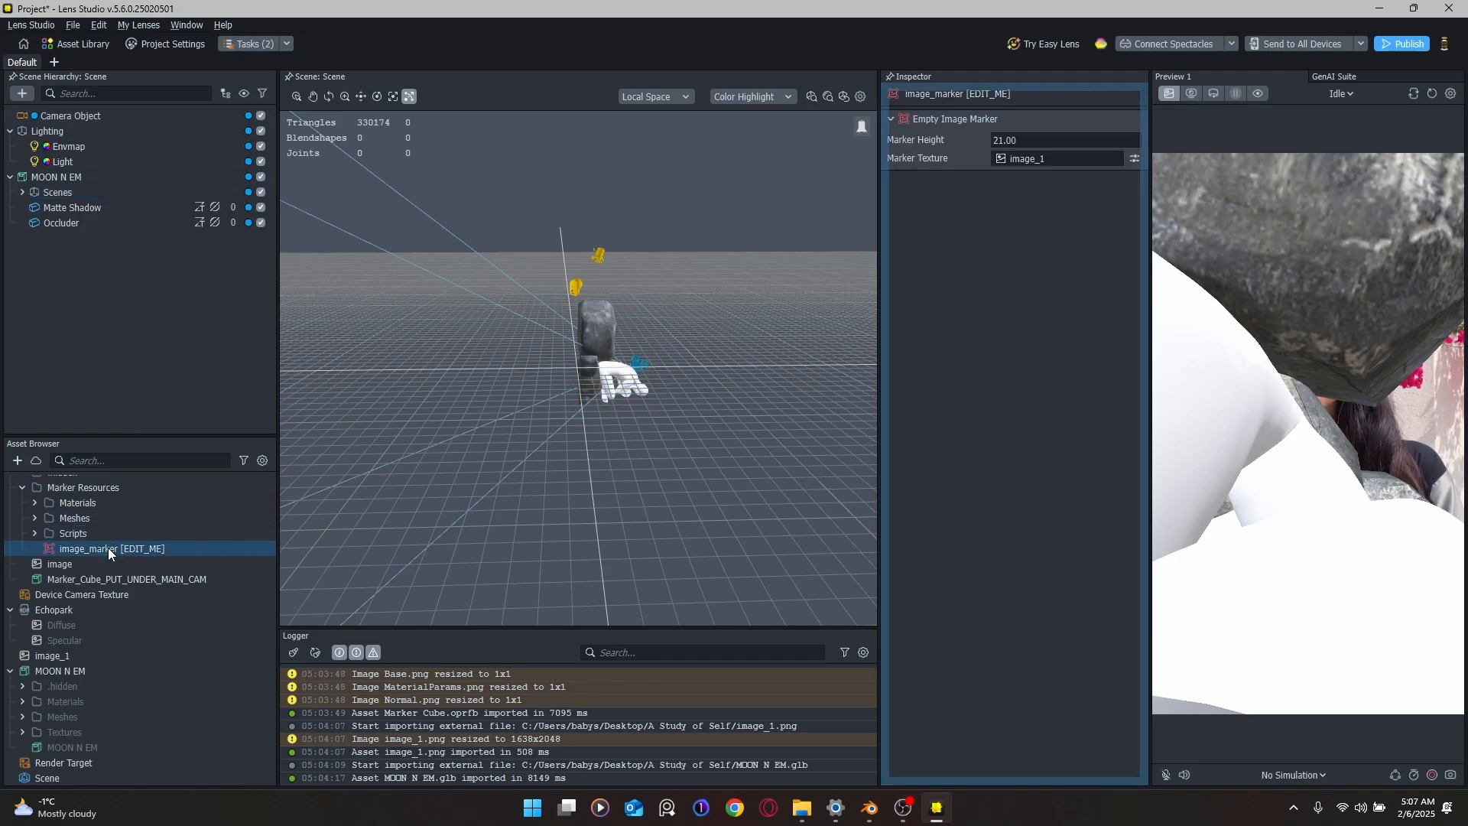
pyautogui.scroll(7, 579, 323)
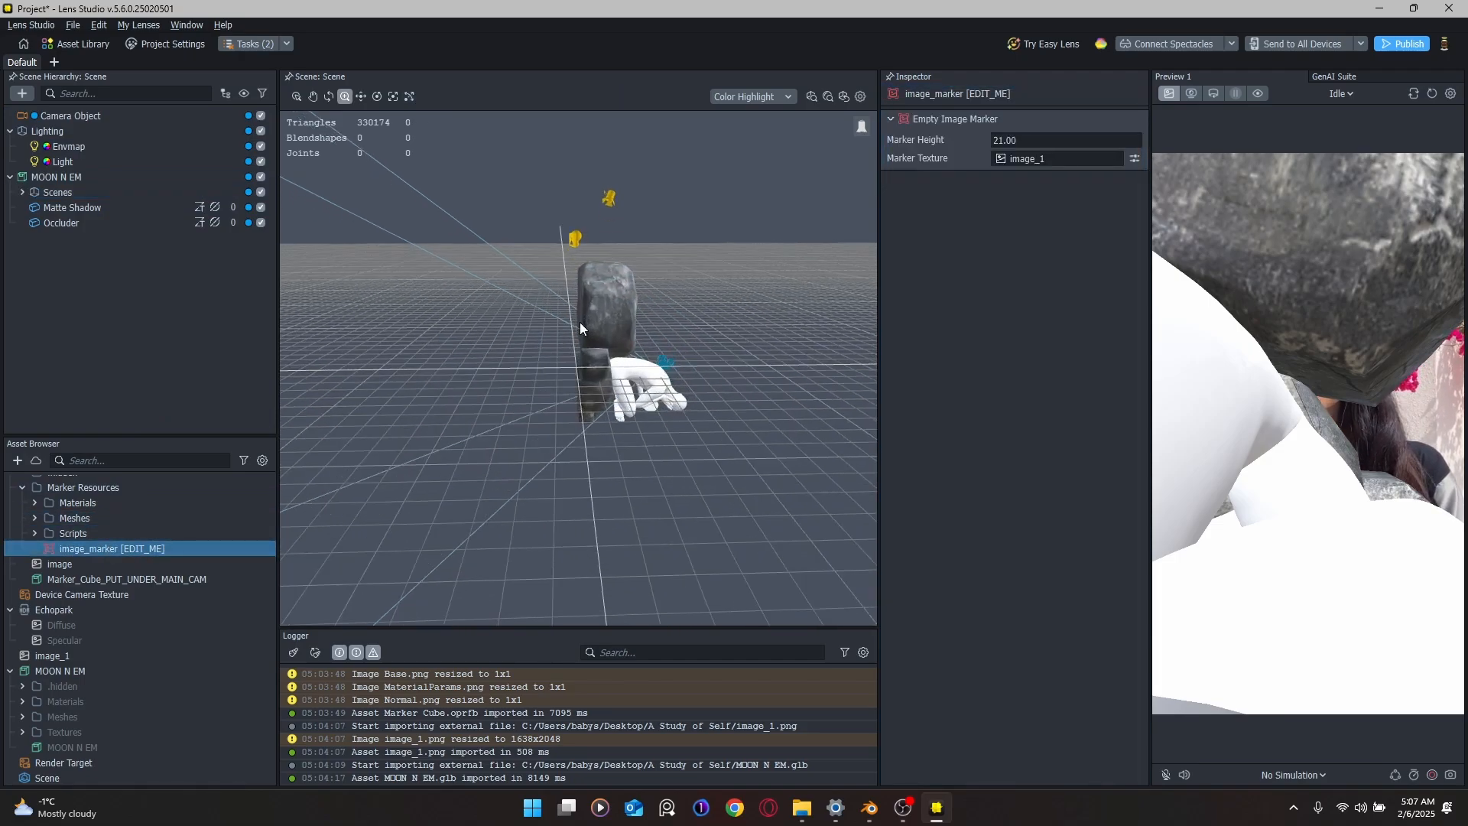
pyautogui.moveTo(611, 374)
pyautogui.mouseDown(button='right')
pyautogui.moveTo(491, 401)
pyautogui.moveTo(525, 314)
pyautogui.moveTo(621, 375)
pyautogui.moveTo(741, 374)
pyautogui.moveTo(535, 383)
pyautogui.moveTo(608, 399)
pyautogui.mouseUp(button='right')
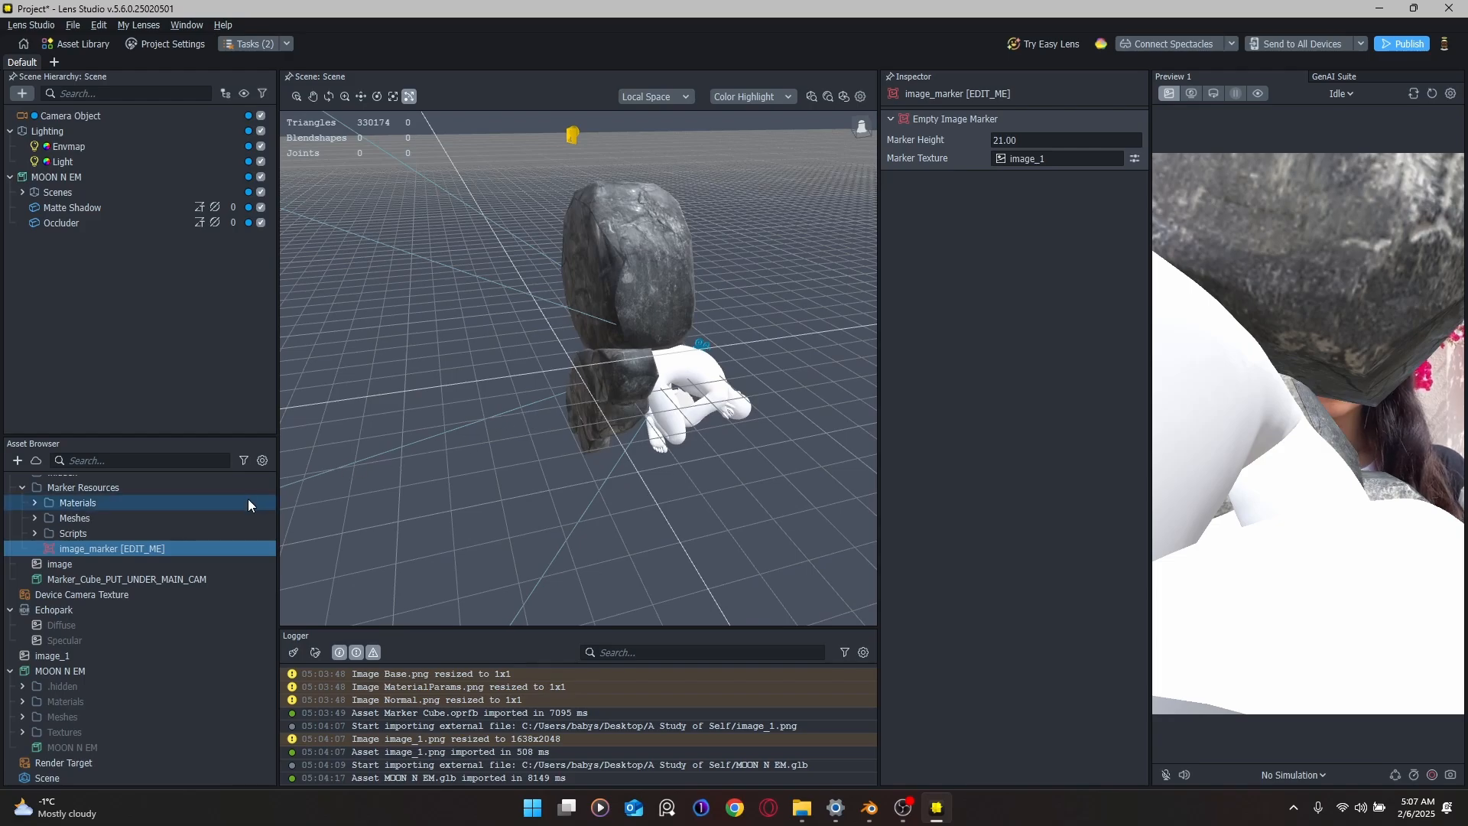
# Step: Add image_marker [EDIT_ME] as an Empty Image Marker and parent MOON N EM under it
pyautogui.moveTo(201, 553)
pyautogui.mouseDown()
pyautogui.moveTo(207, 442)
pyautogui.moveTo(163, 120)
pyautogui.mouseUp()
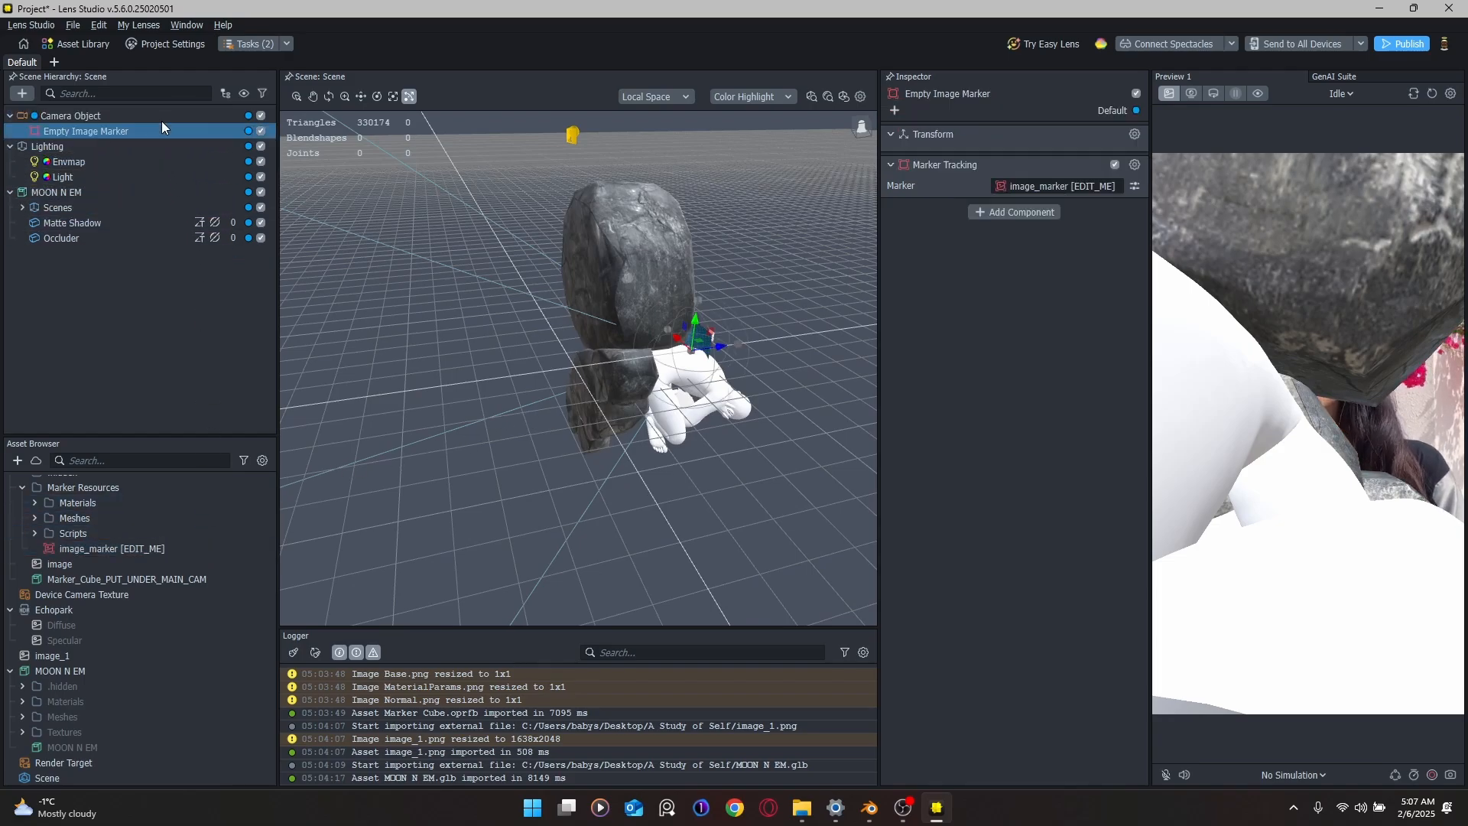
pyautogui.moveTo(68, 194); pyautogui.dragTo(86, 127)
pyautogui.click(83, 130)
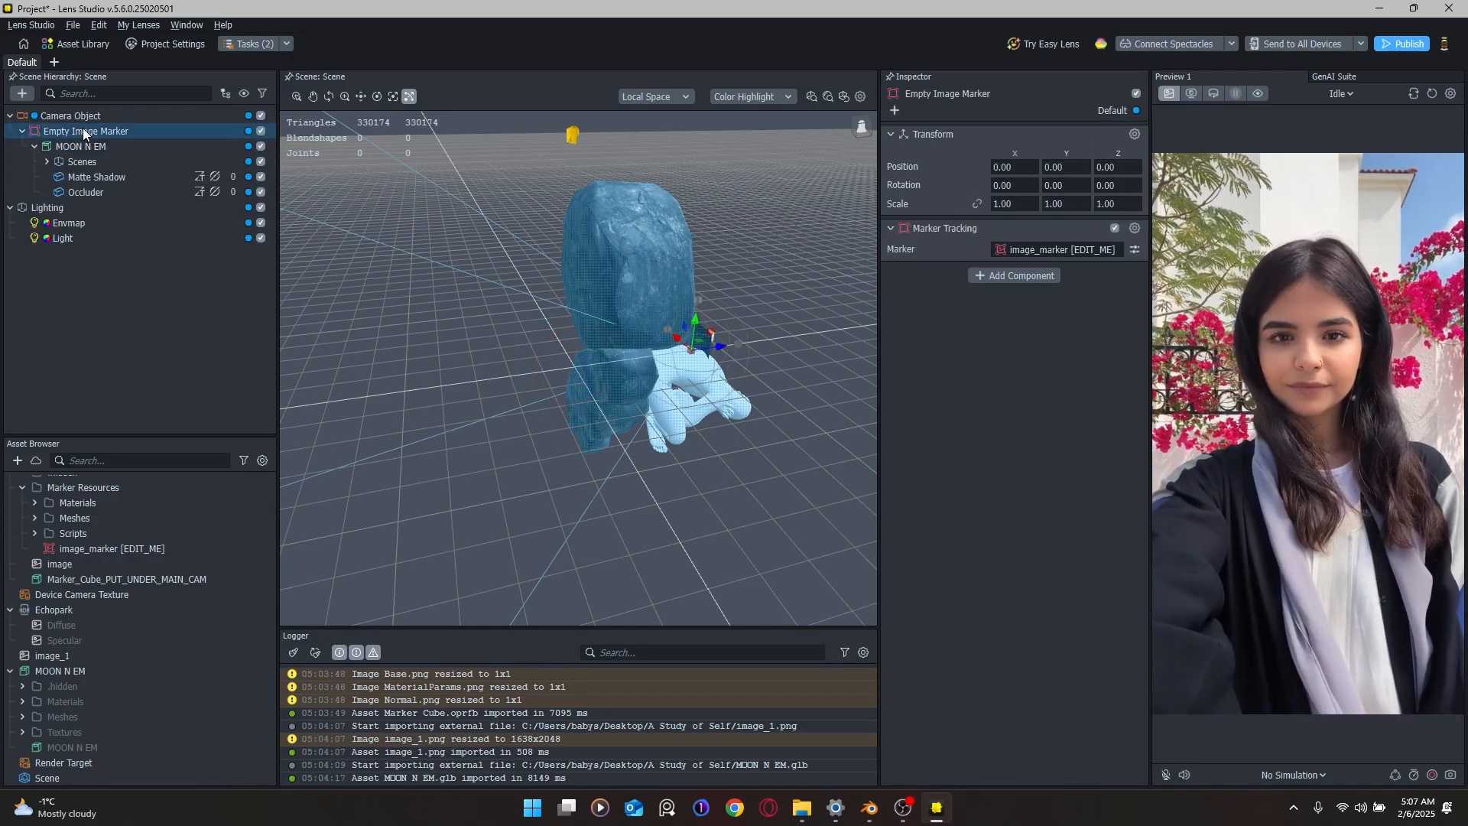
pyautogui.click(1068, 248)
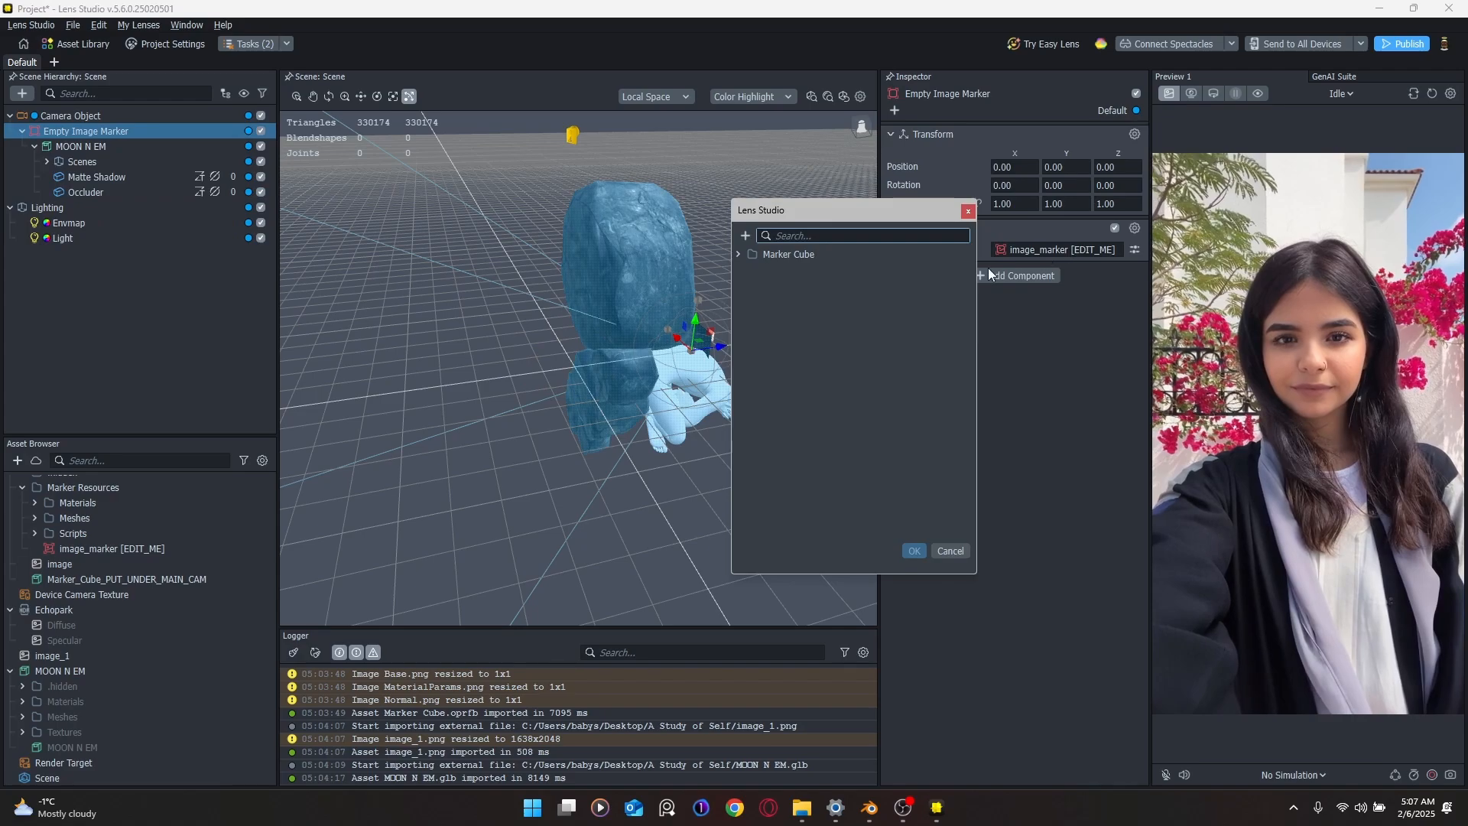
pyautogui.click(967, 210)
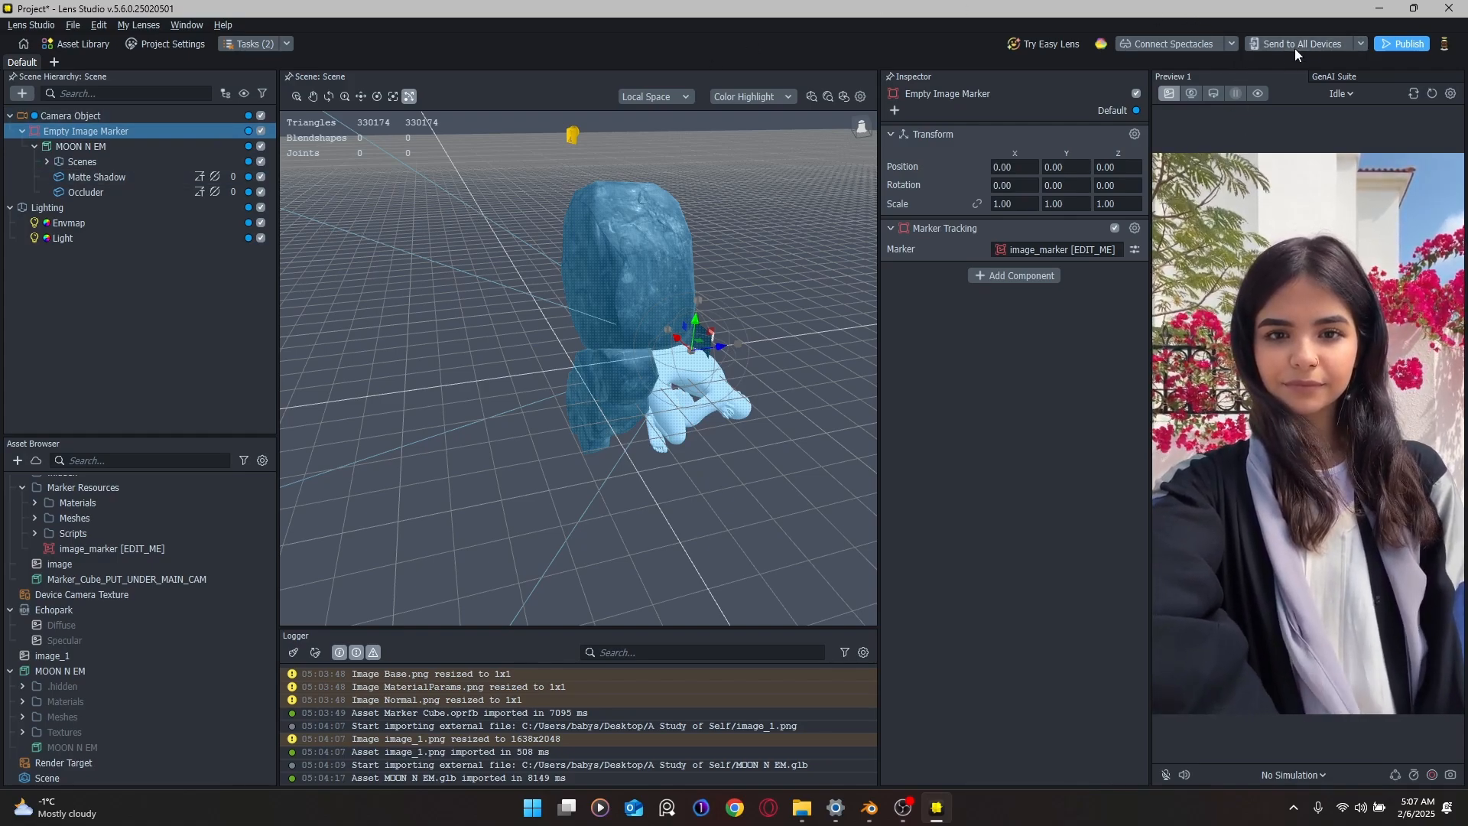
# Step: Change the scene Light's type to Estimation
pyautogui.moveTo(720, 342); pyautogui.dragTo(689, 302, button='right')
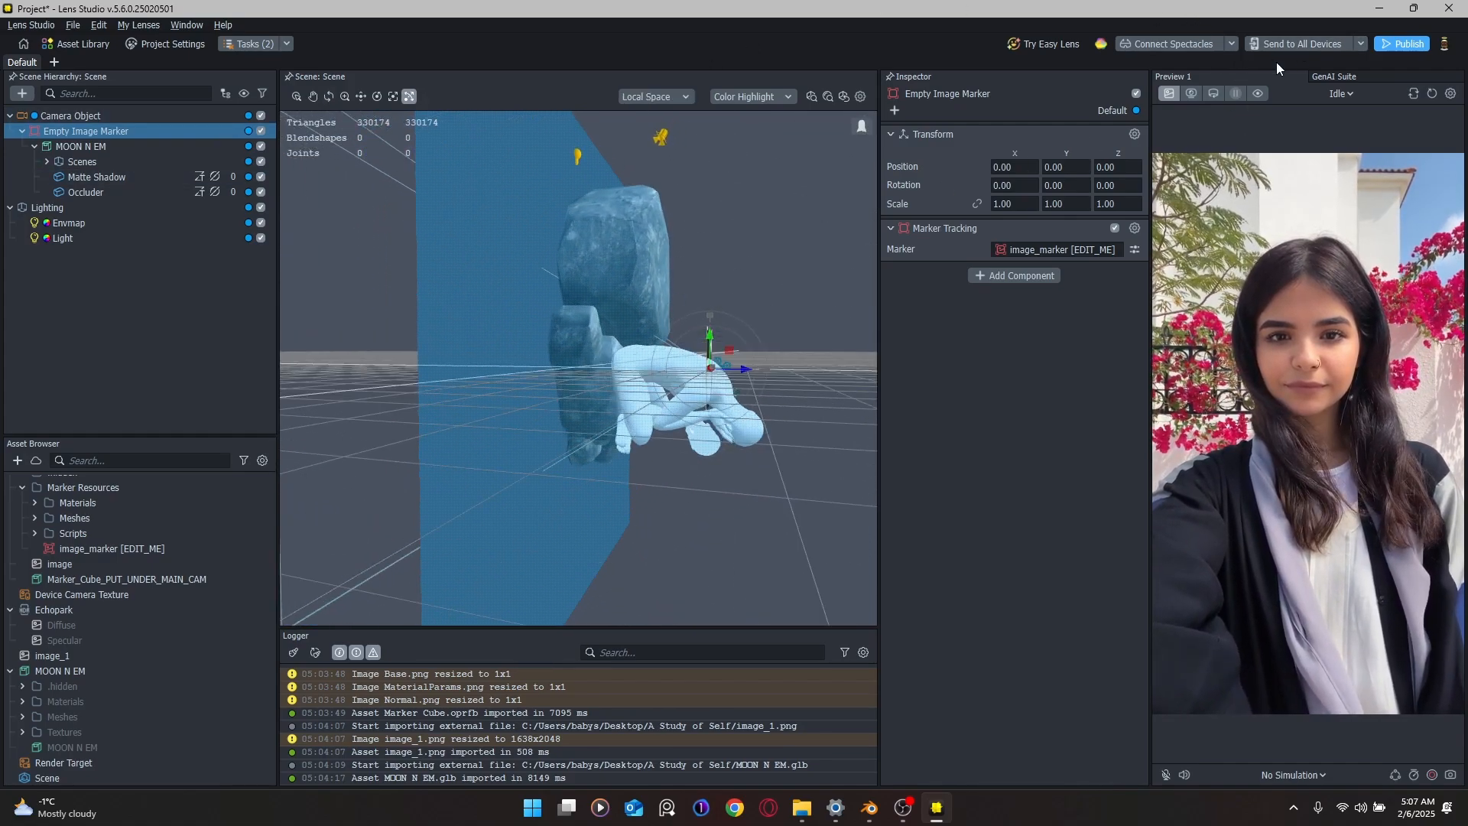
pyautogui.click(663, 140)
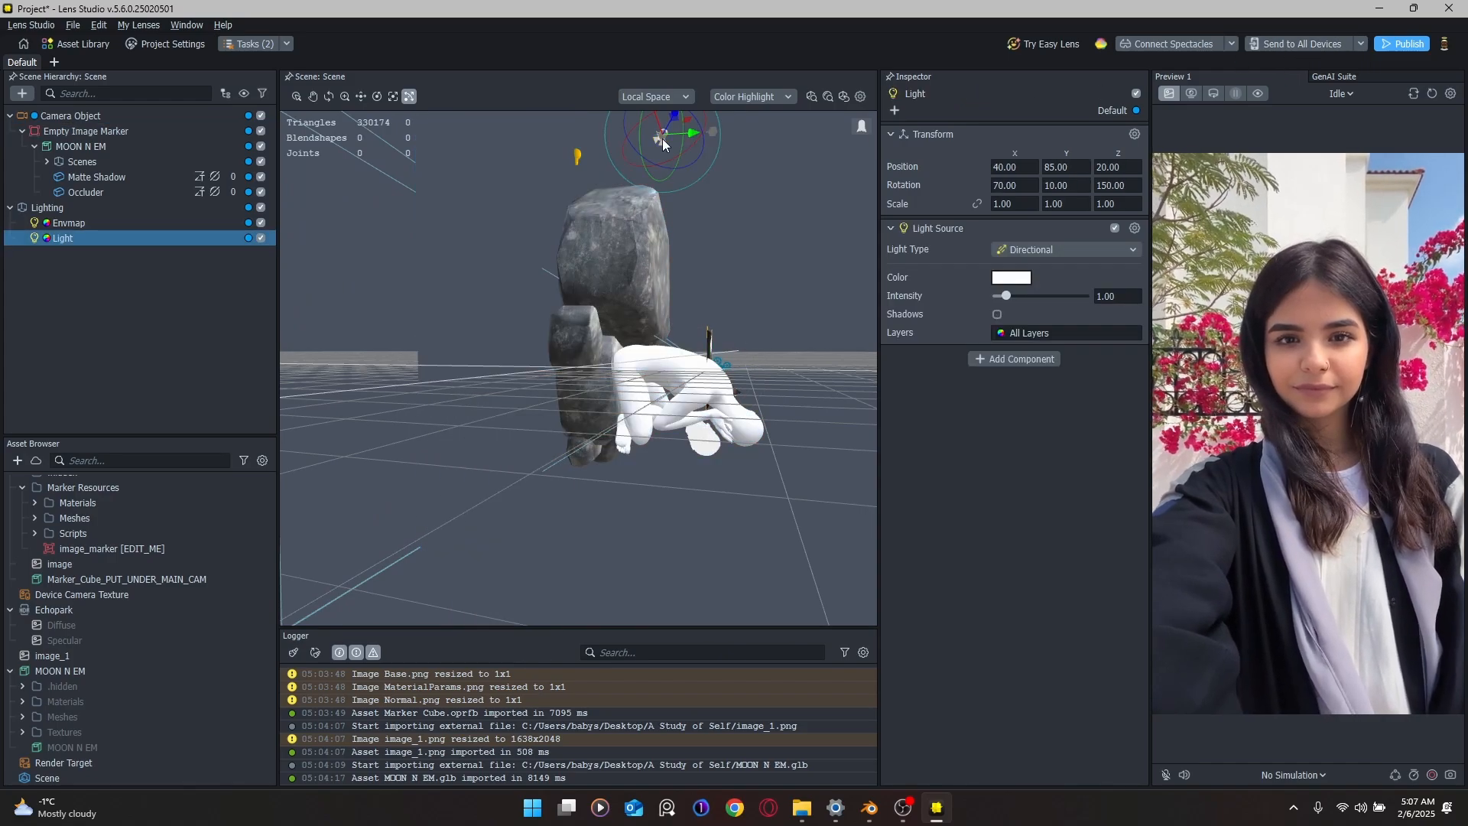
pyautogui.click(1039, 241)
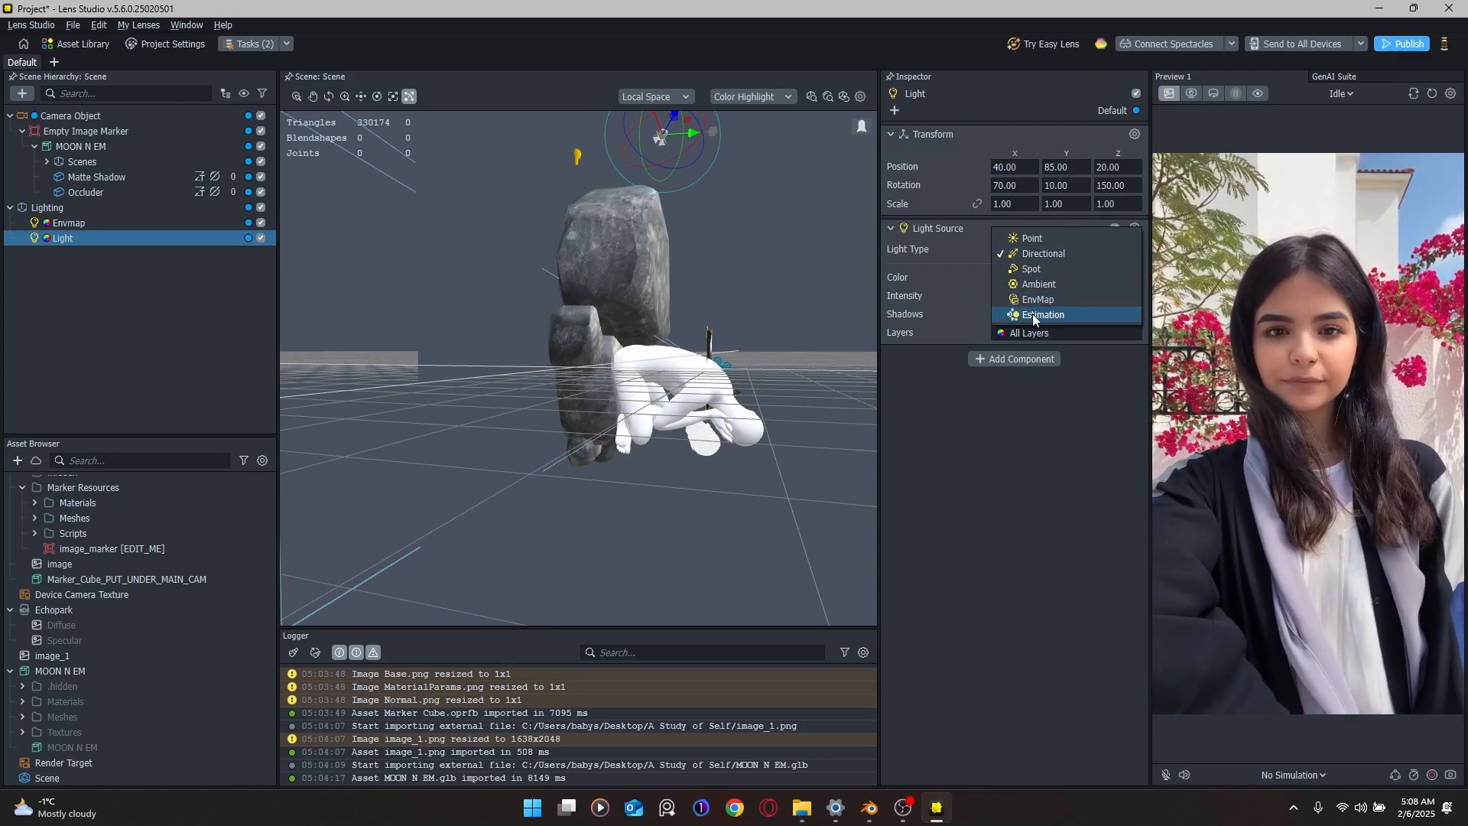
pyautogui.press('Escape')
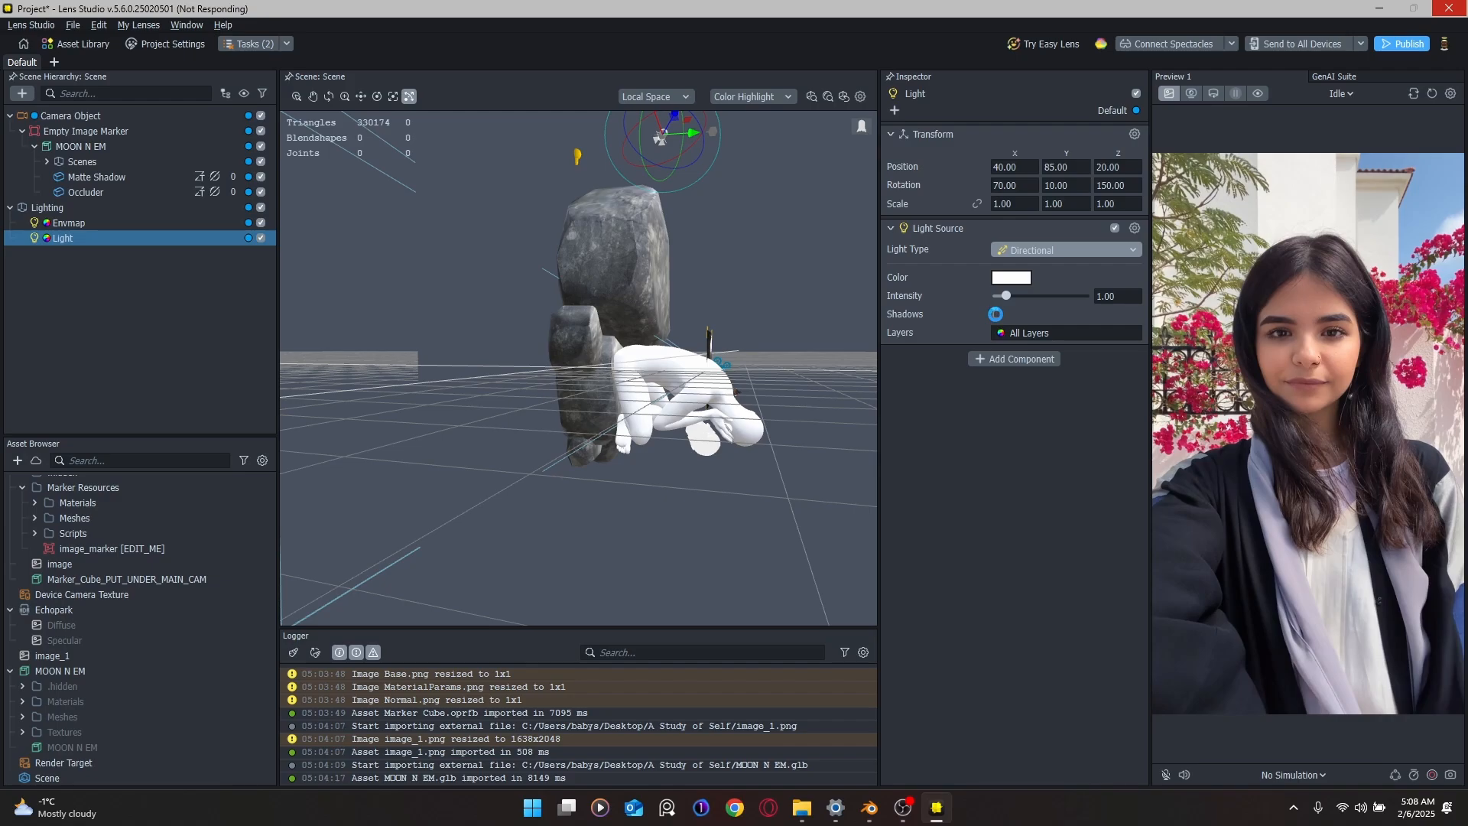
pyautogui.click(996, 316)
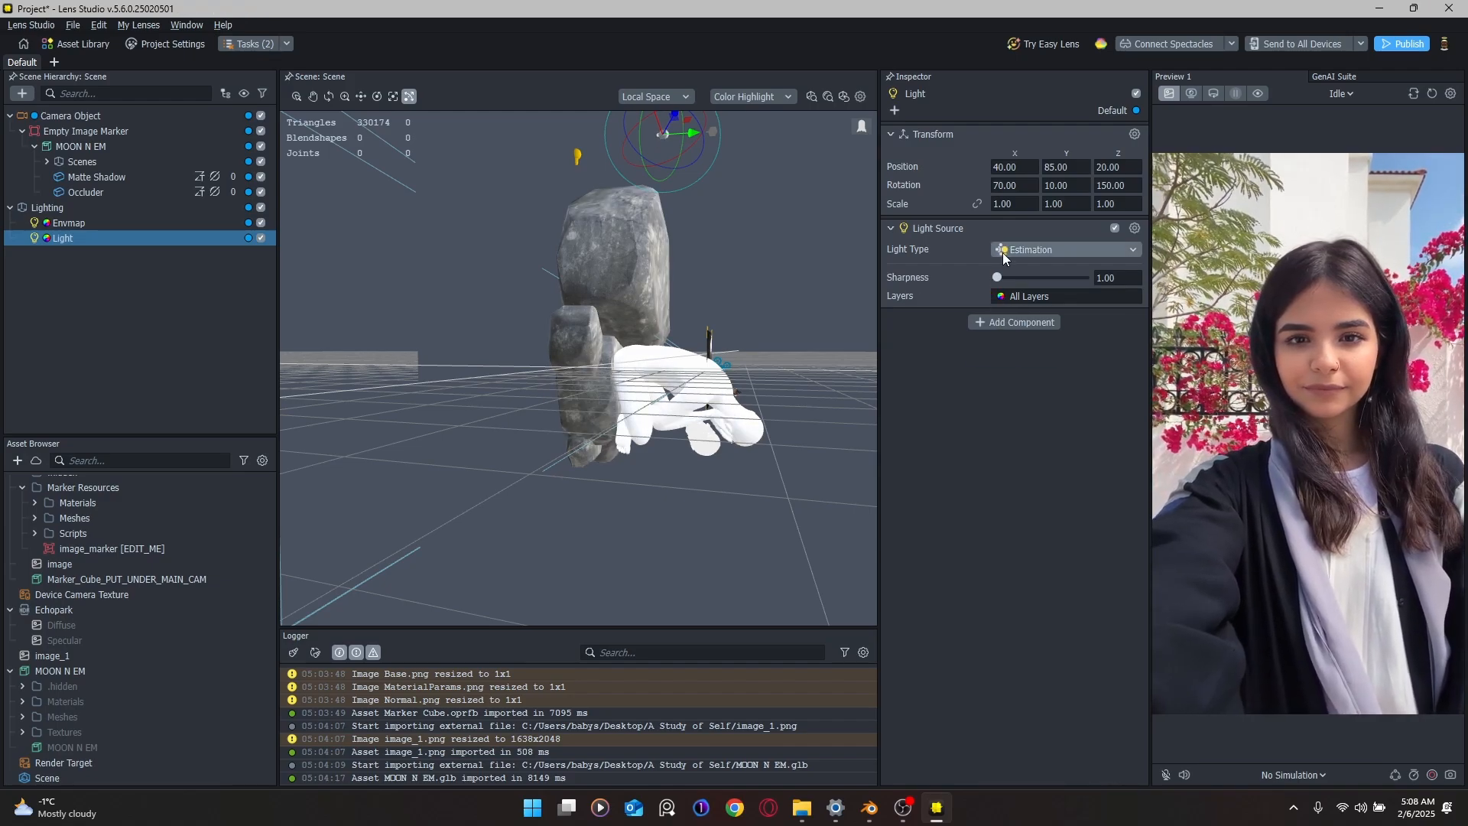
# Step: Enable Dynamic EnvMap on the Envmap light
pyautogui.click(578, 157)
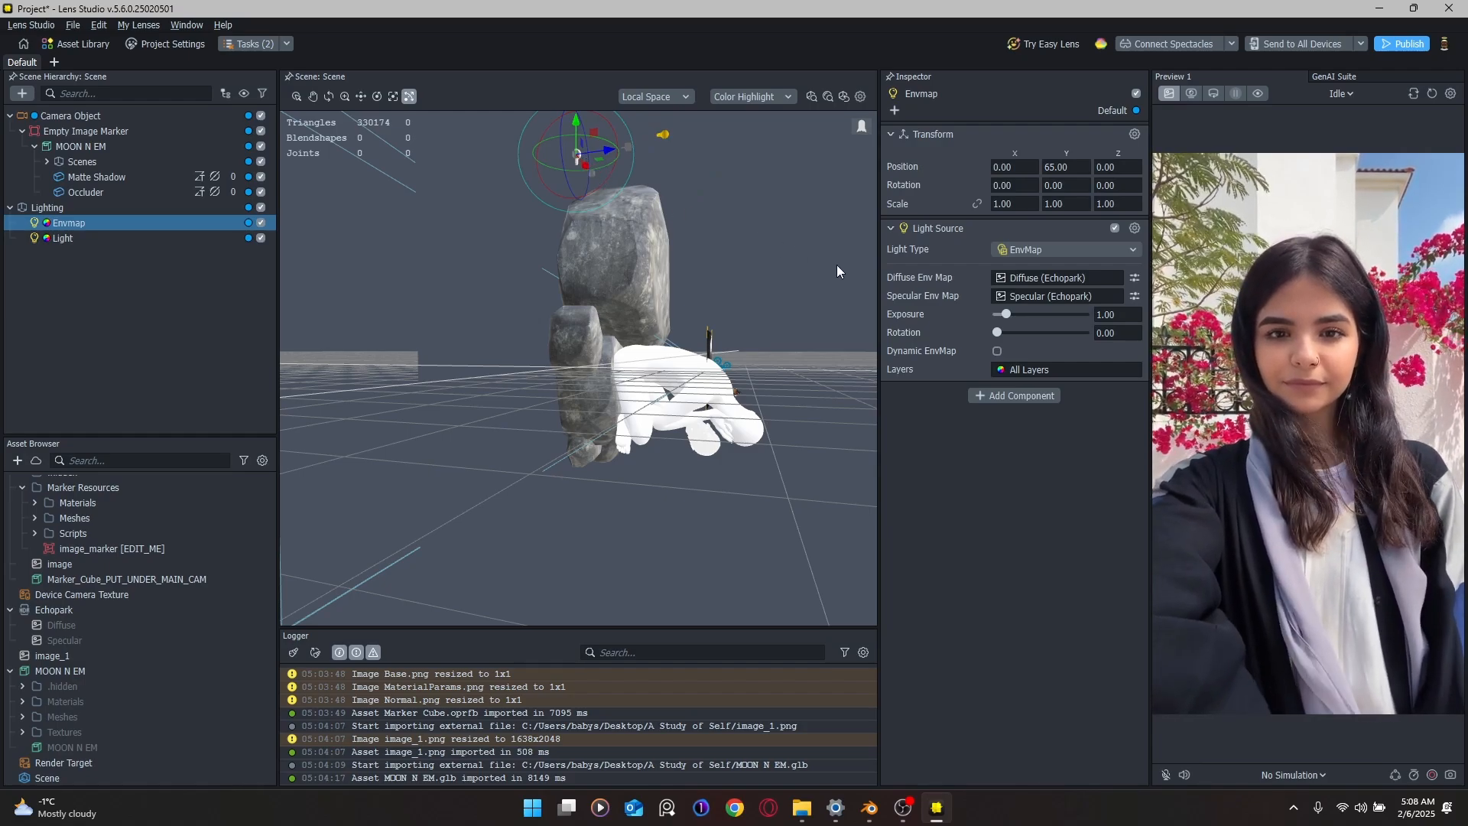
pyautogui.click(996, 351)
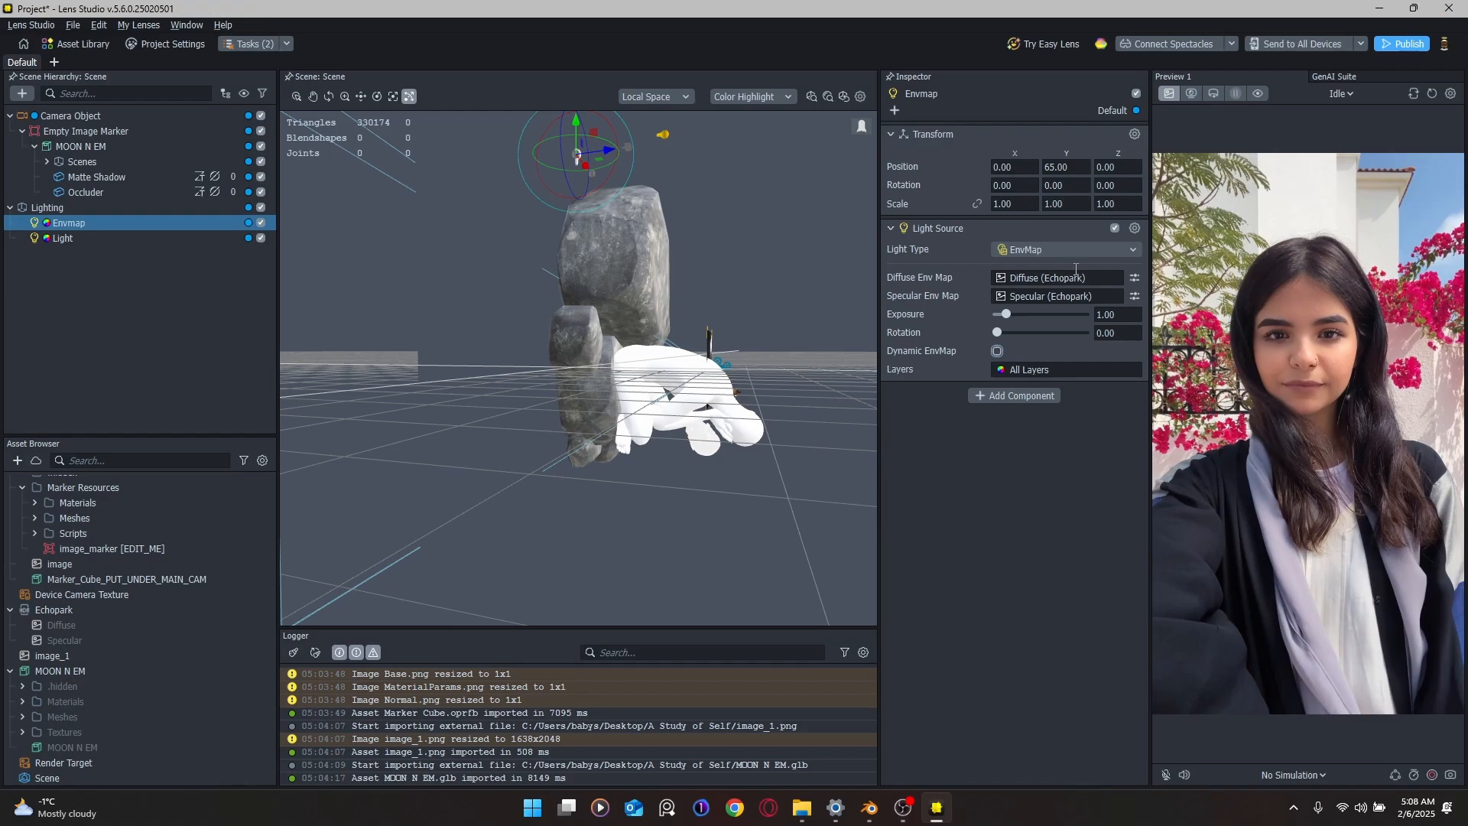
pyautogui.press('space')
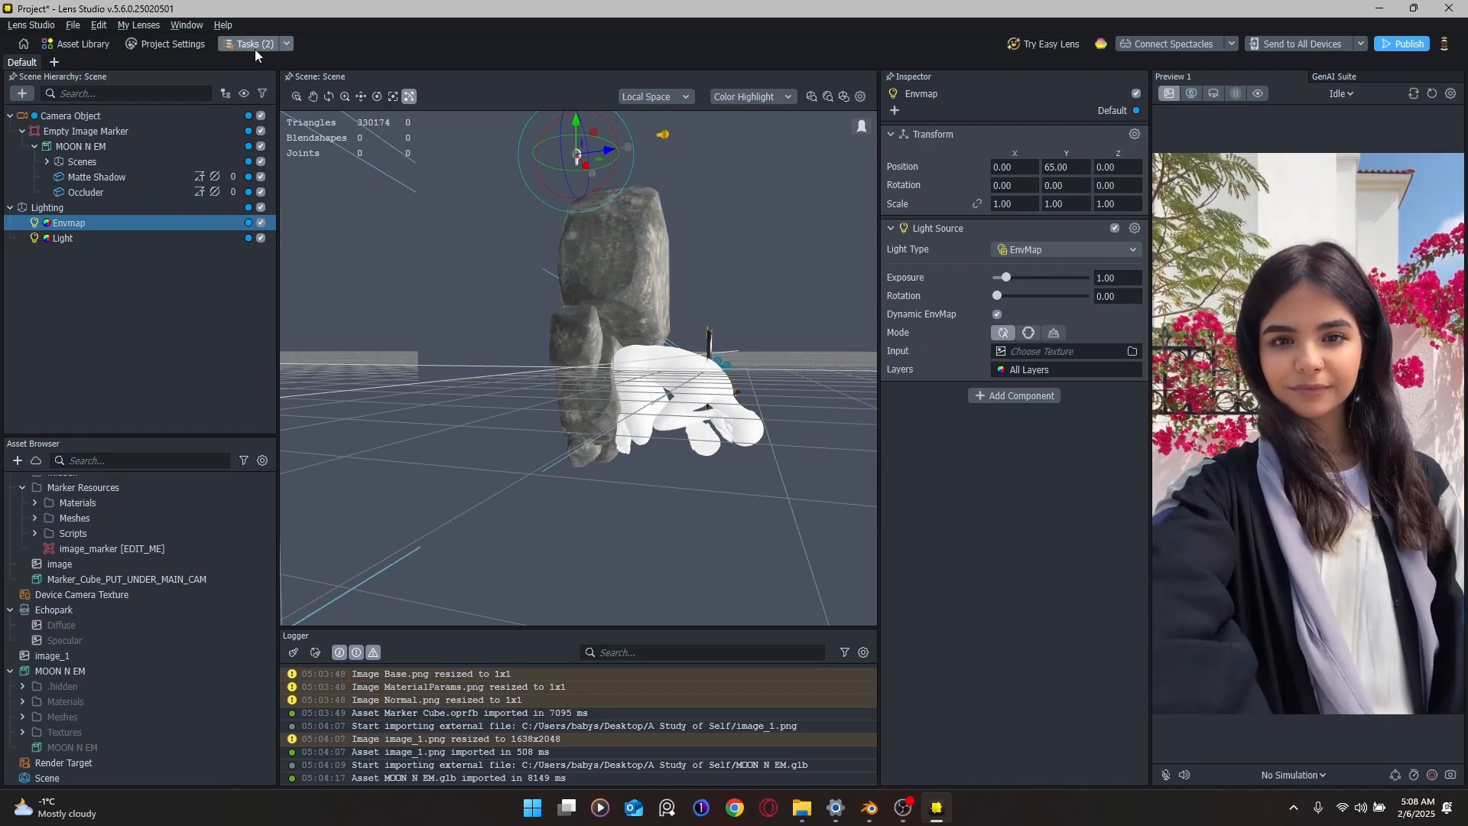
pyautogui.click(288, 42)
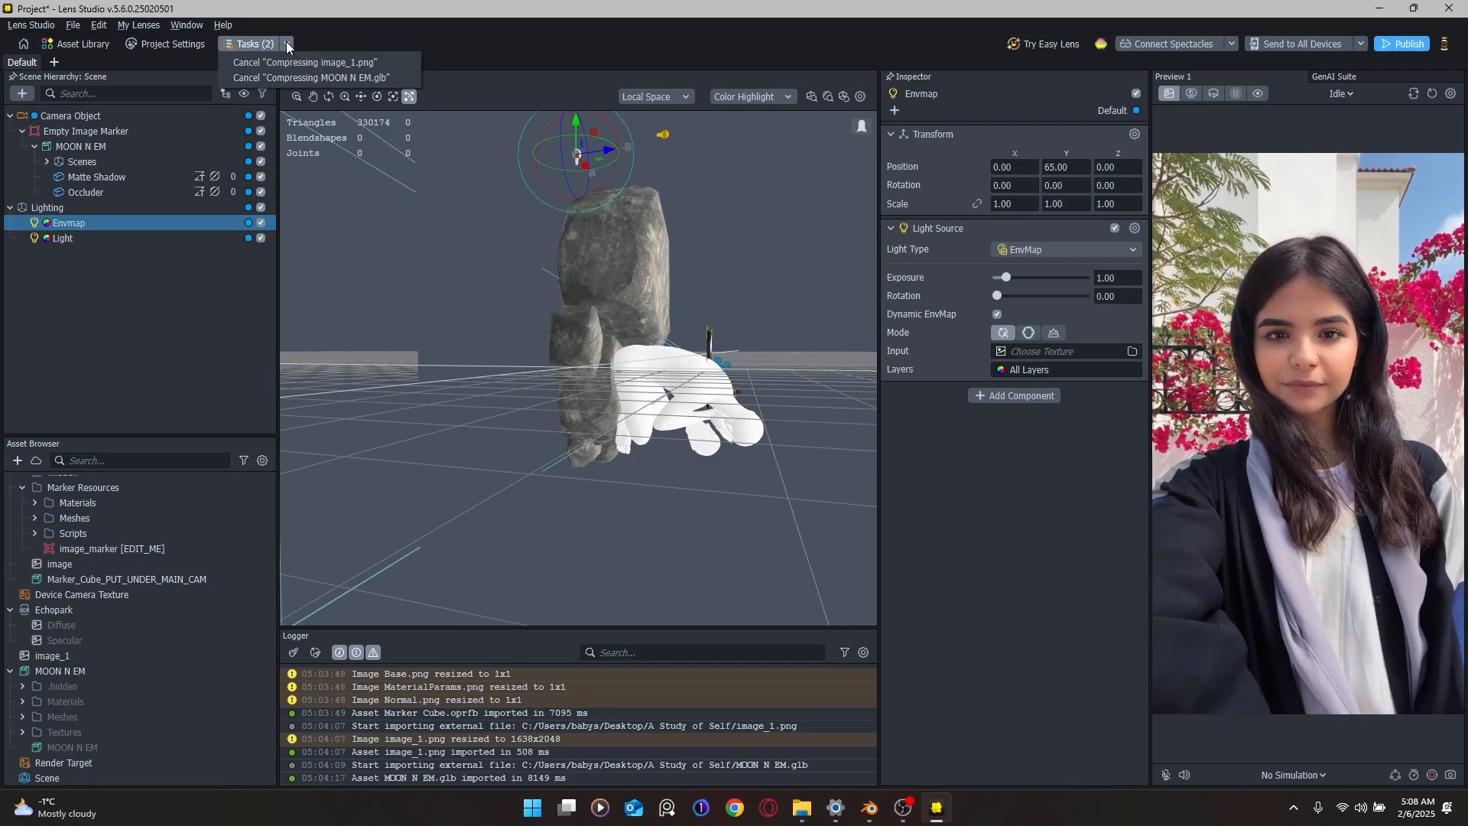
pyautogui.click(287, 44)
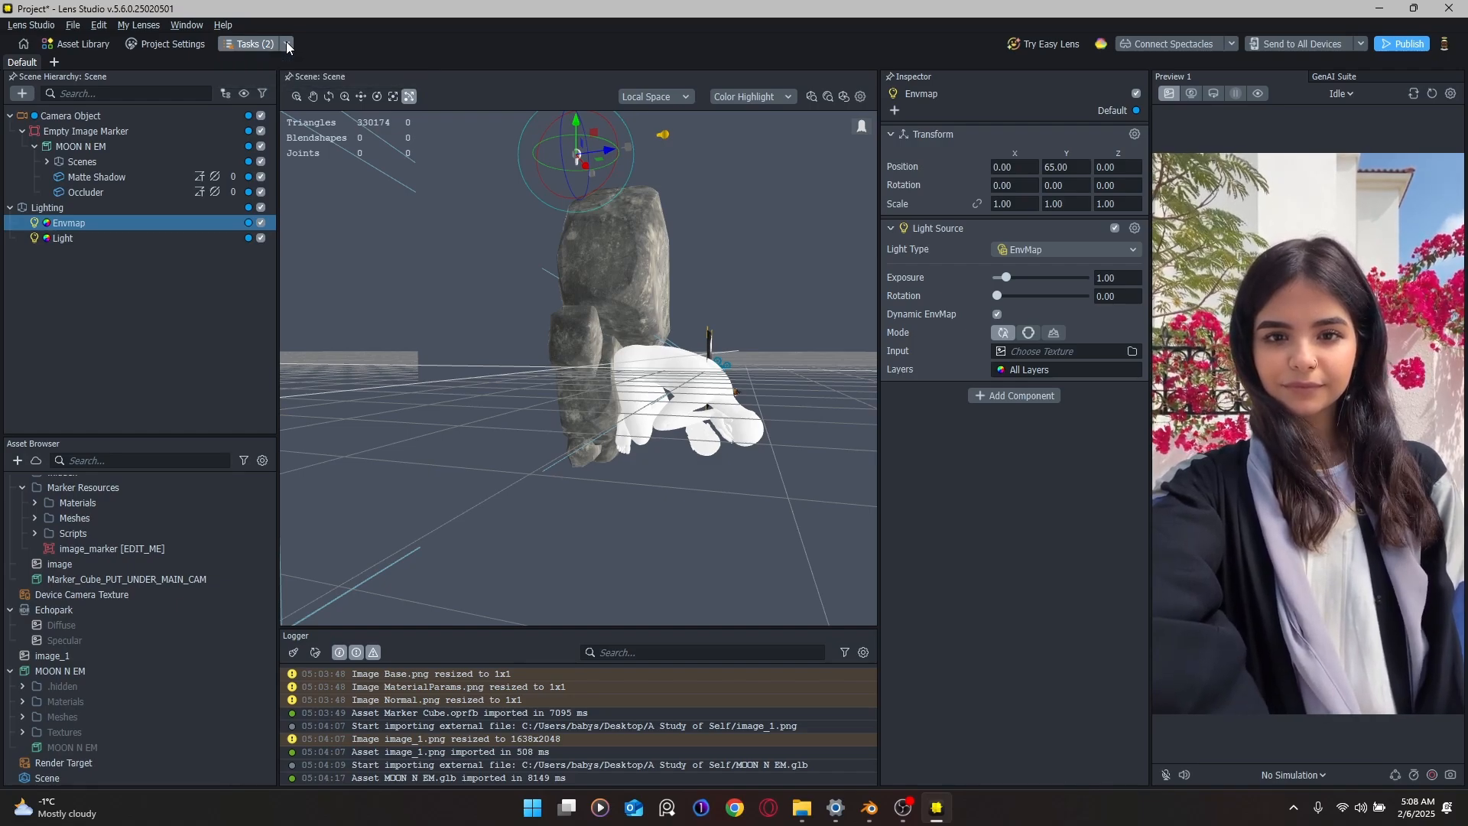
pyautogui.click(192, 44)
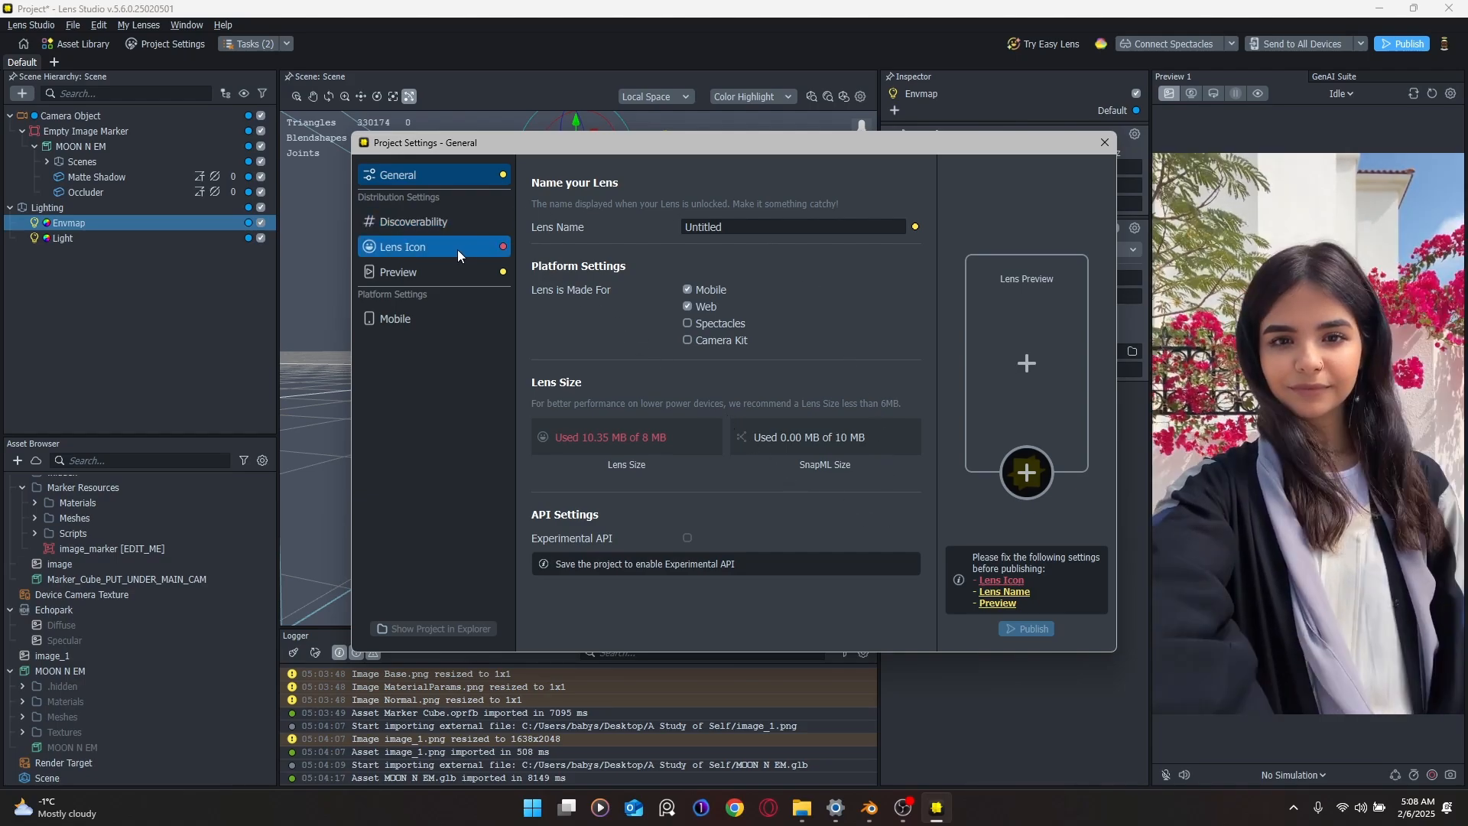
pyautogui.click(428, 221)
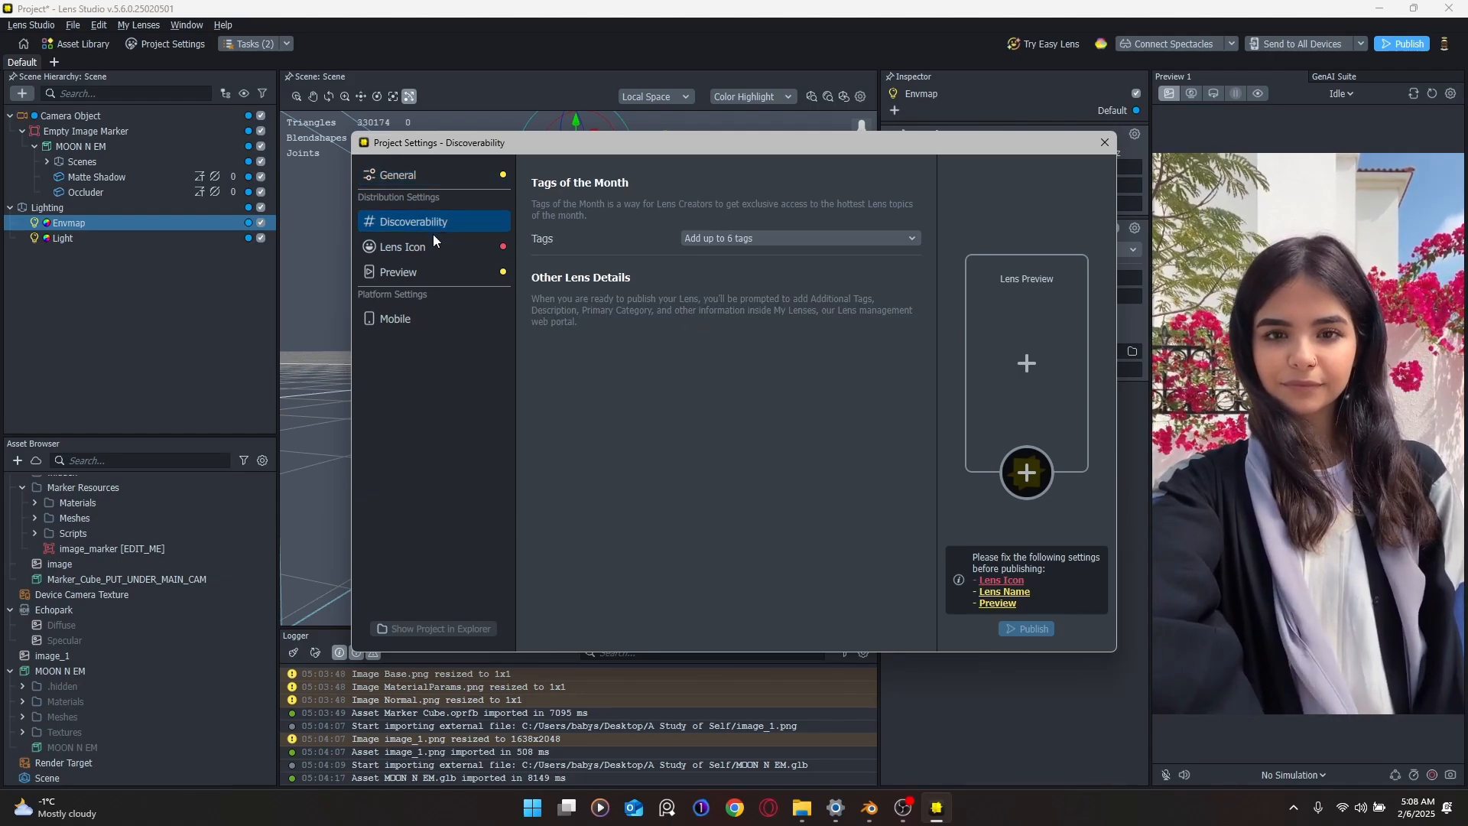
pyautogui.click(438, 246)
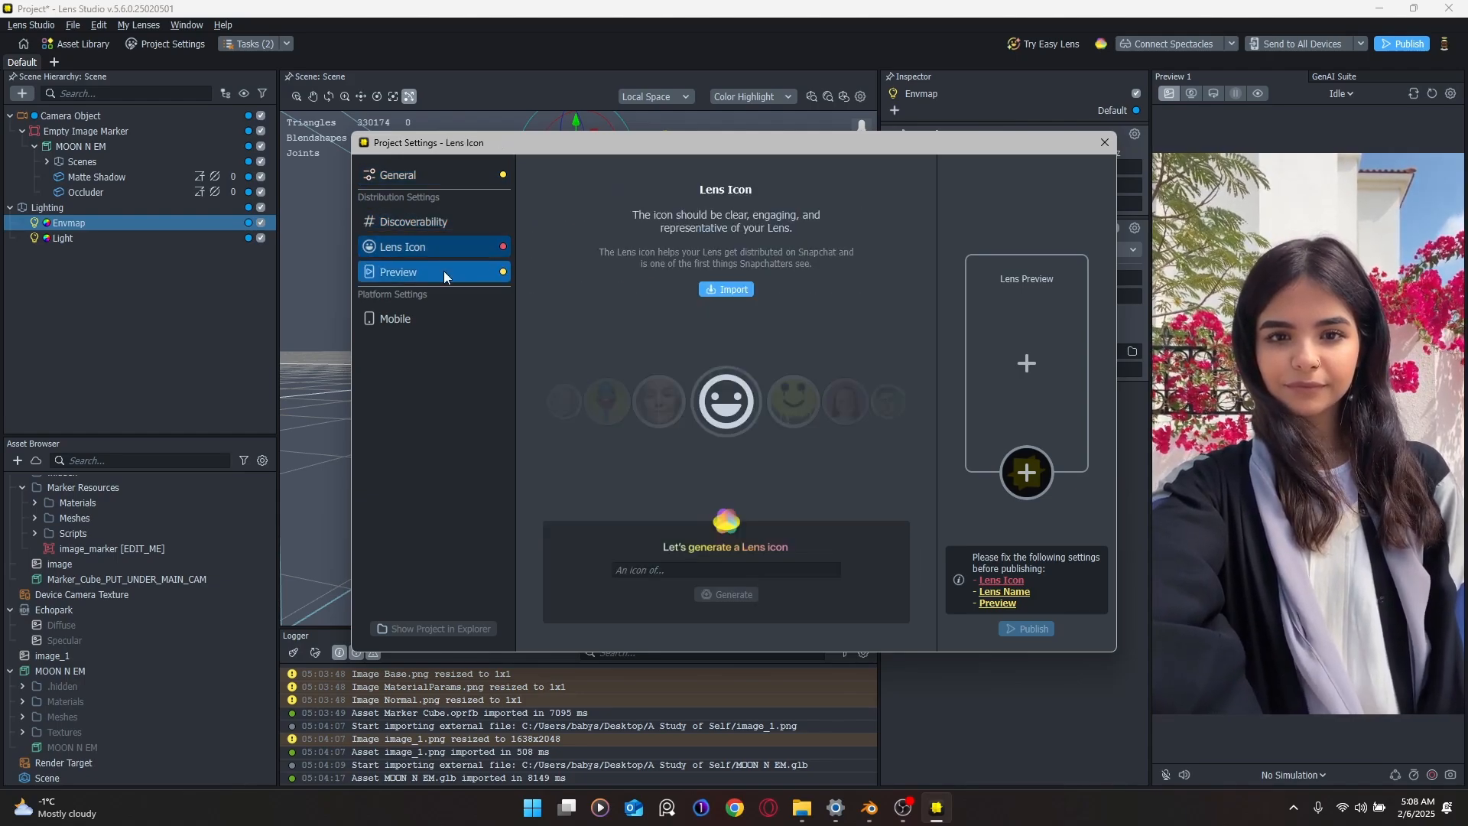
pyautogui.click(444, 272)
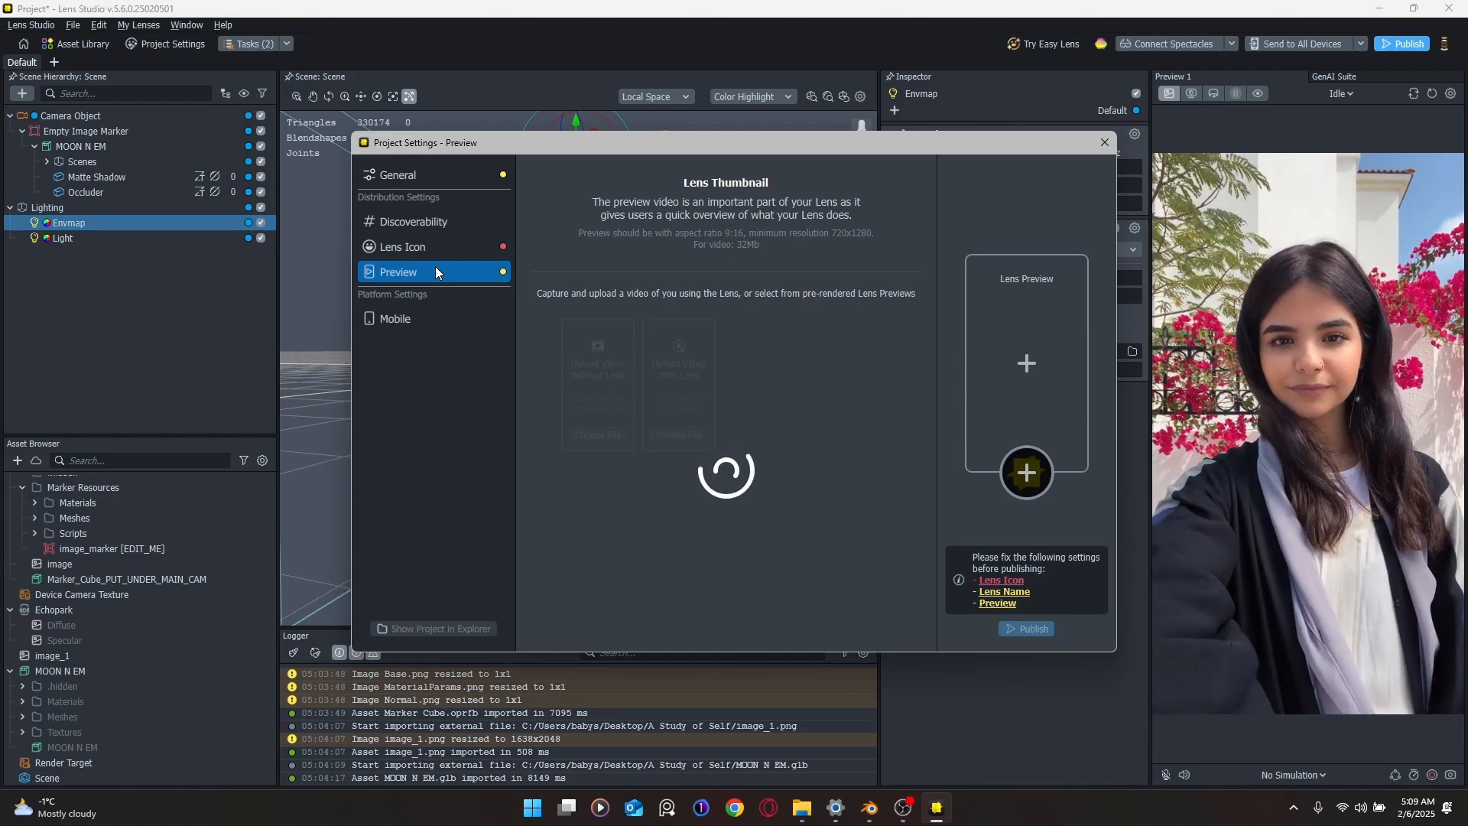
pyautogui.click(449, 320)
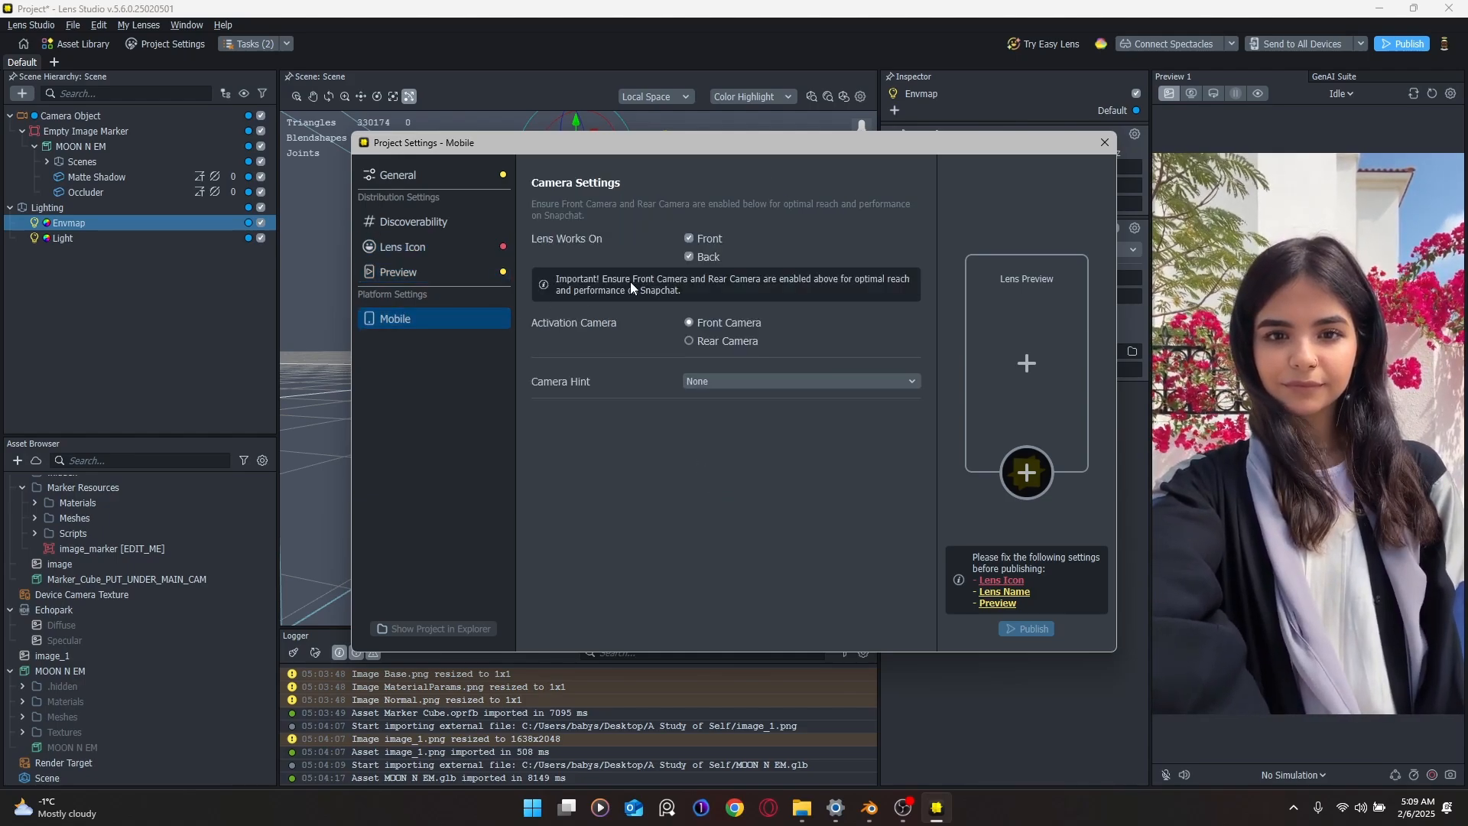
pyautogui.click(1105, 142)
# Step: Send the lens to all devices and move MOON N EM's Z position to 0.6601
pyautogui.click(1289, 46)
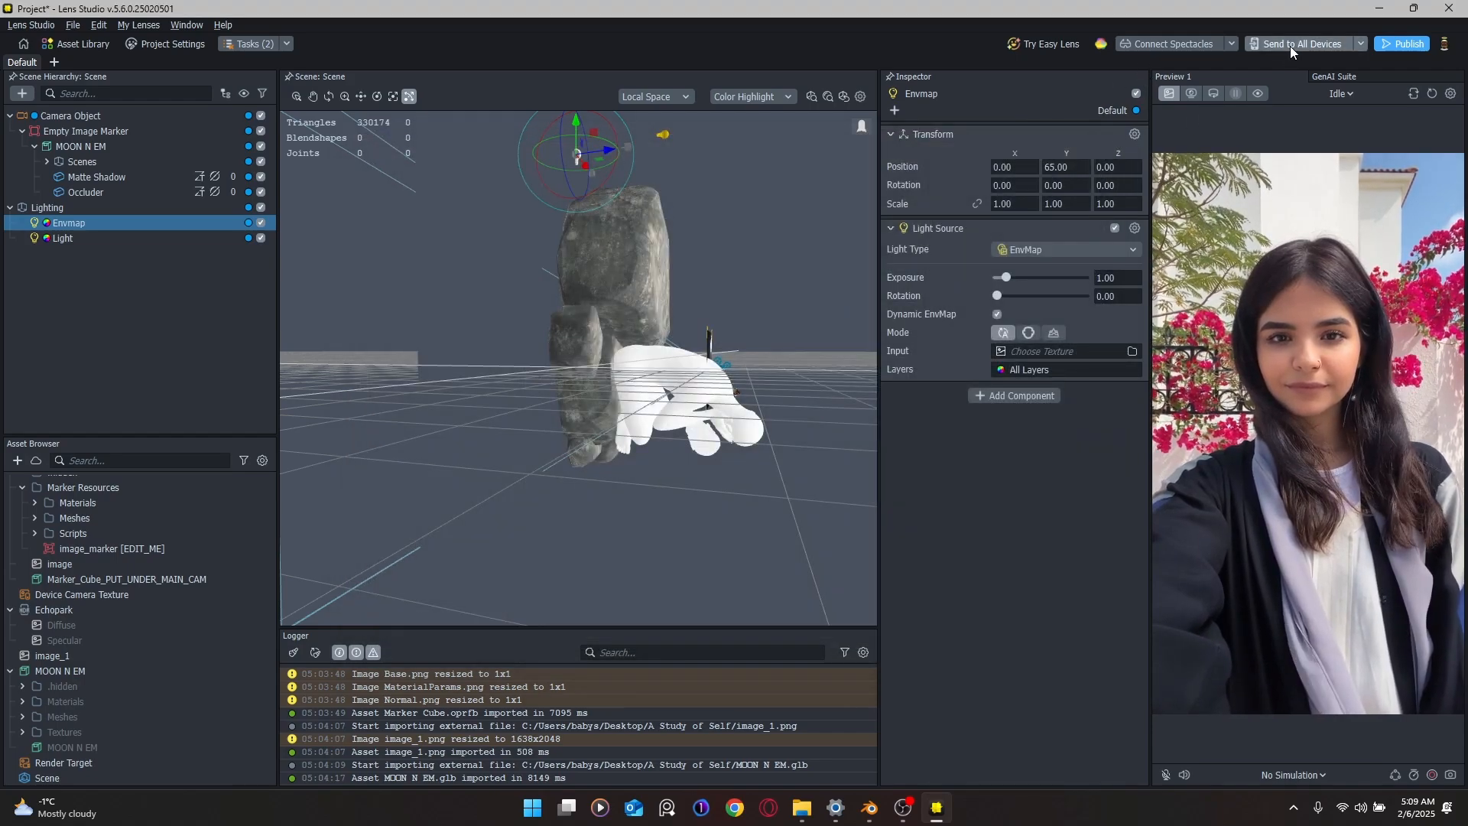
pyautogui.keyDown('alt'); pyautogui.moveTo(605, 310); pyautogui.dragTo(644, 328); pyautogui.keyUp('alt')
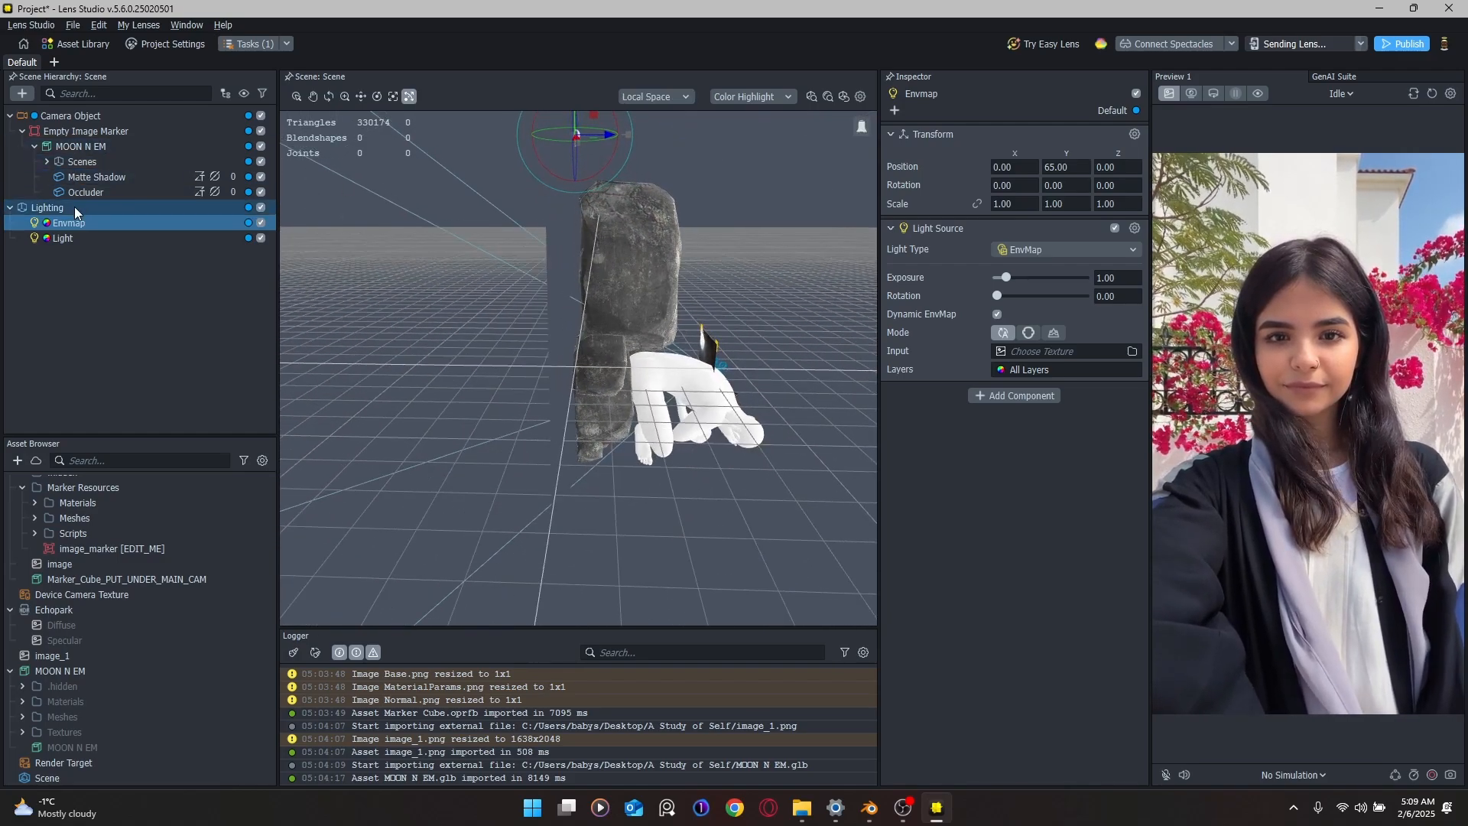
pyautogui.click(90, 147)
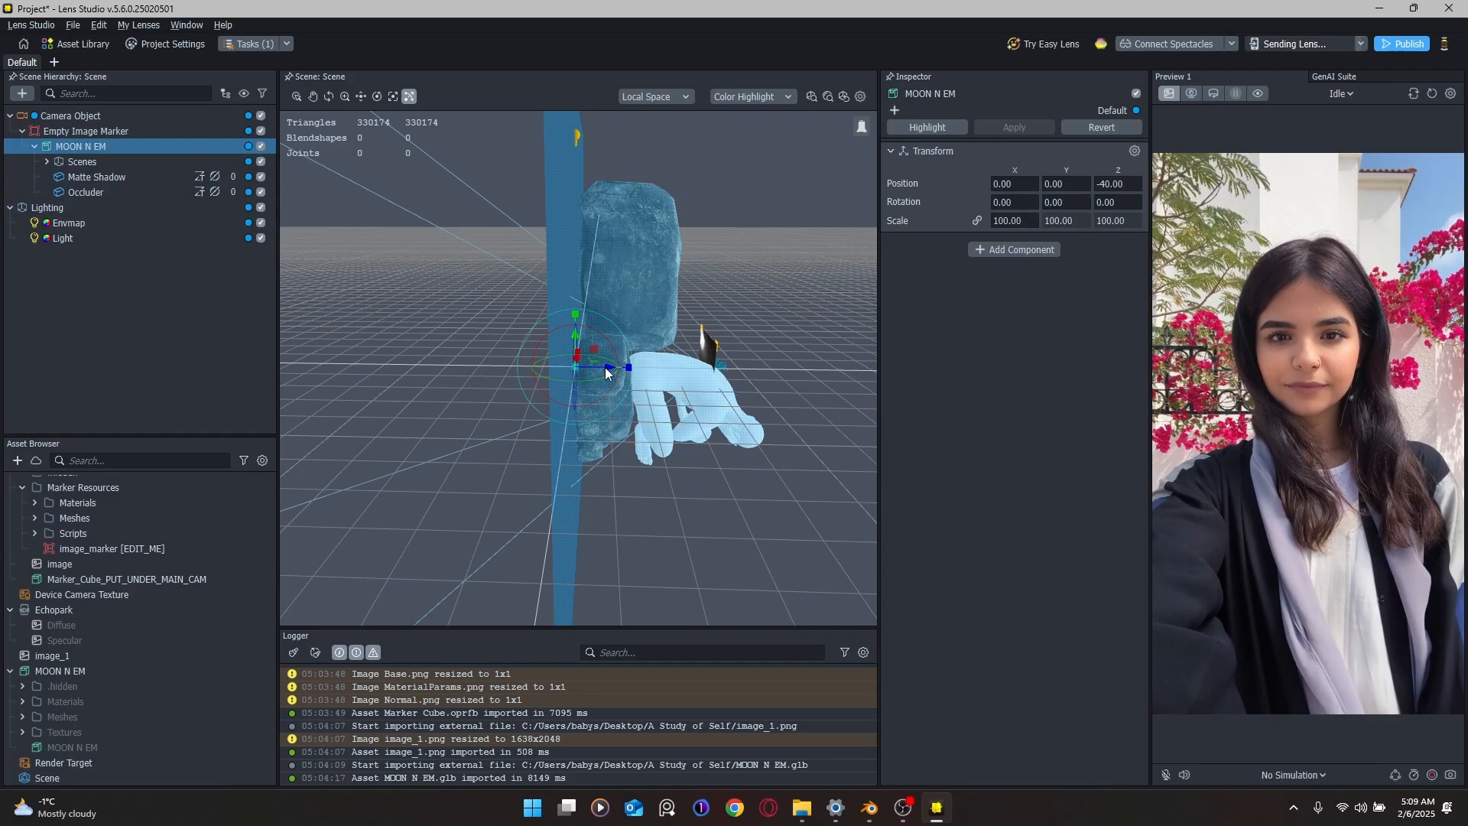
pyautogui.moveTo(619, 367); pyautogui.dragTo(741, 377)
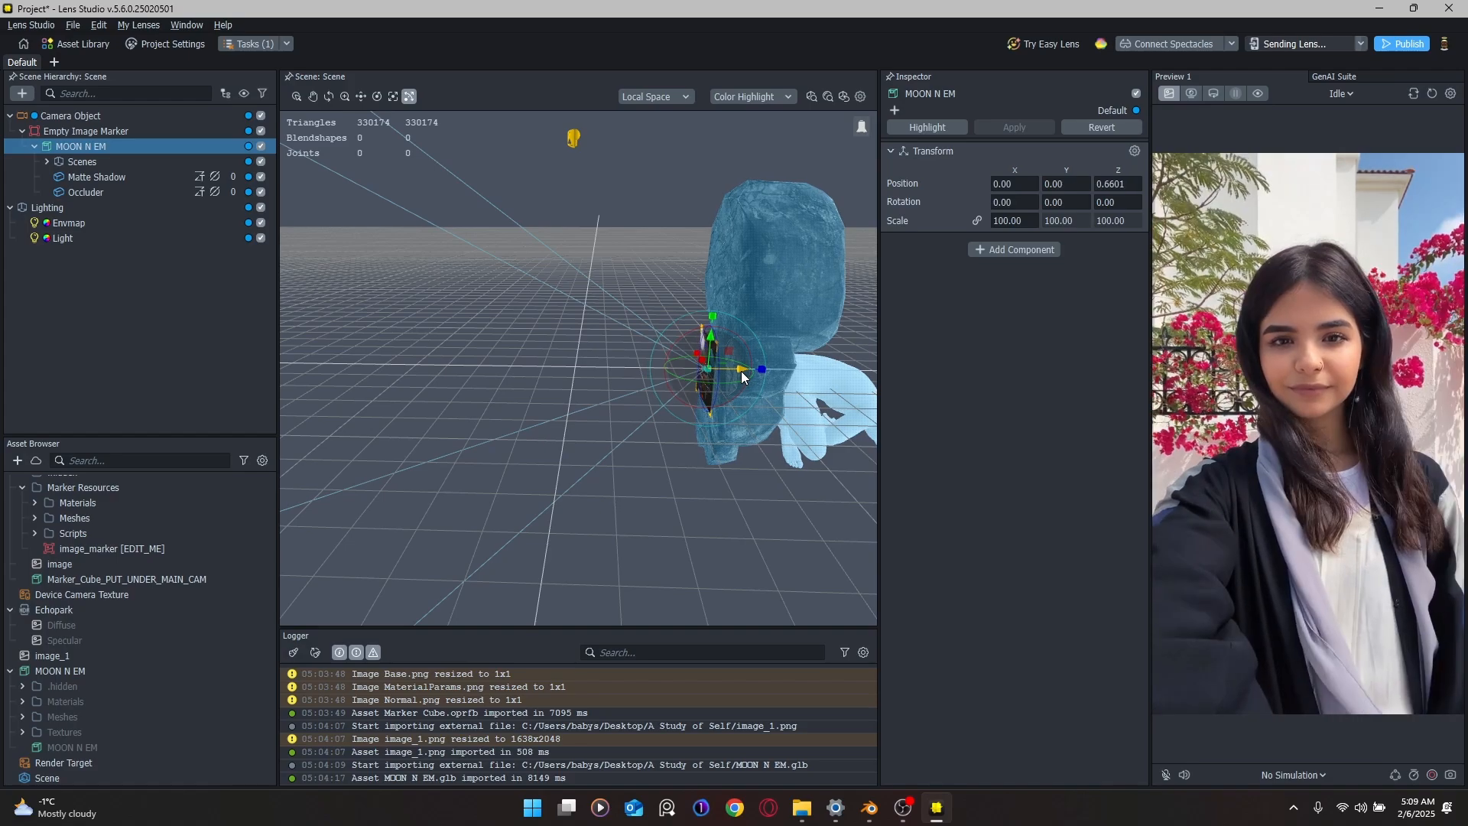
pyautogui.moveTo(743, 378); pyautogui.dragTo(693, 360, button='right')
pyautogui.click(96, 179)
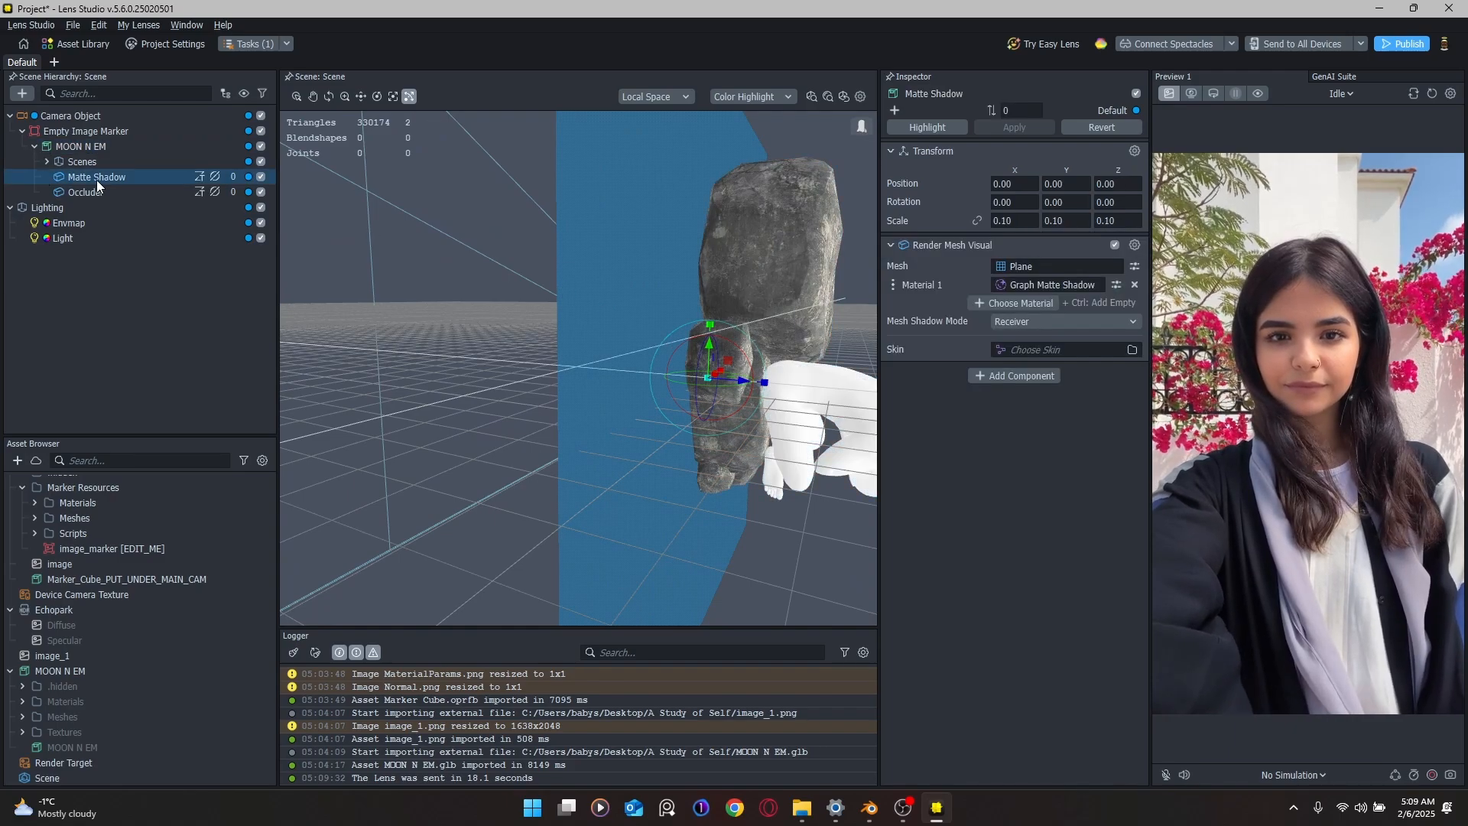
pyautogui.click(155, 194)
pyautogui.click(148, 179)
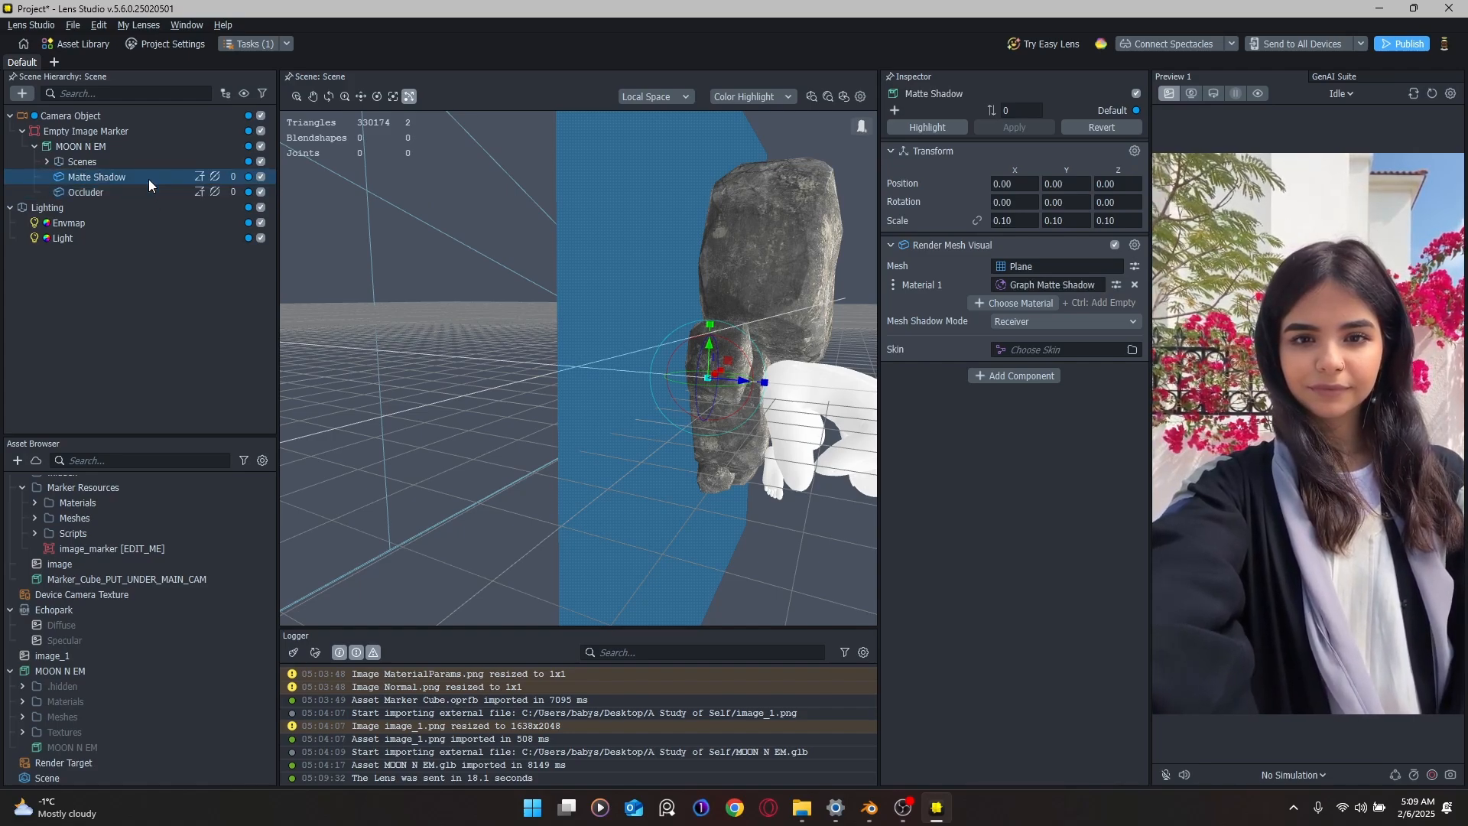
pyautogui.click(145, 164)
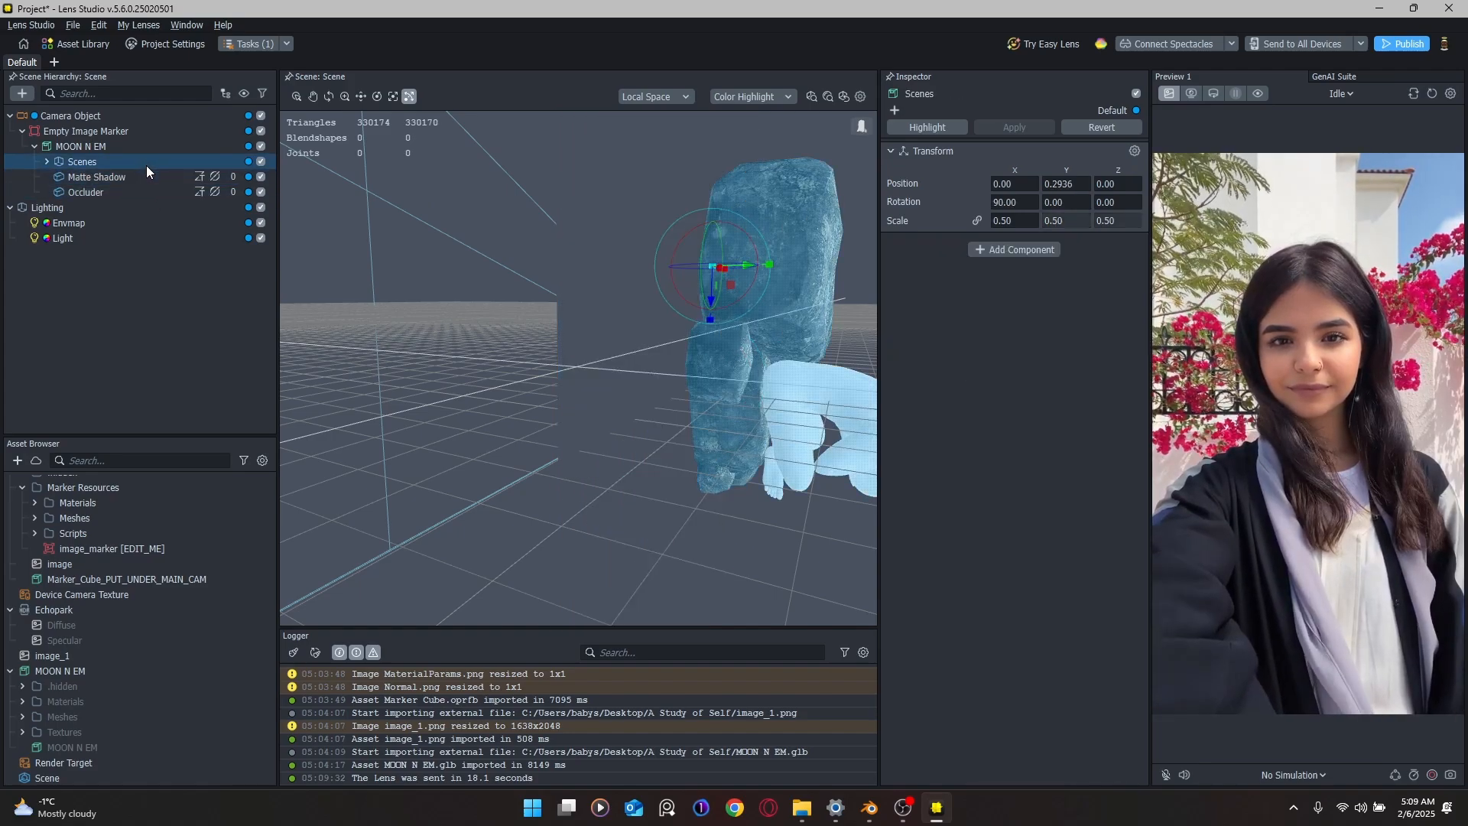
pyautogui.click(141, 183)
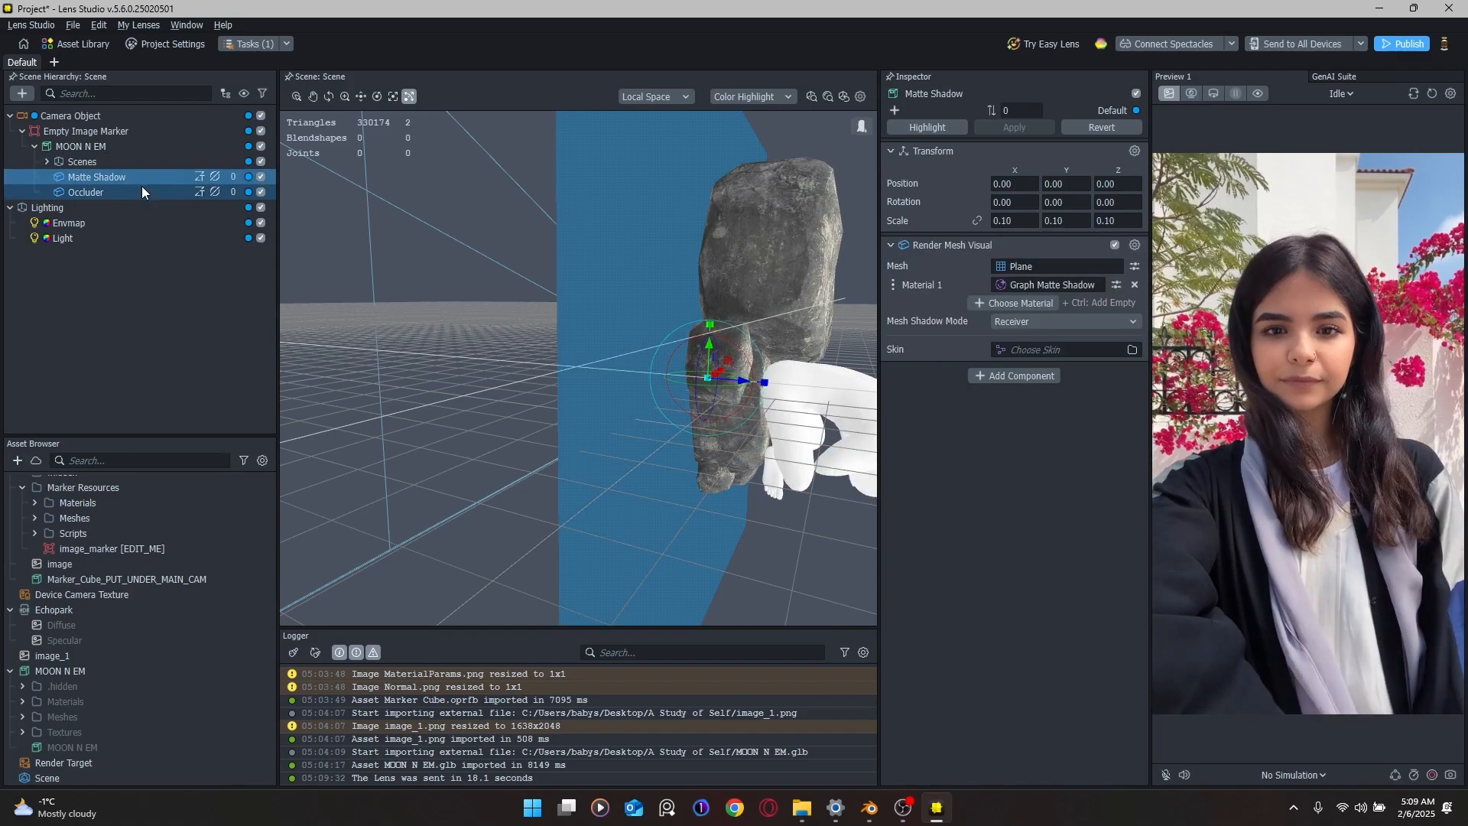
pyautogui.moveTo(598, 283); pyautogui.dragTo(690, 303, button='right')
pyautogui.click(86, 131)
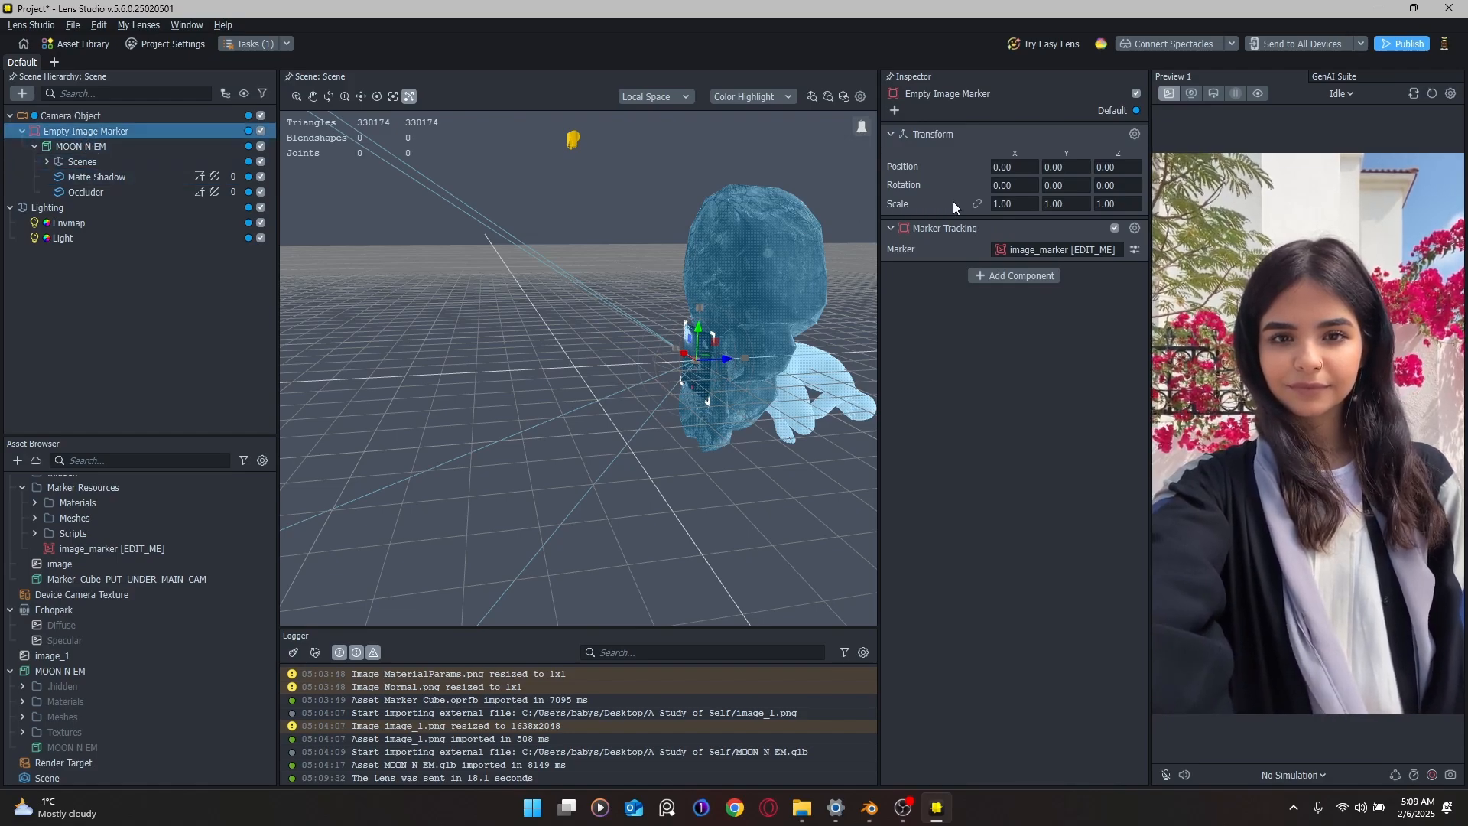
pyautogui.click(123, 162)
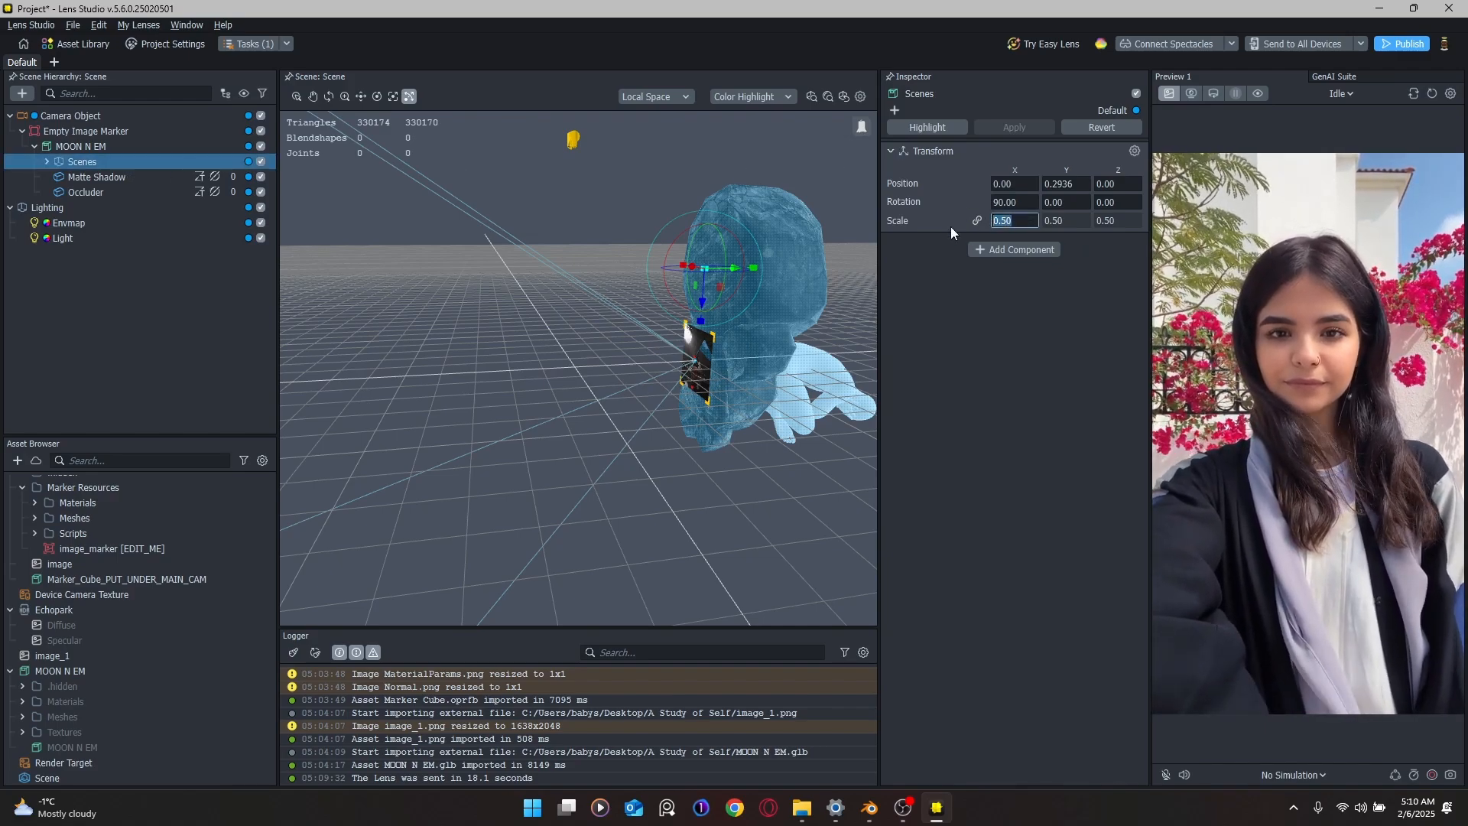
# Step: Try MOON N EM scales of 0.1 and then 10
pyautogui.click(118, 148)
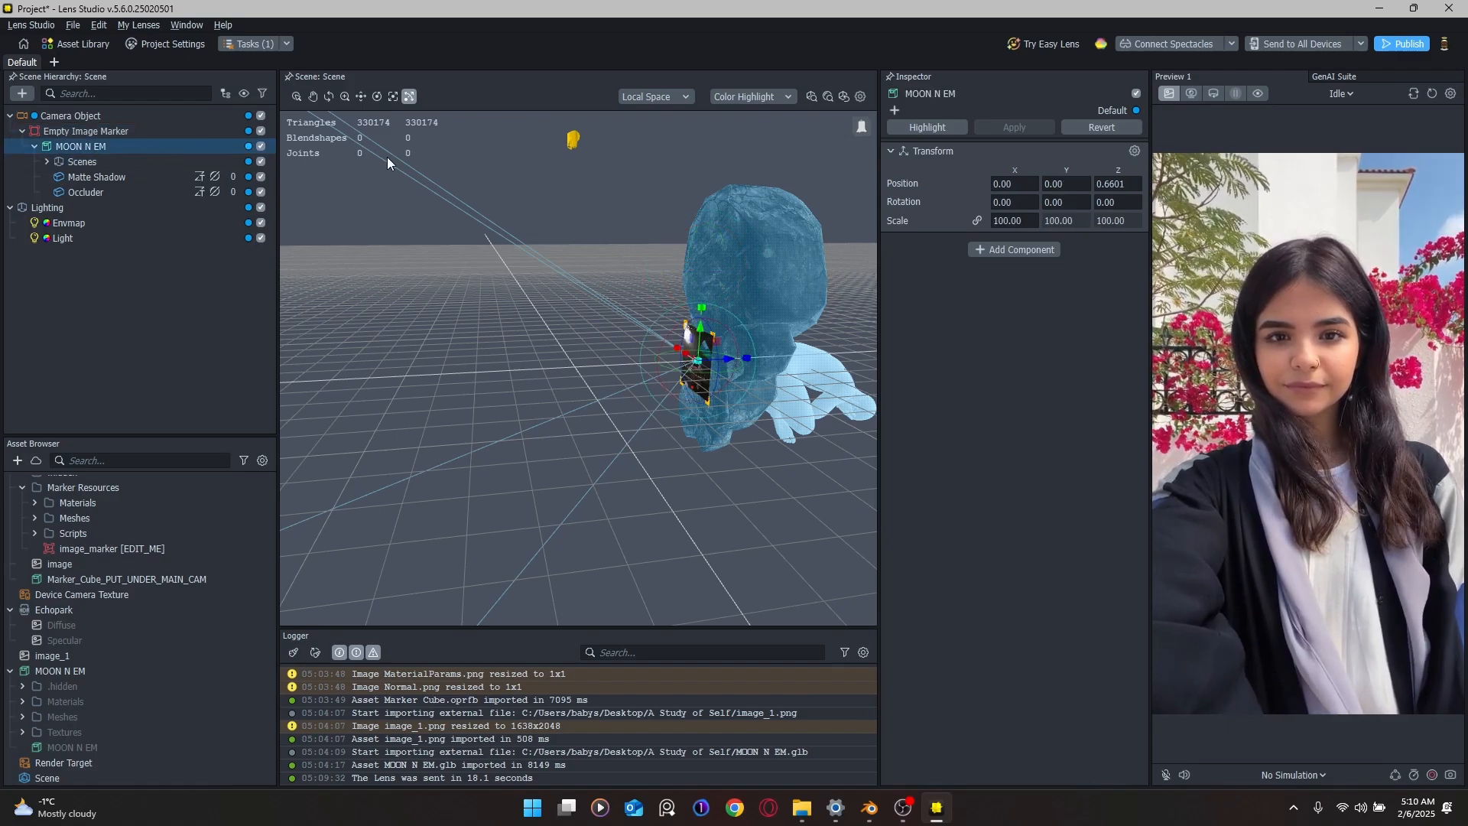
pyautogui.click(1024, 221)
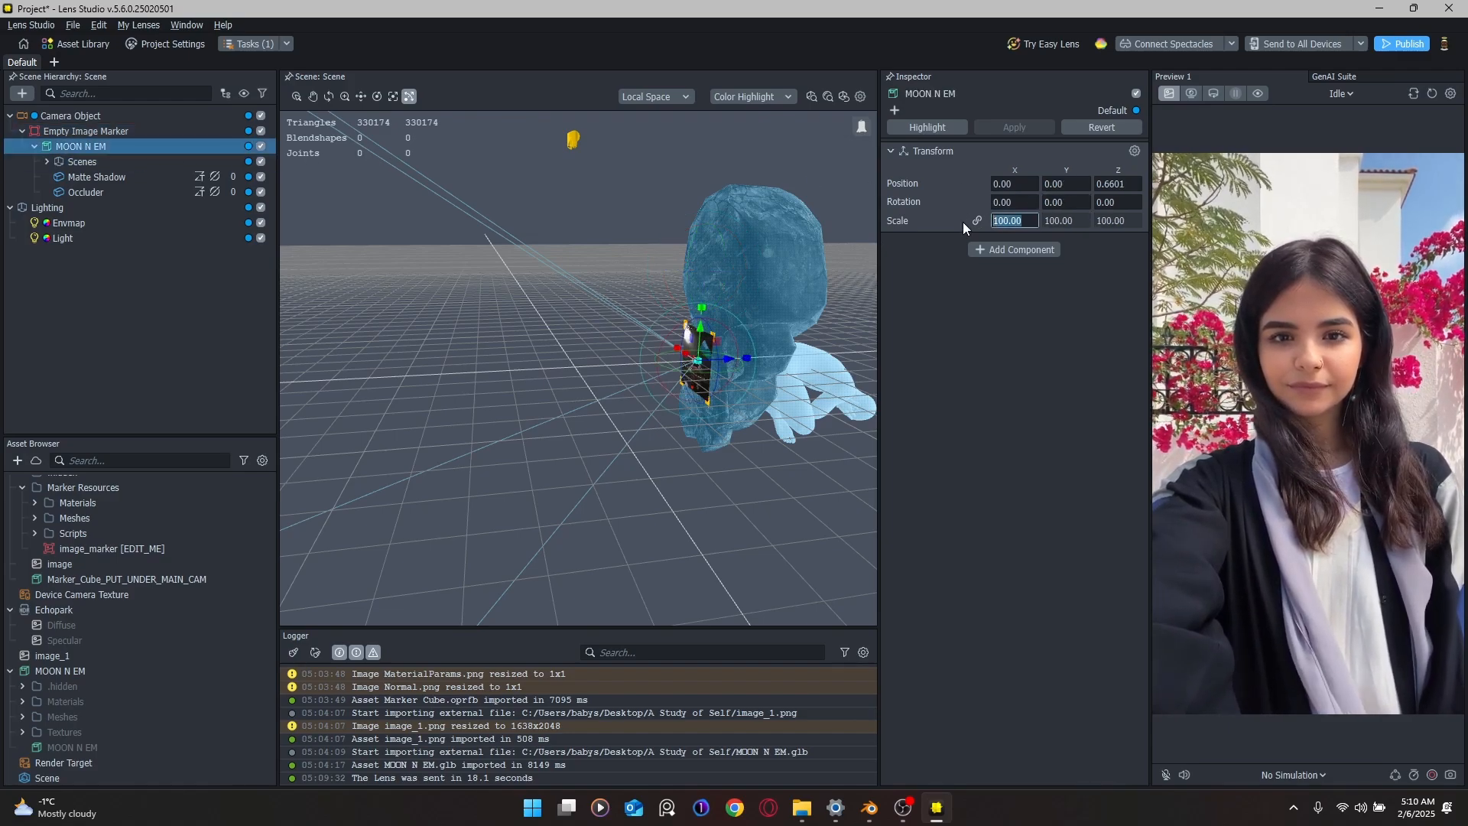
pyautogui.write('0.1')
pyautogui.press('Return')
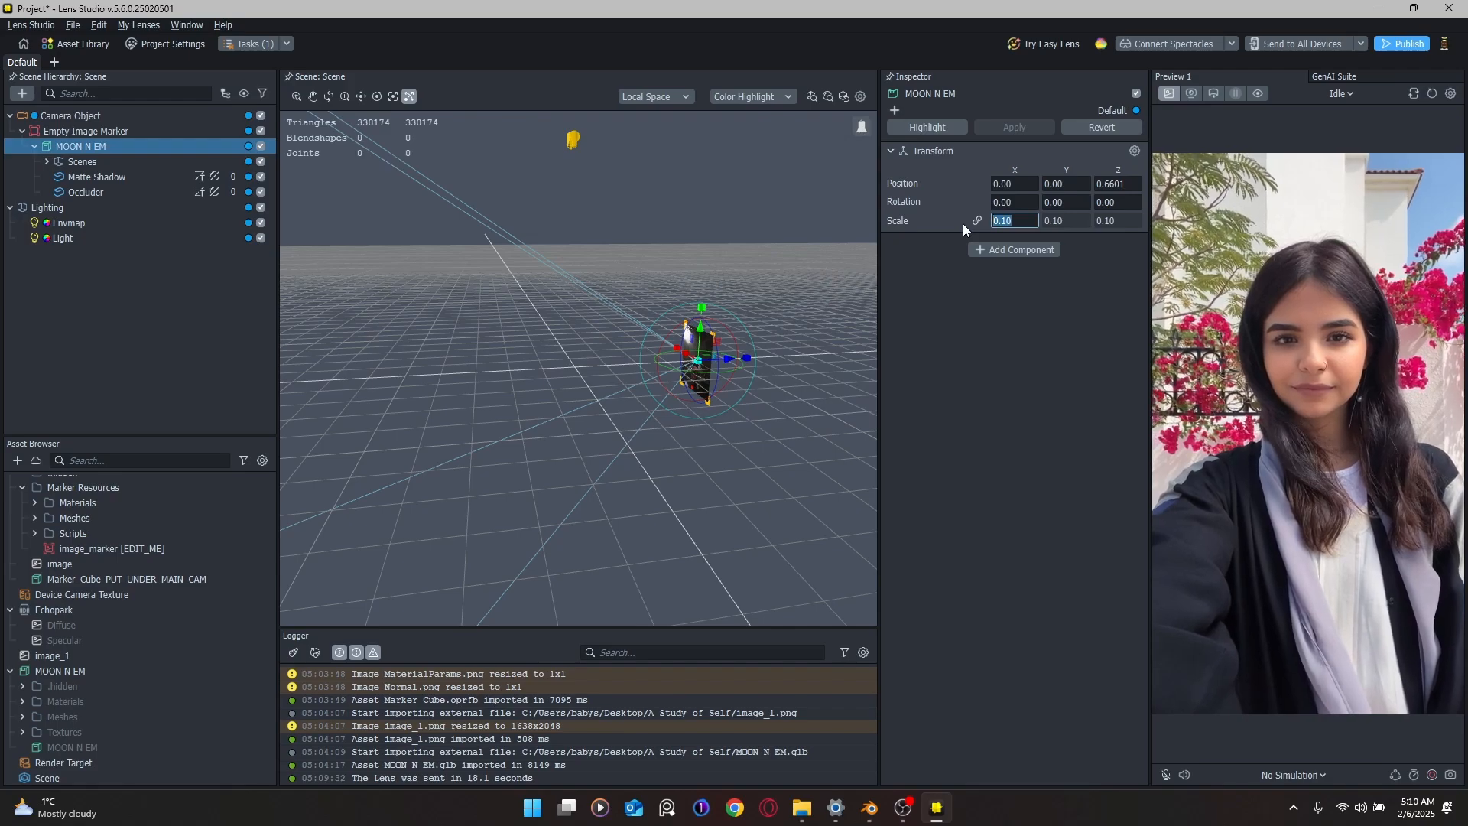
pyautogui.scroll(3, 788, 386)
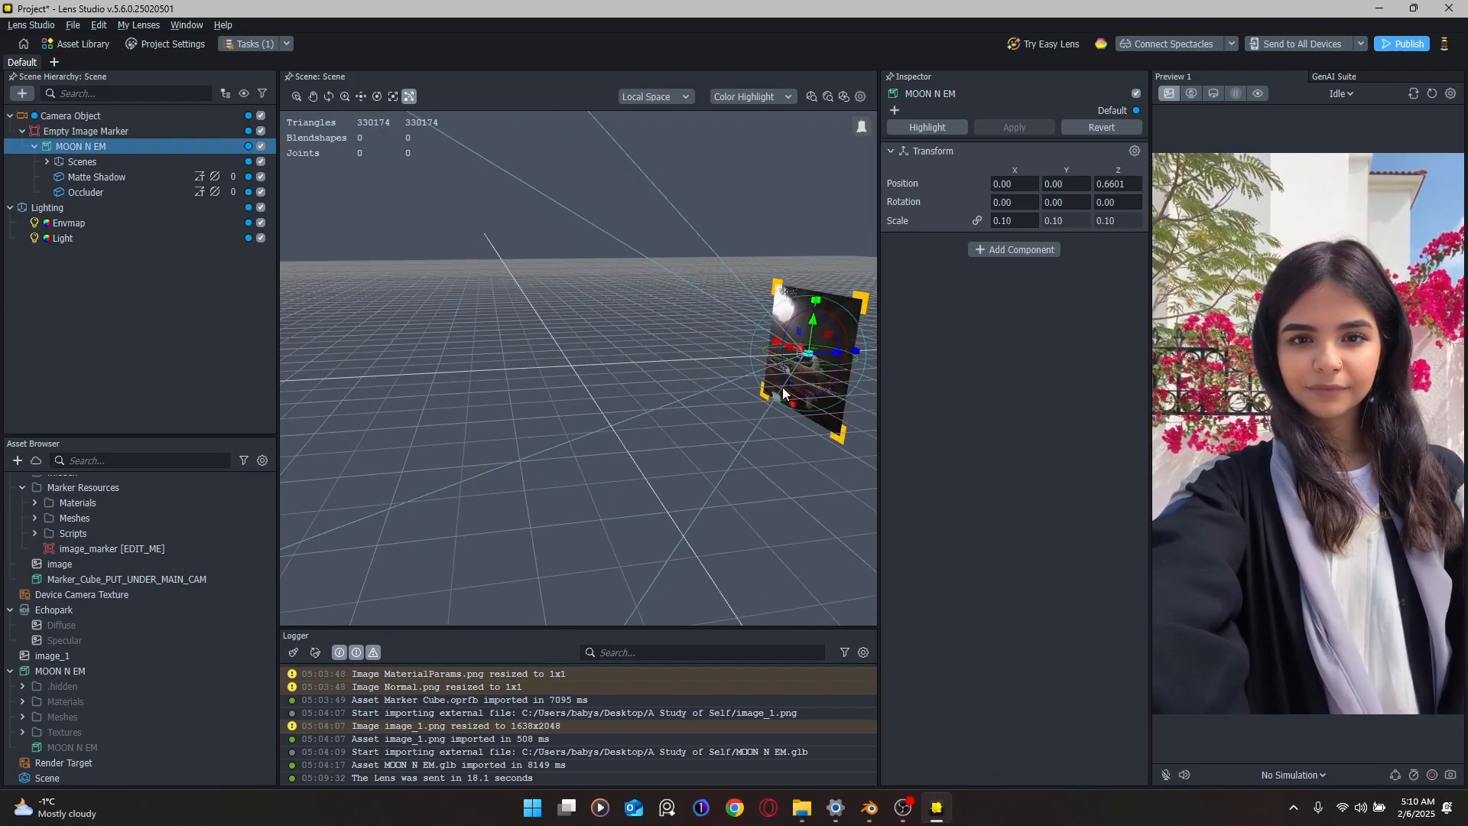
pyautogui.moveTo(782, 387); pyautogui.dragTo(576, 378, button='middle')
pyautogui.moveTo(582, 379); pyautogui.dragTo(528, 393, button='right')
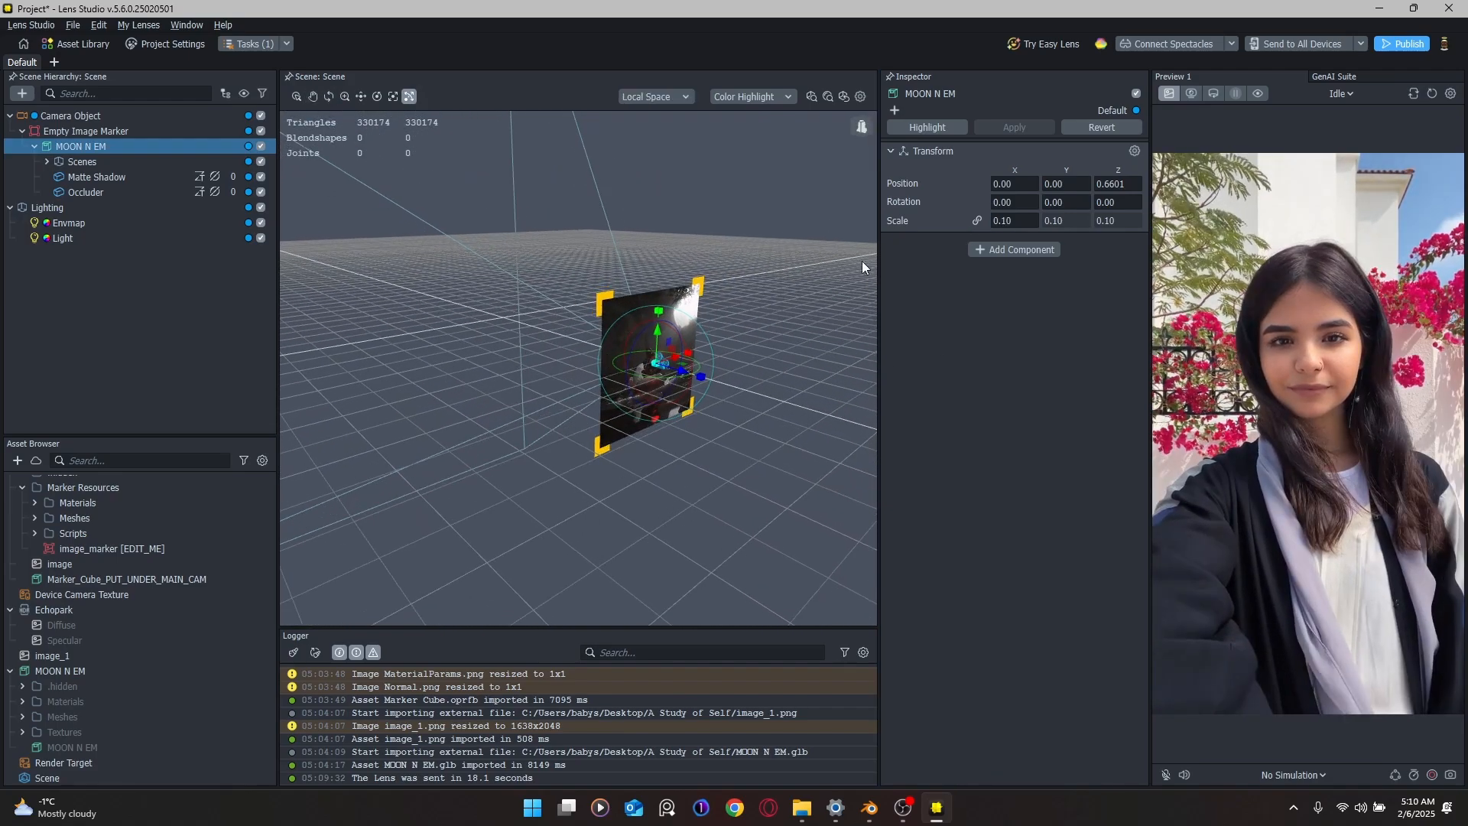
pyautogui.click(1002, 221)
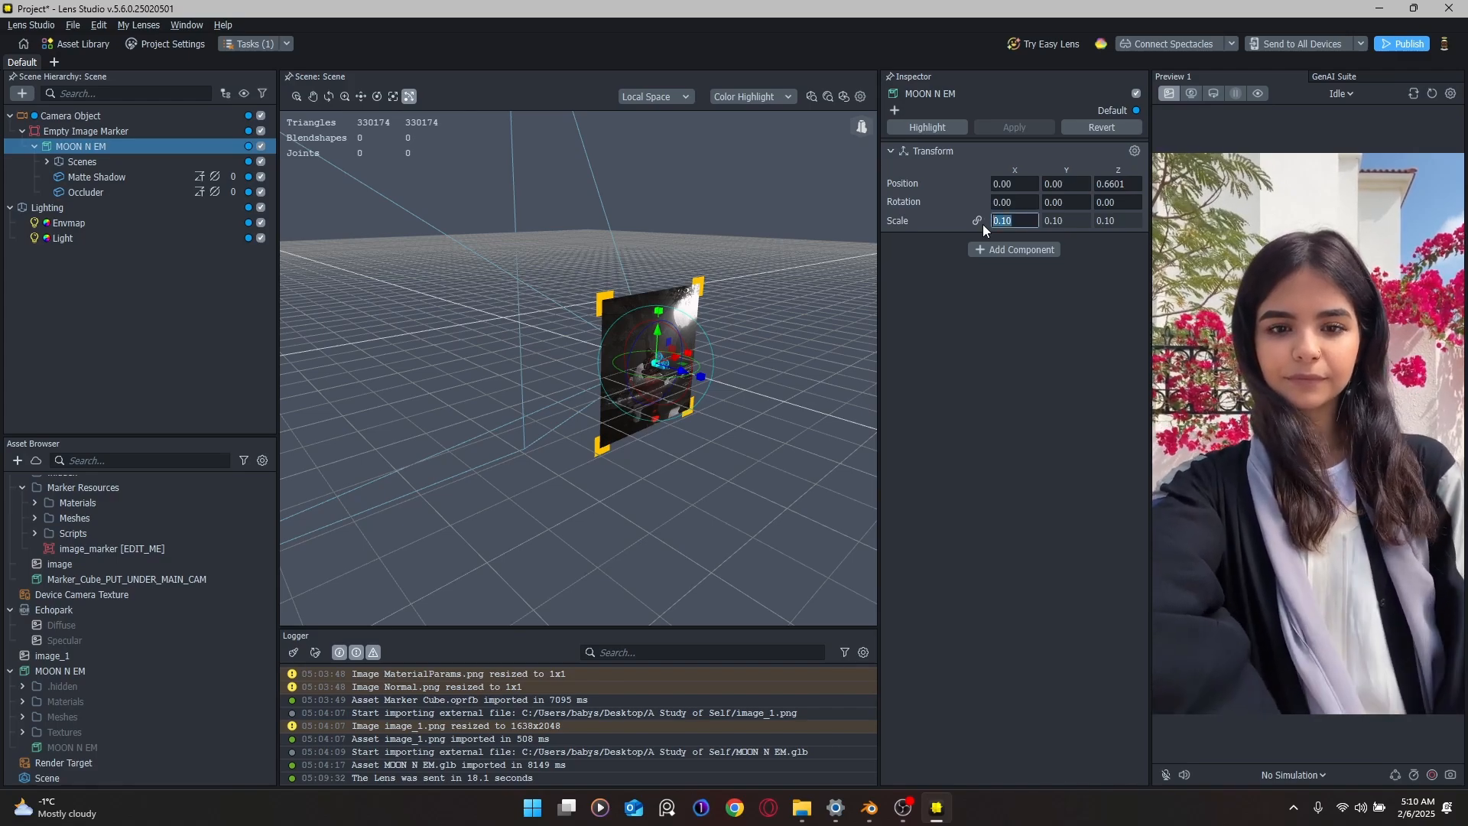
pyautogui.write('10')
pyautogui.press('Return')
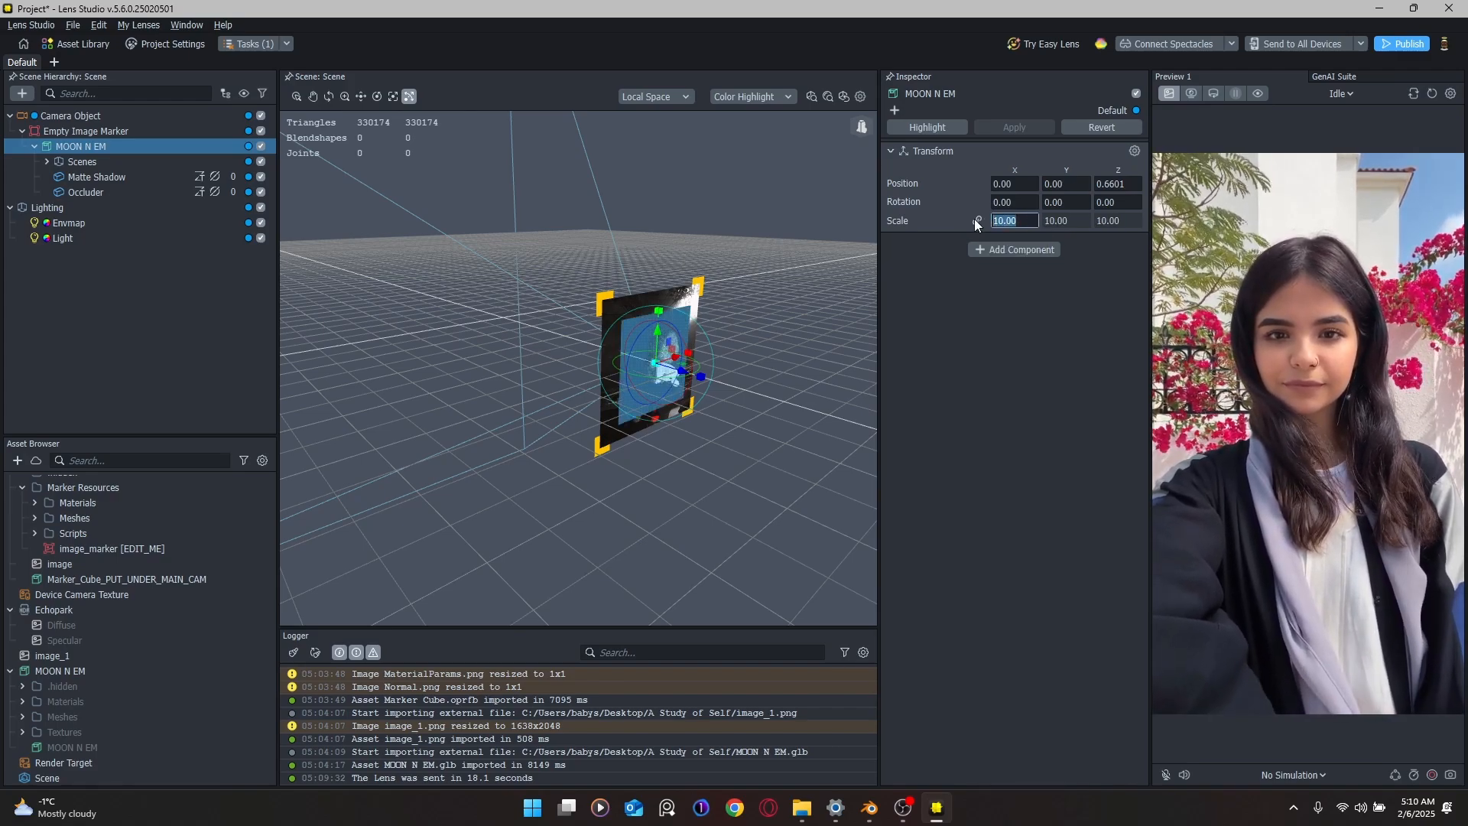
# Step: Set the figure's uniform scale to 15 and send the lens to all devices
pyautogui.click(1031, 216)
pyautogui.click(1031, 216)
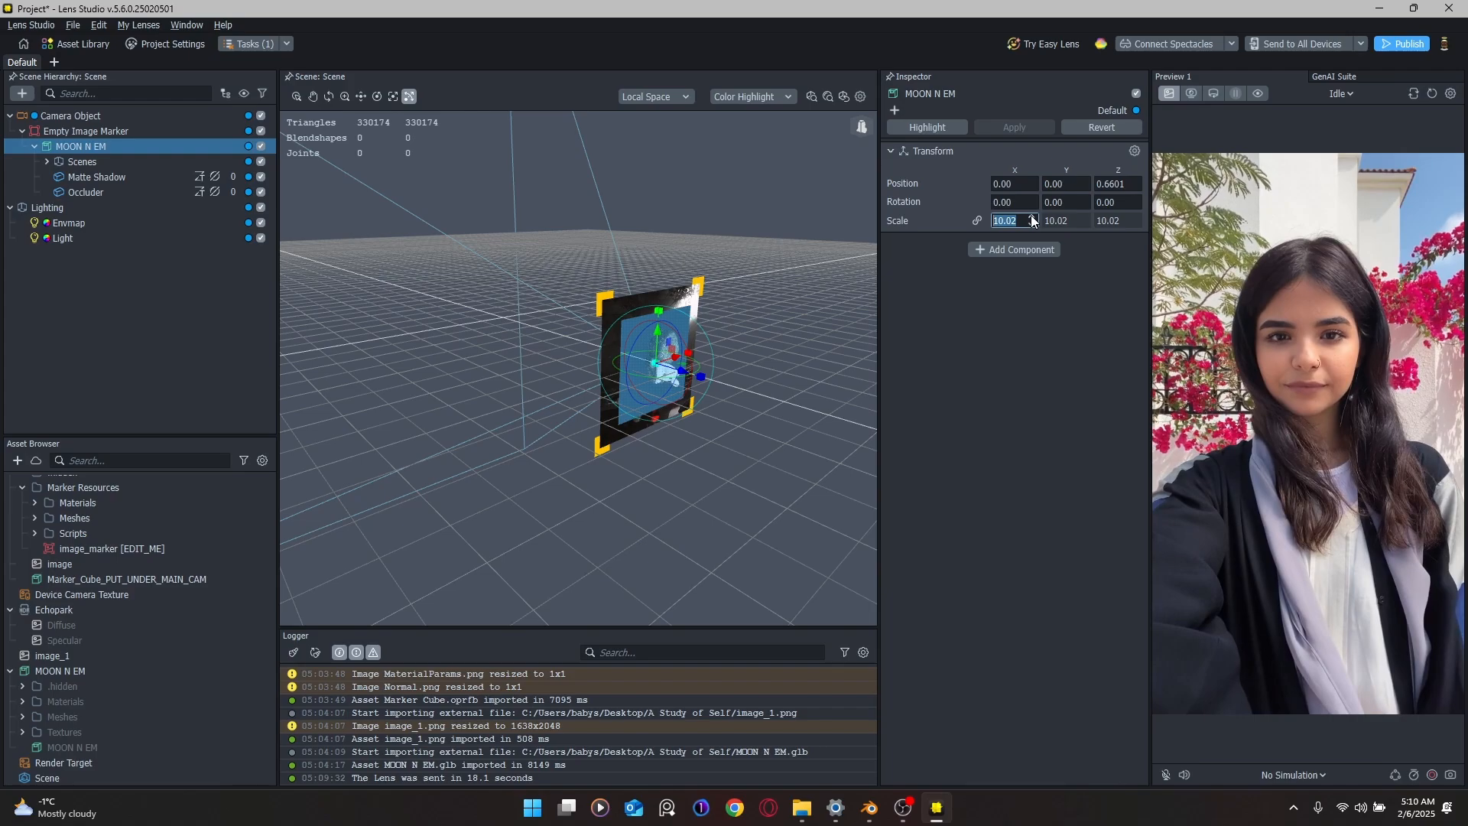
pyautogui.click(1031, 215)
pyautogui.click(1032, 215)
pyautogui.click(1031, 216)
pyautogui.click(1032, 216)
pyautogui.click(1032, 216)
pyautogui.click(1031, 216)
pyautogui.click(1032, 216)
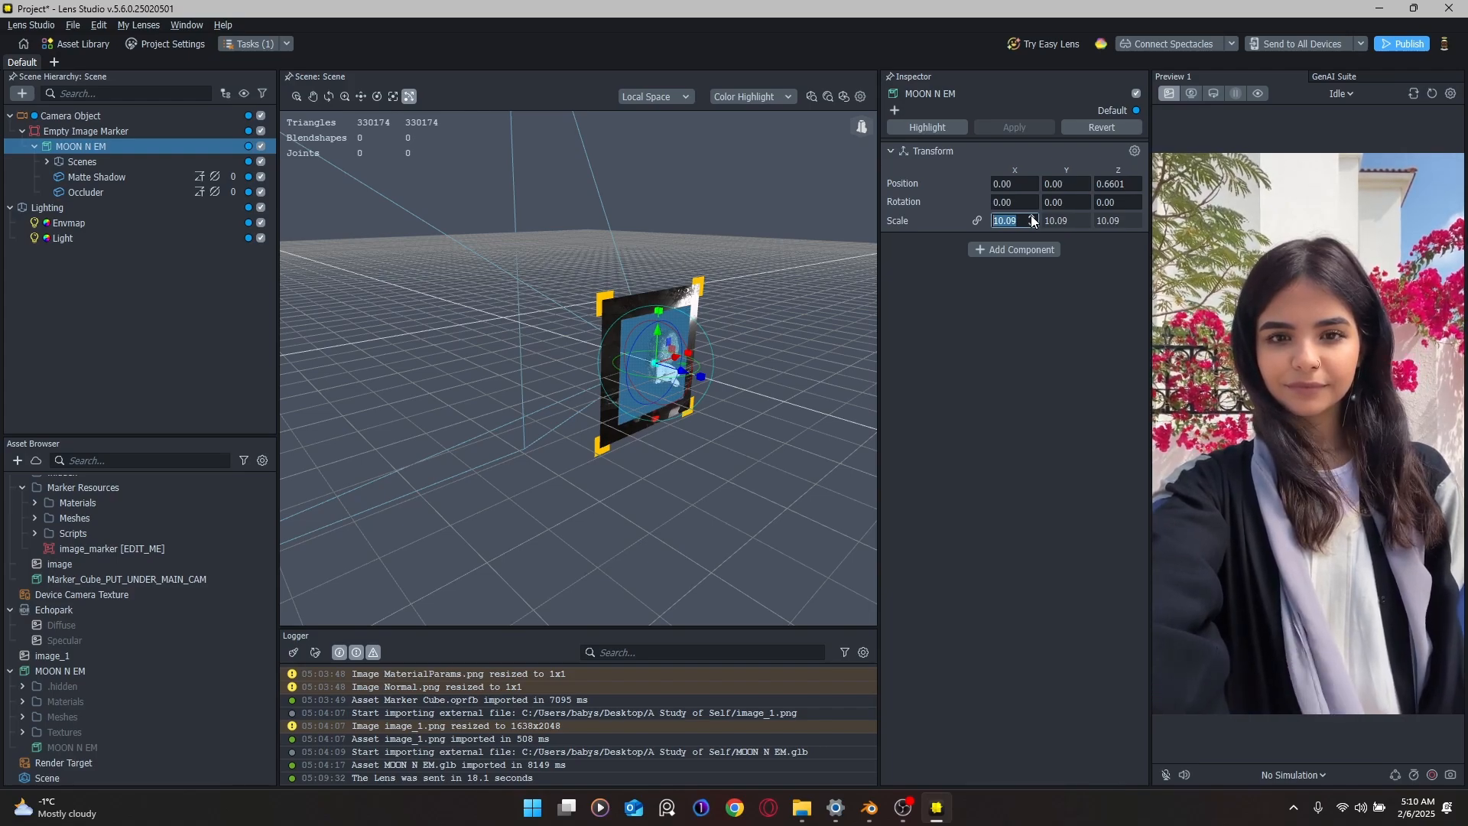
pyautogui.click(1031, 216)
pyautogui.write('1')
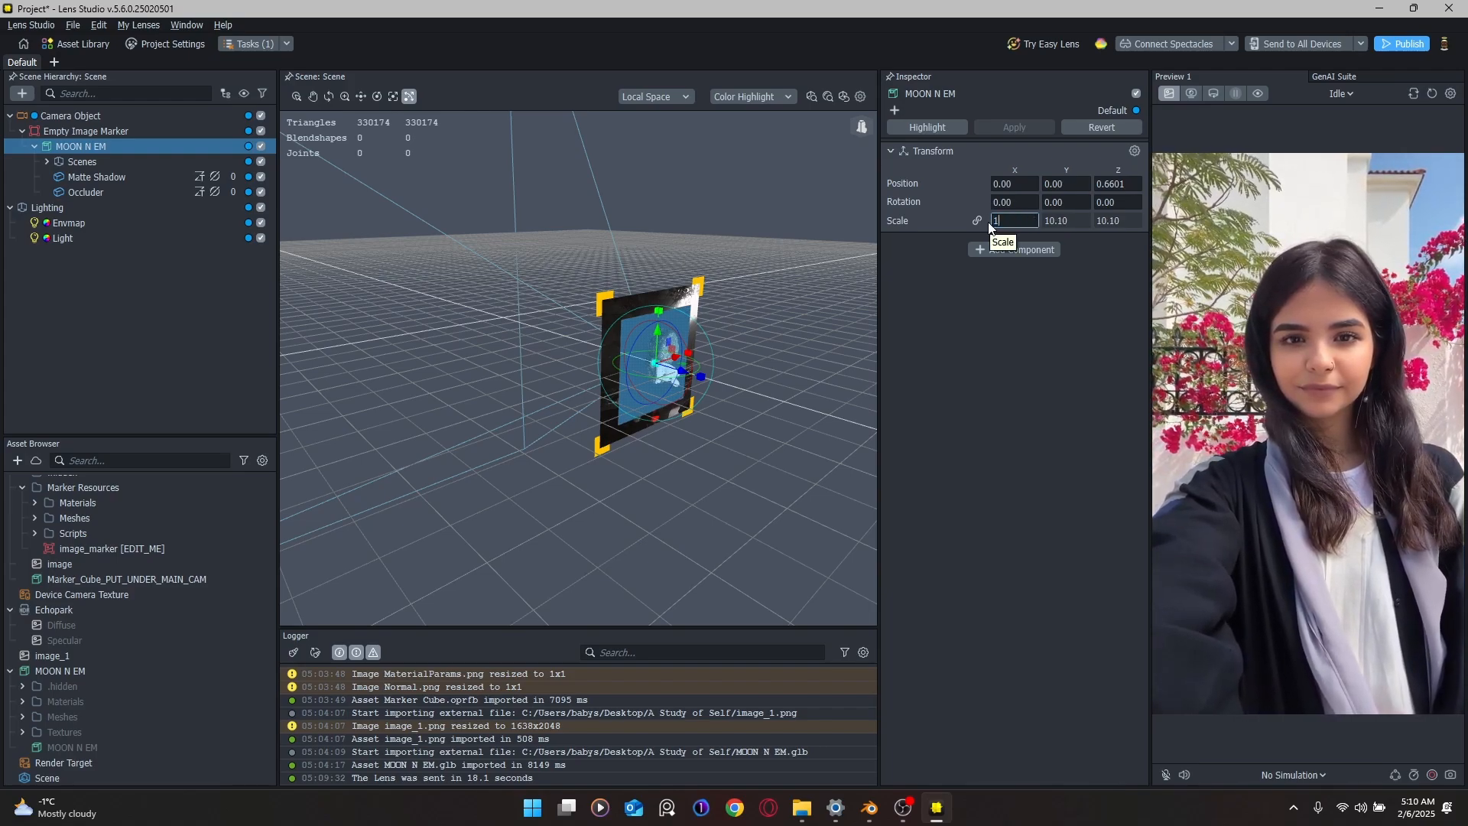
pyautogui.write('5')
pyautogui.press('Return')
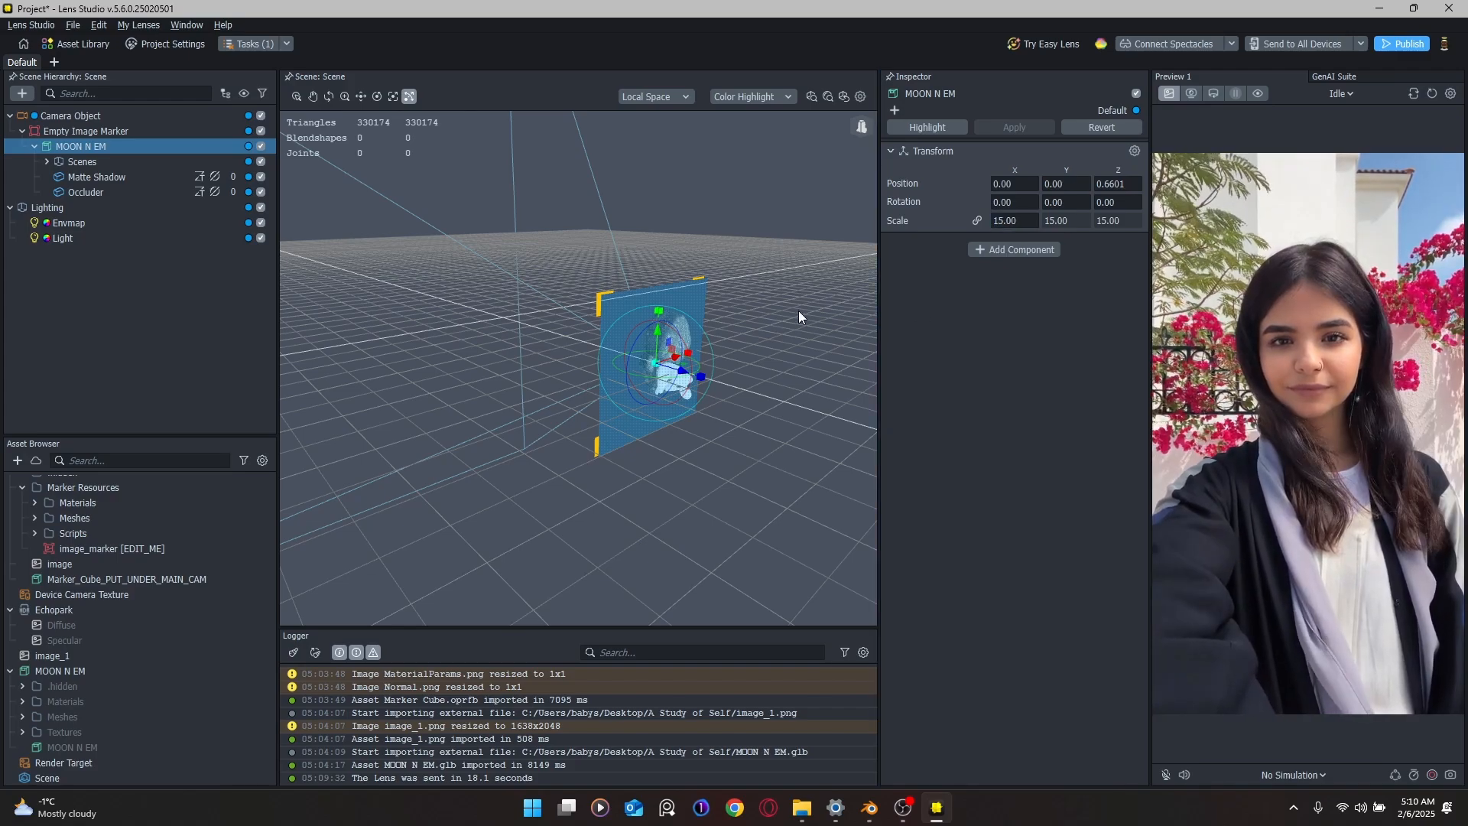
pyautogui.click(799, 310)
pyautogui.click(1280, 45)
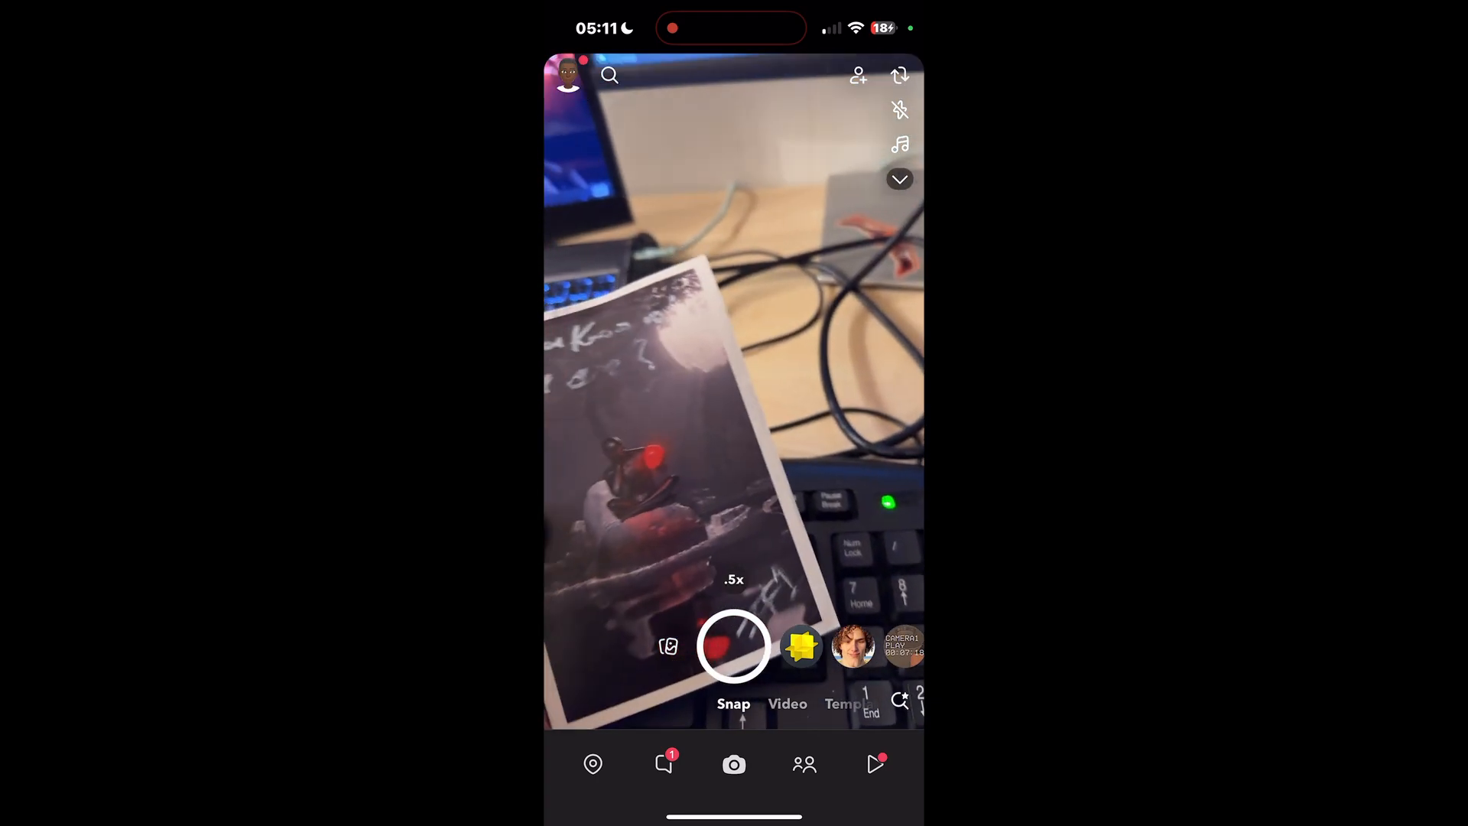
# Step: Start the sent lens in the phone's Snapchat camera, aimed at the printed marker
pyautogui.click(801, 647)
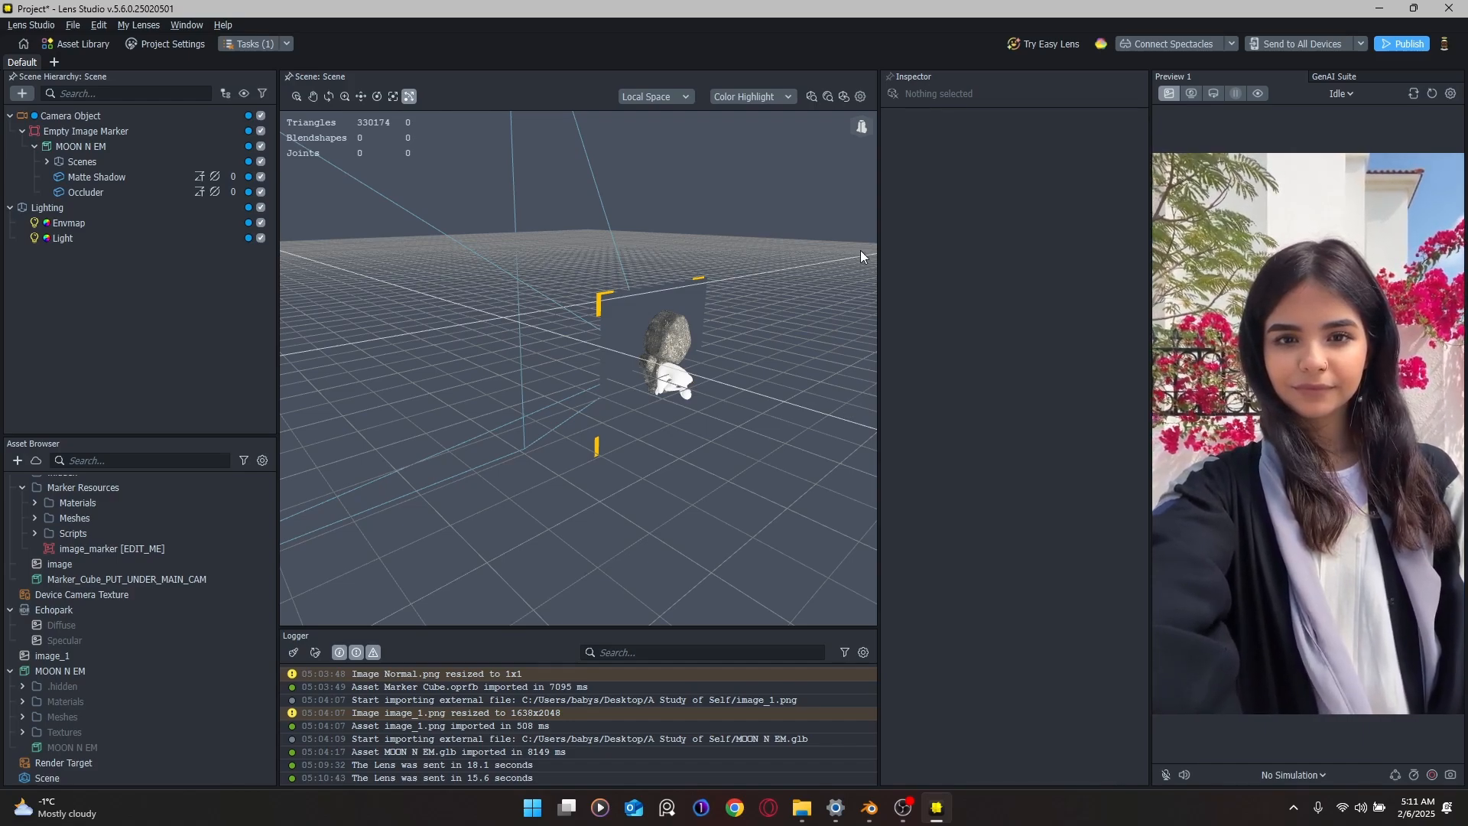
# Step: In Project Settings, rename the lens to 'do you know'
pyautogui.click(166, 46)
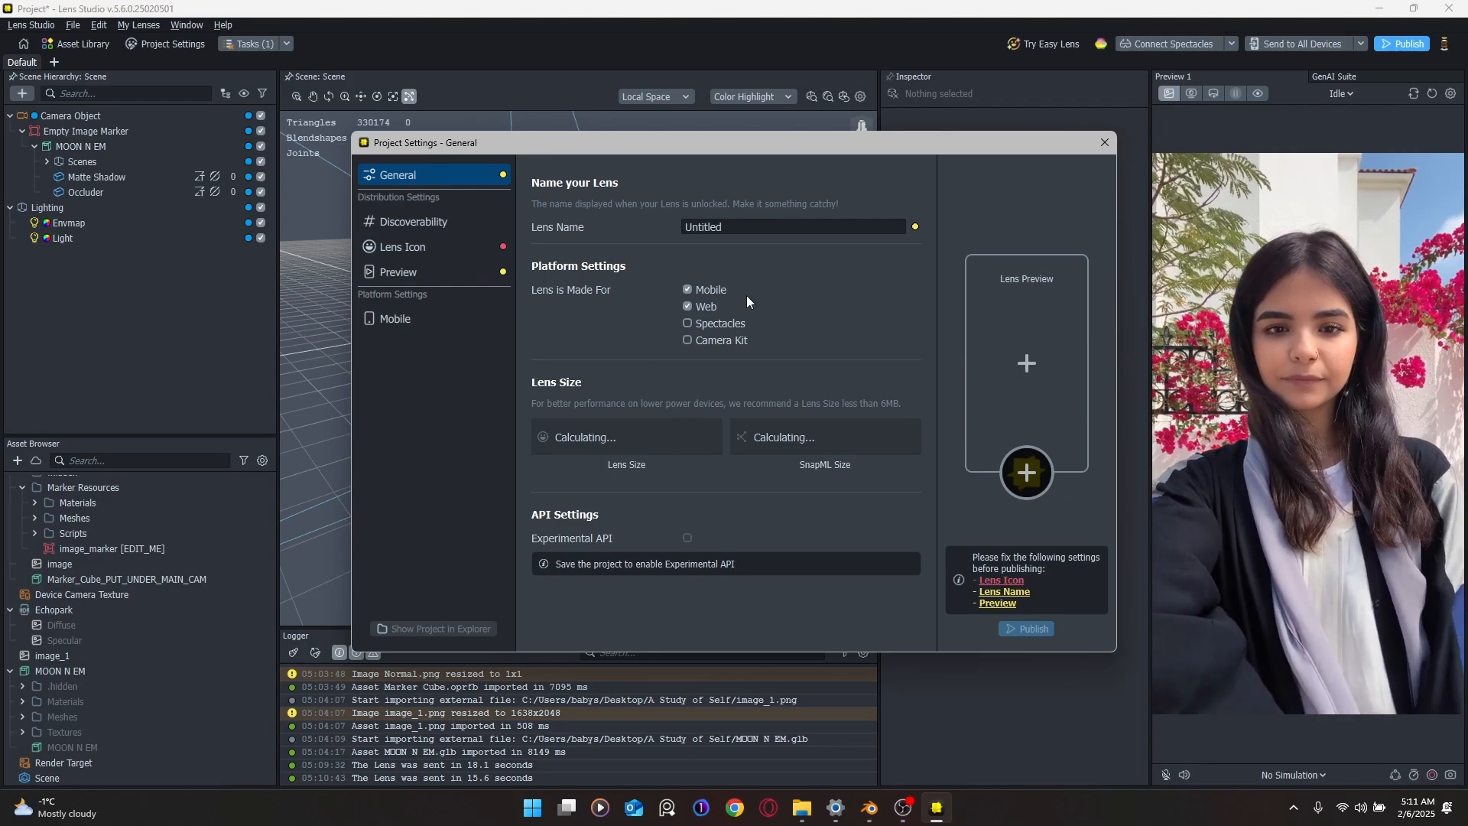
pyautogui.click(690, 227)
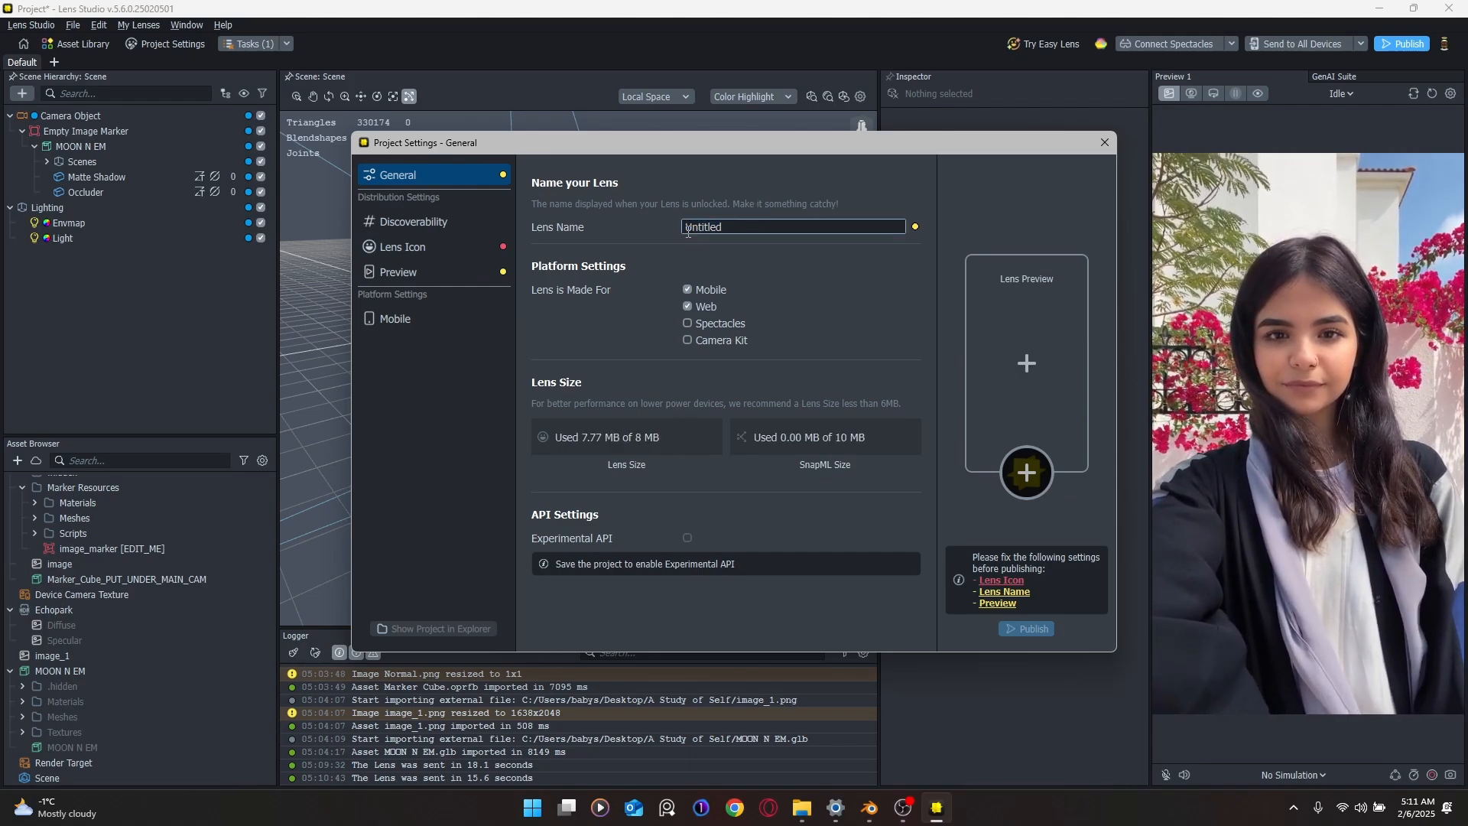
pyautogui.doubleClick(746, 227)
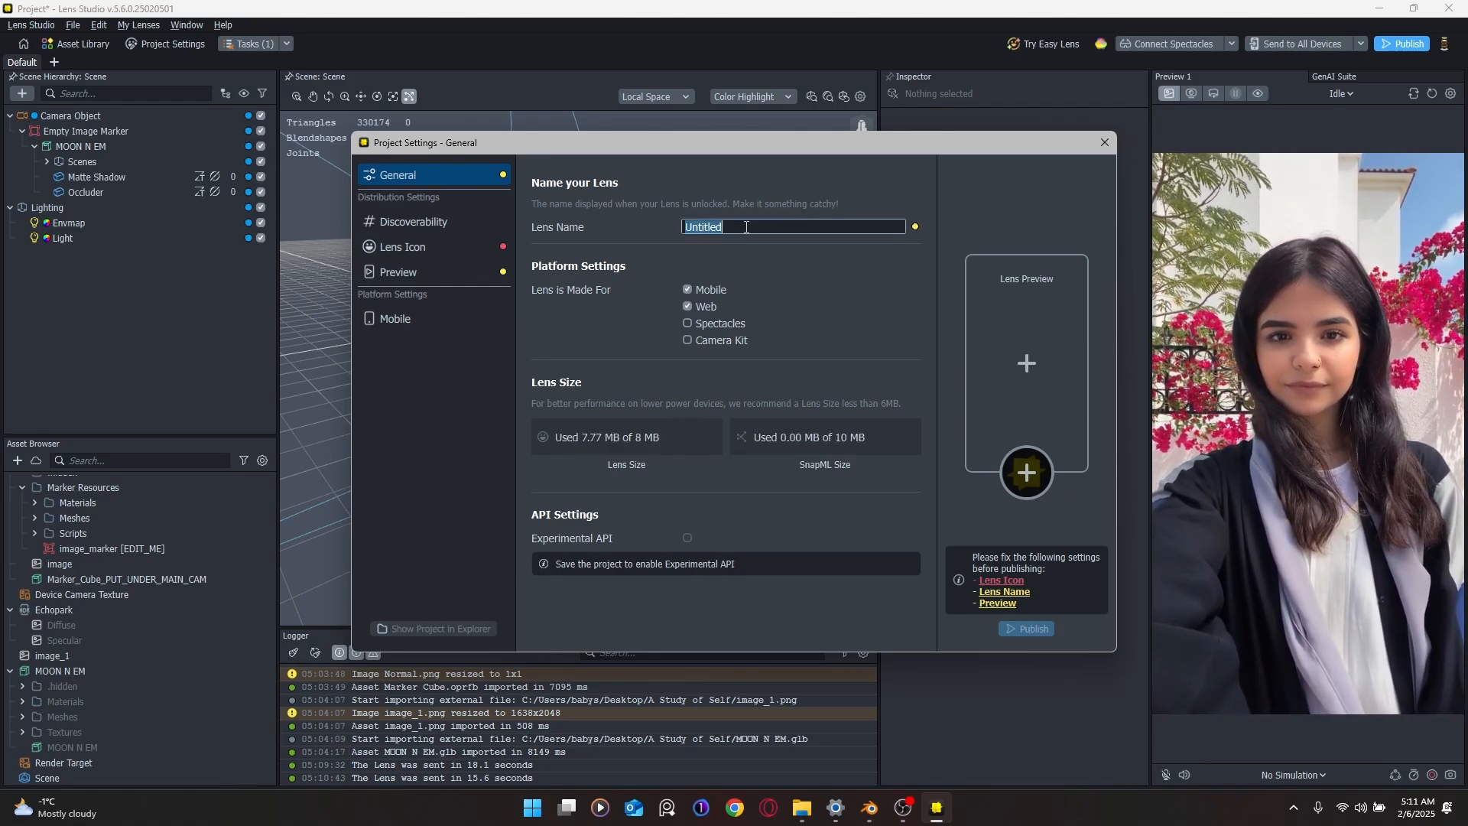
pyautogui.write('do you know who yo')
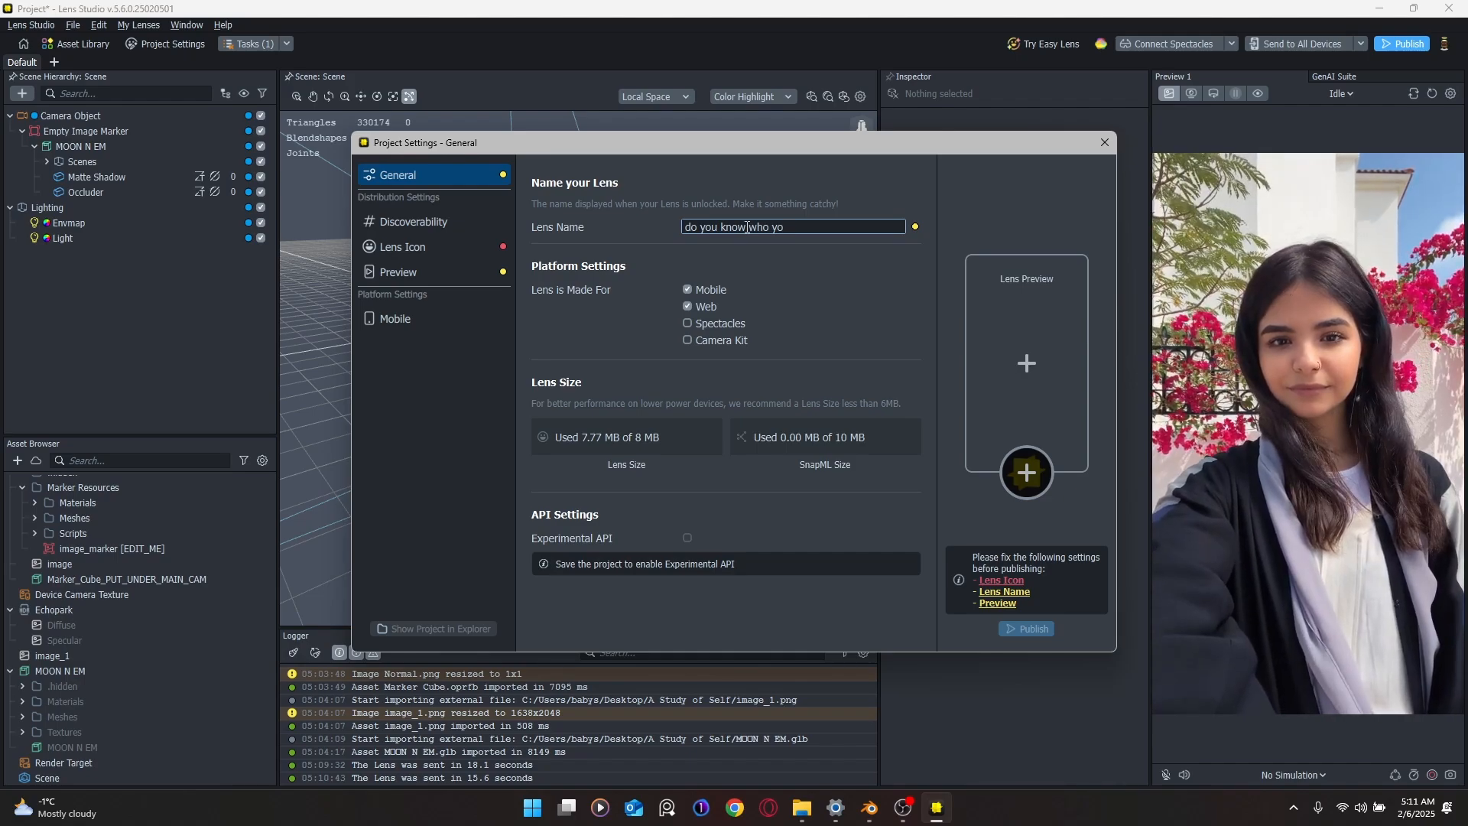
pyautogui.moveTo(804, 227); pyautogui.dragTo(752, 228)
pyautogui.press('BackSpace')
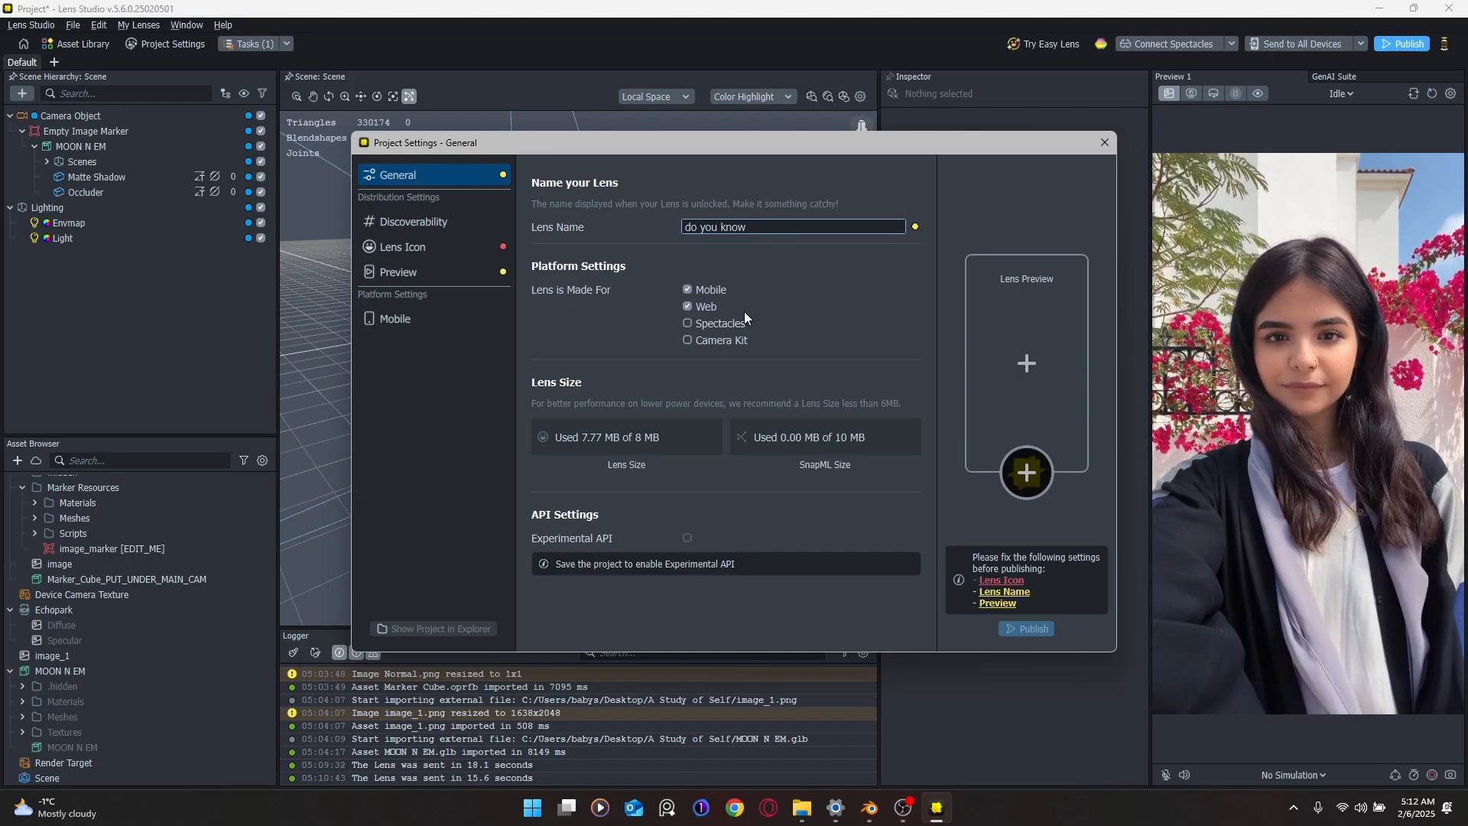
# Step: Add Spectacles and Camera Kit as targets, review the Lens Icon and Preview pages, then close
pyautogui.click(704, 323)
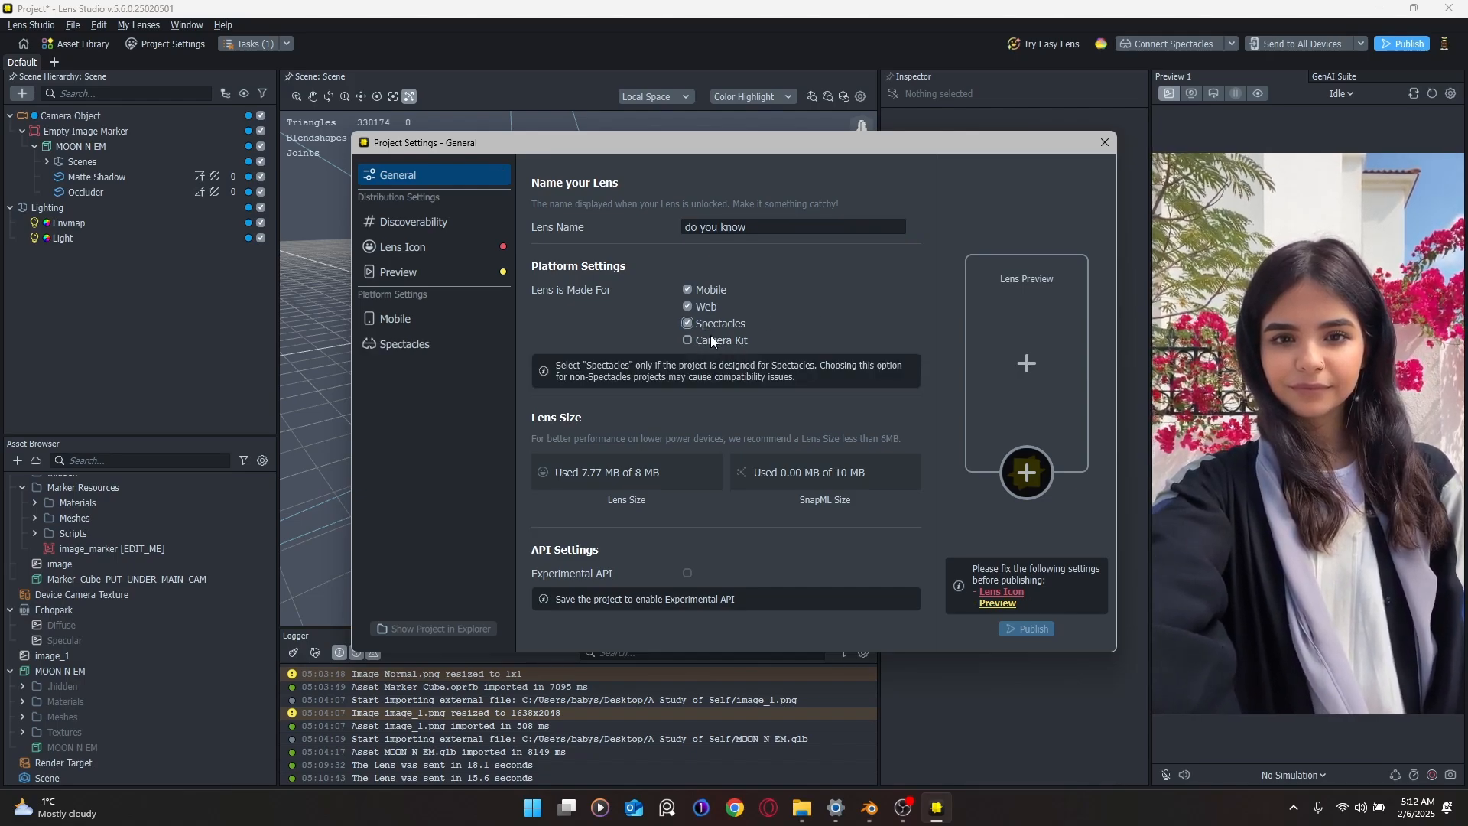
pyautogui.click(712, 341)
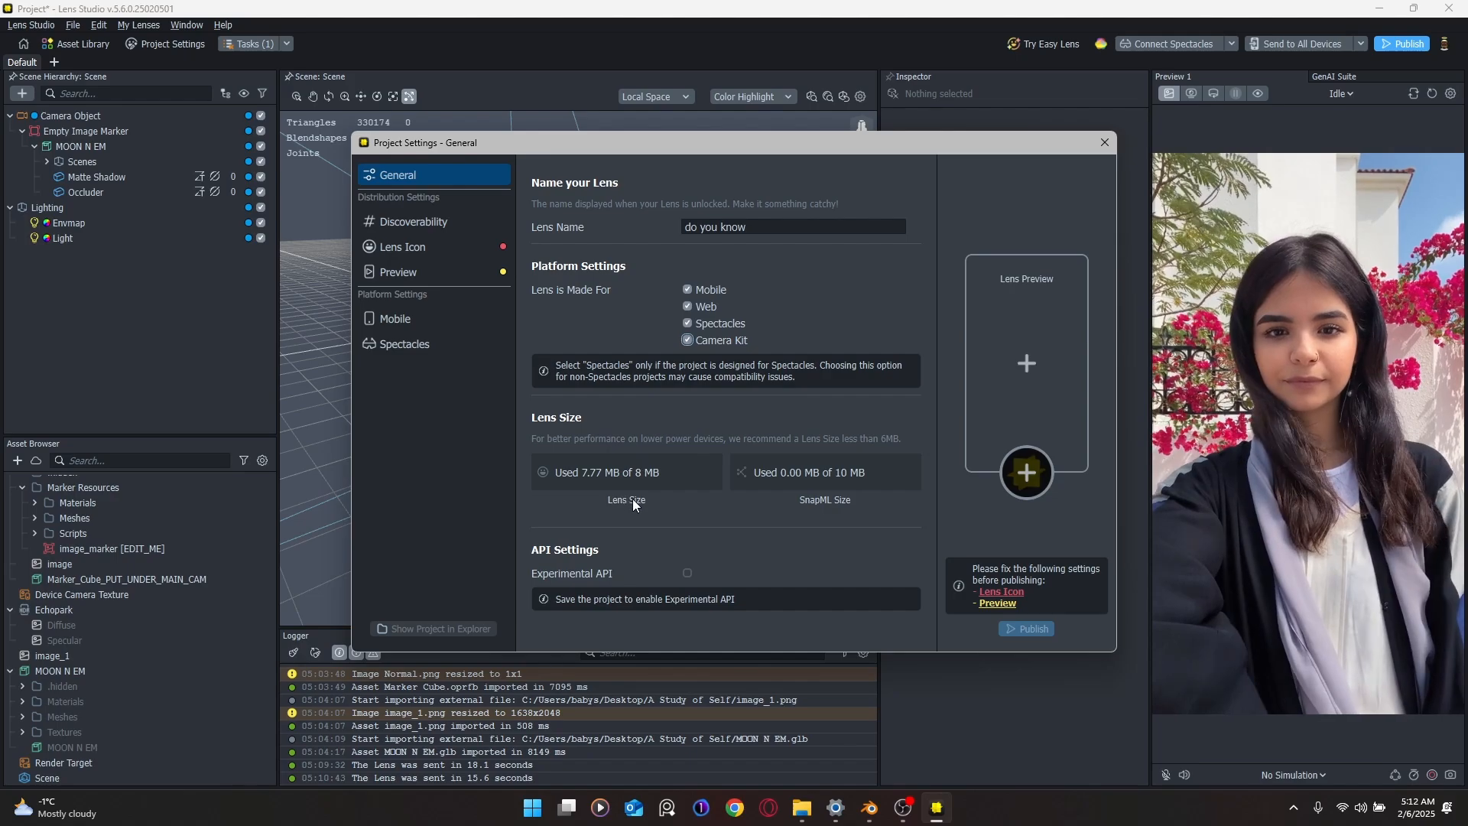
pyautogui.click(1035, 479)
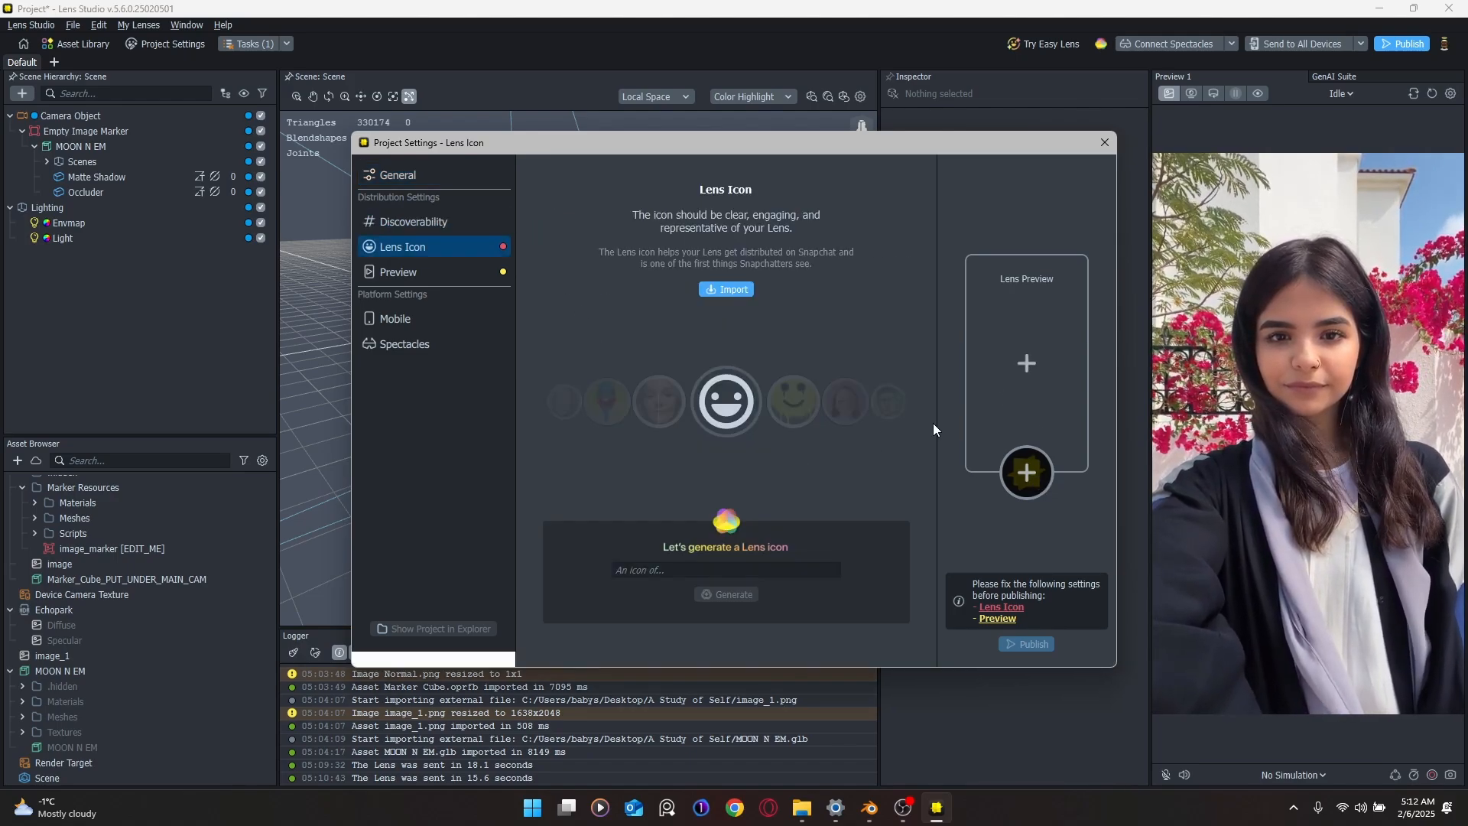
pyautogui.click(1026, 365)
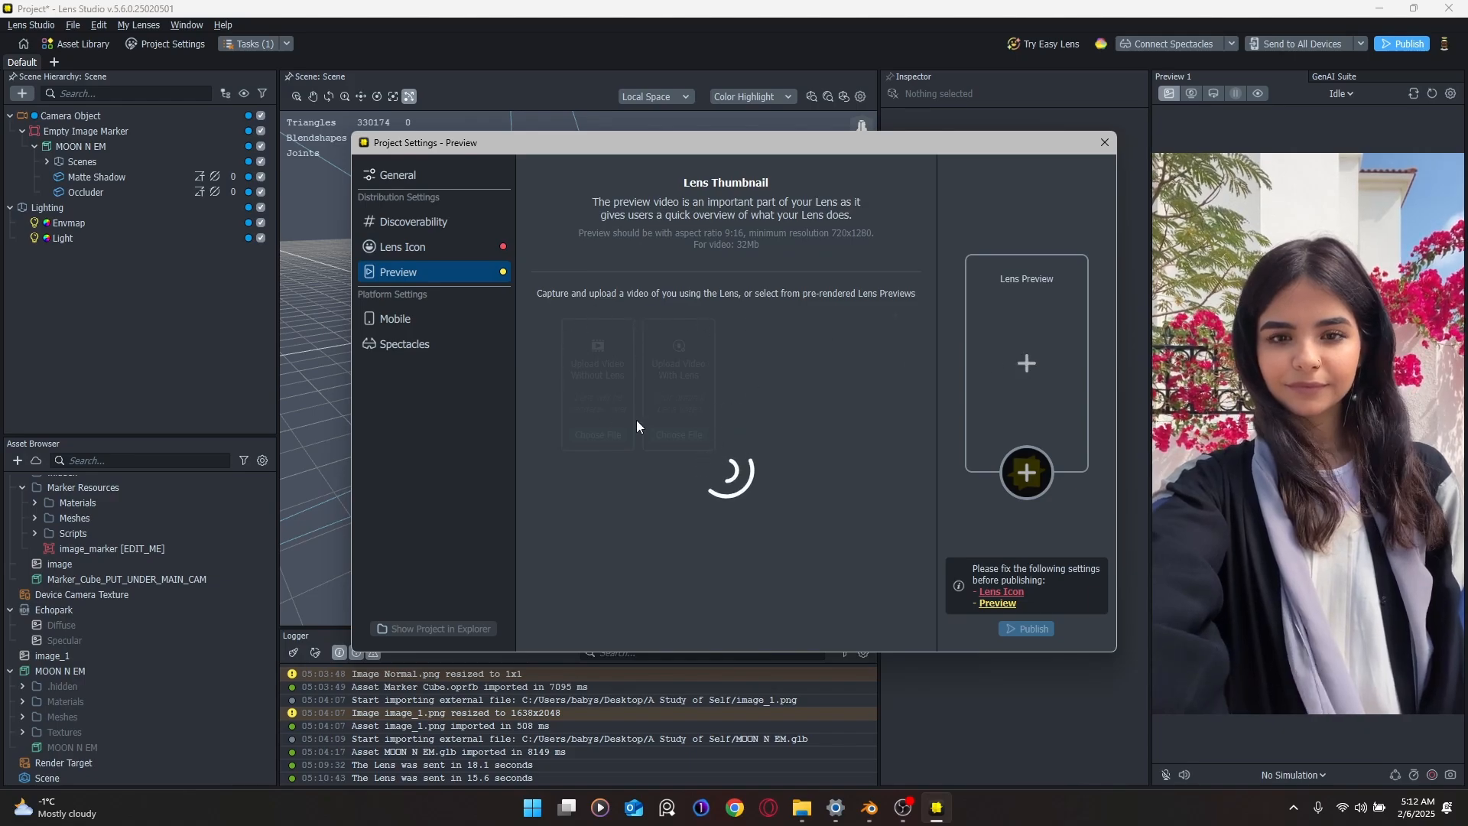
pyautogui.click(422, 251)
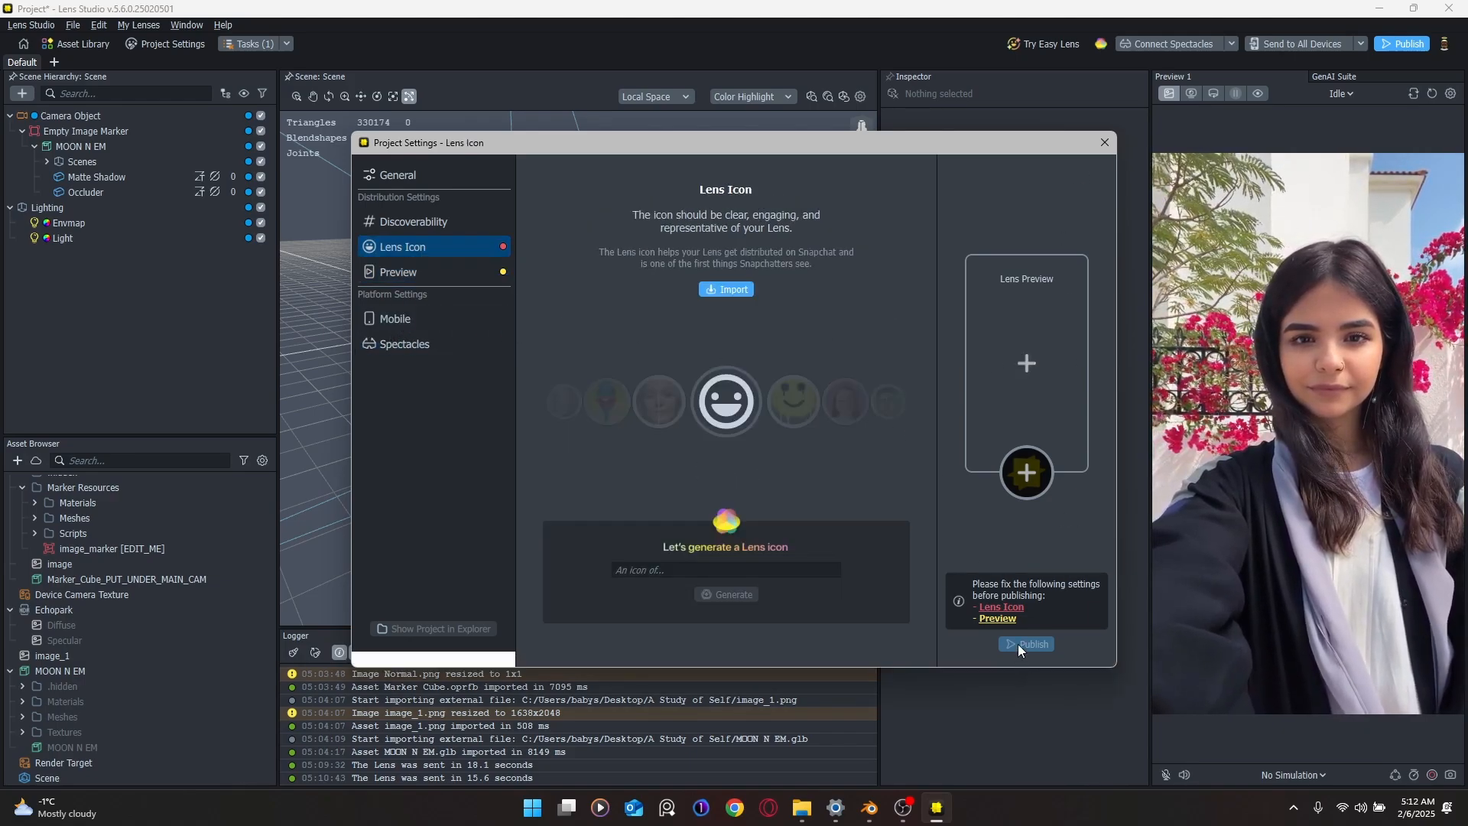
pyautogui.click(1105, 143)
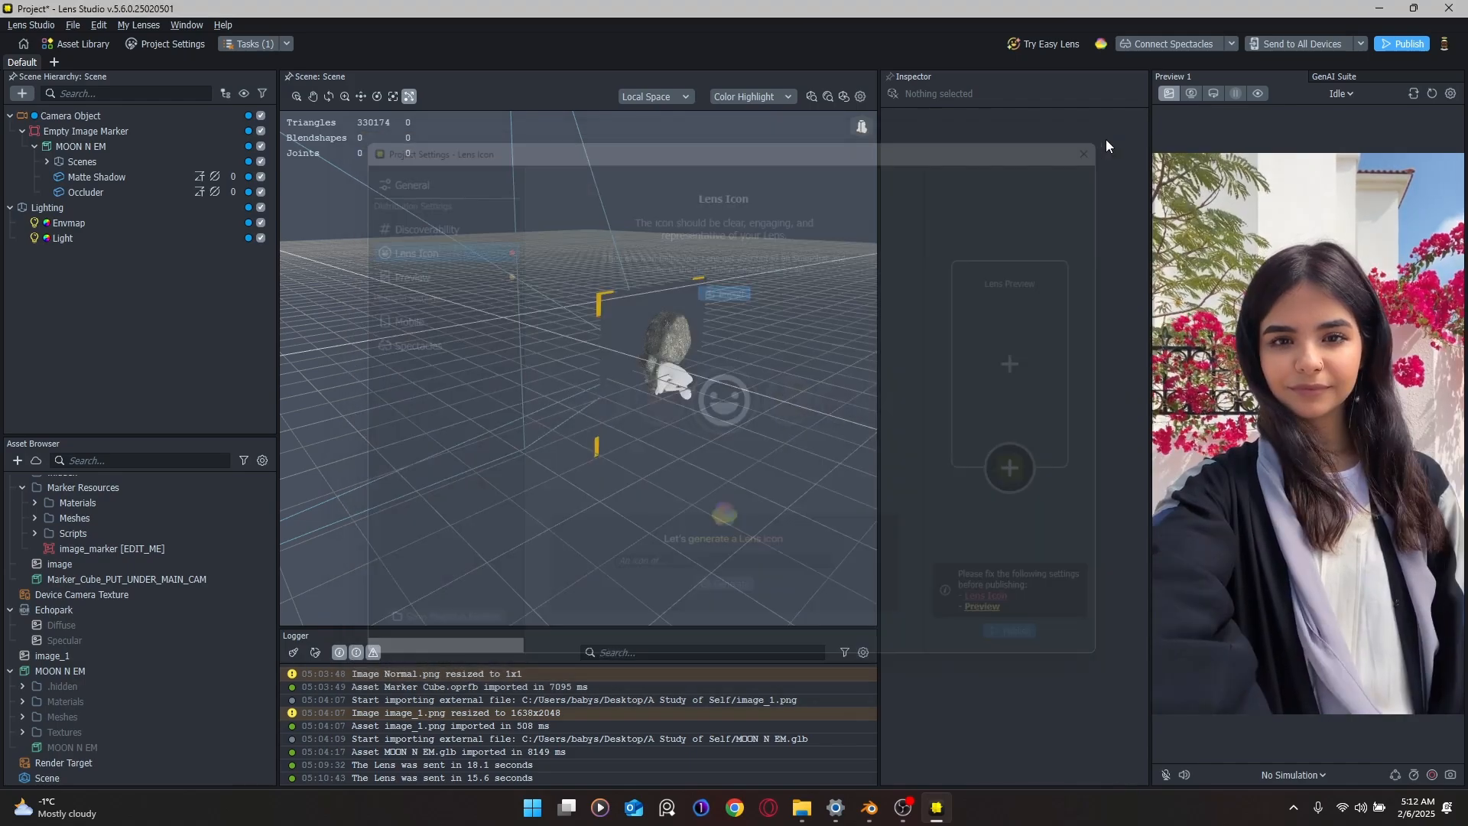